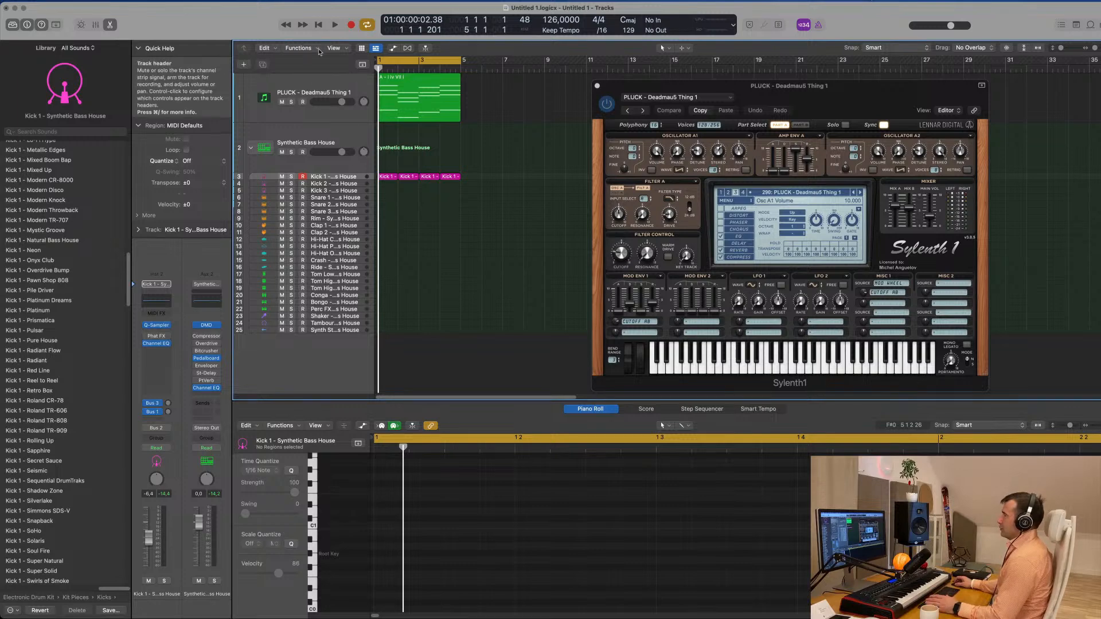
Step: Show the toolbar with Track Zoom enabled, and increase the zoomed height of the Kick 1 track before selecting the pluck track
key("ctrl+alt+super+t")
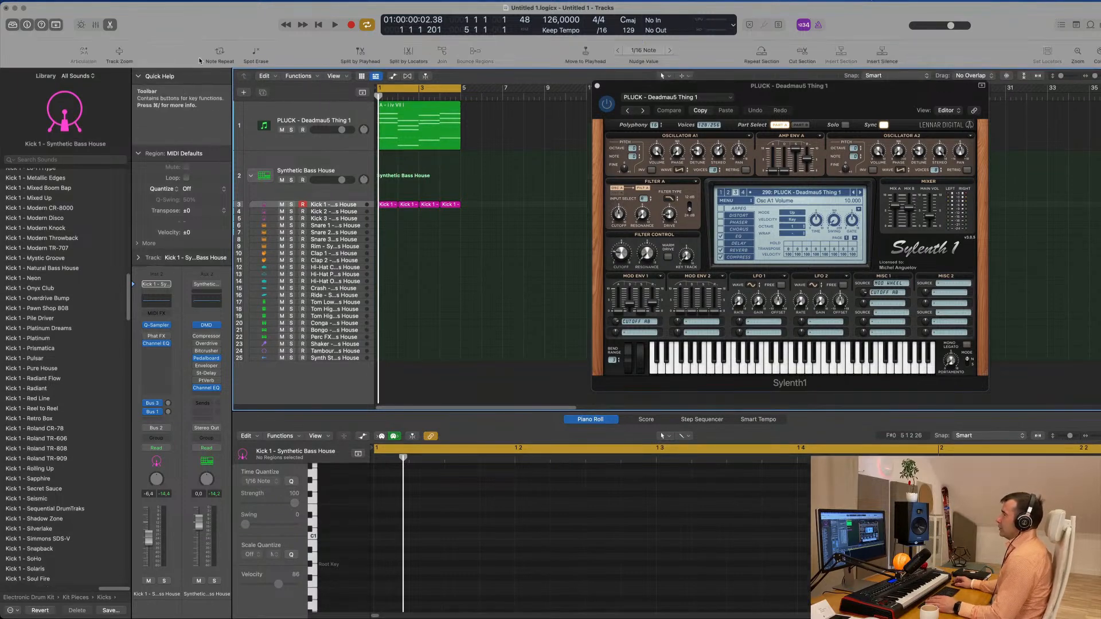
left_click(123, 53)
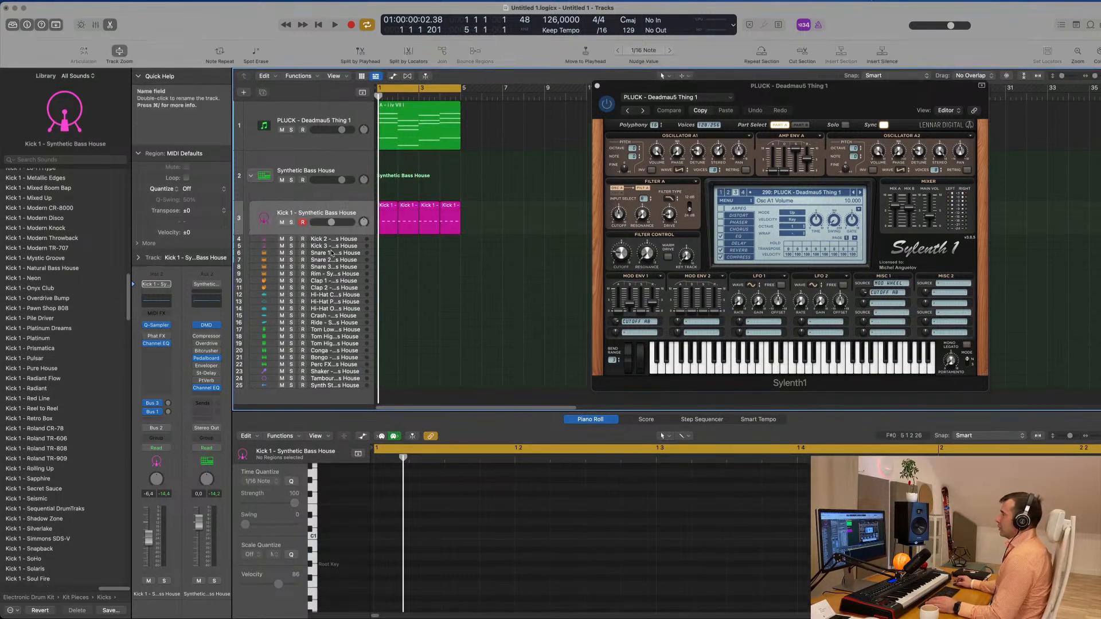
left_click_drag(340, 254, 340, 279)
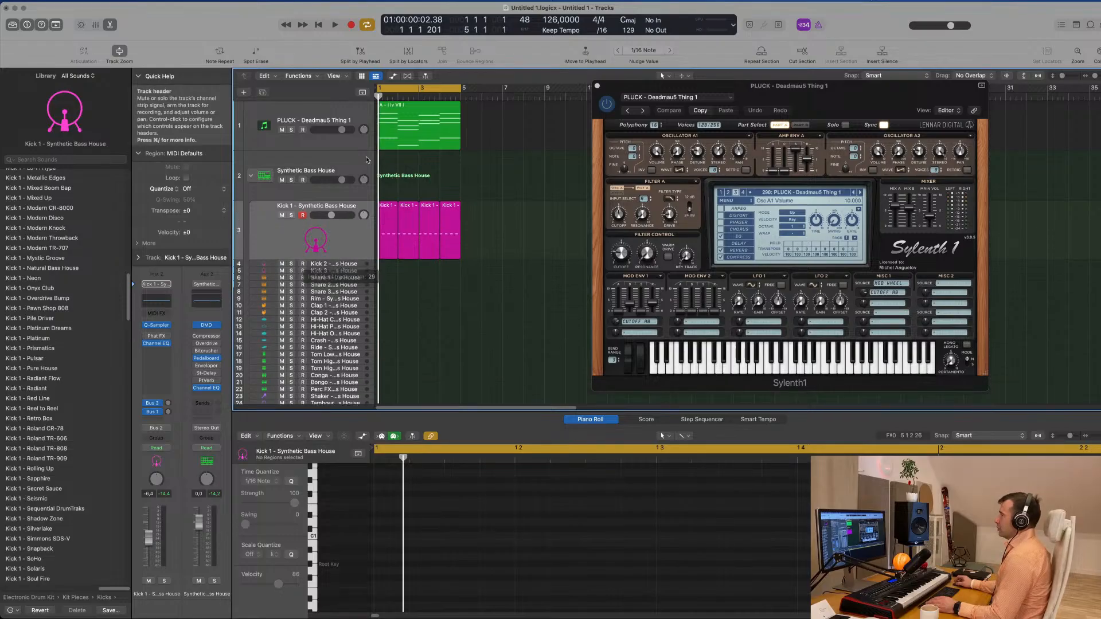
left_click(324, 146)
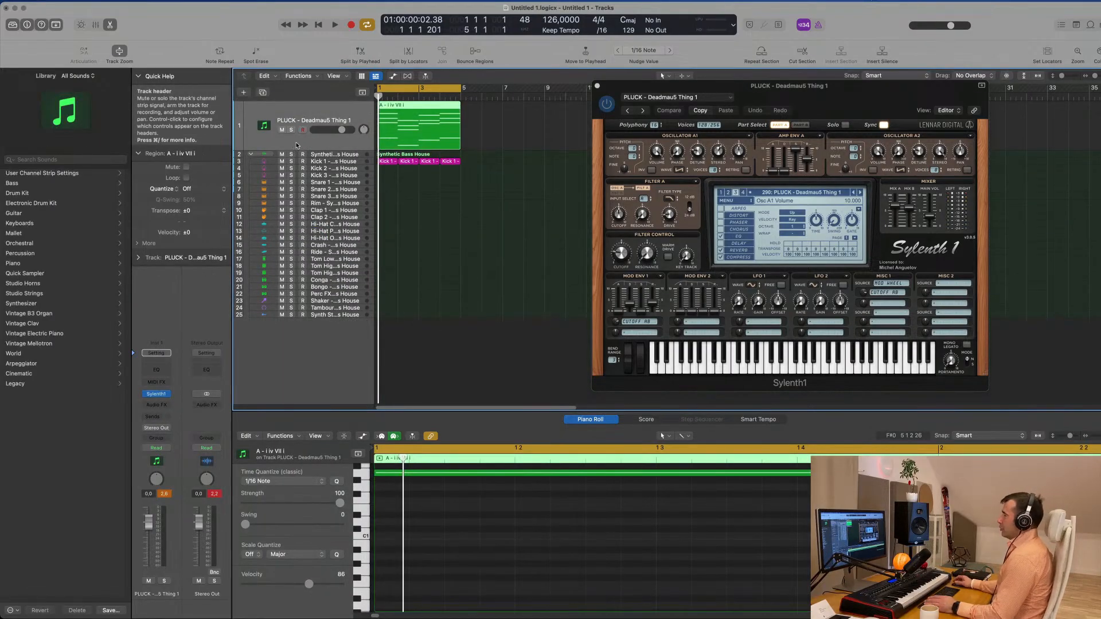
Step: Play the chord and kick loop, and compare the contents of the Kick 1 and pluck tracks
key("space")
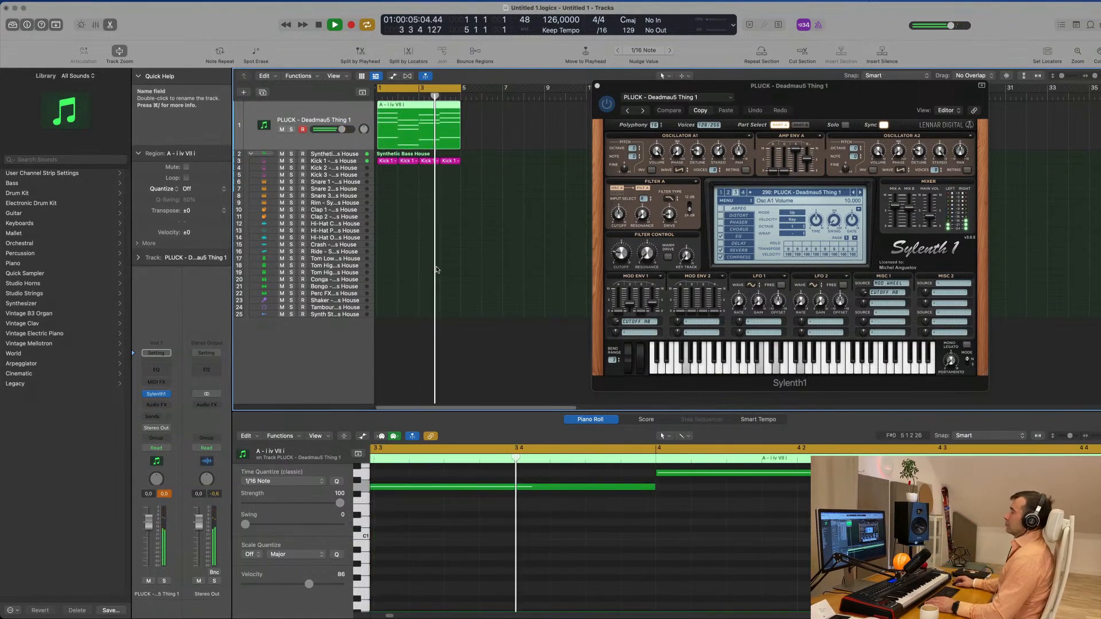
left_click(466, 250)
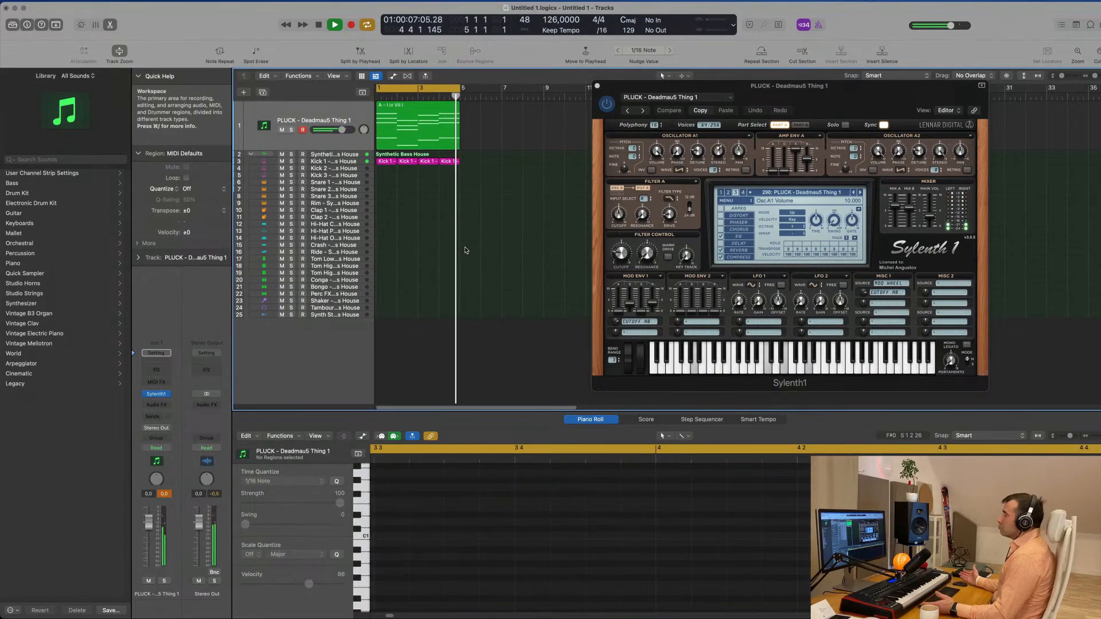
key("space")
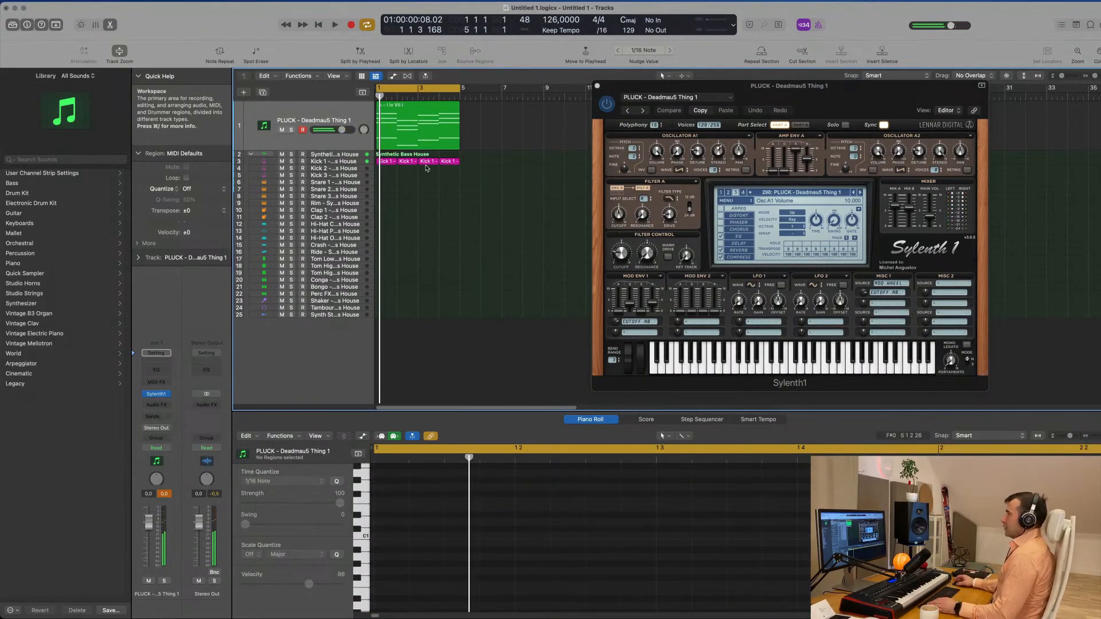
left_click(348, 162)
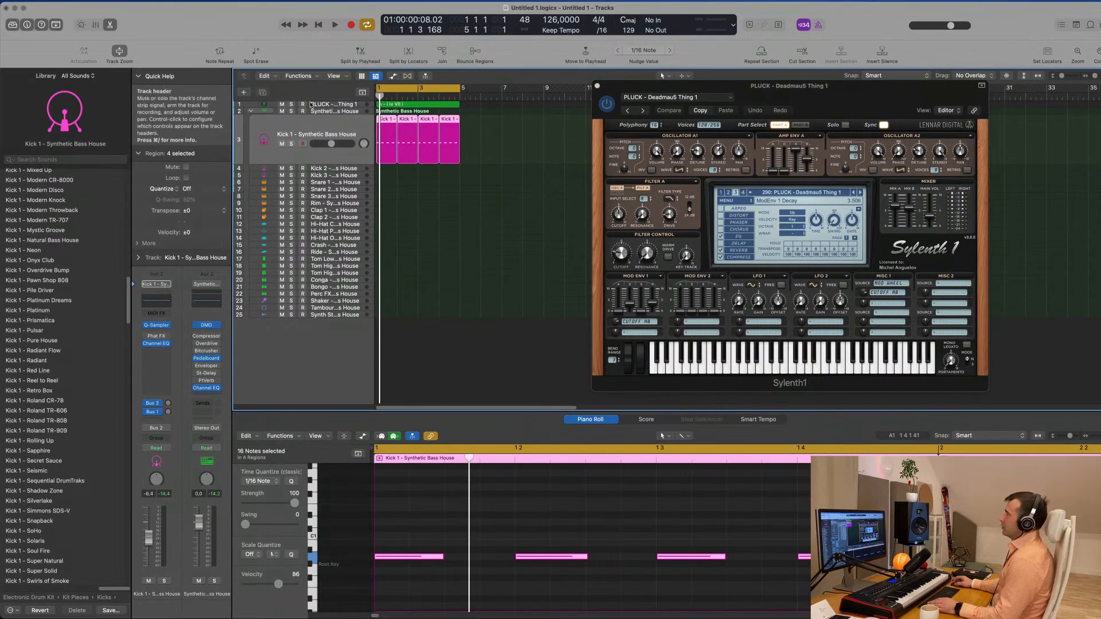
left_click(332, 105)
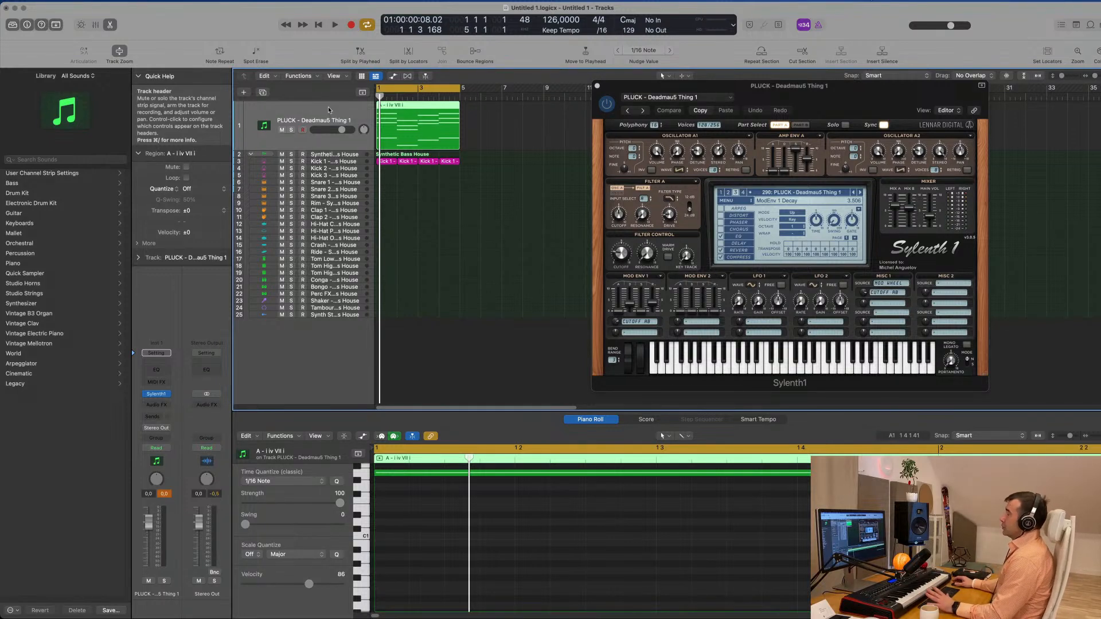
Step: Set the project key signature to A minor
left_click(625, 19)
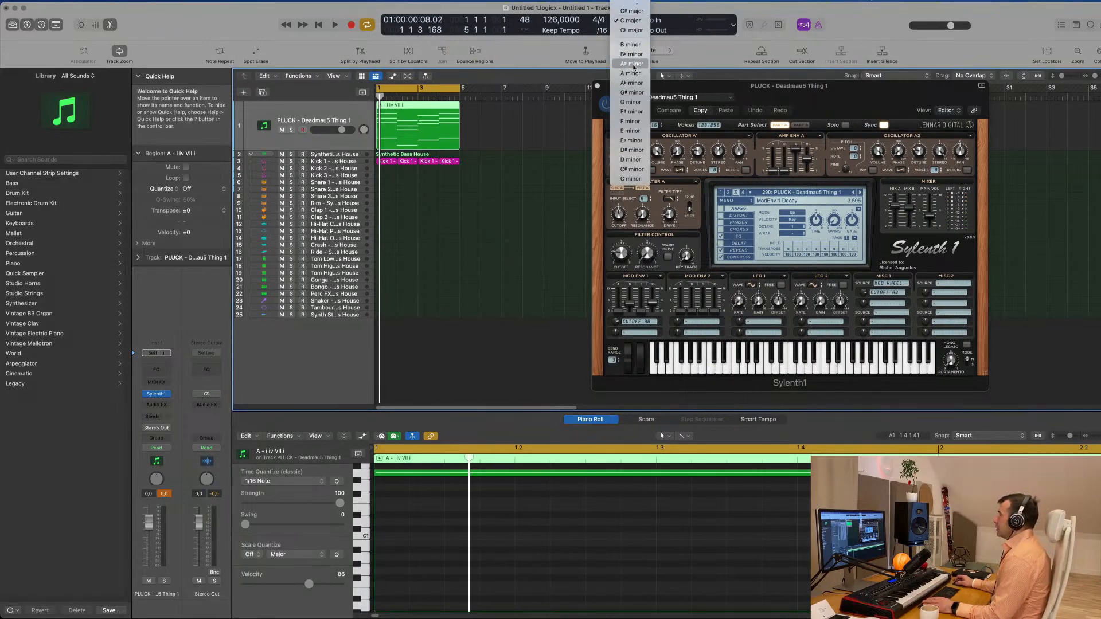
left_click(634, 64)
left_click(632, 20)
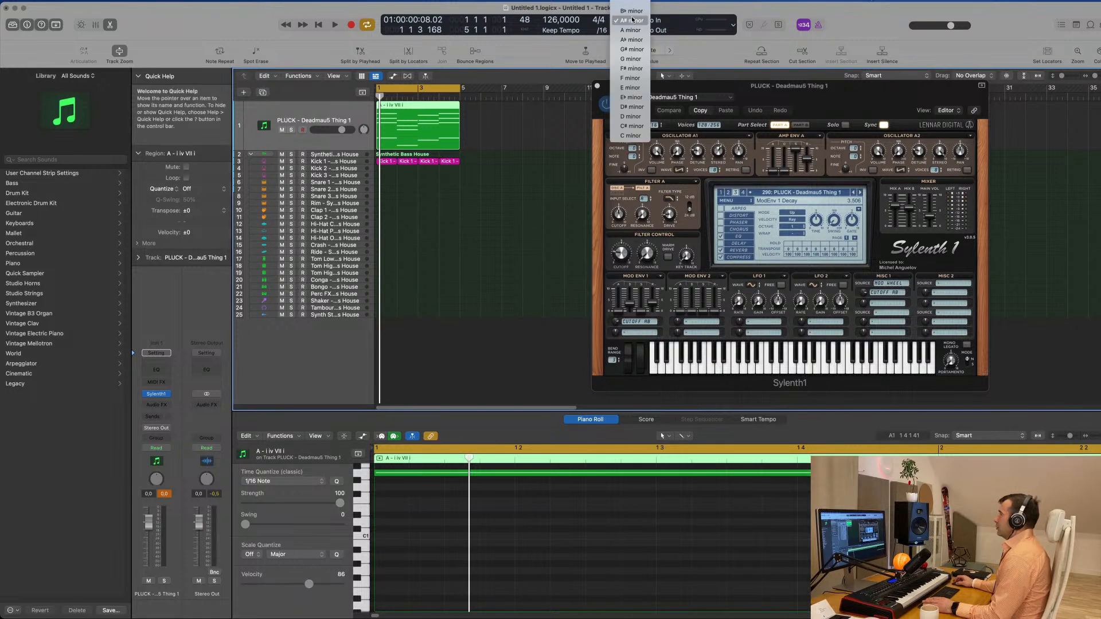
left_click(635, 30)
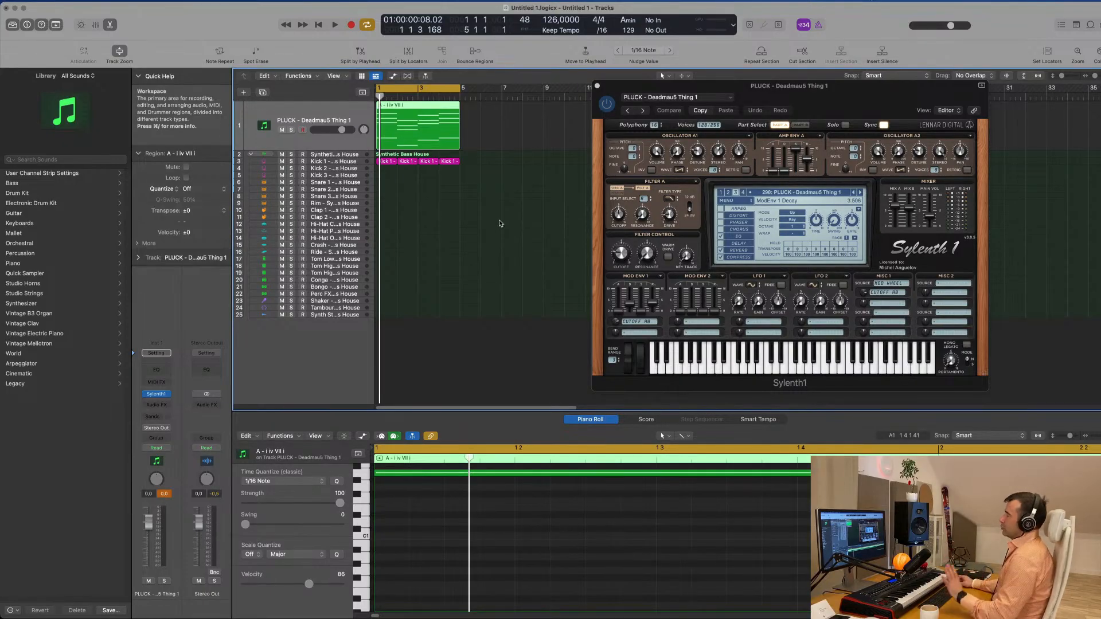
Step: Play the loop and copy the pluck chord region further along its track, to about bar 13
key("space")
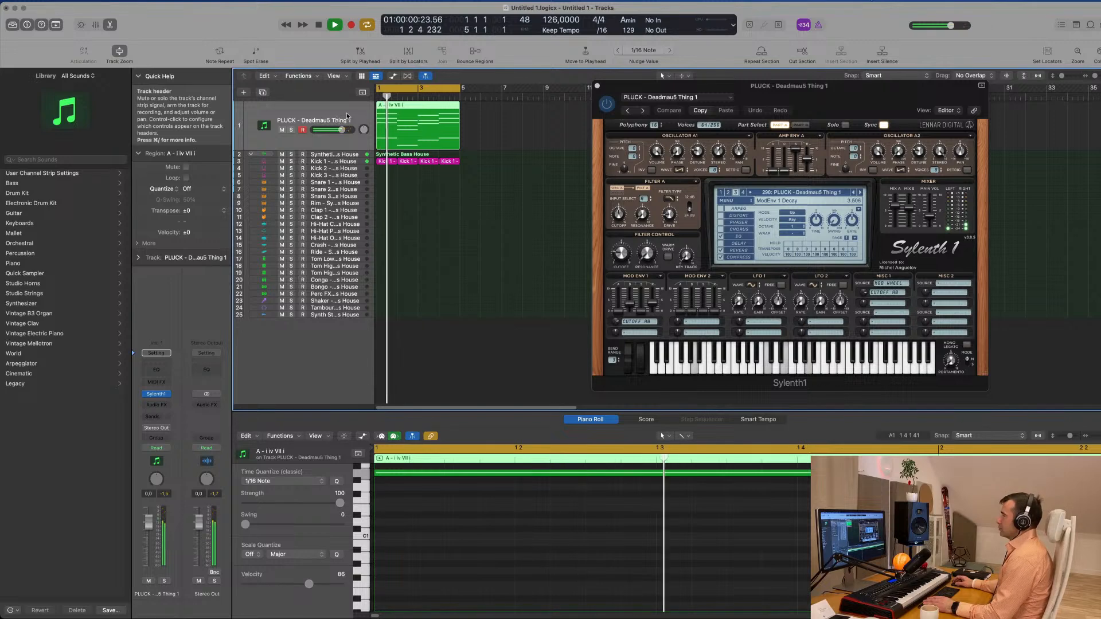
left_click_drag(428, 107, 667, 105)
Step: Shorten all chord notes in the original pluck region to a length of one beat (0 1 0 0)
left_click(563, 561, "ctrl+alt")
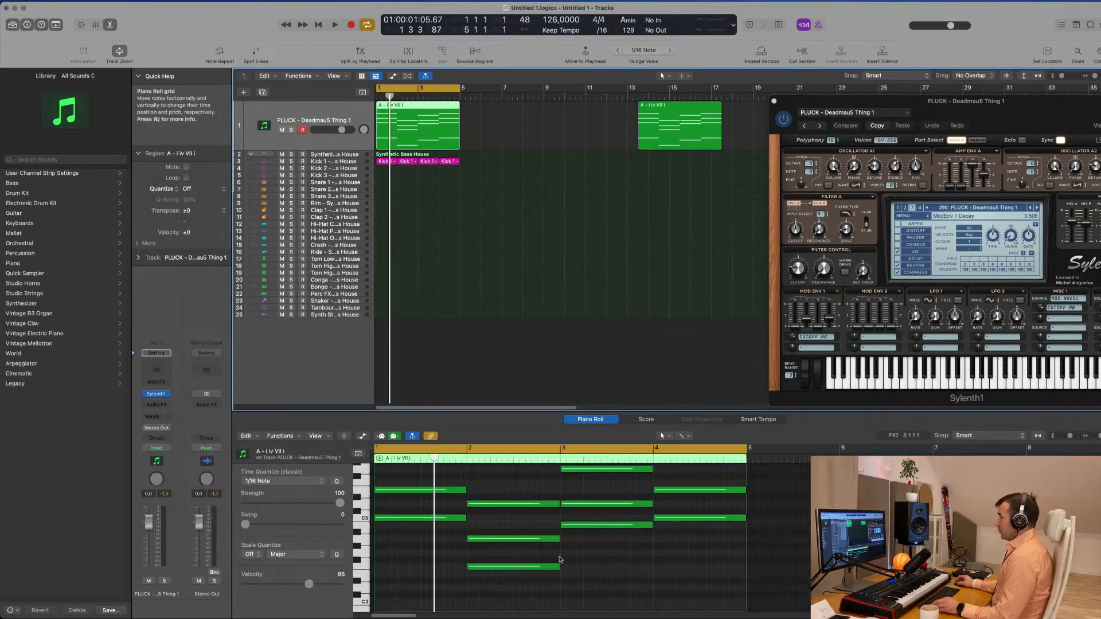
scroll(560, 560, "down", 2)
scroll(528, 556, "up", 5)
scroll(452, 530, "down", 10)
scroll(452, 534, "up", 3)
key("super+a")
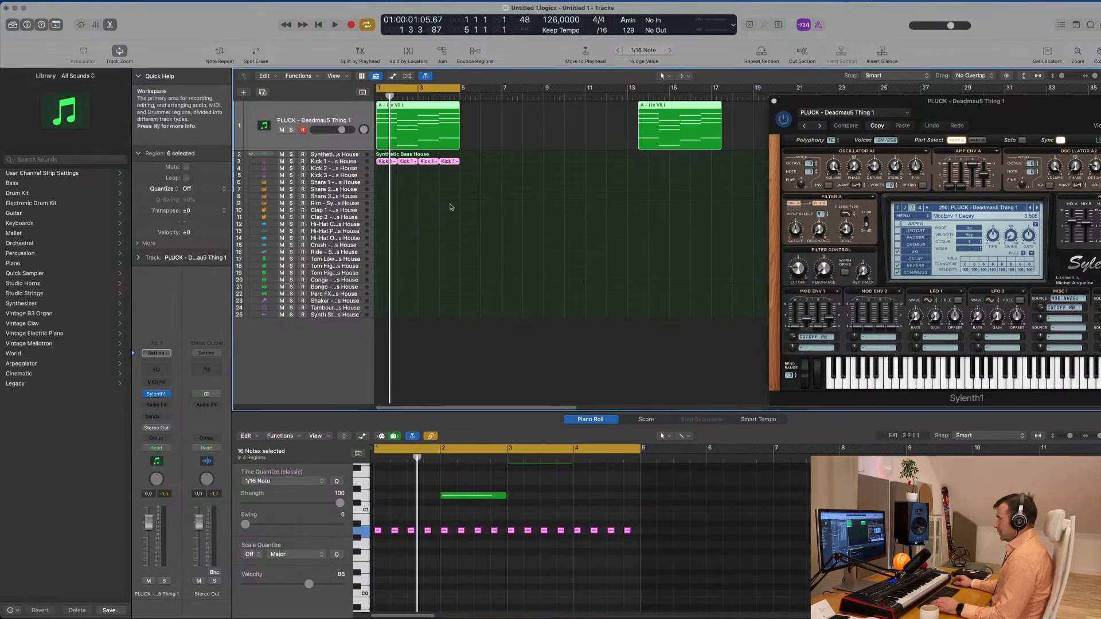
left_click(451, 129)
scroll(468, 512, "up", 8)
scroll(468, 513, "down", 4)
key("super+a")
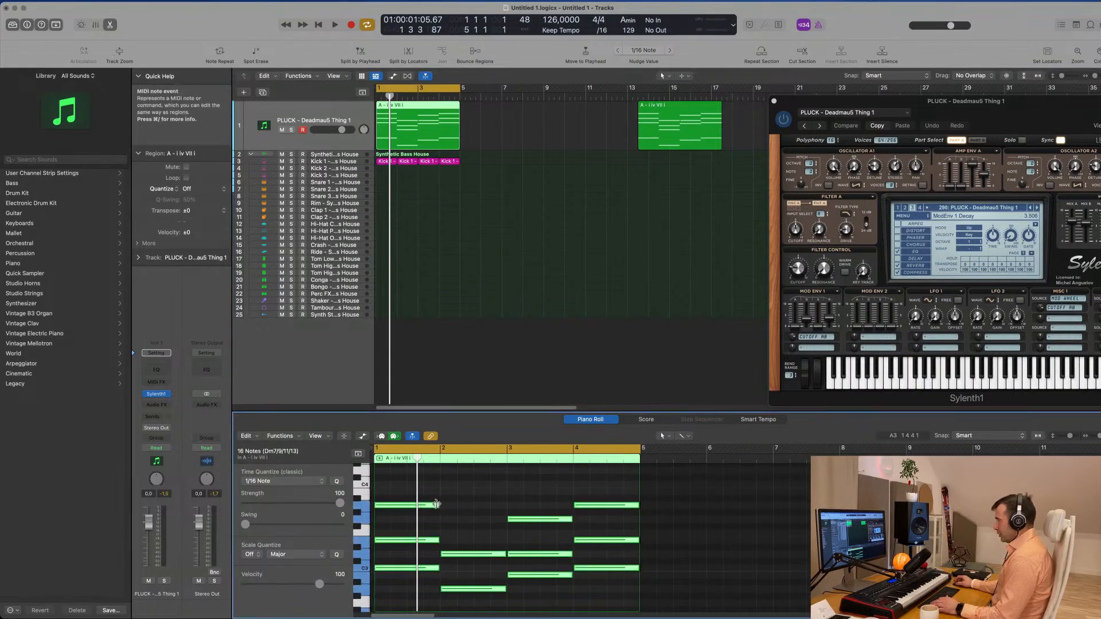
left_click_drag(438, 504, 390, 510)
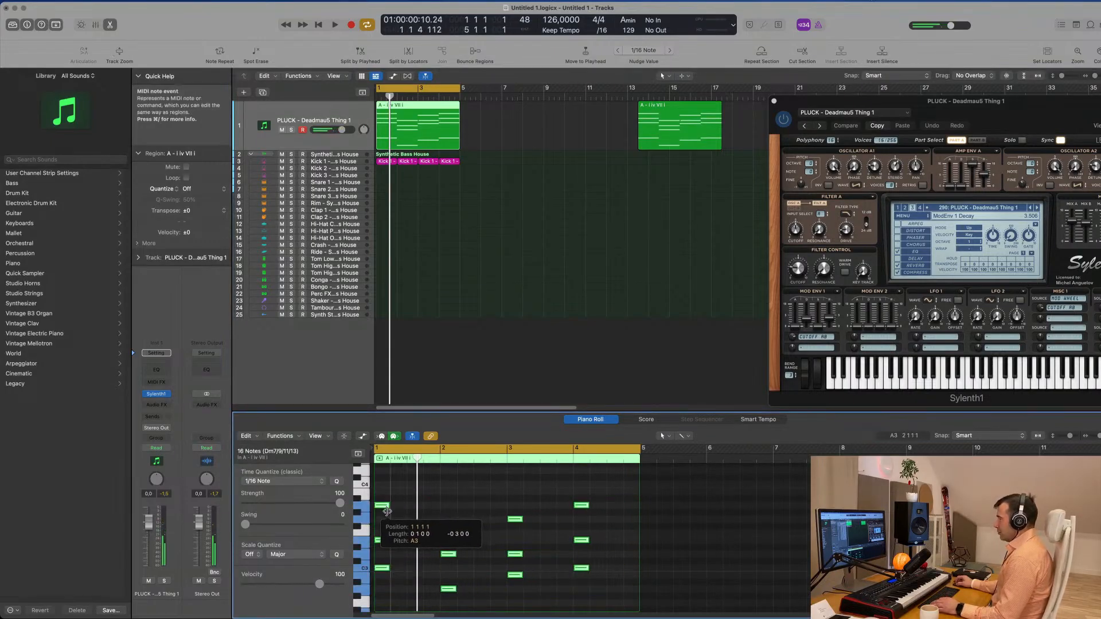
Step: Duplicate the shortened chord notes so each chord repeats on all four beats of its bar
scroll(442, 509, "down", 3)
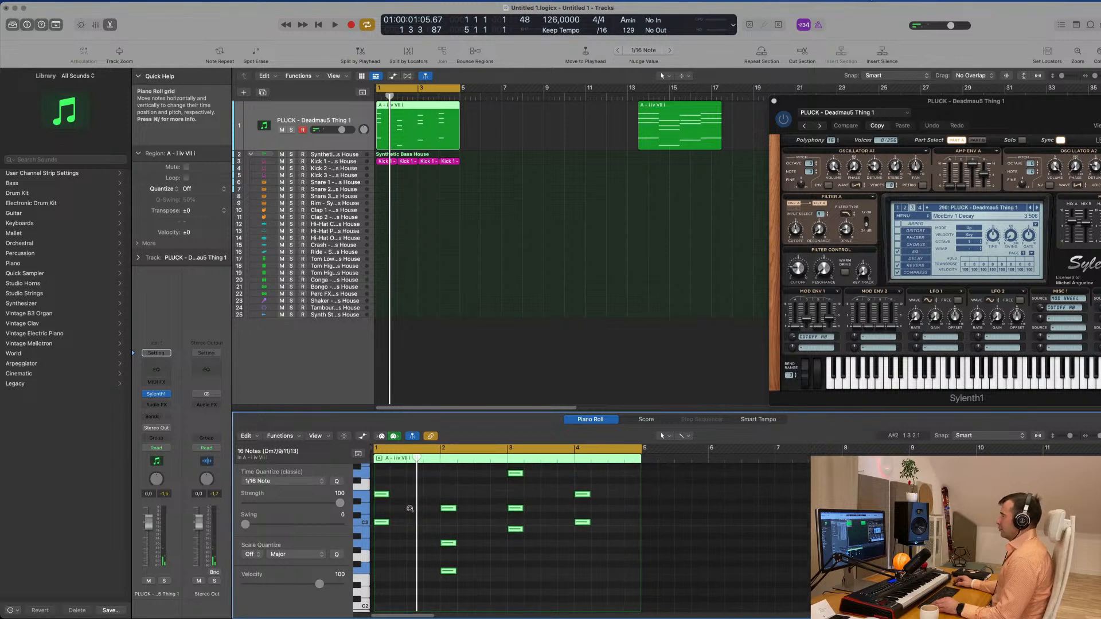
scroll(411, 512, "up", 2)
scroll(411, 511, "up", 5)
scroll(419, 527, "left", 1)
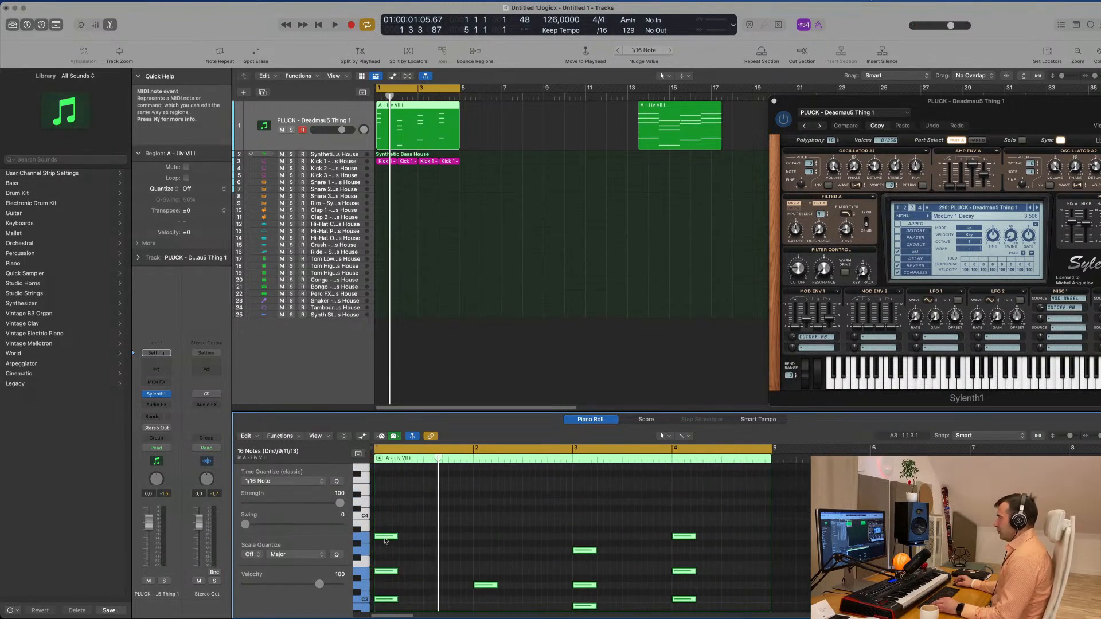
left_click_drag(394, 539, 457, 539)
left_click(475, 248)
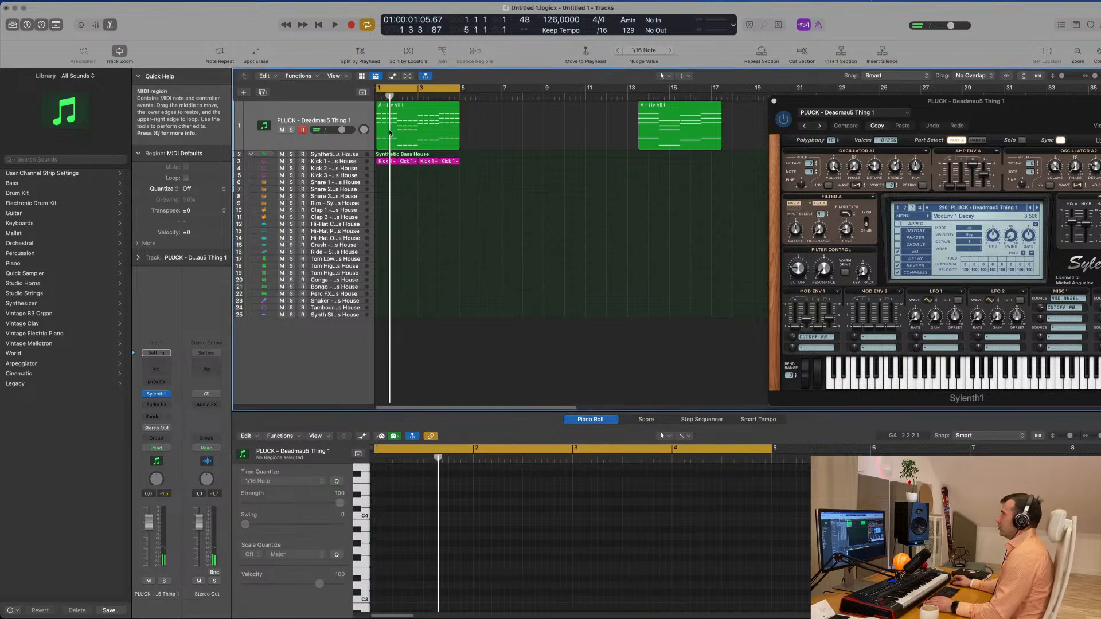
Step: Play back the four-per-bar chord pattern on the pluck track and reposition the Sylenth1 window
left_click(331, 112)
key("space")
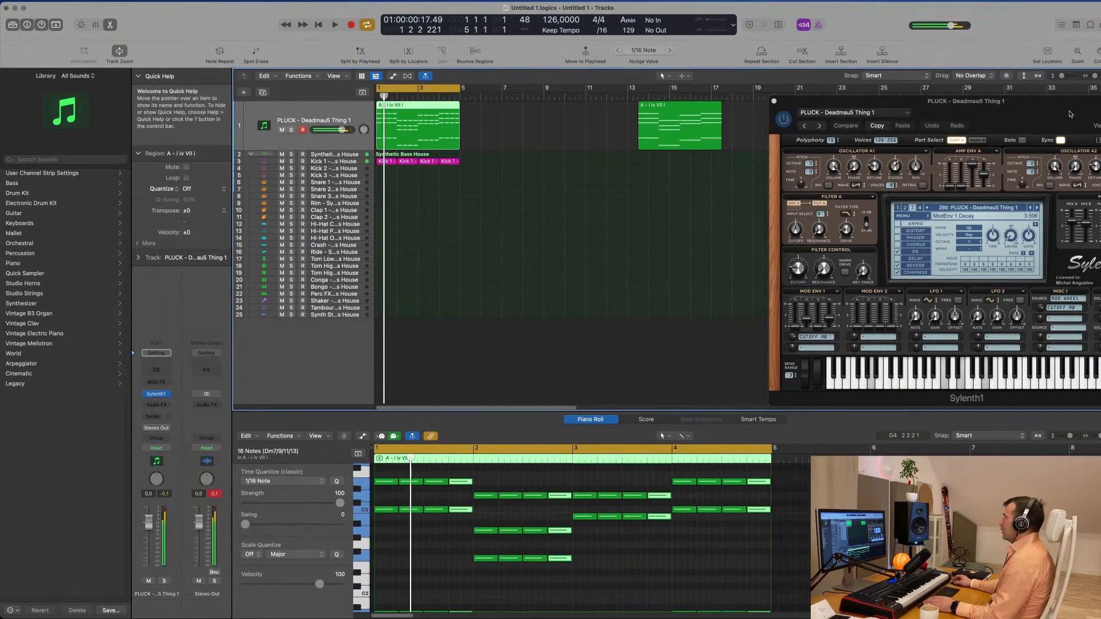
left_click_drag(1040, 102, 710, 147)
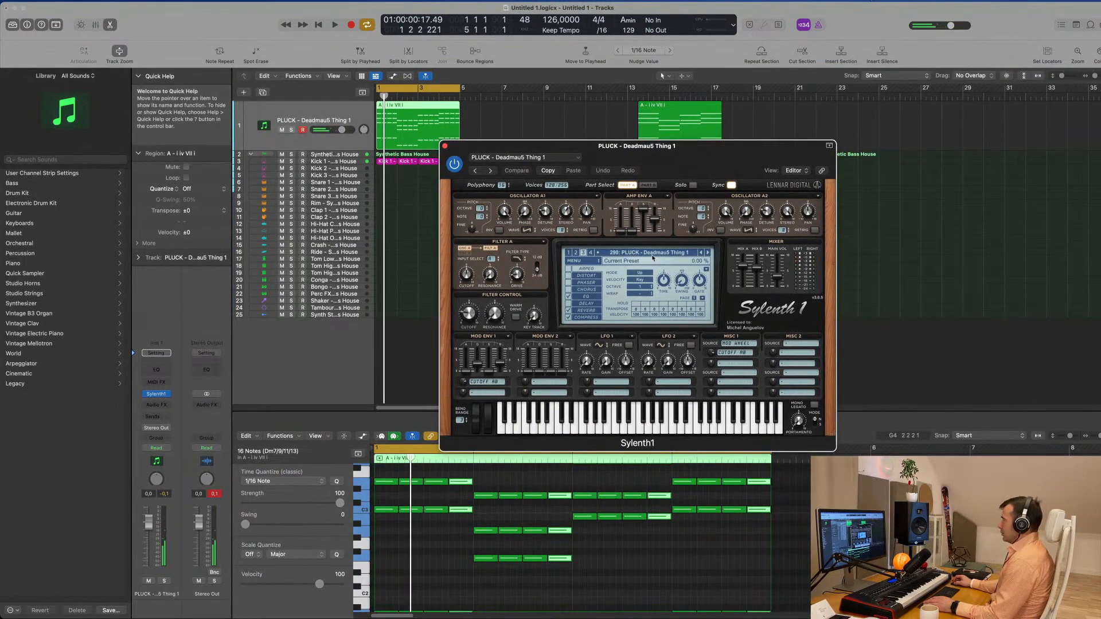
left_click_drag(701, 153, 723, 170)
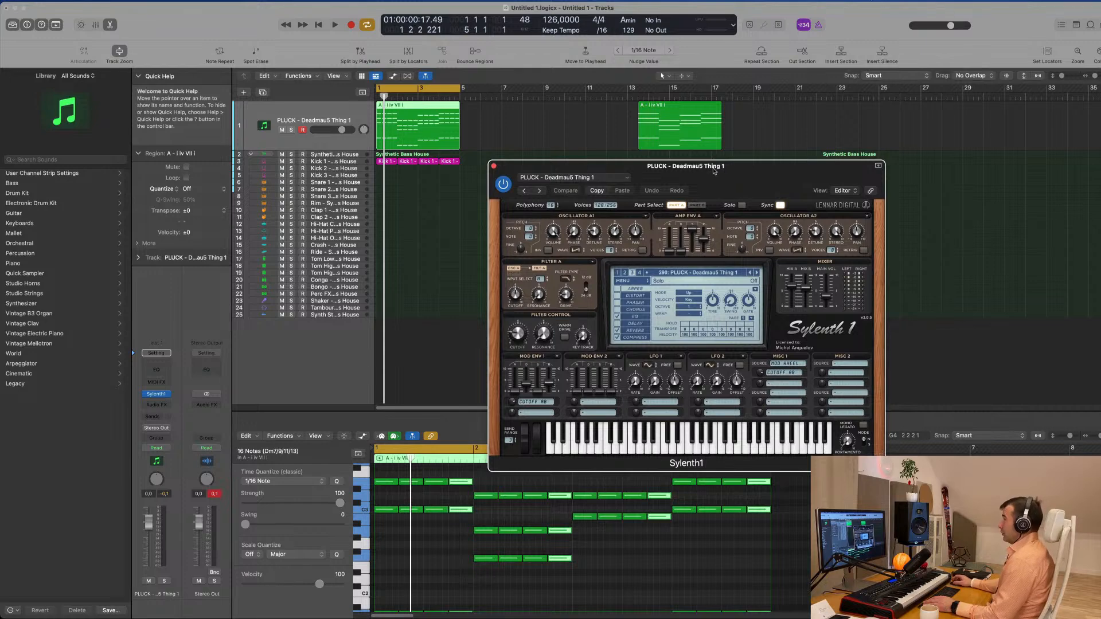
key("space")
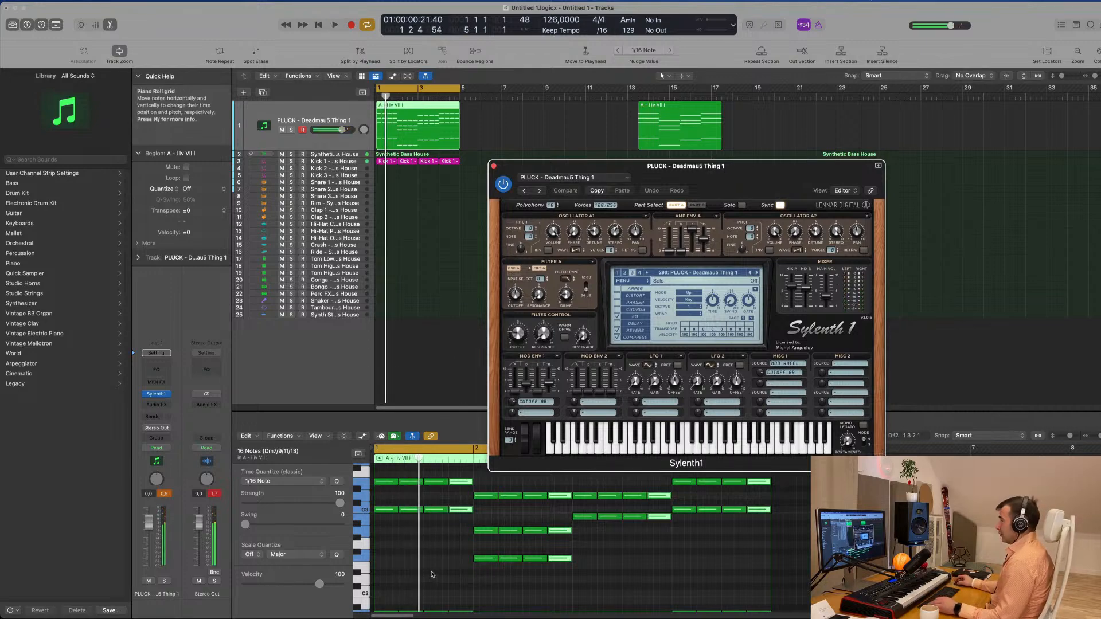
Step: Shorten all chord notes to half a beat and duplicate them so each chord repeats eight times per bar
left_click(434, 573)
key("super+a")
scroll(421, 534, "up", 5)
scroll(425, 521, "left", 3)
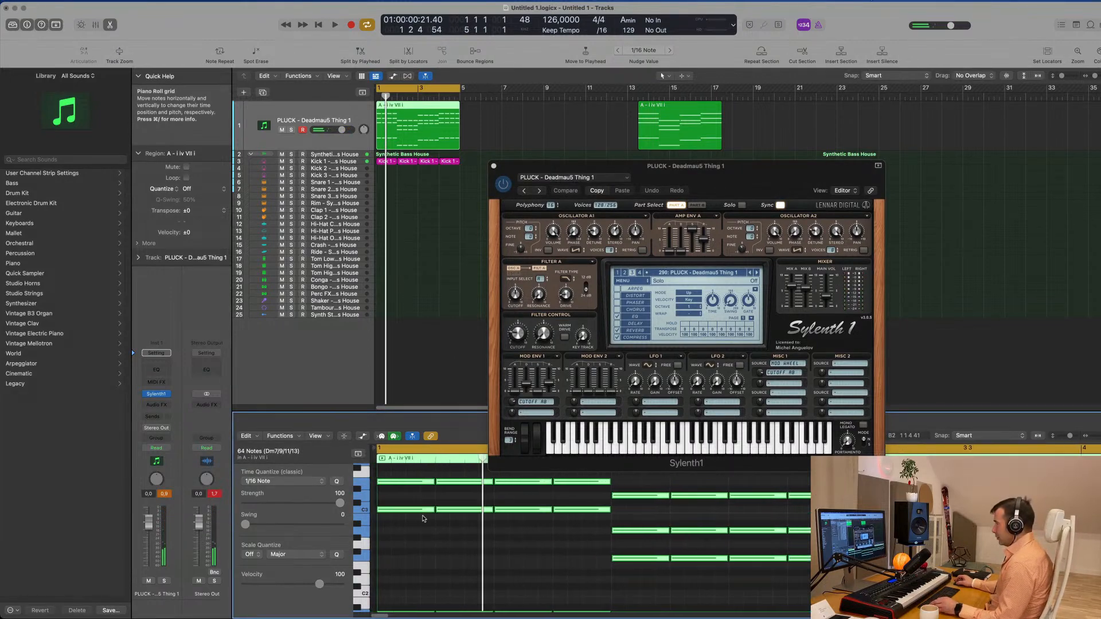
mouse_move(434, 510)
left_mouse_down()
mouse_move(400, 512)
mouse_move(419, 513)
left_mouse_up()
Step: Play the loop and lower the pluck track's volume to about -12 dB
mouse_move(756, 180)
left_mouse_down()
mouse_move(739, 189)
mouse_move(749, 187)
left_mouse_up()
key("space")
key("space")
left_click(298, 109)
key("space")
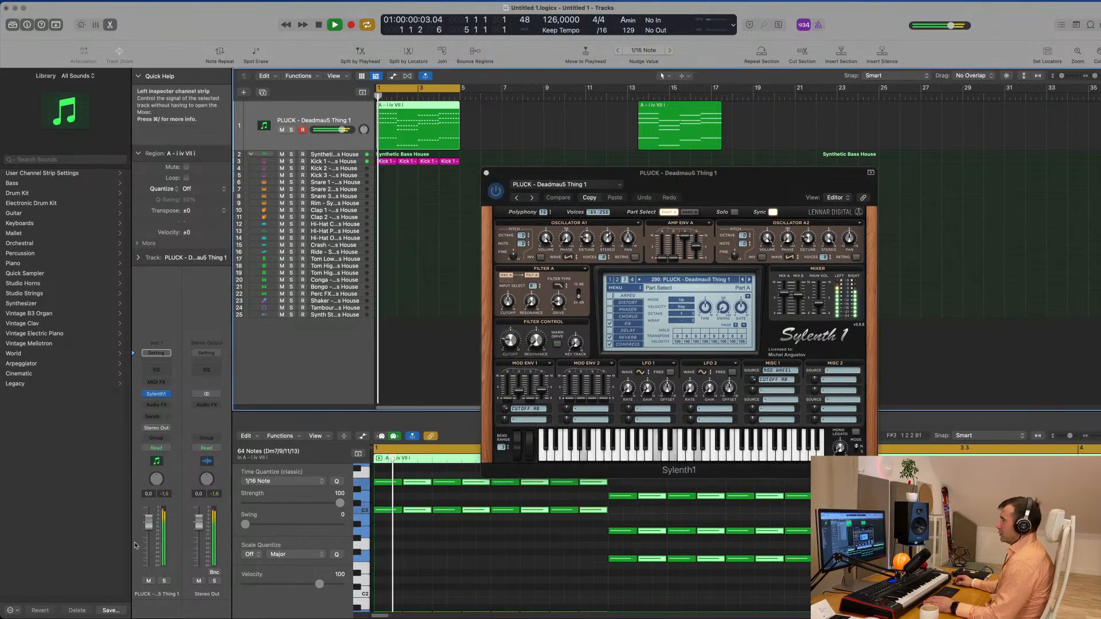
left_click_drag(342, 129, 327, 130)
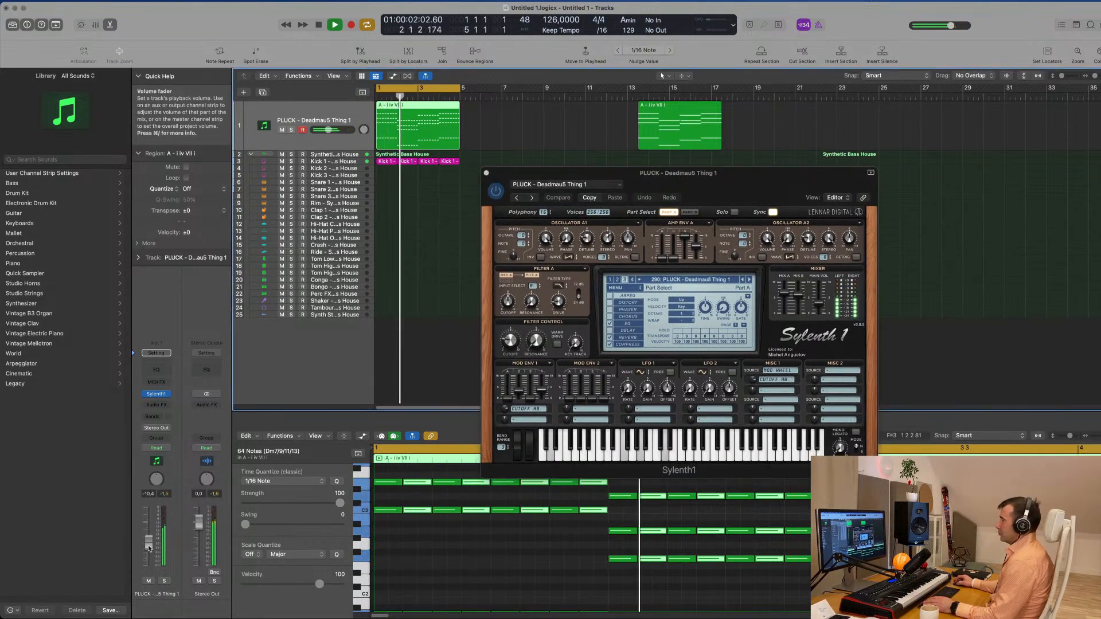
Step: Audition neighbouring Sylenth1 presets over the loop and load PLUCK - Deadmau5 Thing 3
left_click_drag(720, 183, 660, 188)
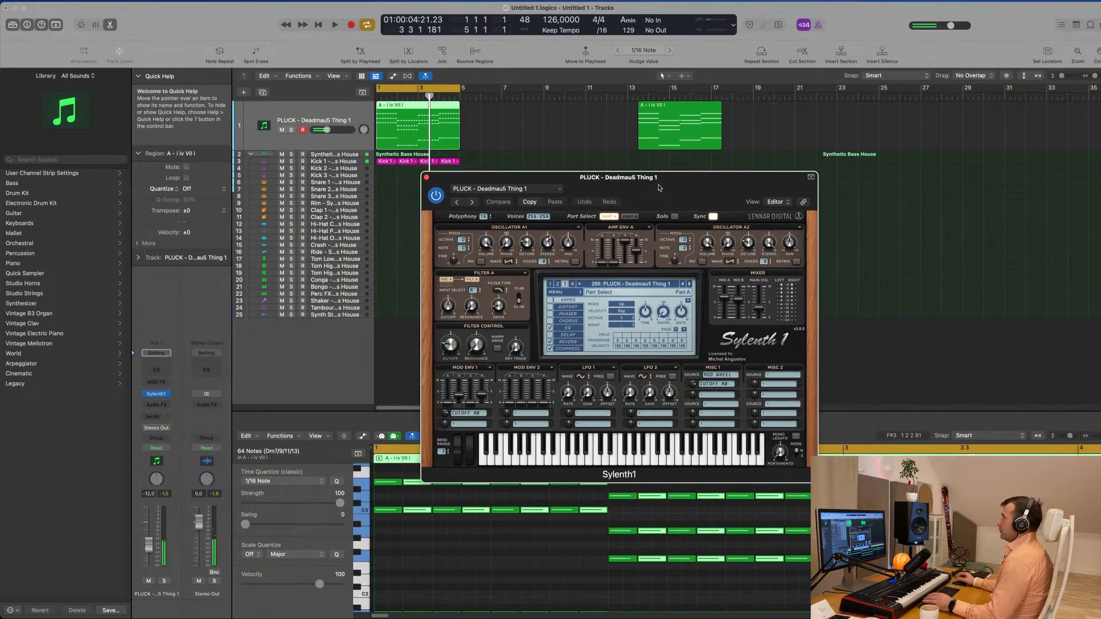
left_click_drag(668, 184, 625, 189)
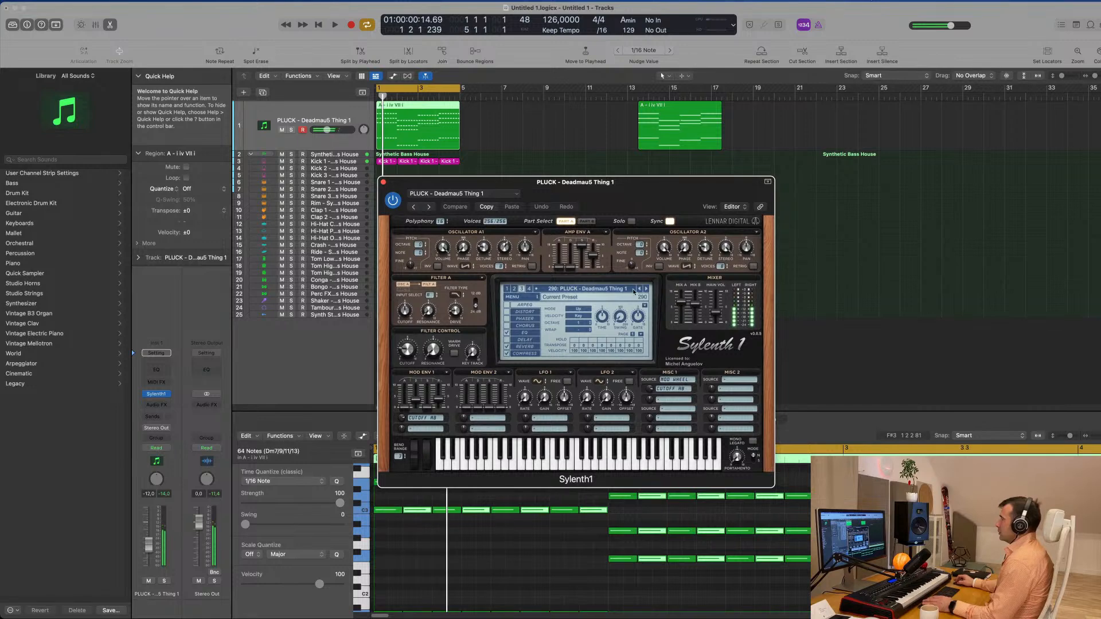
left_click(647, 291)
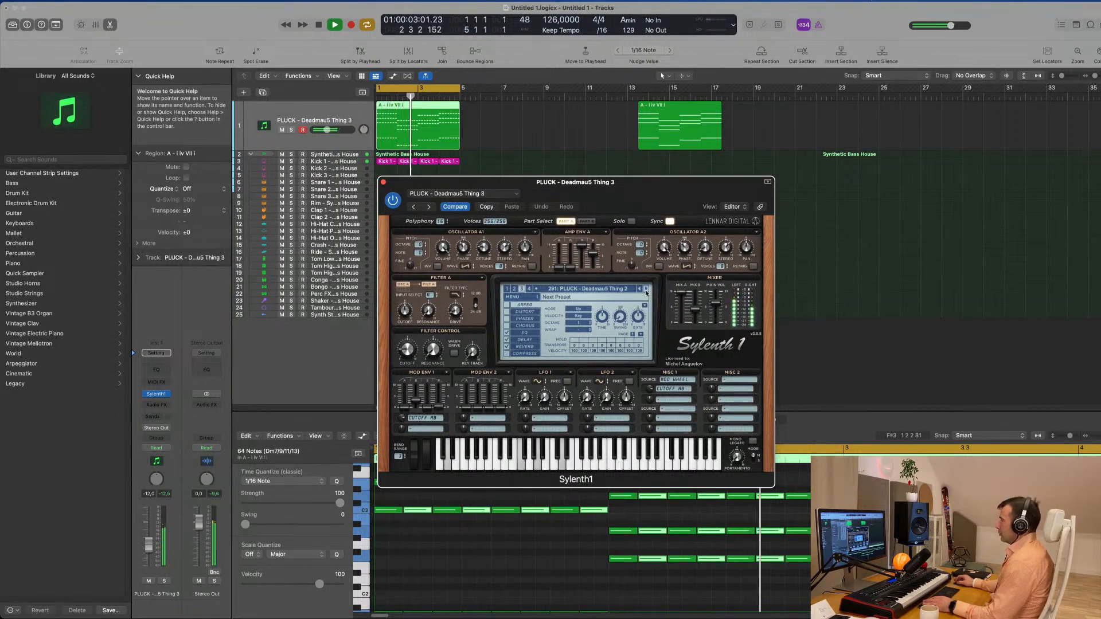
key("space")
key("space")
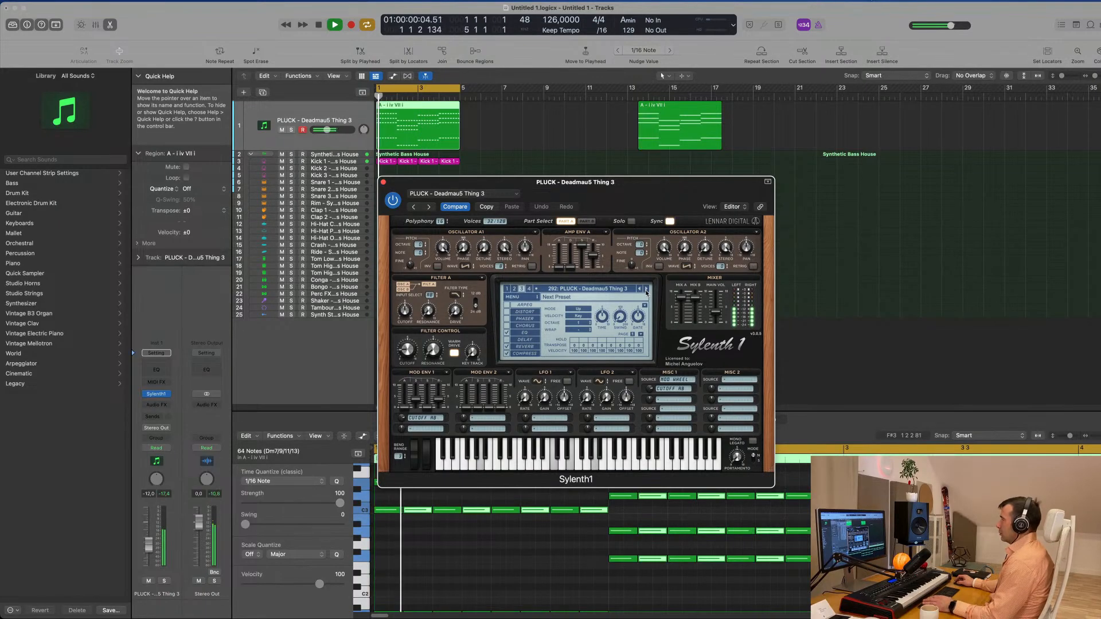
left_click(639, 290)
key("space")
key("space")
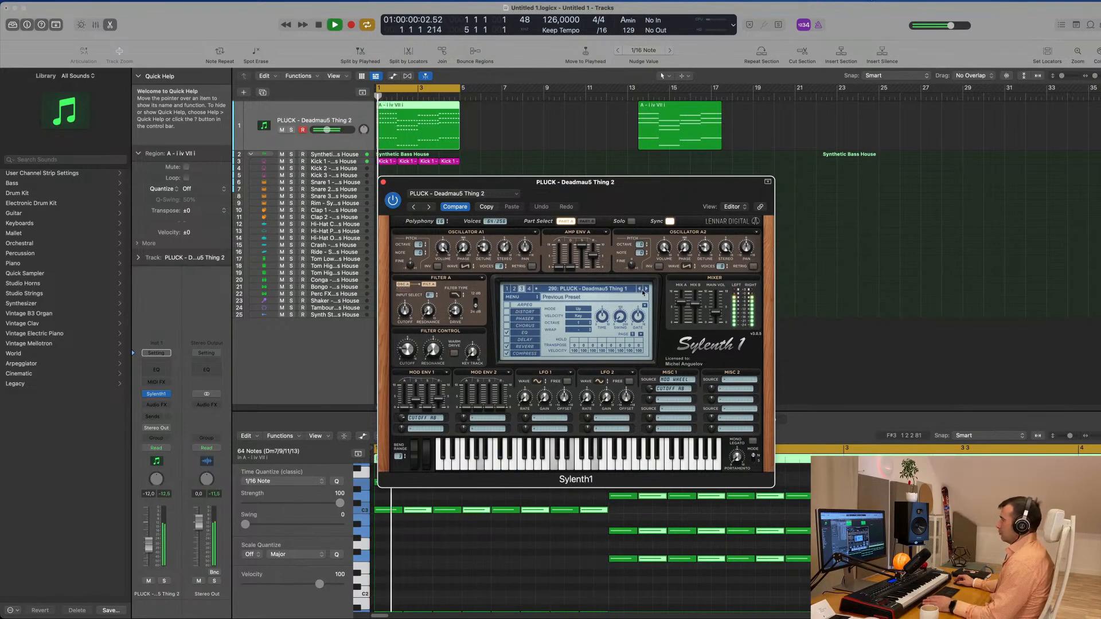
left_click_drag(635, 194, 655, 193)
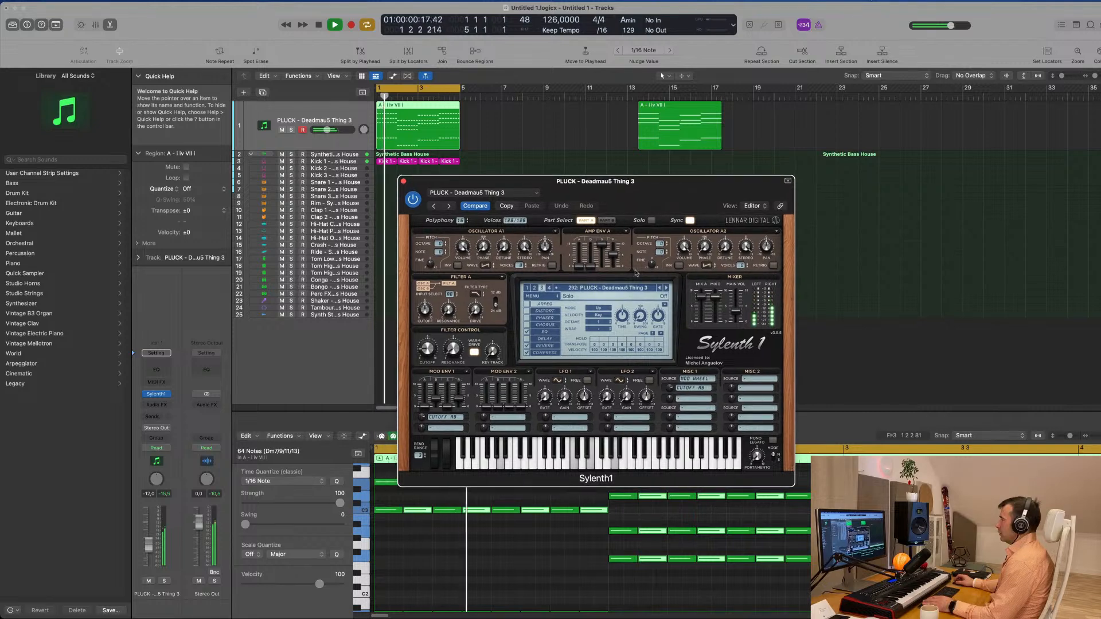
Step: Adjust the Filter Control cutoff in Sylenth1 and listen to the pluck with the kick loop
left_click_drag(431, 335, 431, 352)
key("space")
left_click_drag(641, 189, 832, 181)
key("space")
key("space")
left_click(314, 139)
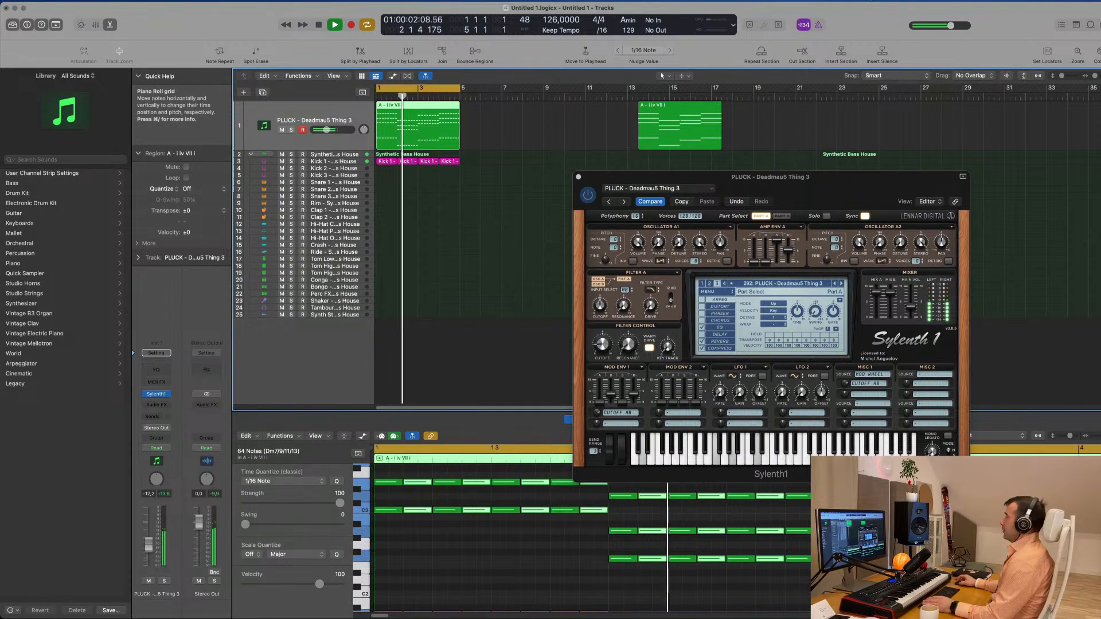
left_click_drag(832, 183, 780, 193)
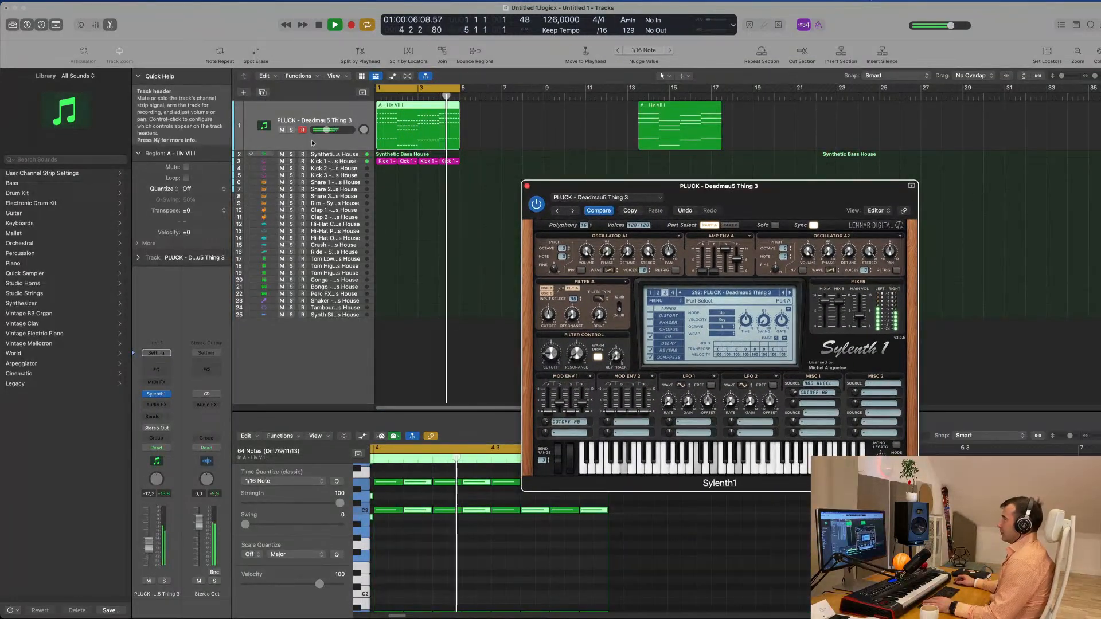
Step: Lower the pluck track's volume to -14 dB and insert a stereo Compressor side-chained to Kick 1 (Inst 2)
left_click_drag(326, 129, 325, 130)
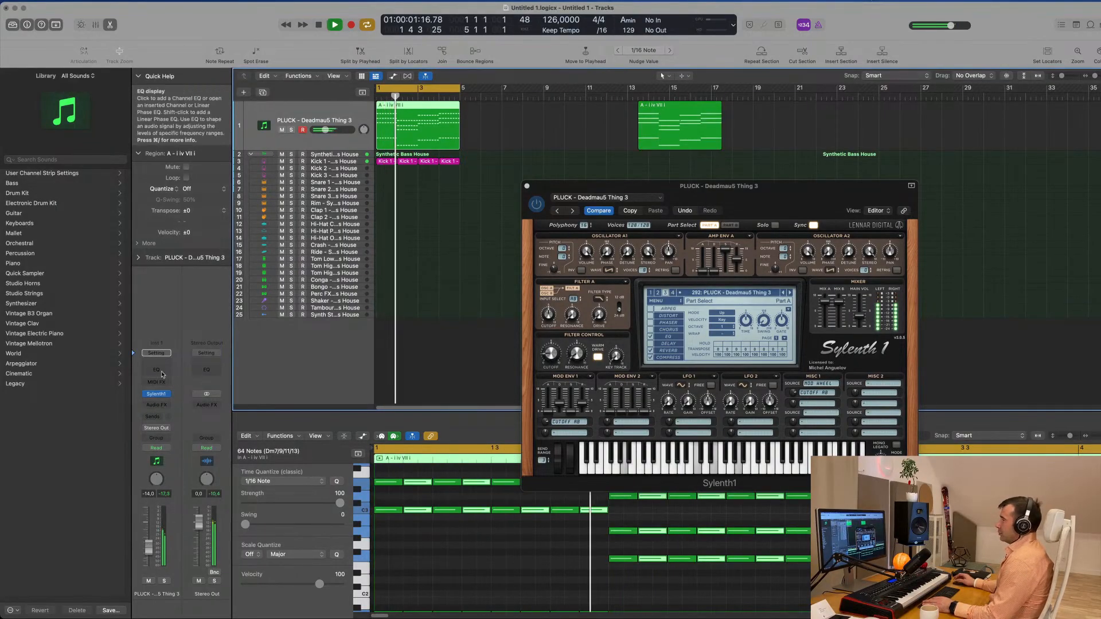
left_click(153, 405)
mouse_move(192, 439)
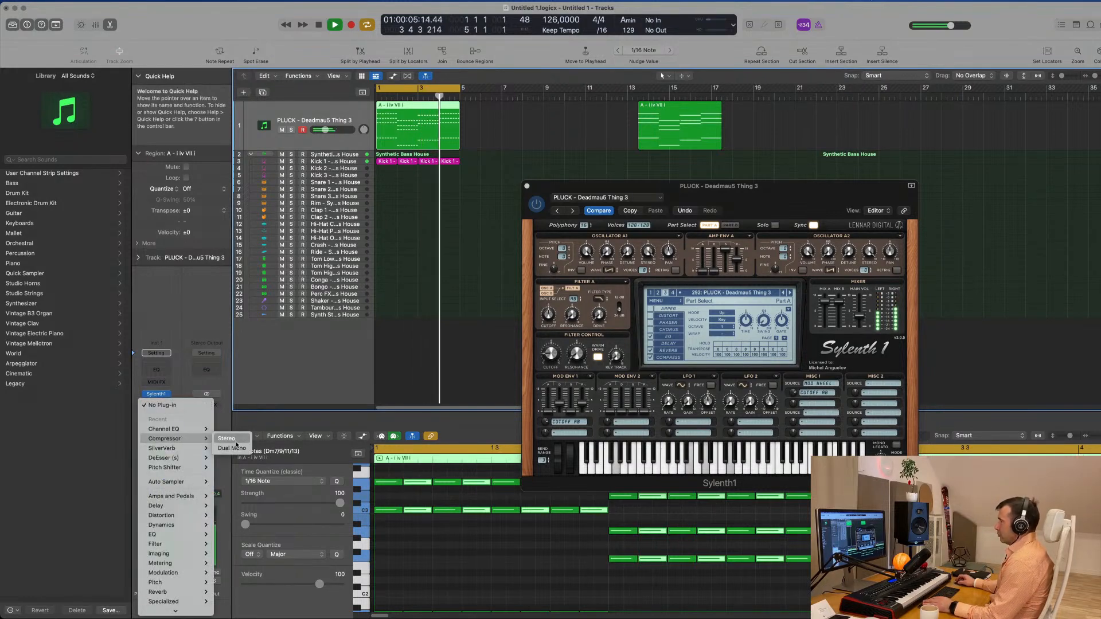
left_click(236, 442)
left_click(822, 131)
mouse_move(820, 142)
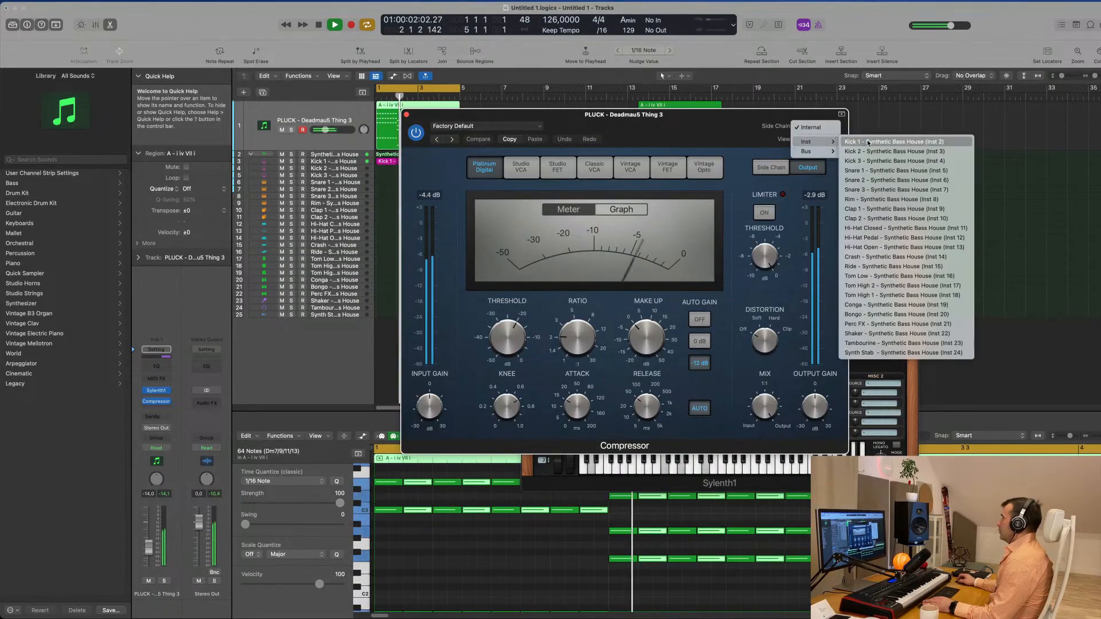
left_click(894, 141)
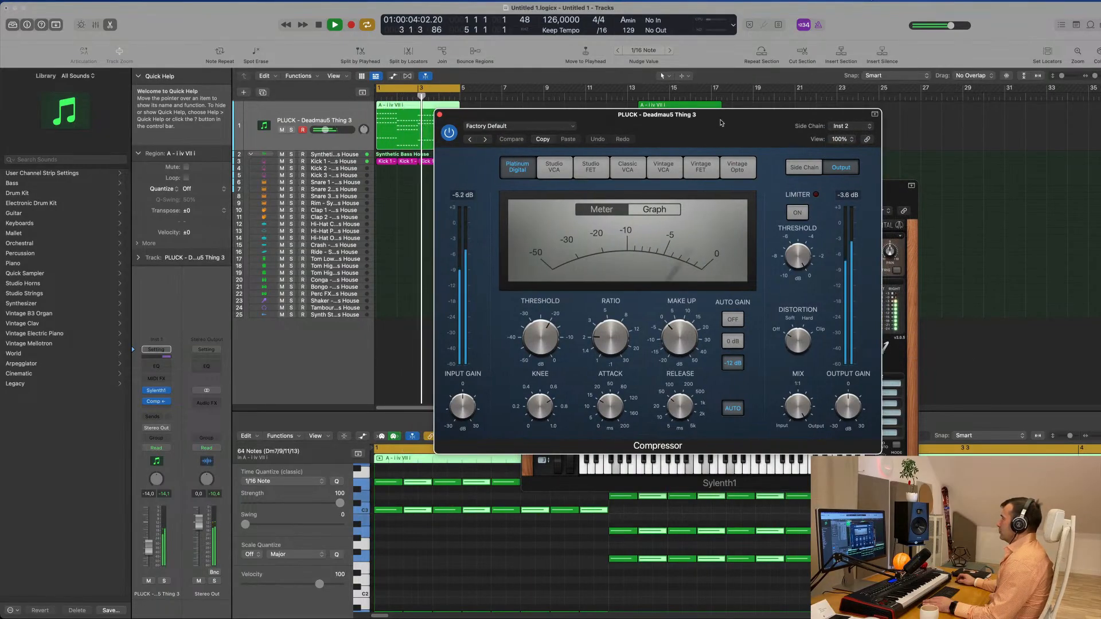
Step: Set the Compressor's ratio to about 4.1:1 and attack to 0 ms, disable auto release, and adjust its threshold and release
left_click_drag(608, 322, 610, 319)
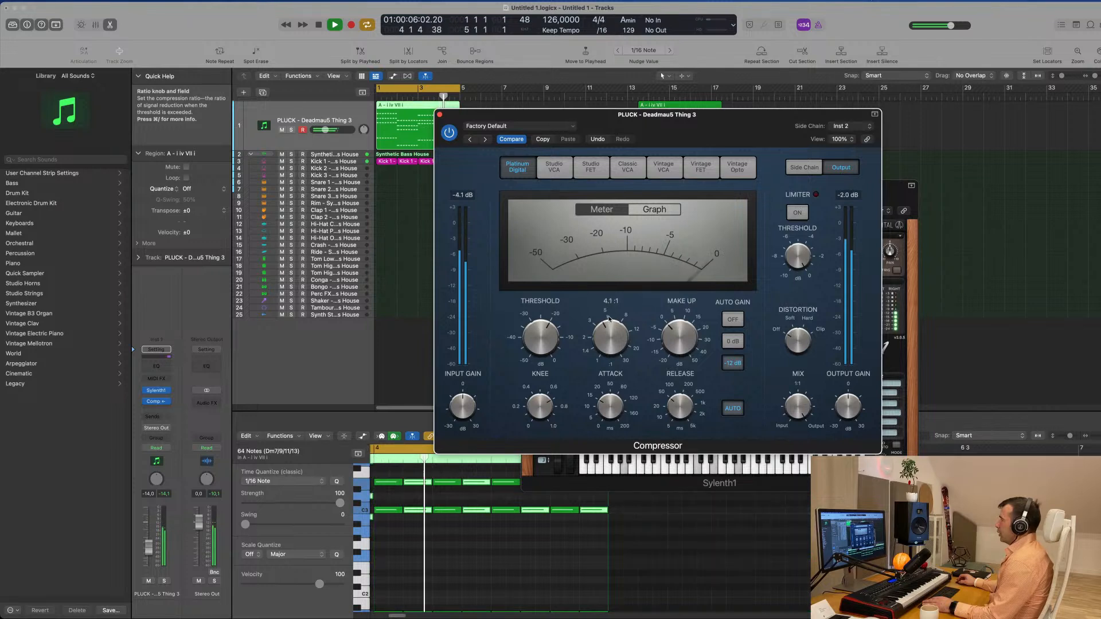
left_click_drag(543, 343, 545, 338)
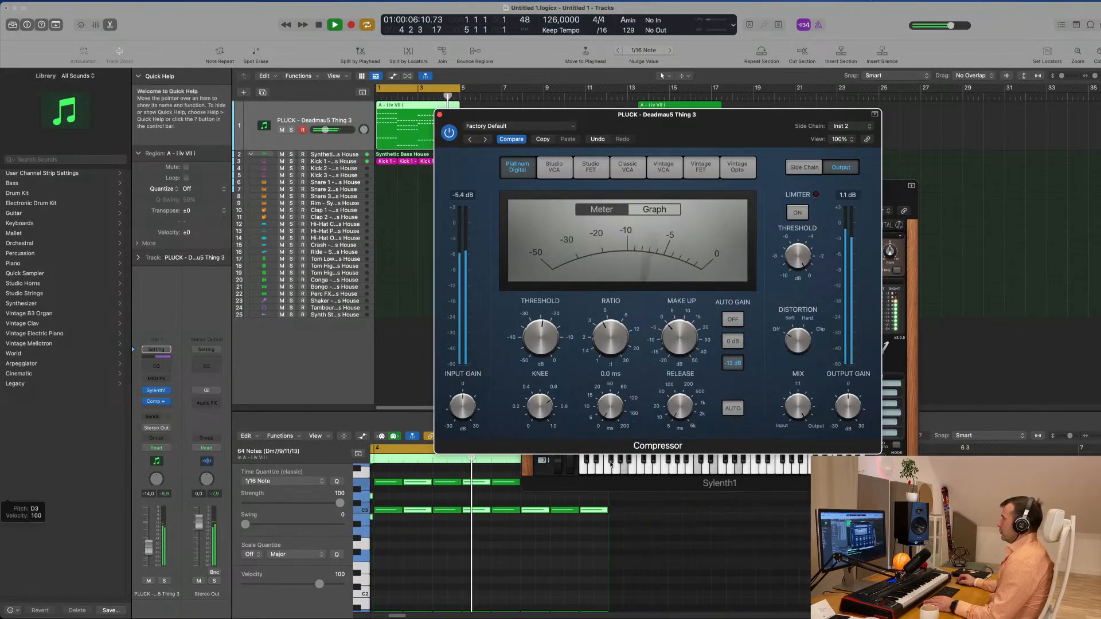
left_click_drag(682, 408, 684, 401)
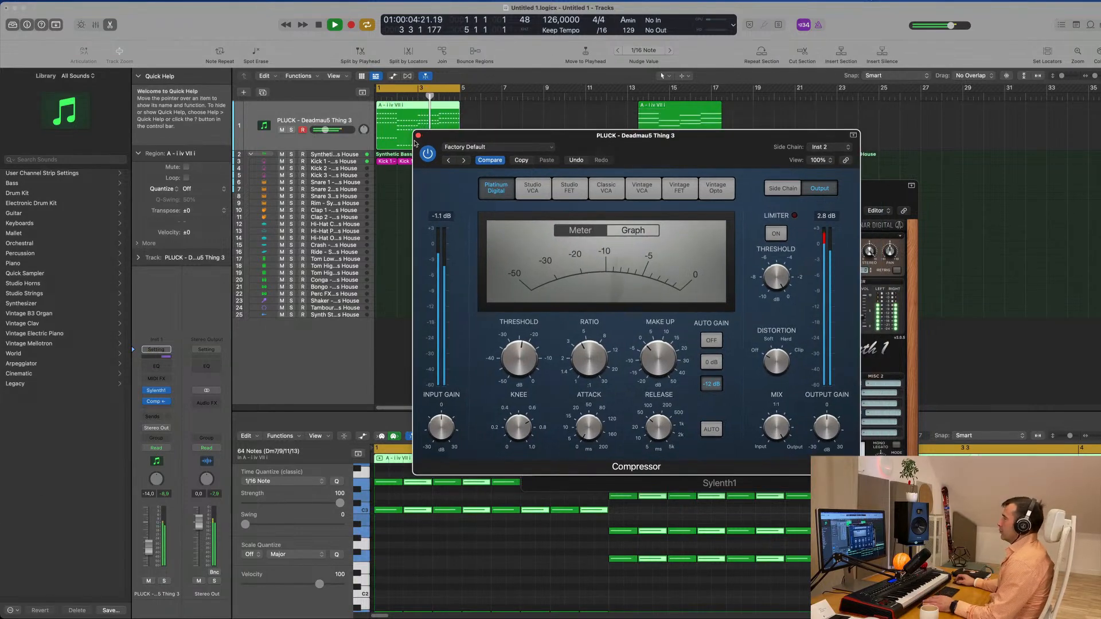
key("super+w")
Step: Duplicate the pluck track as a muted backup holding a copy of the A - i iv VII i region, and enlarge the original track
left_click_drag(758, 185, 828, 175)
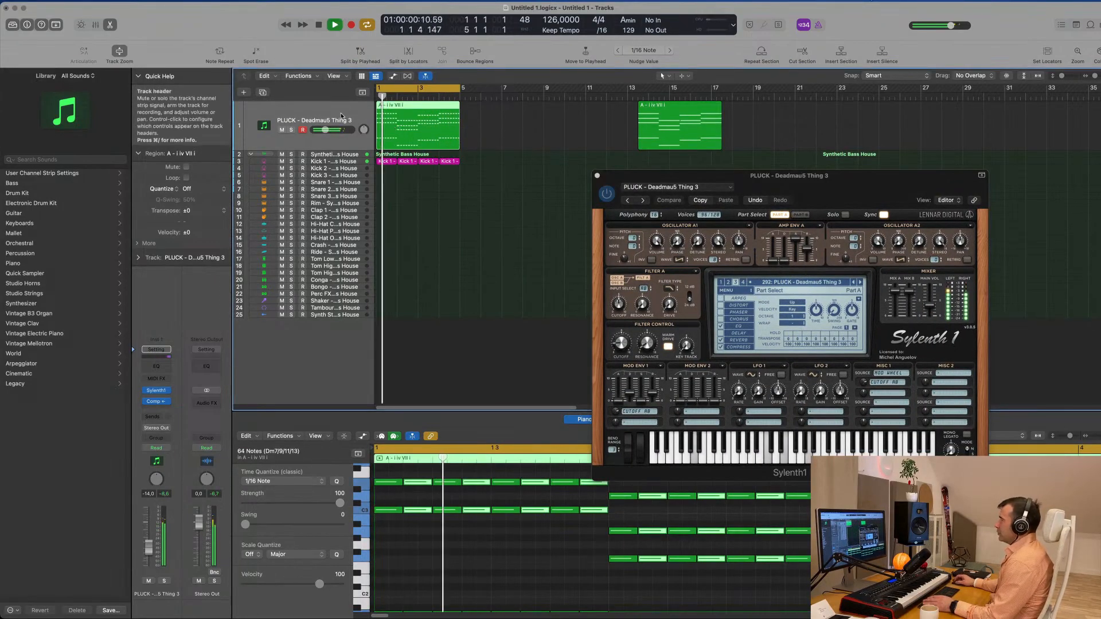
left_click(262, 93)
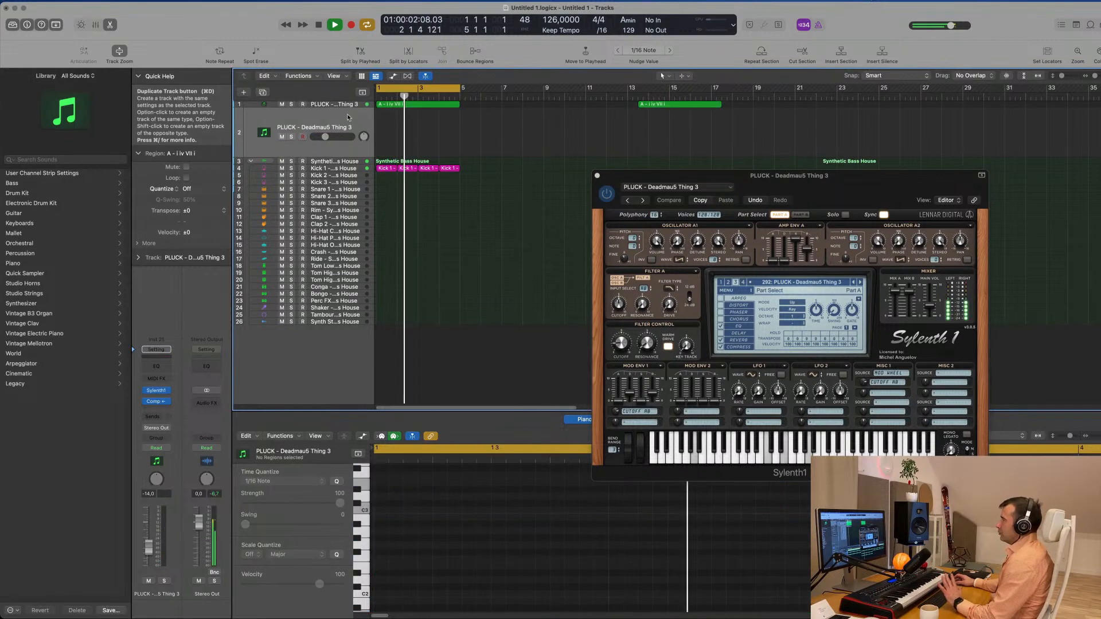
left_click(281, 137)
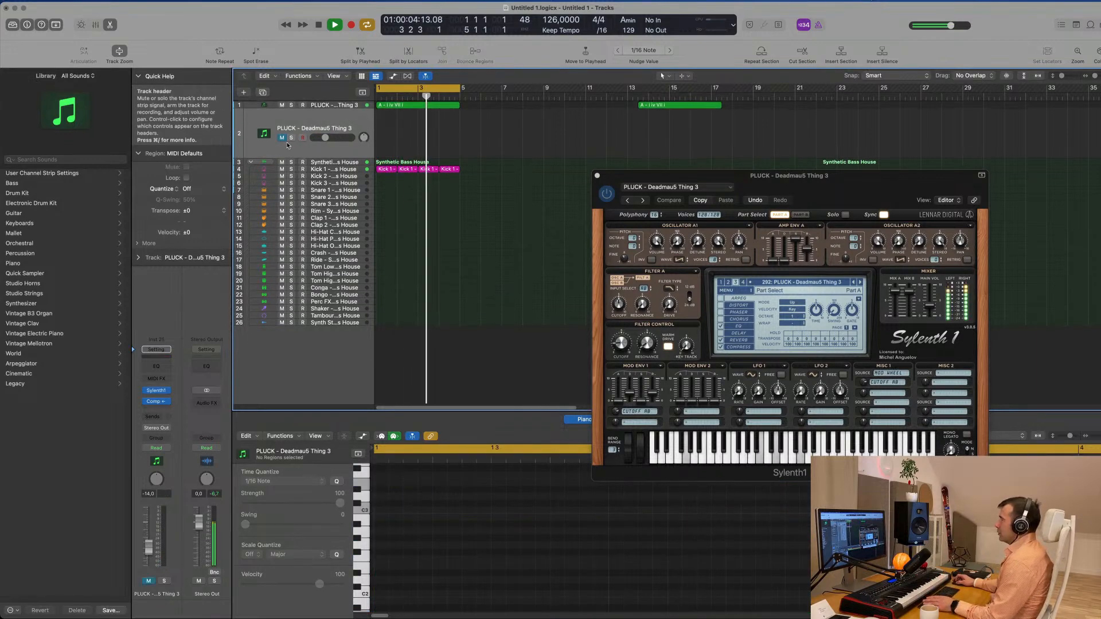
mouse_move(394, 107)
left_mouse_down()
mouse_move(376, 141)
mouse_move(410, 107)
left_mouse_up()
left_click(346, 107)
key("space")
left_click_drag(344, 148, 337, 220)
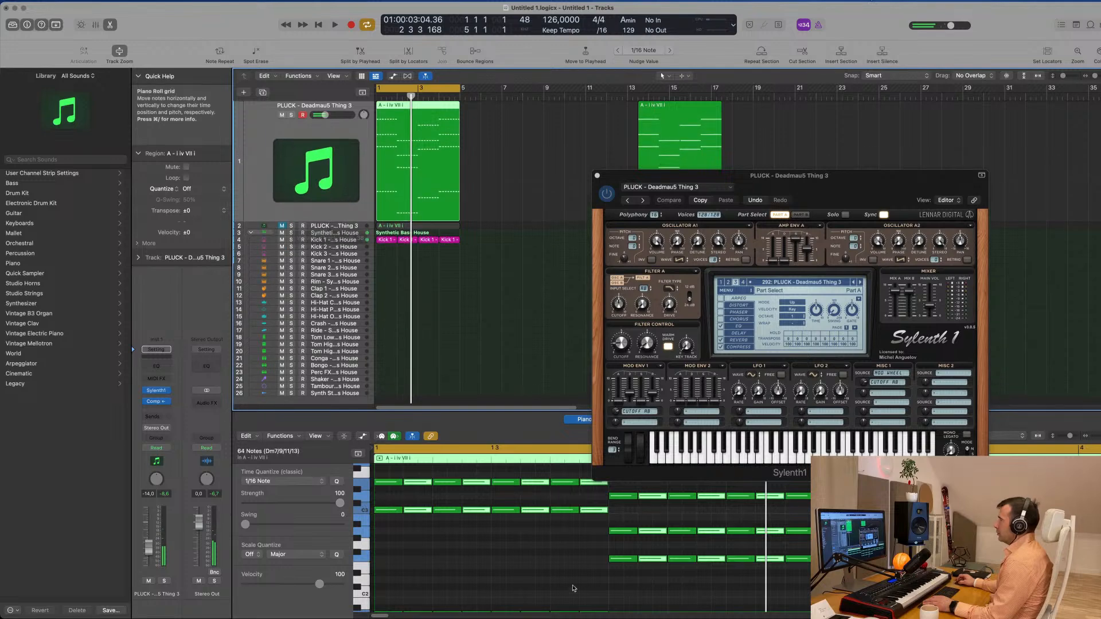
Step: Try deleting the lowest line of bass notes from all chords in the pluck region
left_click(569, 584)
scroll(569, 581, "down", 2)
scroll(570, 580, "down", 5)
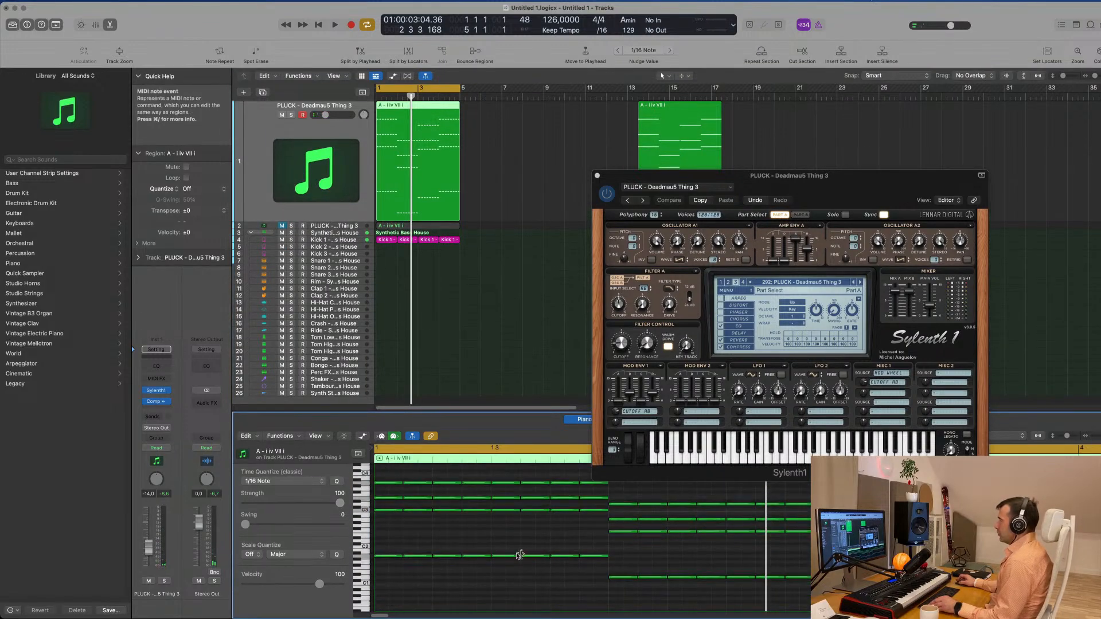
left_click_drag(393, 548, 1032, 578)
scroll(1033, 578, "left", 5)
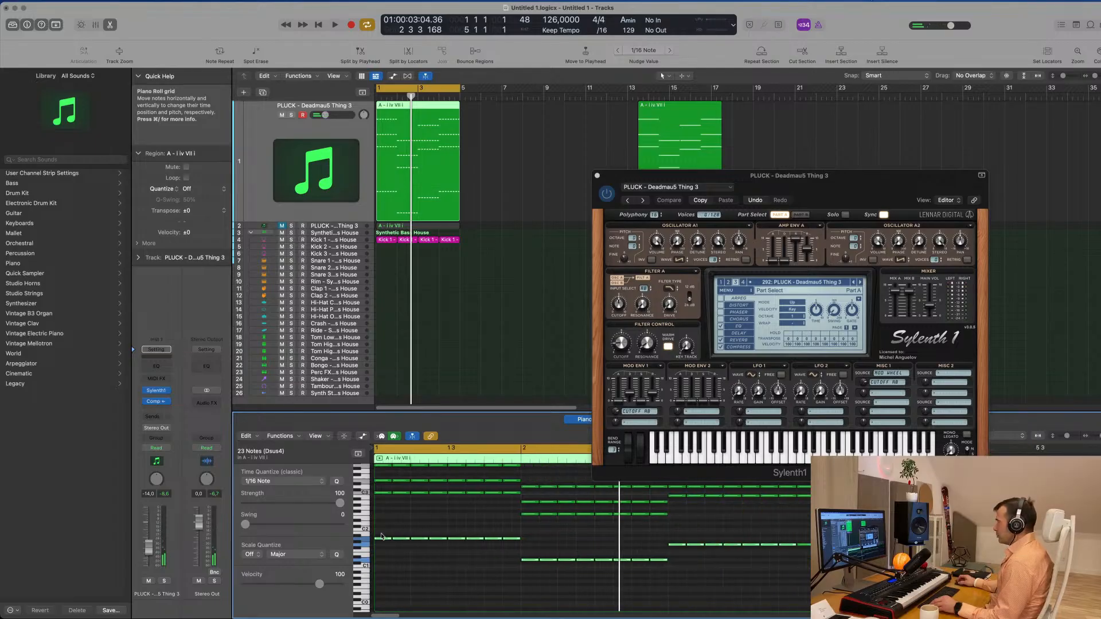
key("Delete")
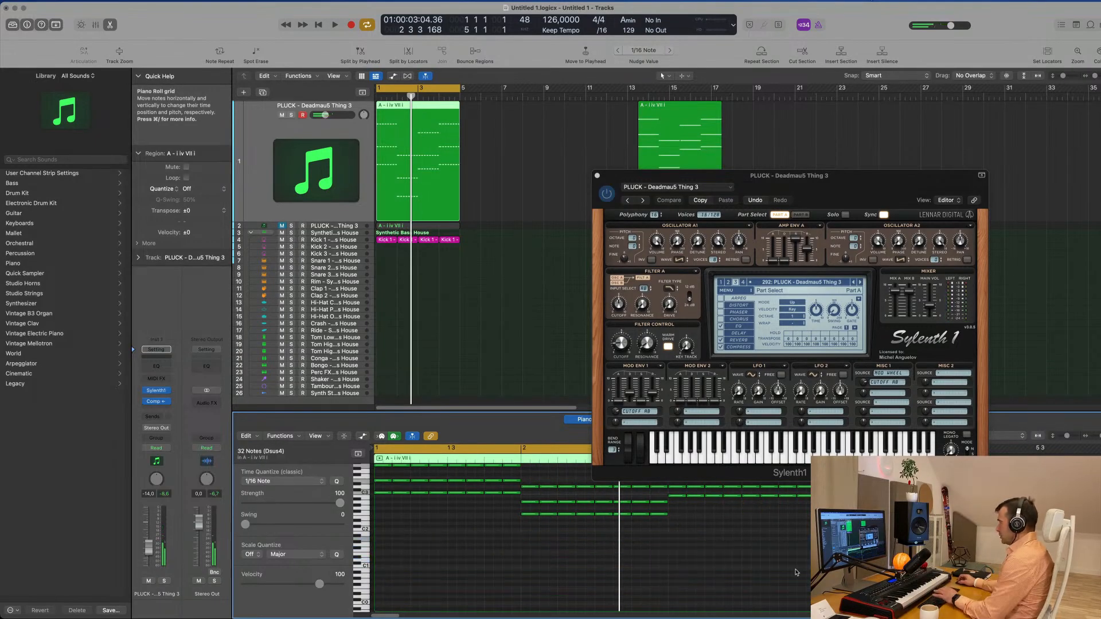
Step: Try transposing all remaining chord notes down one octave and listen to the loop
key("super+a")
key("alt+shift+Down")
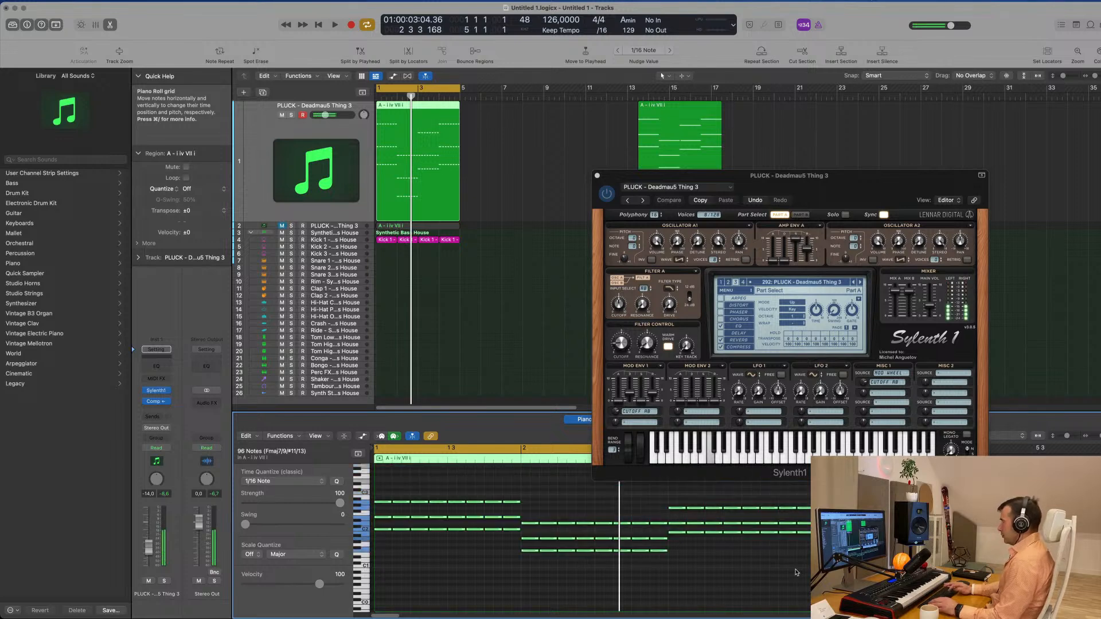
left_click_drag(864, 187, 833, 148)
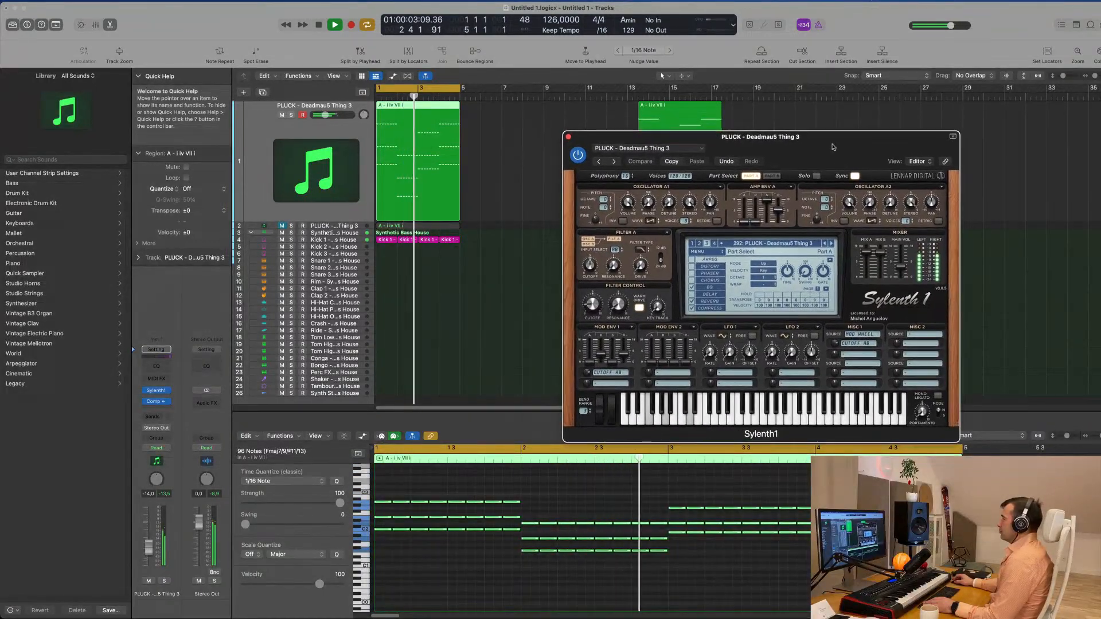
Step: Move the chord notes back up one octave and undo the deletion of the bass notes
key("alt+shift+Up")
key("space")
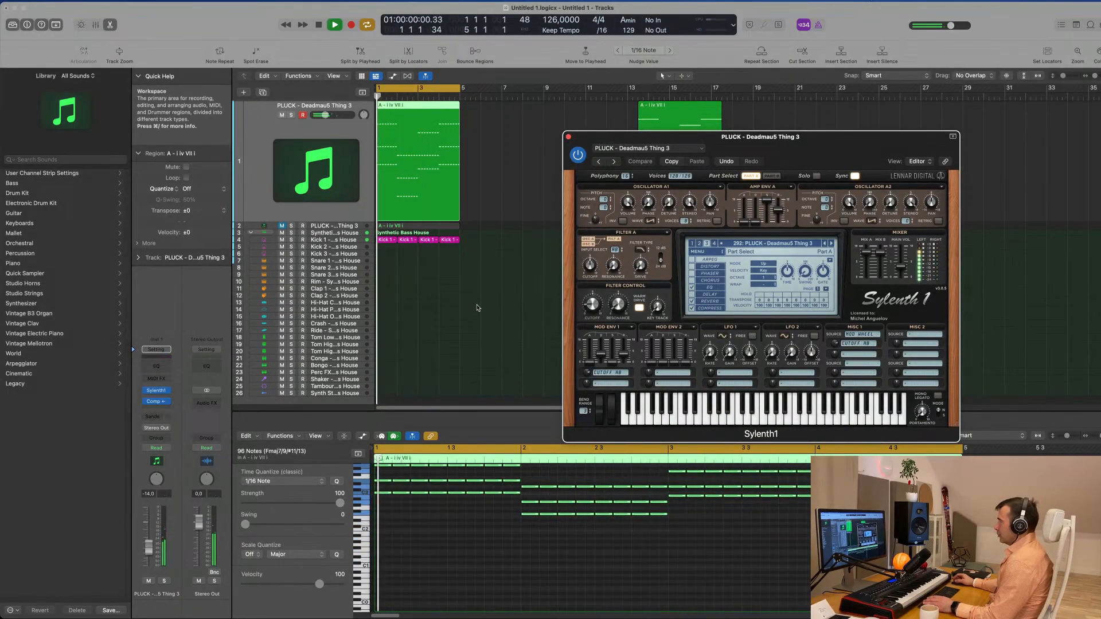
key("super+z")
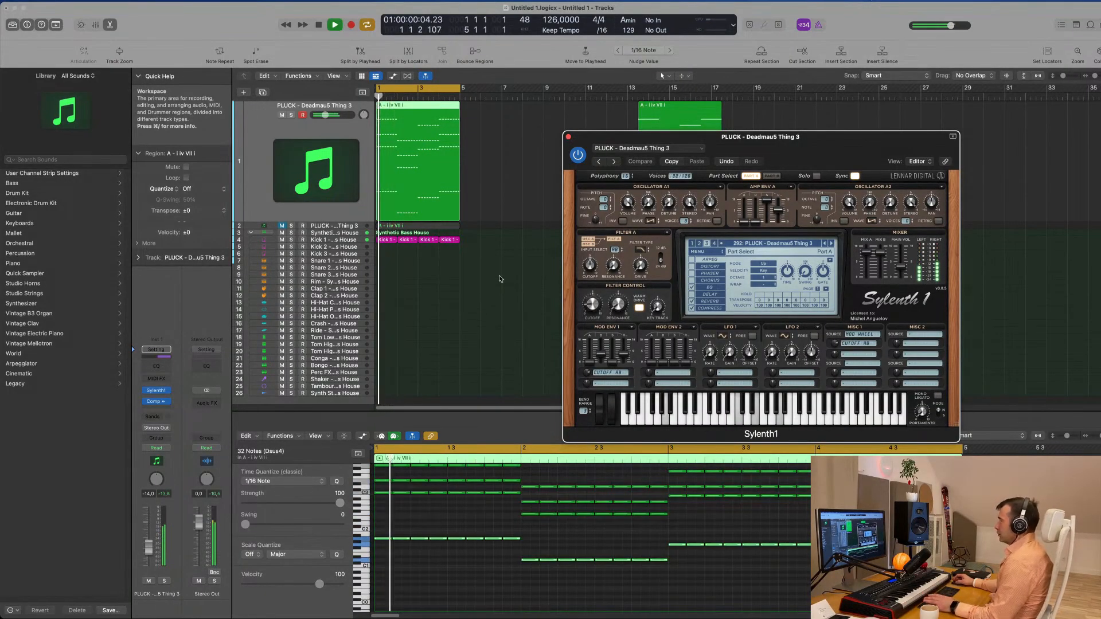
Step: Turn off the built-in reverb in Sylenth1 and listen to the dry pluck over the kick
left_click_drag(840, 139, 709, 198)
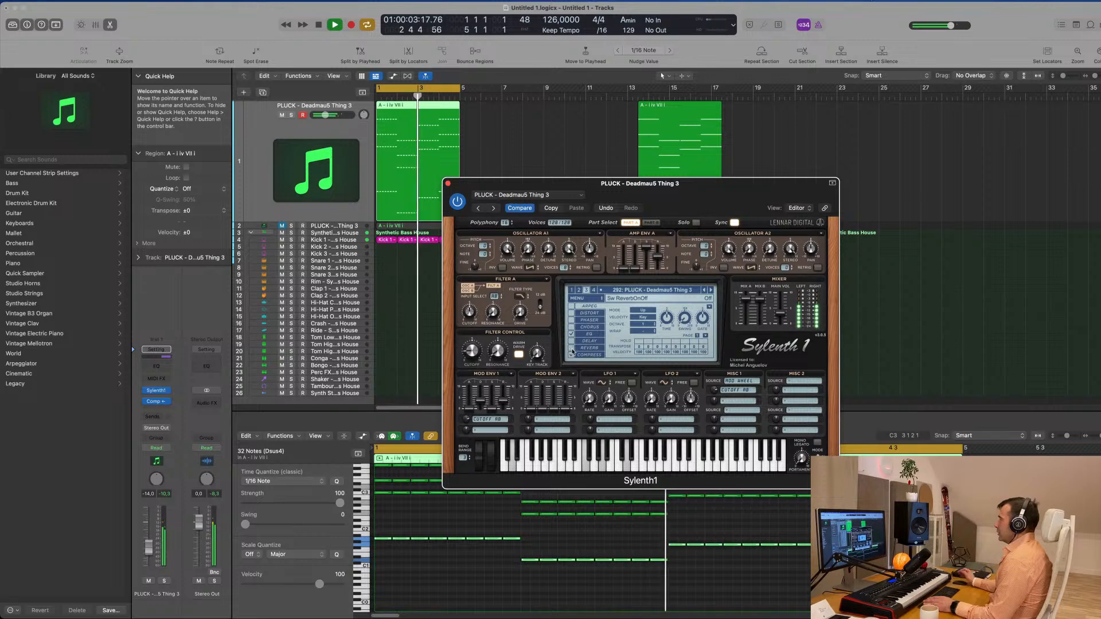
left_click_drag(710, 186, 755, 155)
key("space")
left_click(536, 354)
key("space")
key("space")
Step: Set the release of Sylenth1's Amp Env A to about 5.445 while auditioning the loop
left_click(262, 194)
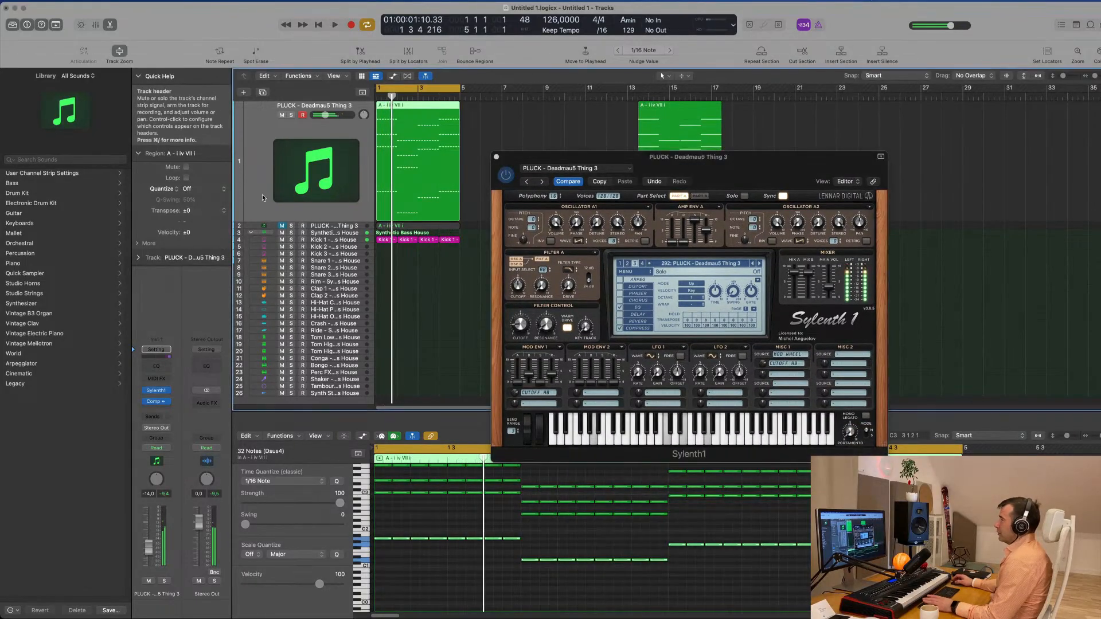
left_click_drag(688, 157, 794, 163)
left_click(261, 199)
key("space")
Step: Insert a stereo Vintage Tube EQ after the Compressor on the pluck track and load its Big Synth preset
left_click(163, 408)
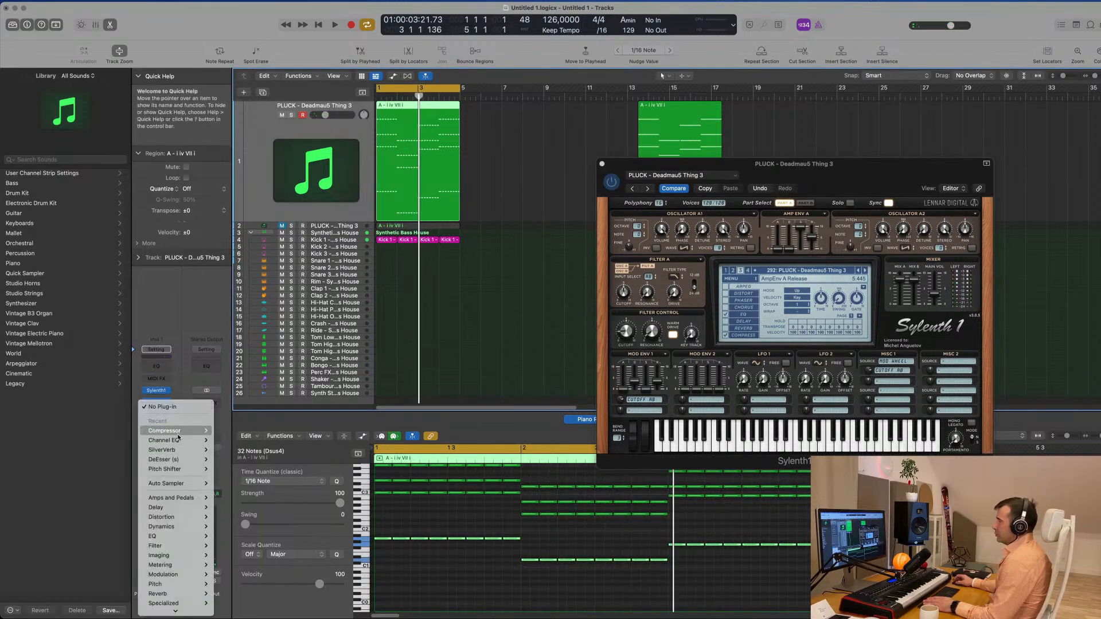
scroll(182, 517, "down", 1)
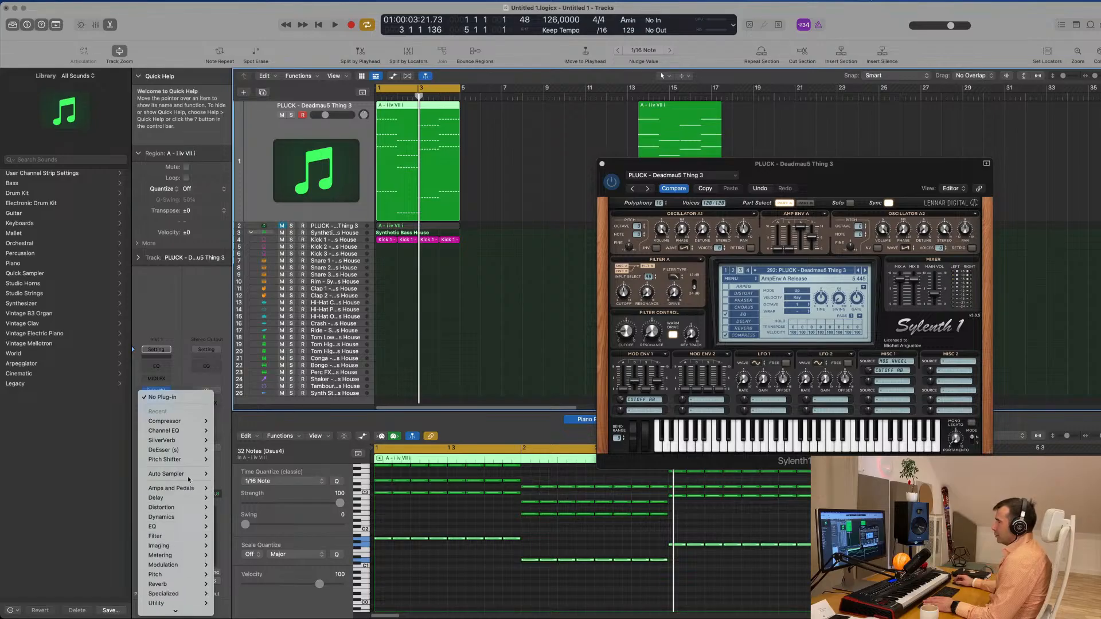
mouse_move(181, 499)
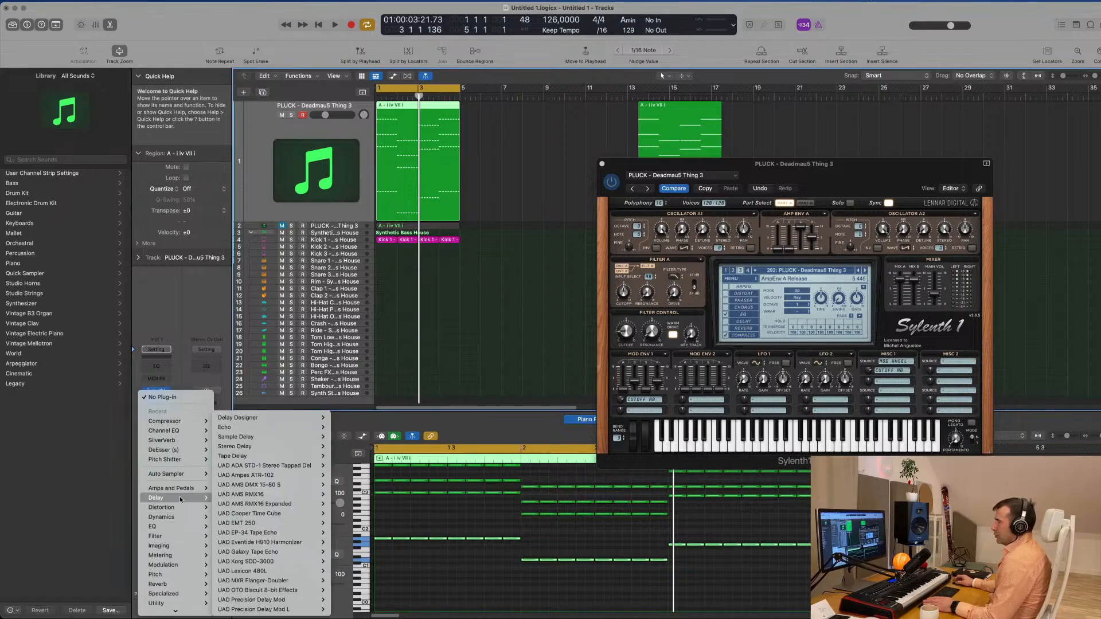
mouse_move(180, 529)
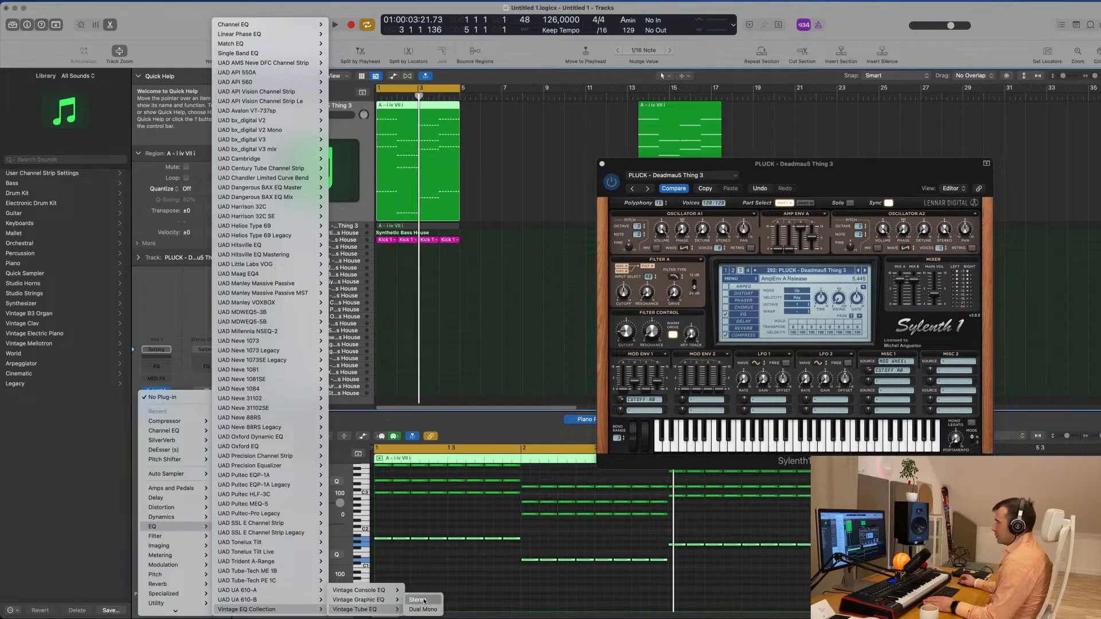
left_click(424, 601)
left_click(433, 127)
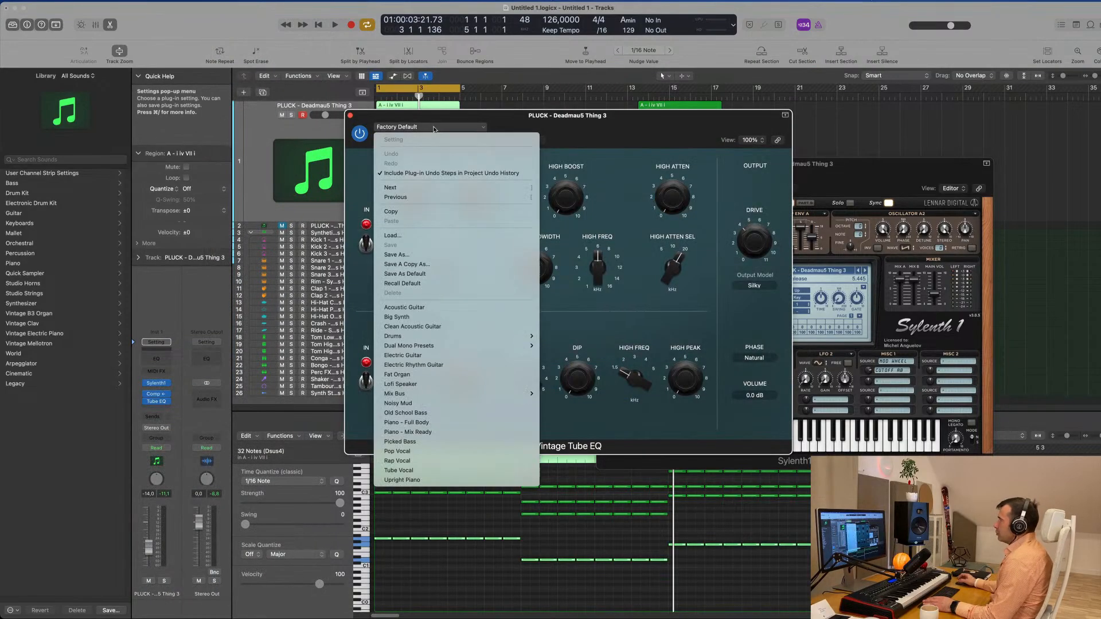
left_click(483, 317)
Step: Play the loop and compare the pluck's sound with the Vintage Tube EQ bypassed and enabled
left_click_drag(638, 119, 797, 178)
key("space")
key("space")
key("space")
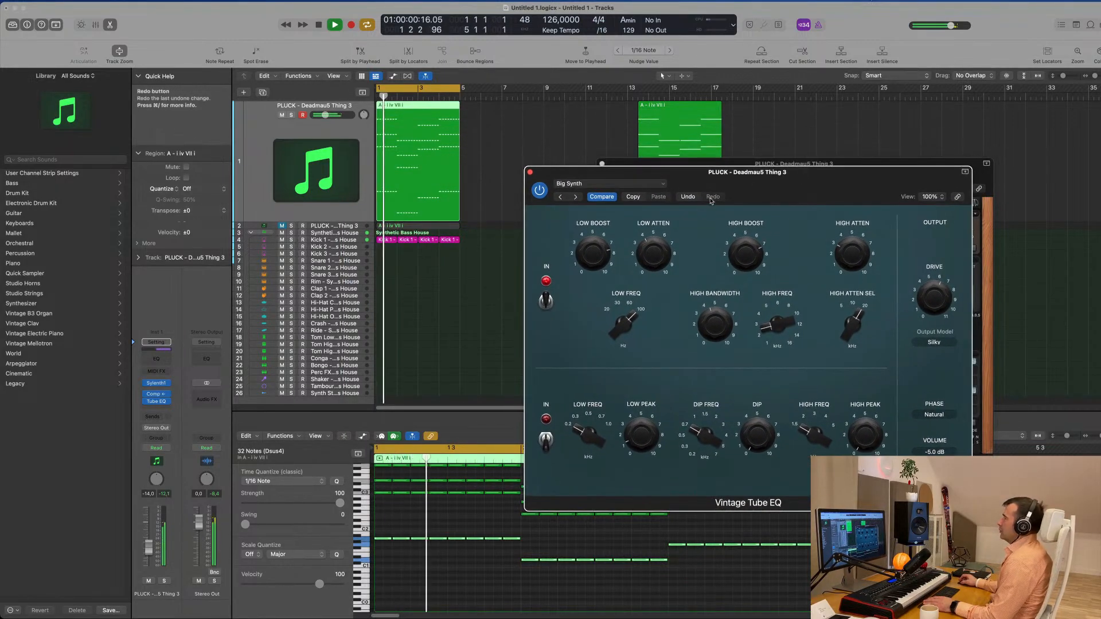
left_click(539, 195)
left_click_drag(763, 174, 593, 181)
key("space")
left_click(466, 193)
key("space")
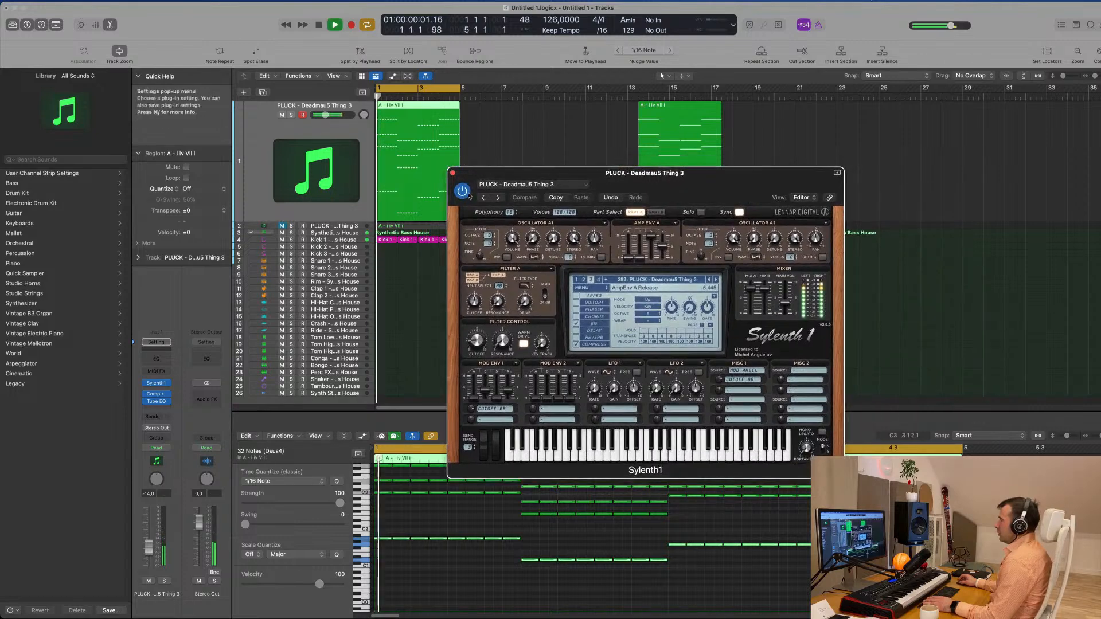
key("space")
Step: Lower the pluck track's volume to about -16 dB and add a send to Bus 4
left_click(265, 204)
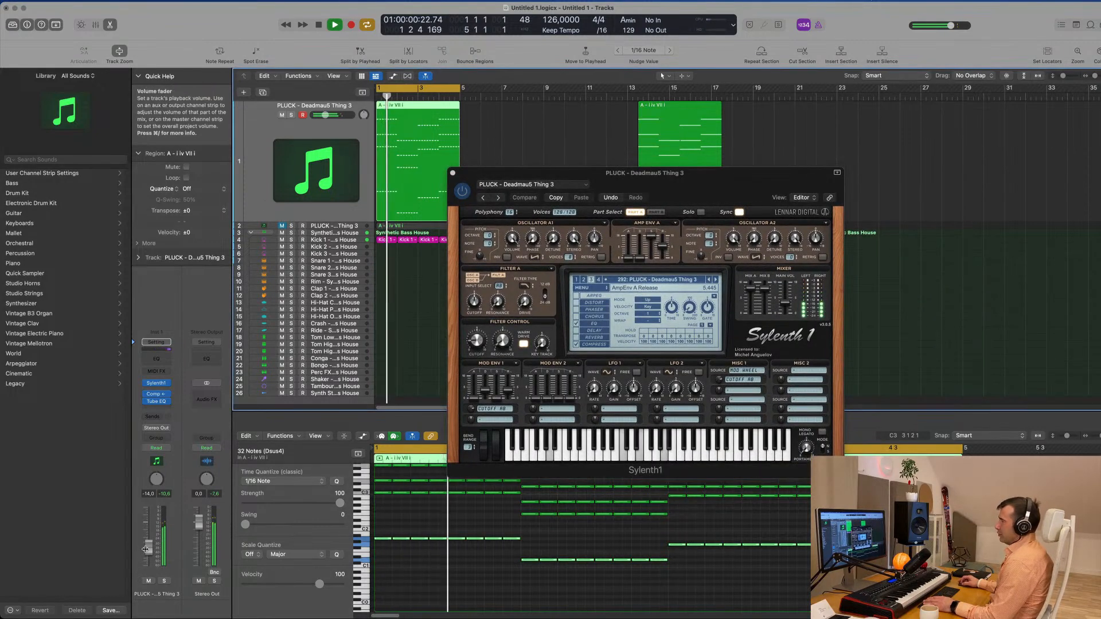
left_click_drag(148, 550, 149, 553)
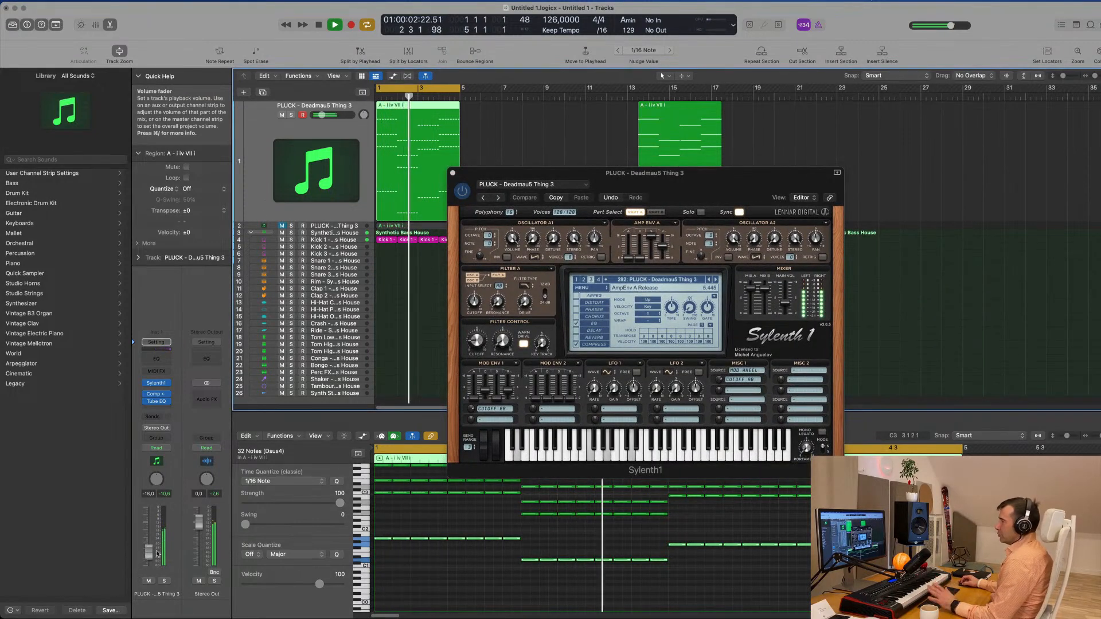
left_click(155, 416)
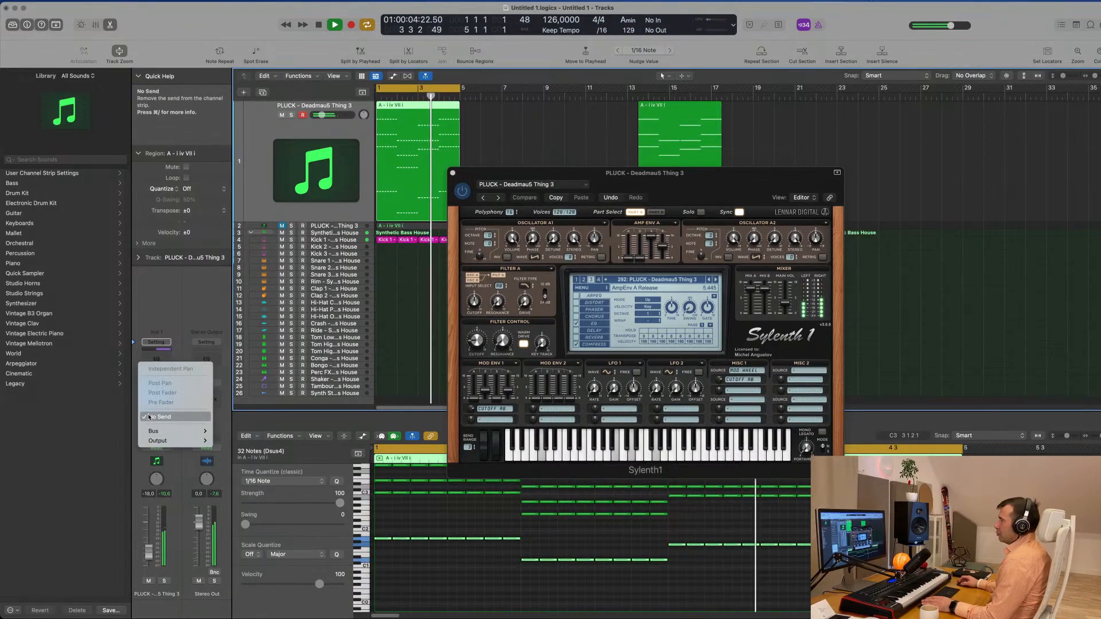
mouse_move(153, 431)
left_click(225, 269)
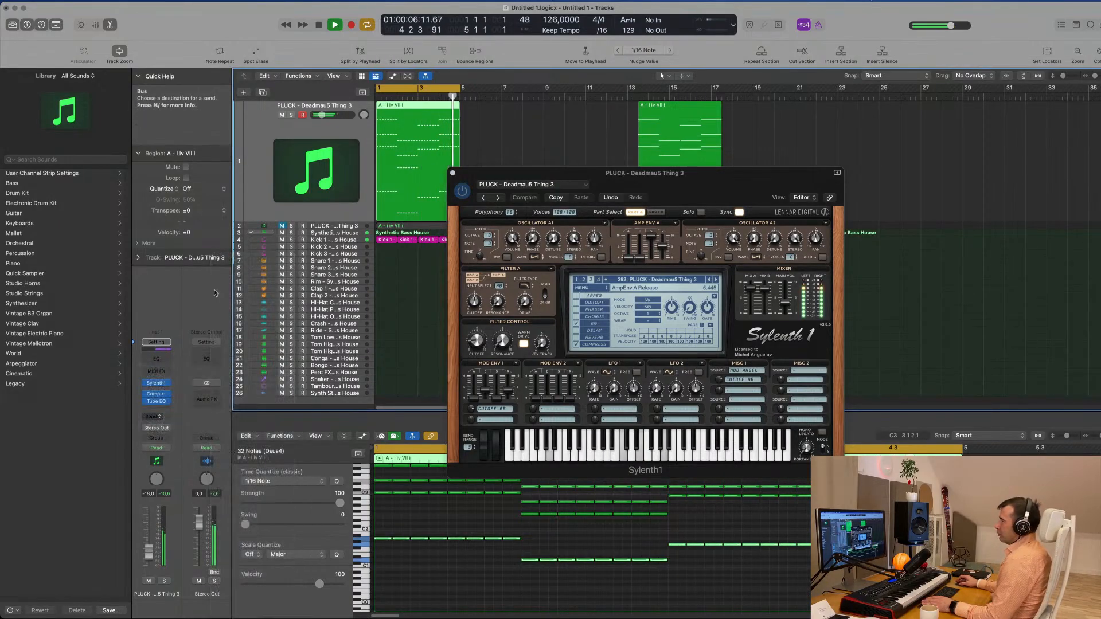
Step: Insert a stereo SilverVerb on the Aux 4 channel and load its grandiose preset
left_click(206, 394)
mouse_move(208, 452)
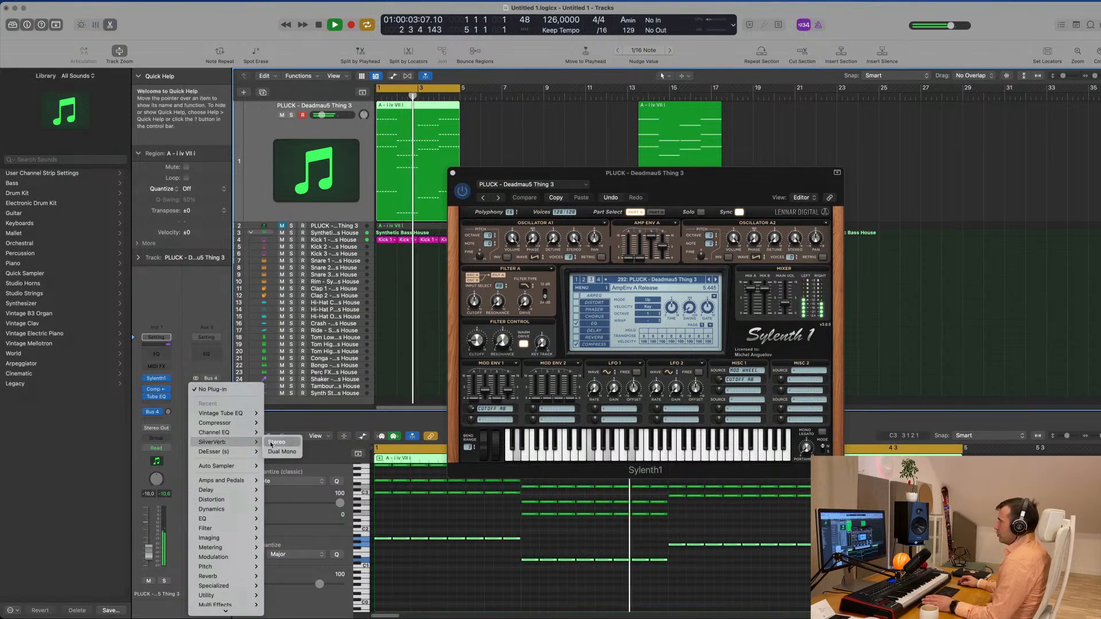
left_click(290, 427)
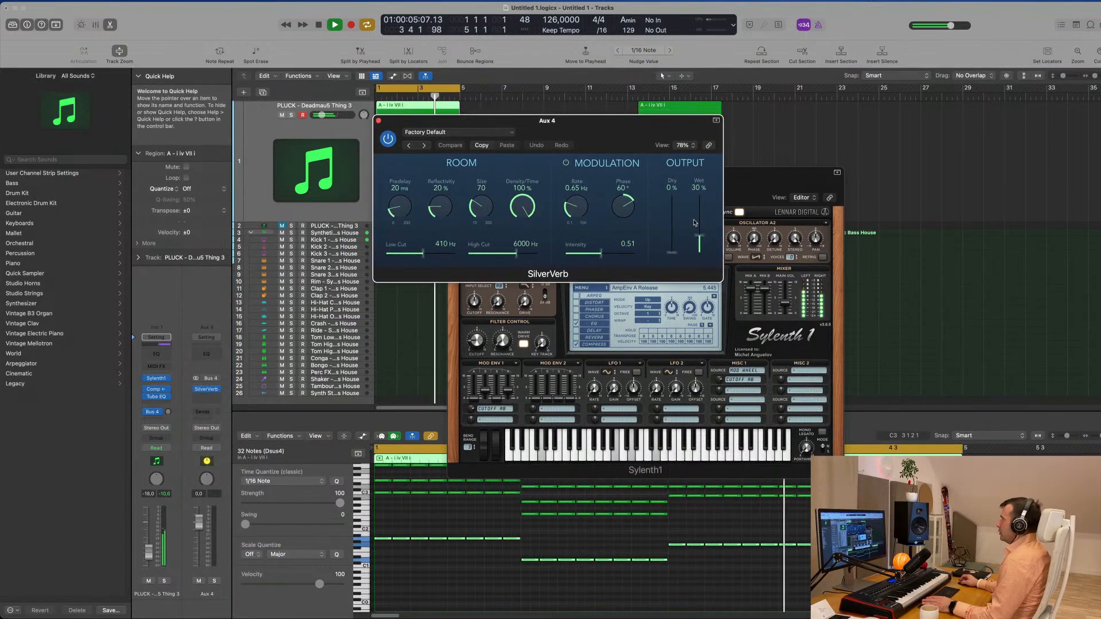
left_click(497, 136)
left_click(518, 312)
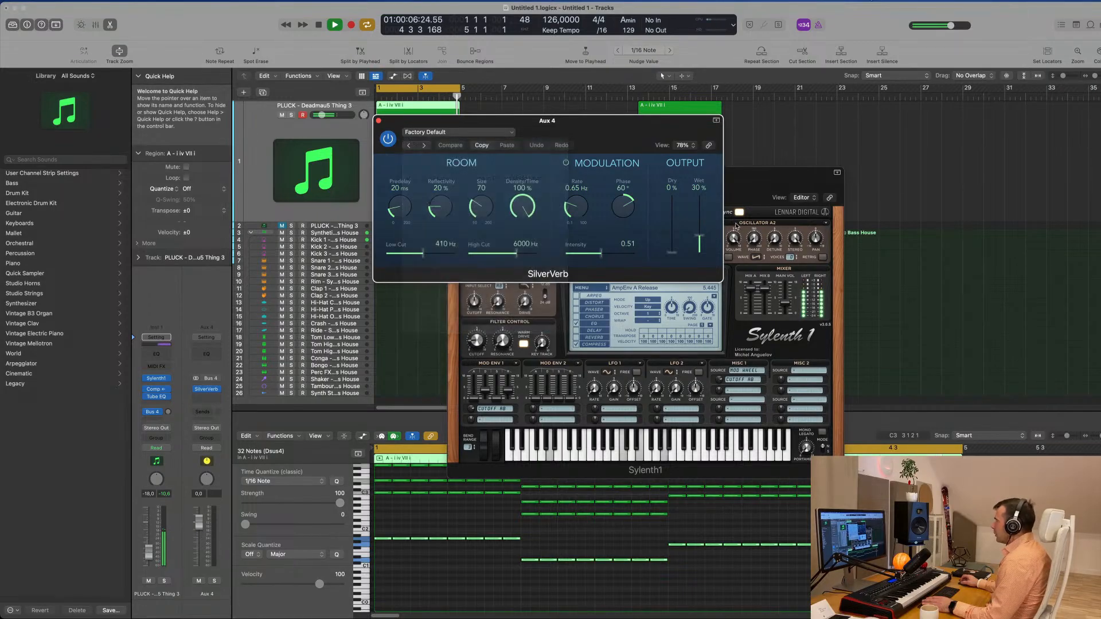
Step: Set SilverVerb's wet output to 100% and raise the pluck track's Bus 4 send to about -6.8 dB
left_click_drag(705, 214, 704, 198)
key("Return")
left_click_drag(631, 121, 699, 119)
key("Return")
key("Return")
left_click_drag(167, 411, 177, 387)
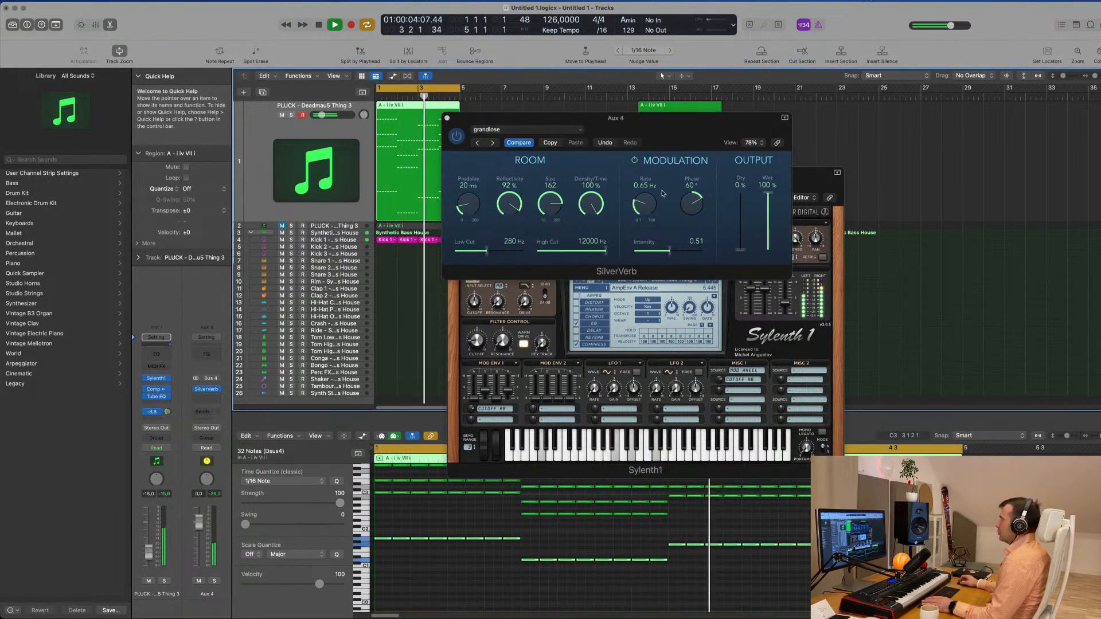
Step: Insert a Channel EQ on Aux 4 after SilverVerb, with a low cut at 220 Hz and a high cut at 1460 Hz
left_click(208, 354)
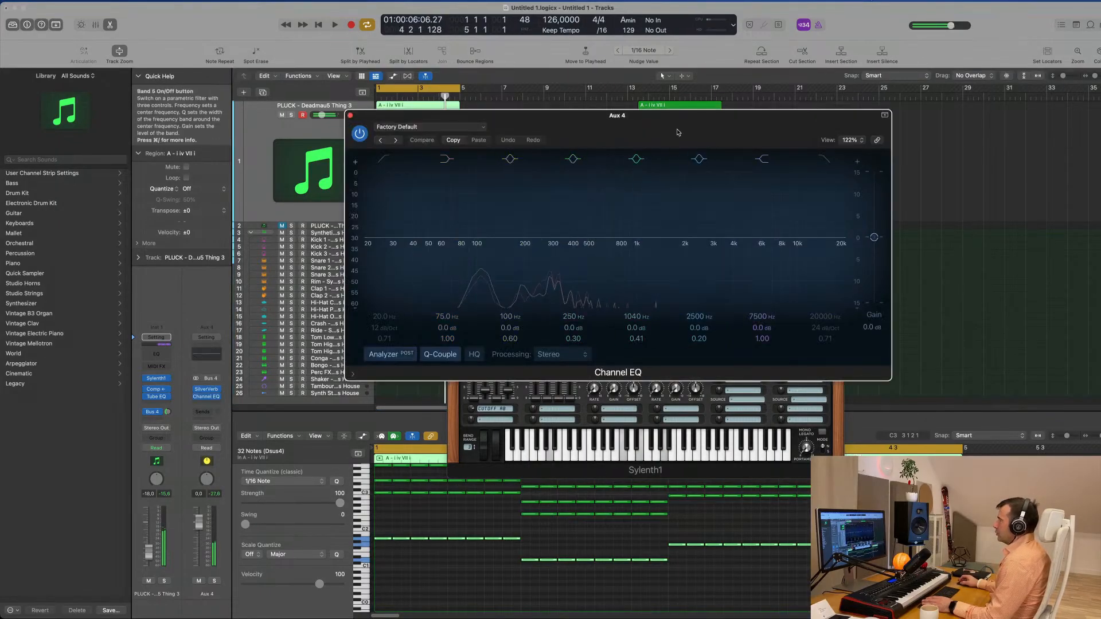
left_click_drag(419, 179, 553, 219)
left_click_drag(550, 276, 554, 264)
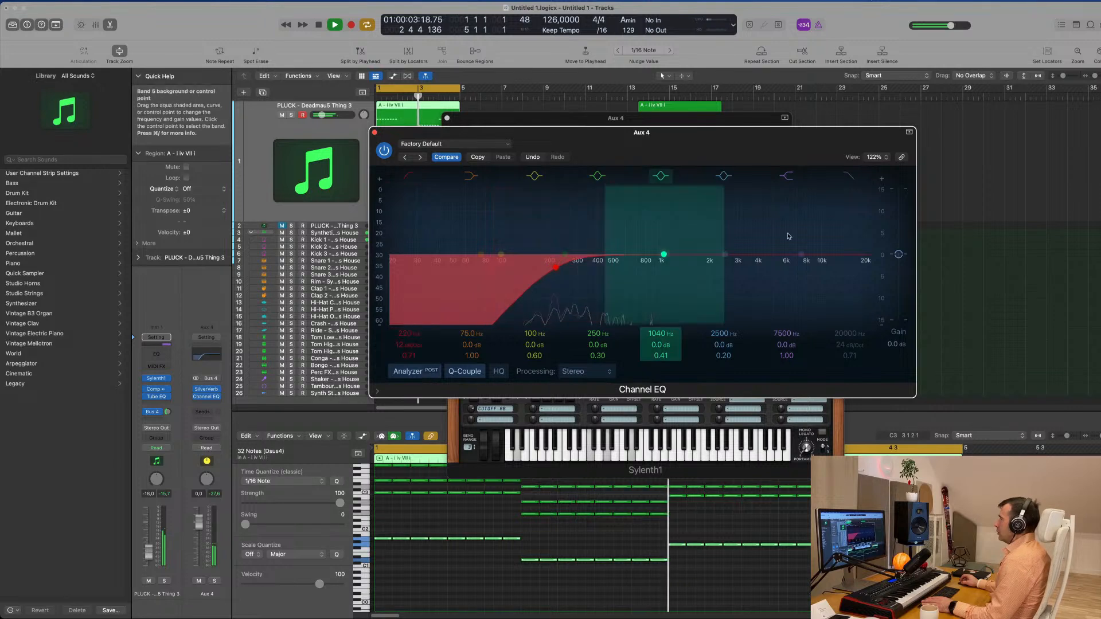
left_click_drag(857, 255, 673, 263)
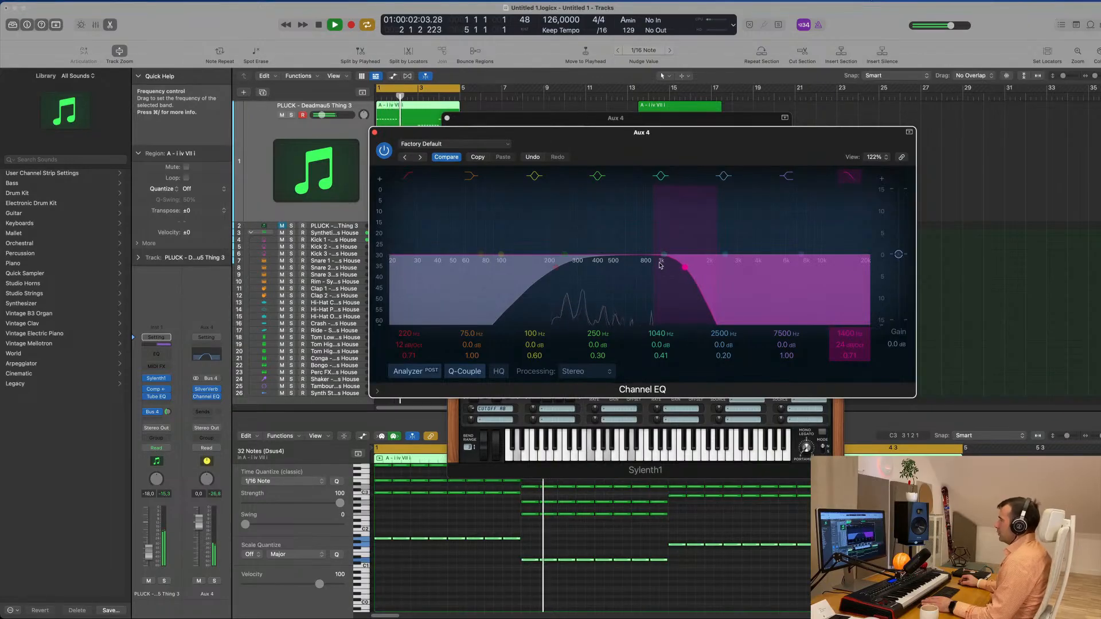
left_click_drag(699, 264, 664, 268)
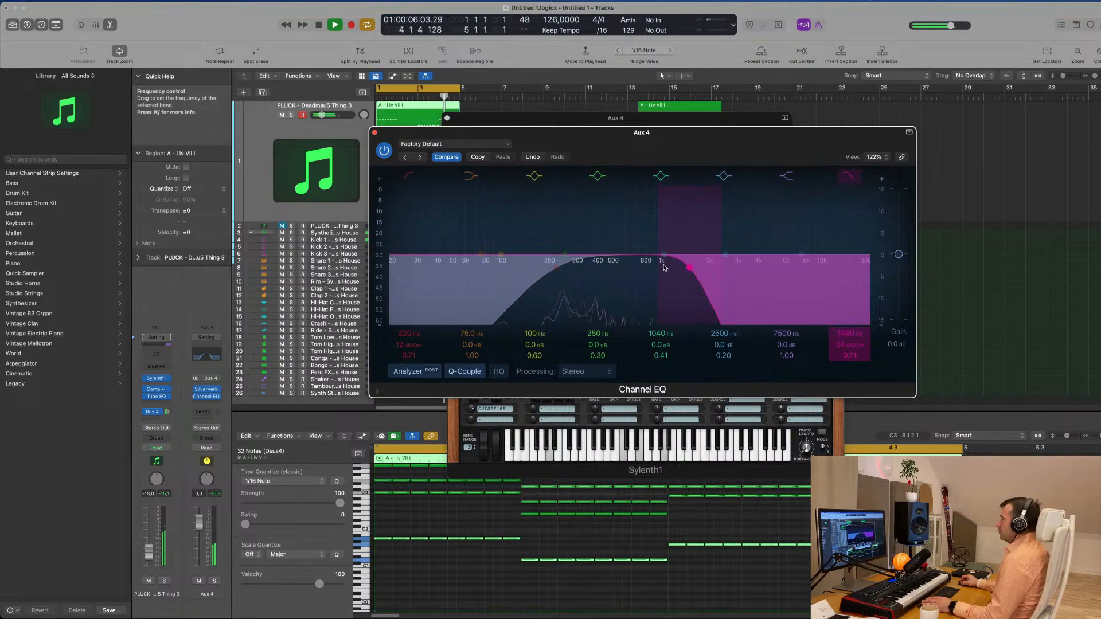
left_click_drag(563, 130, 589, 148)
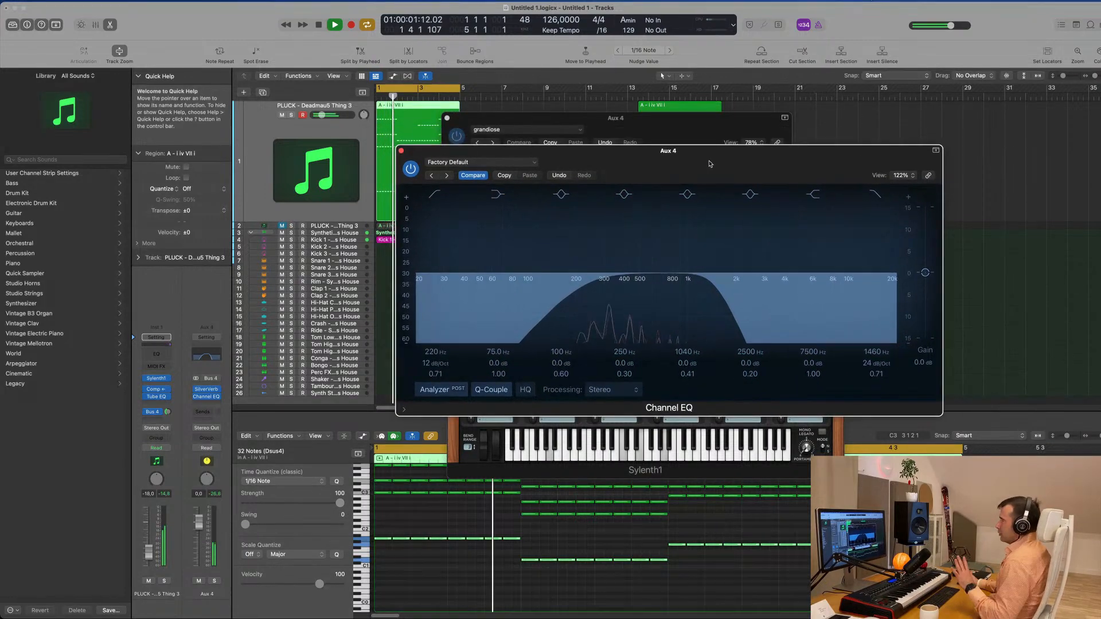
left_click(402, 152)
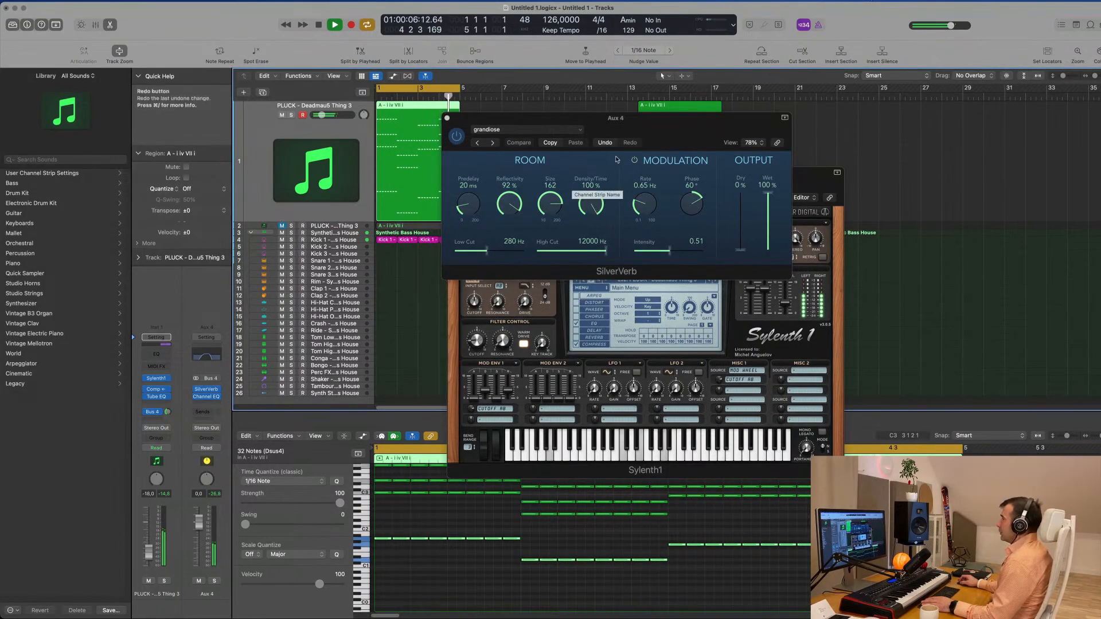
Step: Set SilverVerb's room size to 124
left_click(633, 161)
mouse_move(551, 204)
left_mouse_down()
mouse_move(553, 227)
mouse_move(552, 207)
left_mouse_up()
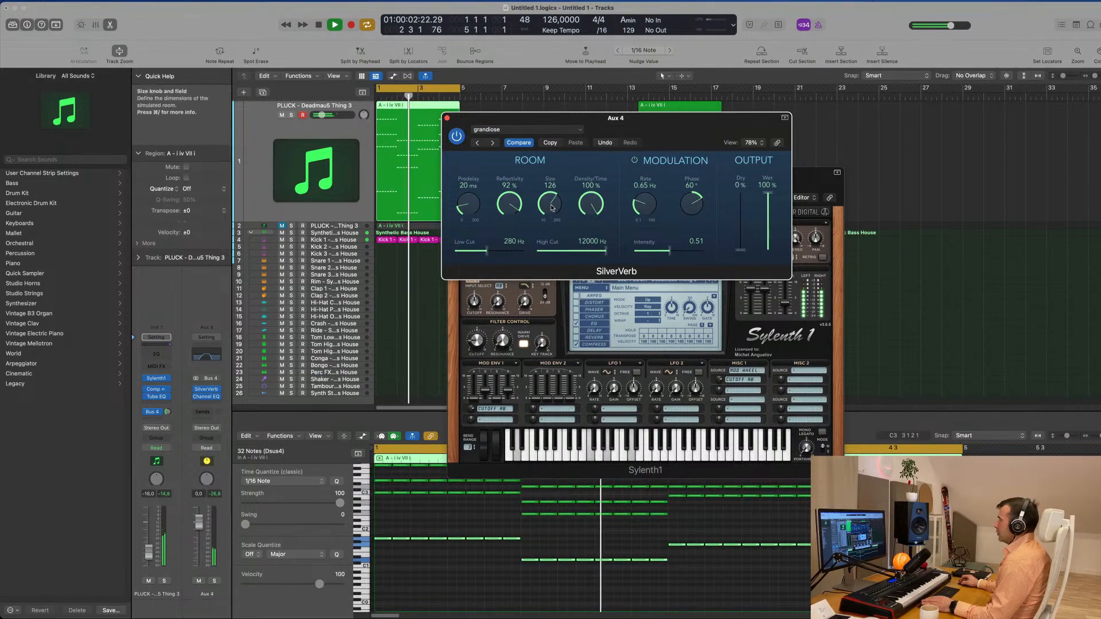
left_click_drag(634, 120, 657, 126)
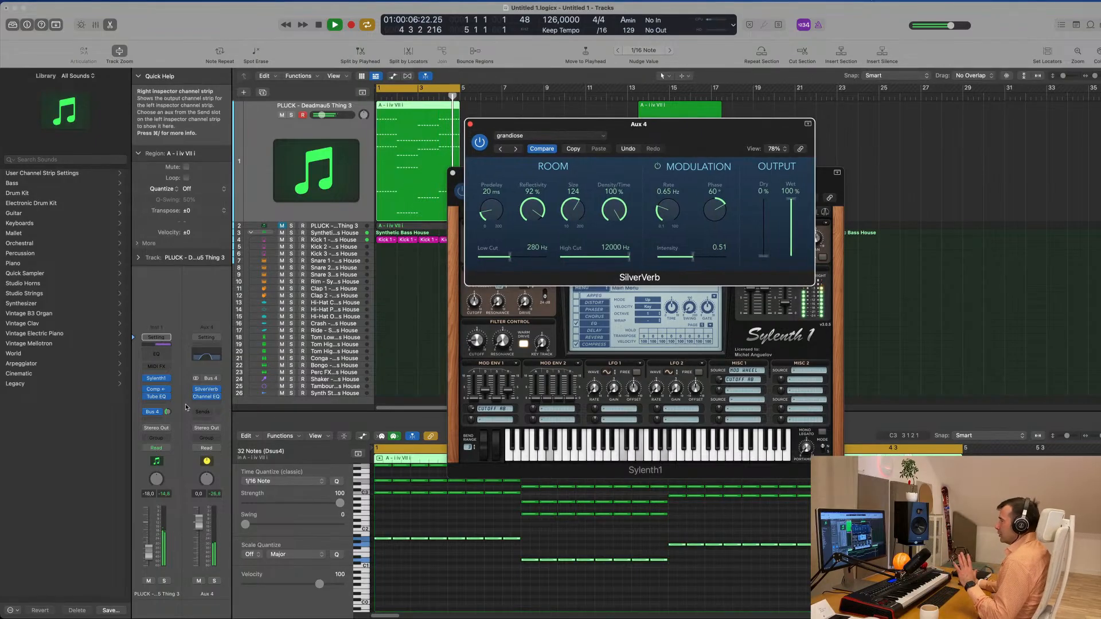
Step: Raise the Aux 4 Channel EQ's high cut to 2040 Hz and compare the reverb with the EQ bypassed and enabled
left_click(207, 356)
left_click_drag(714, 277, 739, 276)
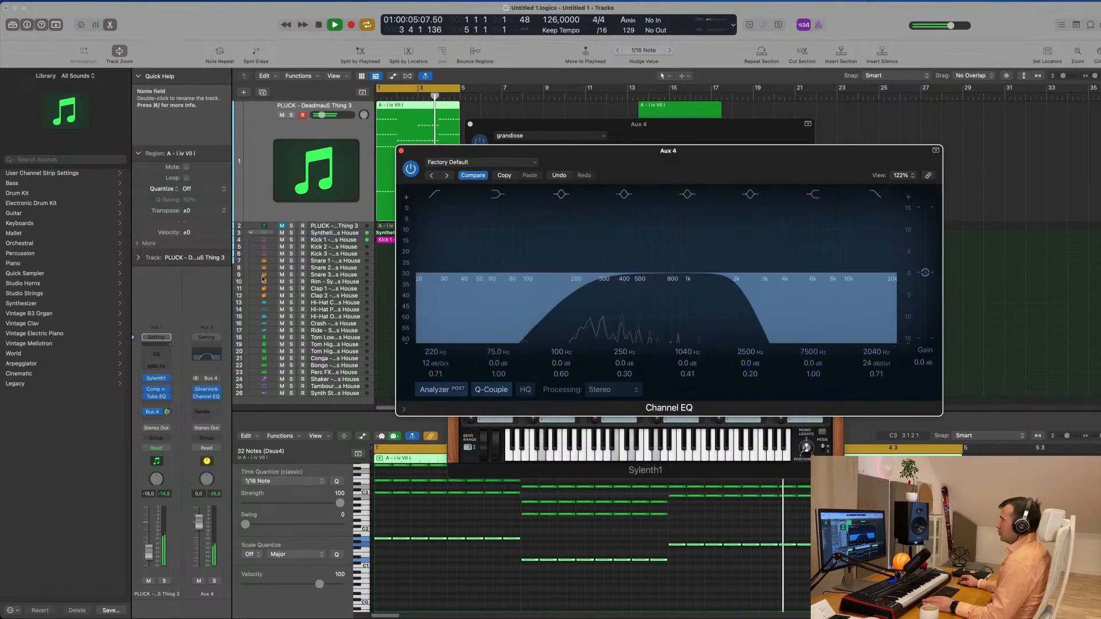
left_click(412, 170)
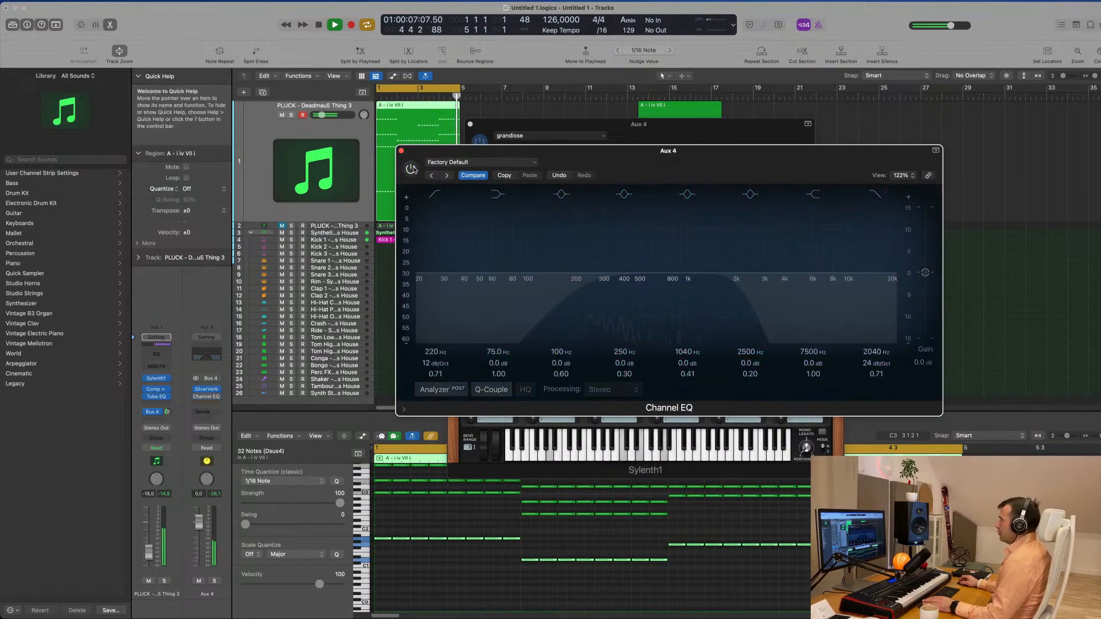
left_click(411, 169)
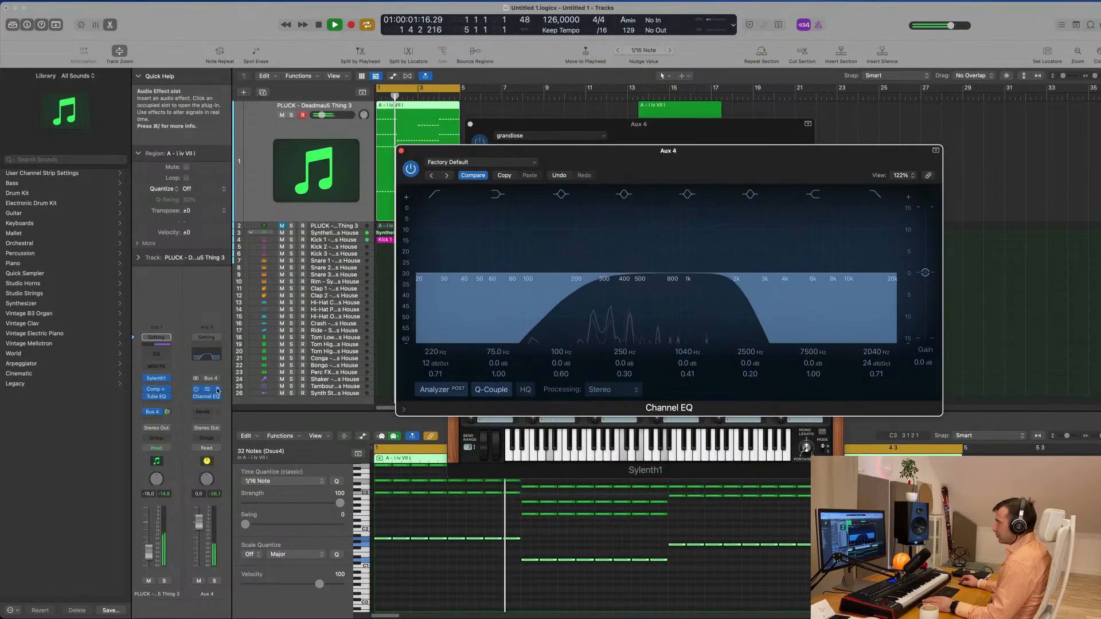
Step: Close the Channel EQ, reopen SilverVerb and audition the loop while toggling the pluck's Bus 4 reverb send
left_click(206, 397)
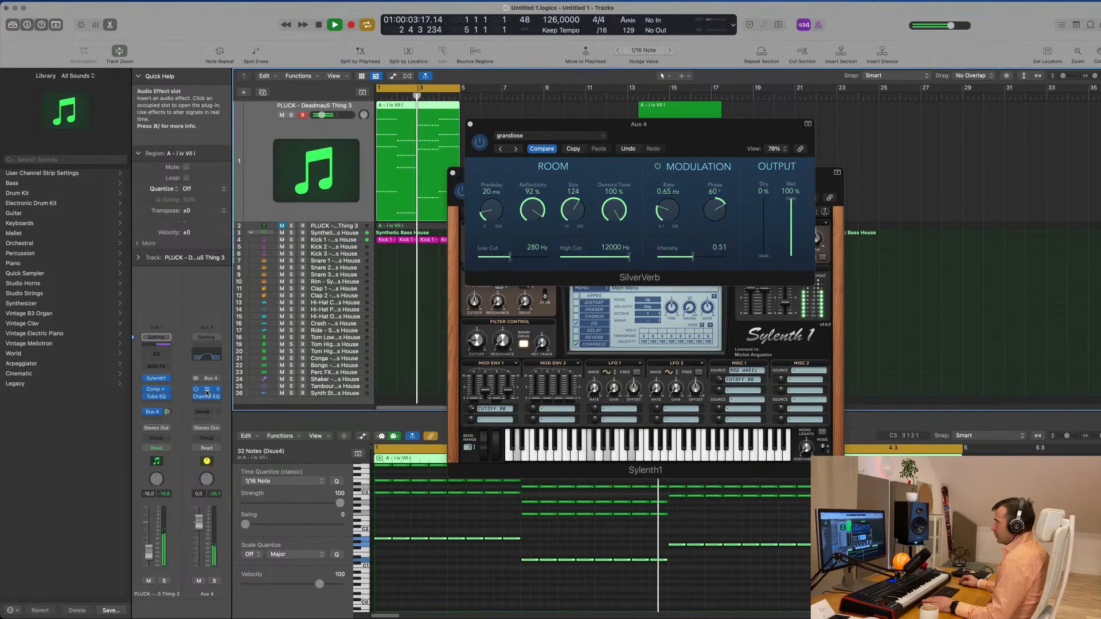
left_click(206, 391)
left_click(207, 391)
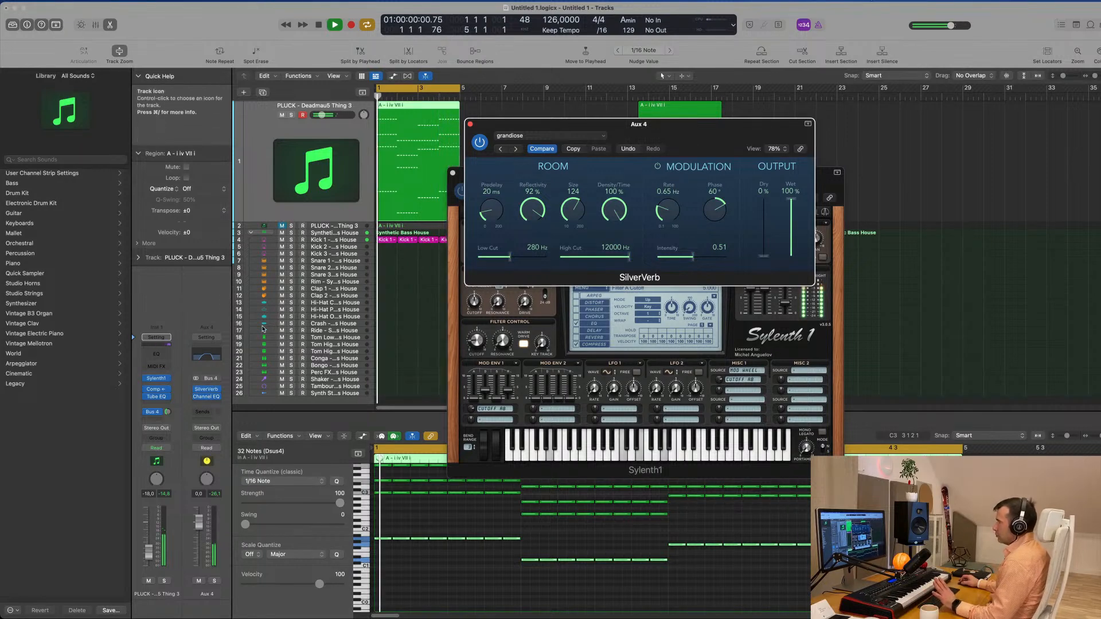
left_click(145, 413)
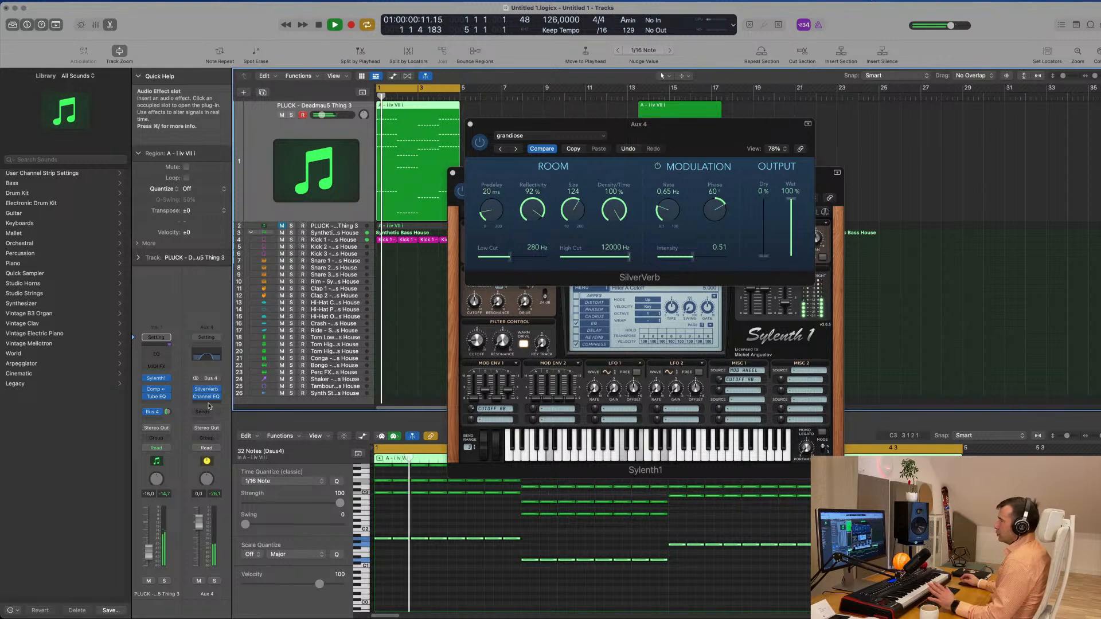
Step: Copy the pluck's sidechained Compressor to the end of the Aux 4 effects chain and set its threshold to -15.0 dB
left_click_drag(156, 391, 206, 401)
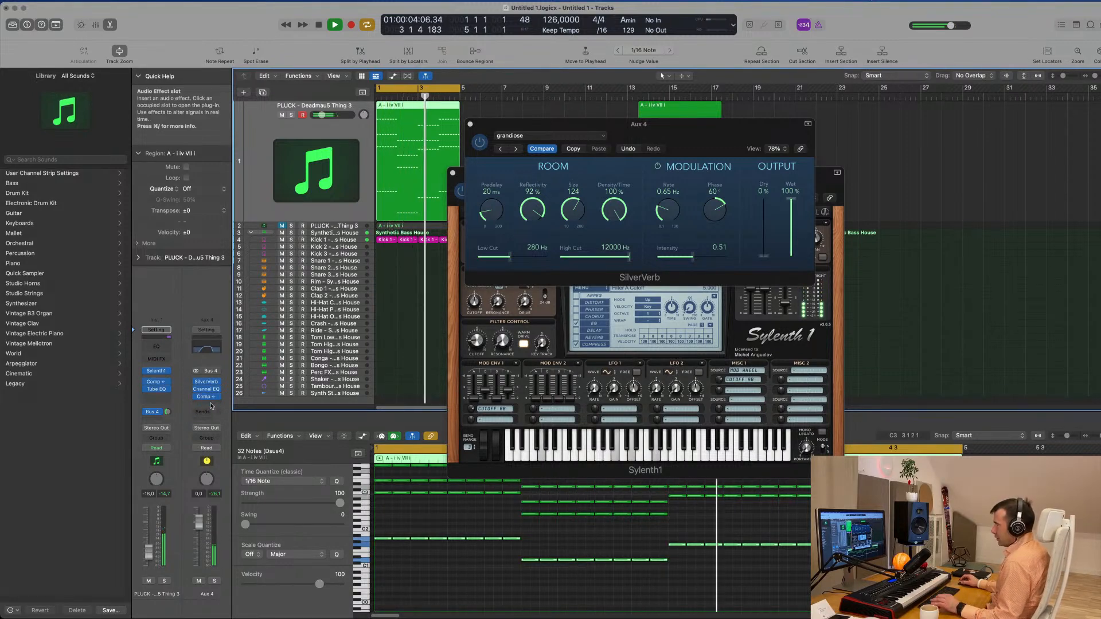
left_click(206, 397)
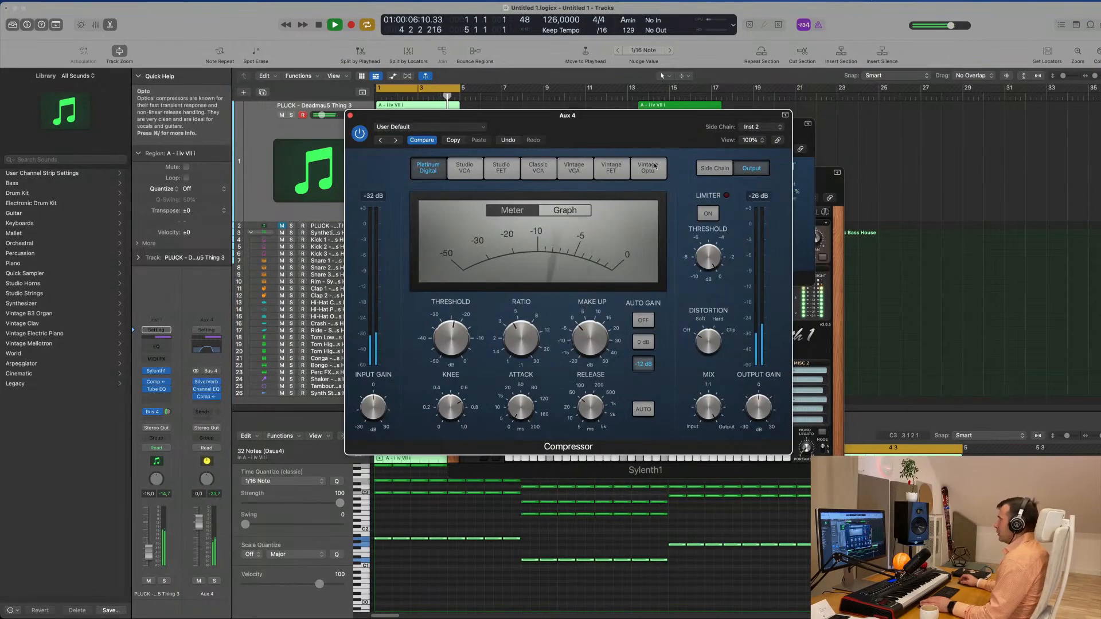
left_click_drag(643, 137, 744, 140)
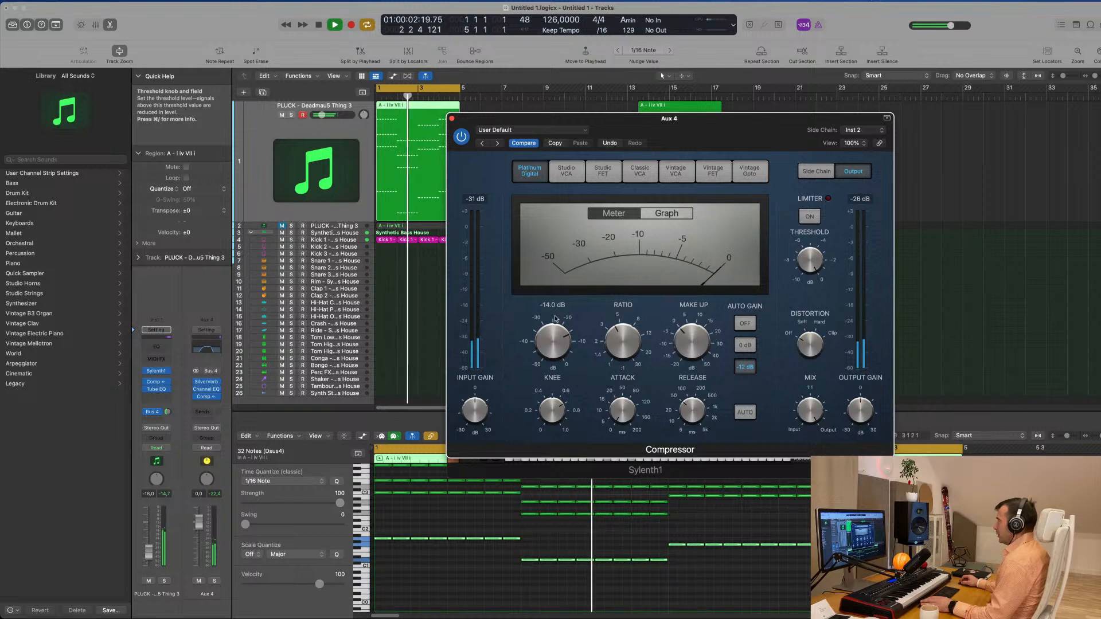
scroll(557, 317, "down", 3)
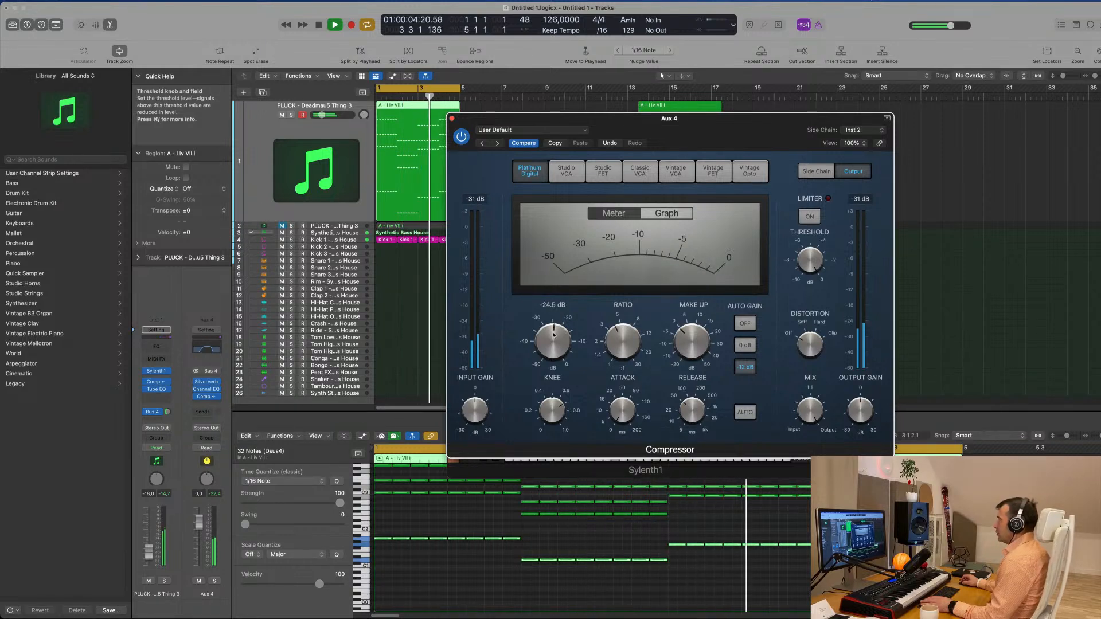
scroll(559, 314, "up", 2)
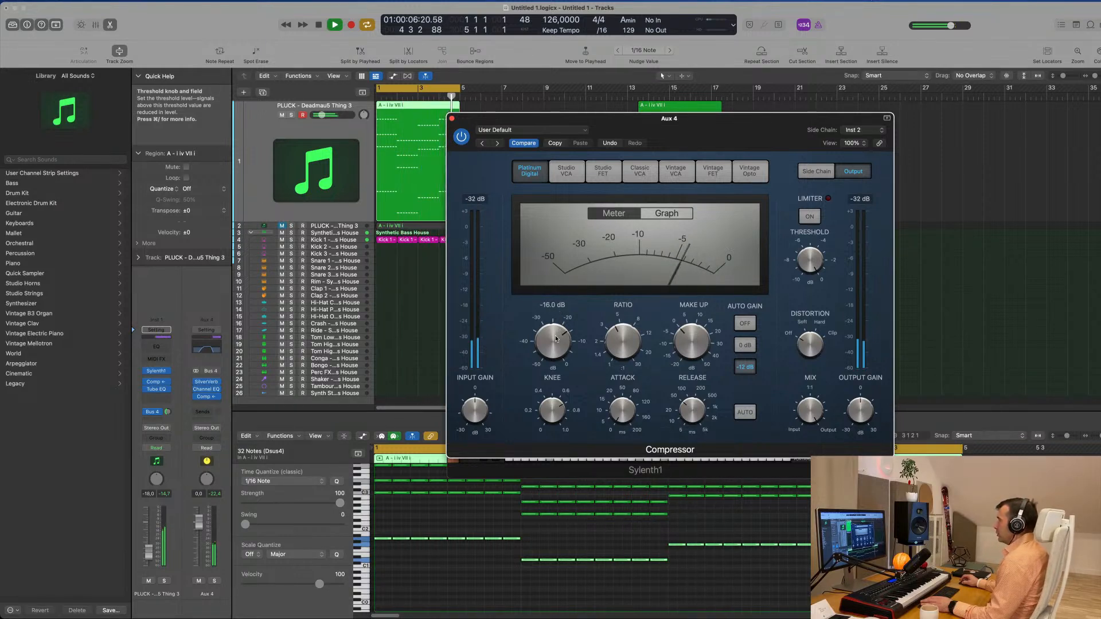
left_click_drag(558, 374, 561, 331)
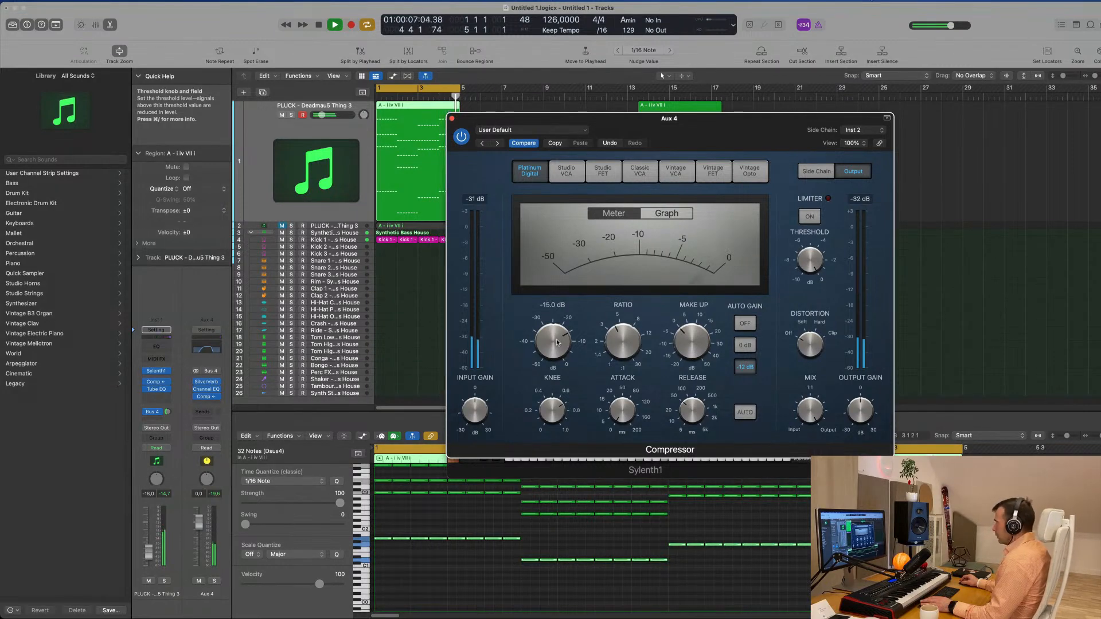
left_click_drag(456, 120, 437, 129)
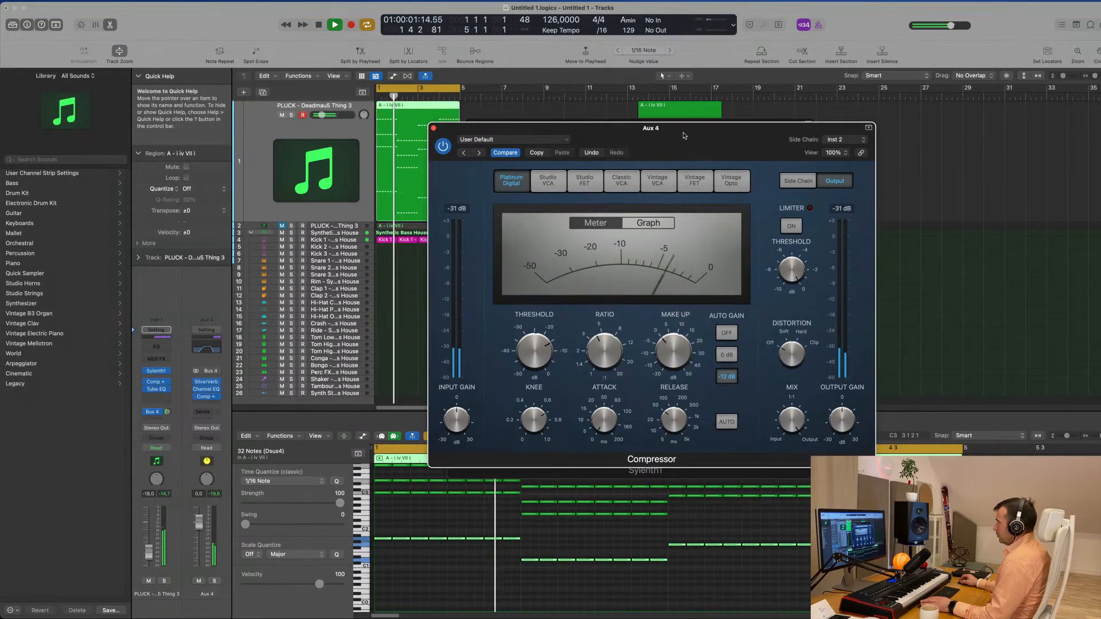
left_click(434, 127)
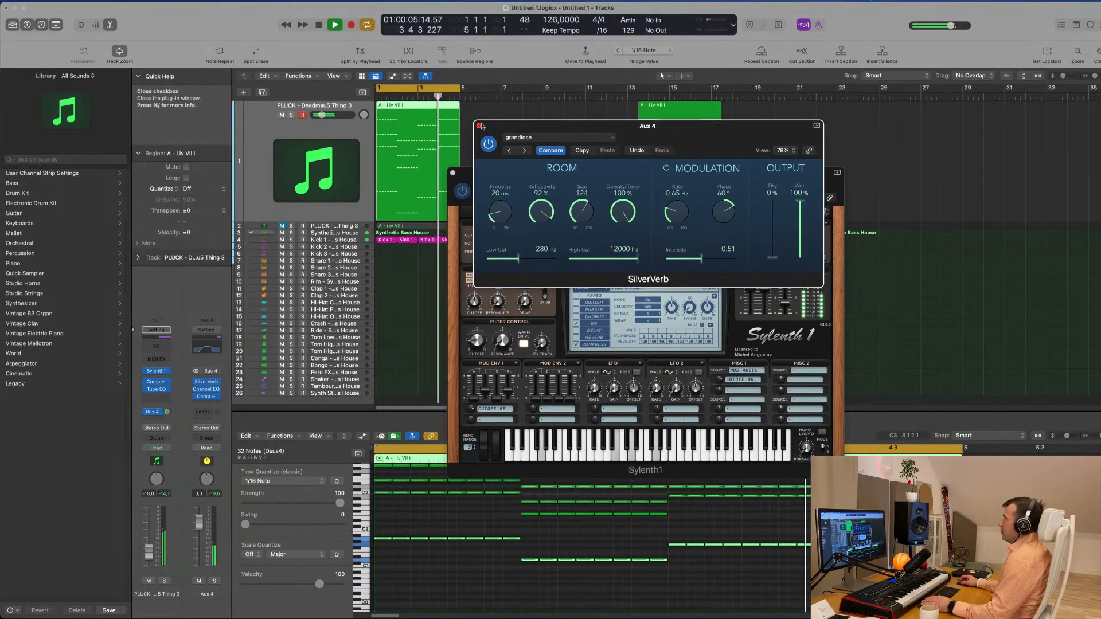
Step: Close SilverVerb and sweep Sylenth1's Filter Control cutoff while the loop plays, leaving it at about 3.045
left_click(471, 123)
left_click_drag(556, 175, 731, 155)
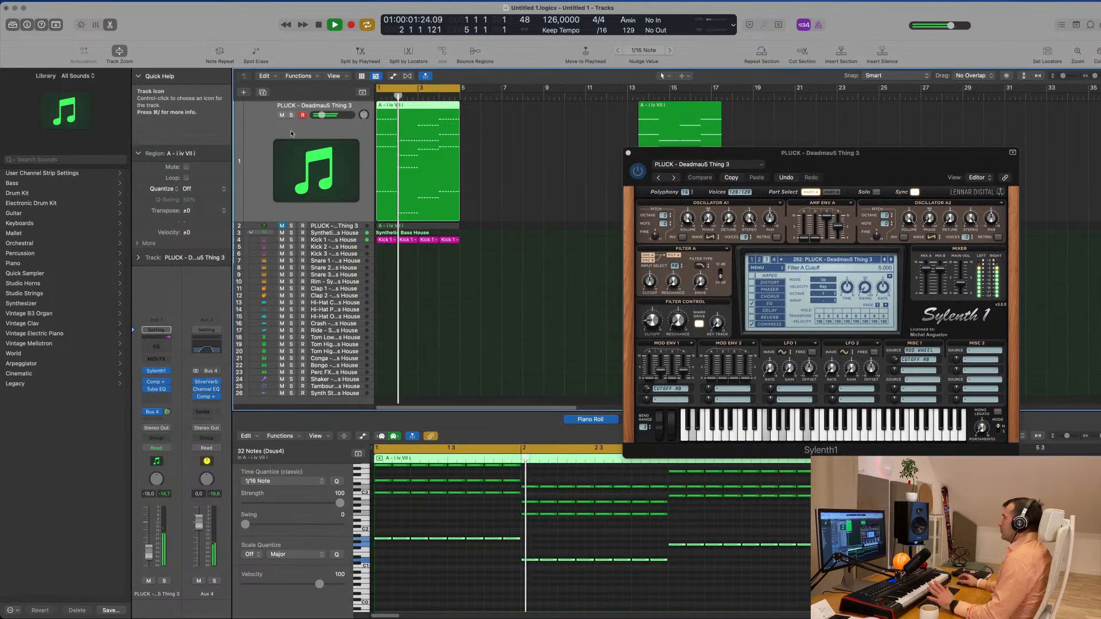
left_click_drag(649, 319, 650, 303)
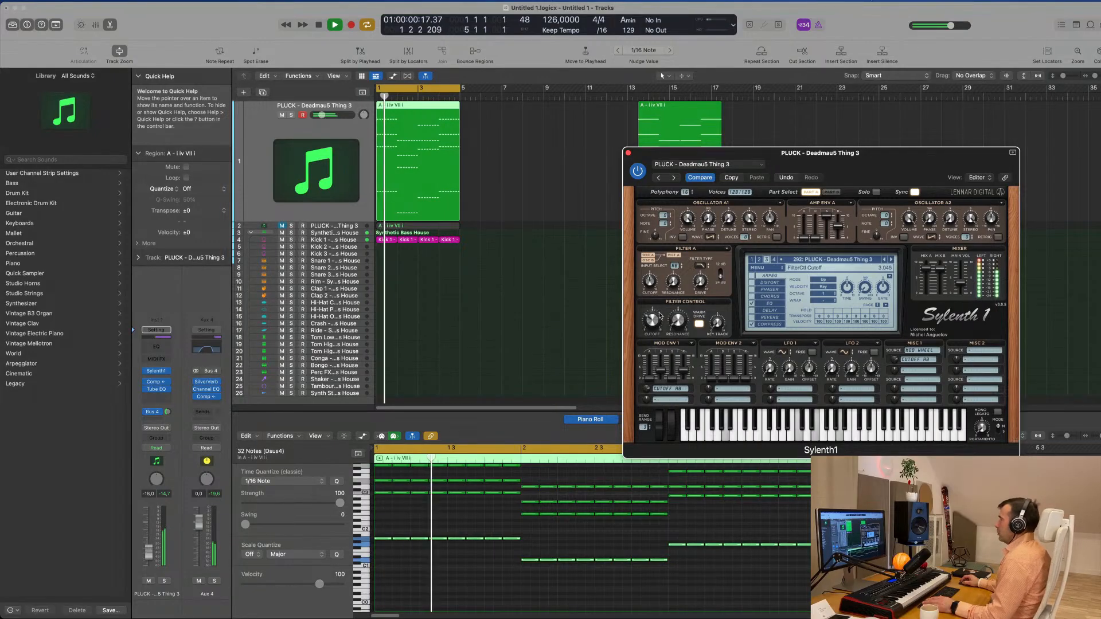
left_click(628, 153)
Step: Repeat the four-bar pluck and kick section three times and extend the cycle range to 16 bars
left_click(466, 306)
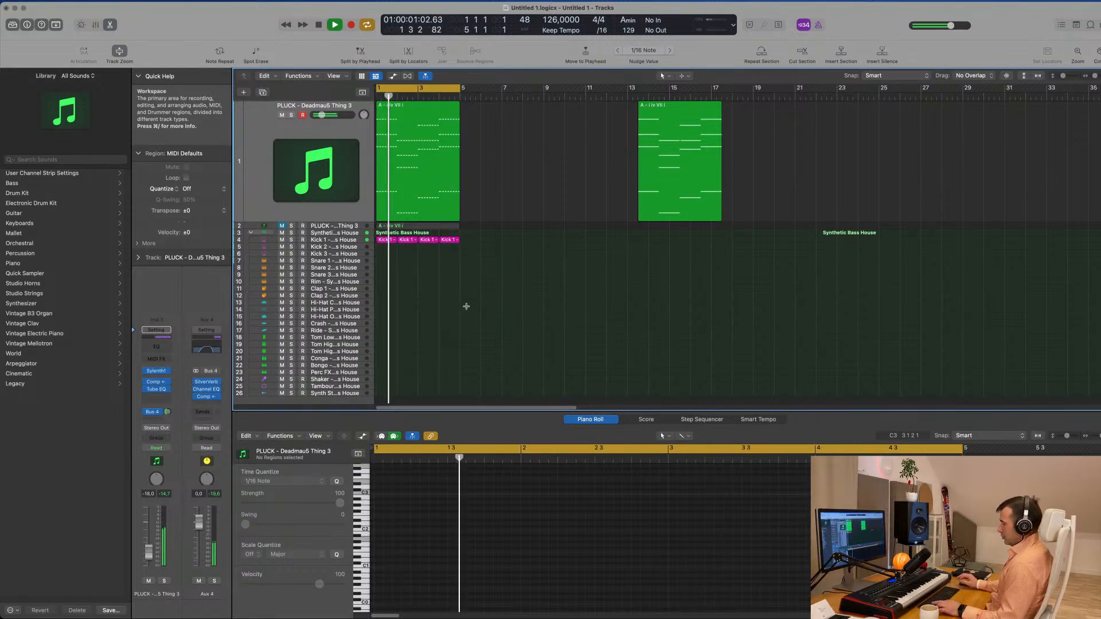
key("super+r")
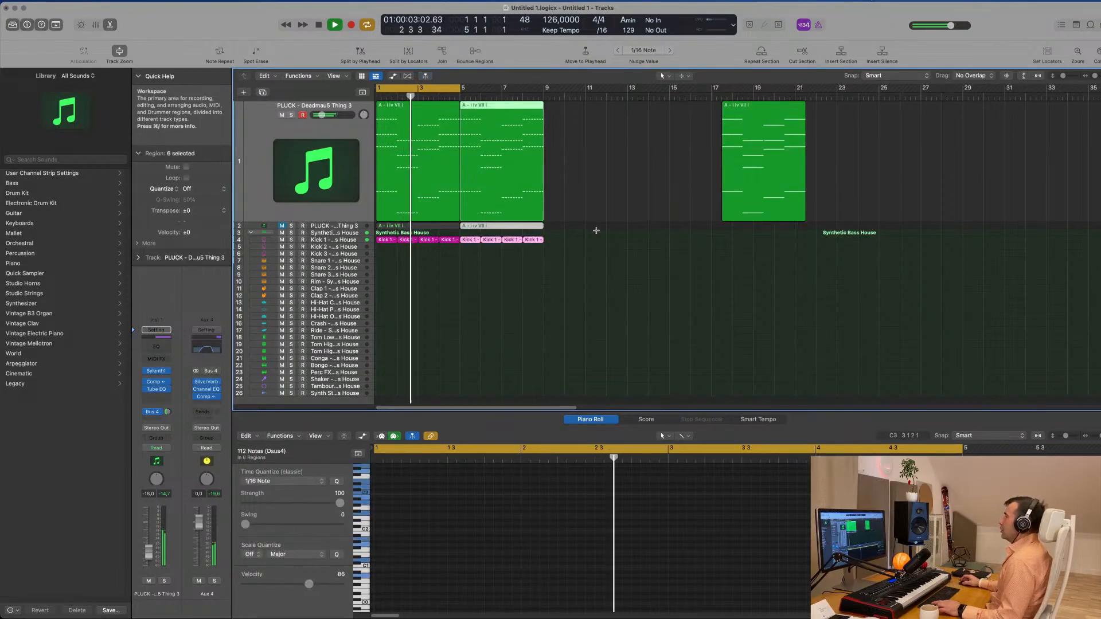
key("super+r")
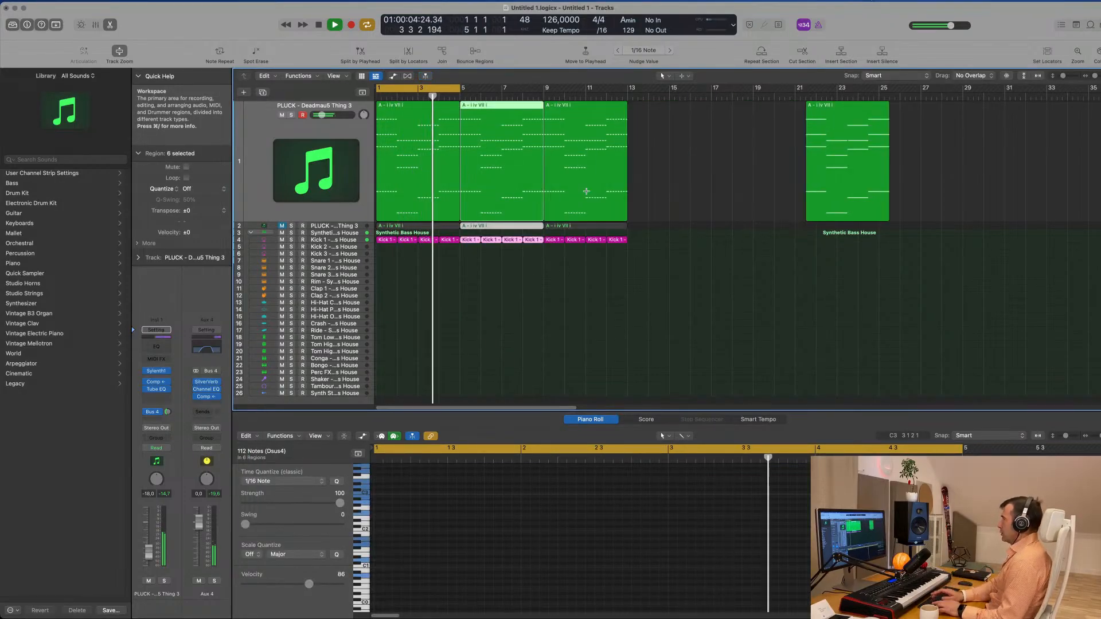
key("super+r")
left_click_drag(460, 89, 712, 111)
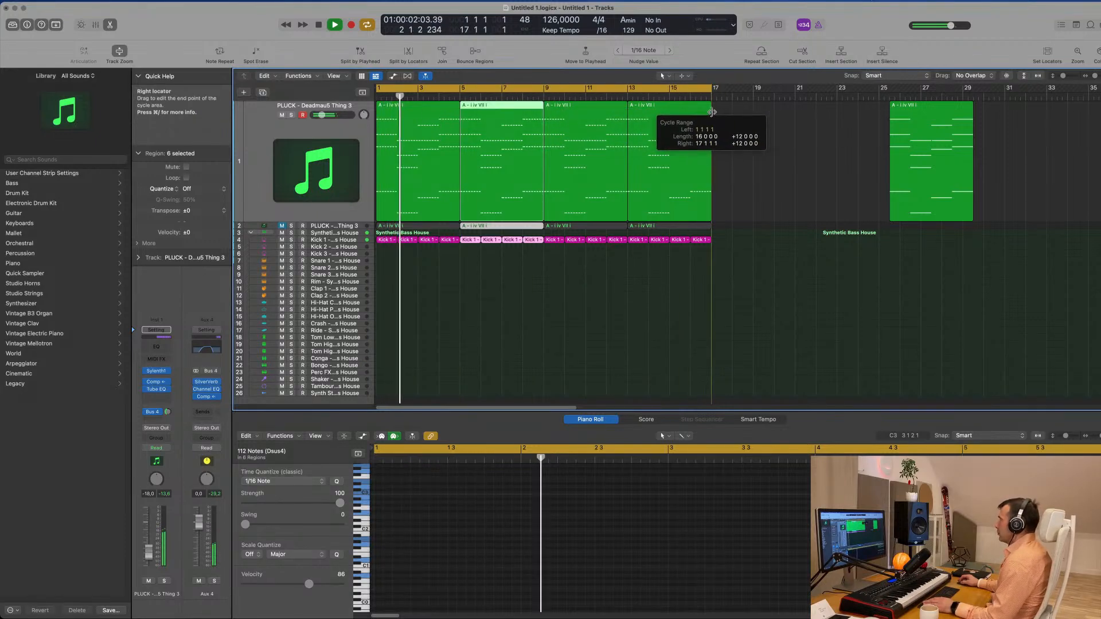
left_click(559, 344)
scroll(550, 343, "up", 1)
scroll(551, 342, "up", 3)
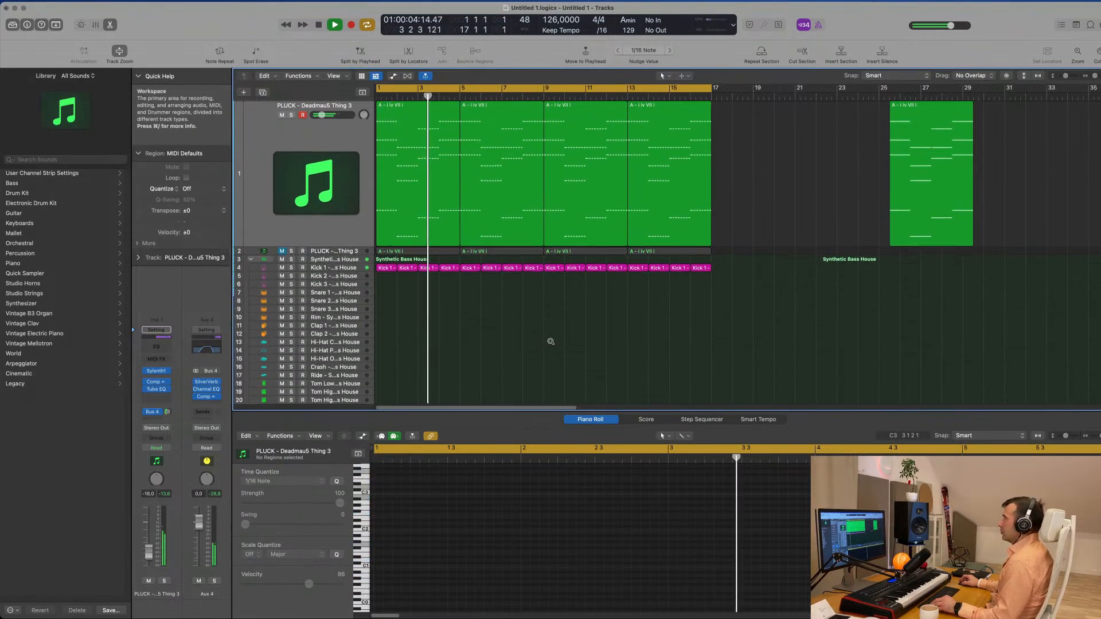
Step: Duplicate the first pluck track with its settings and copy its region at bar 1 onto the new track
left_click(319, 238)
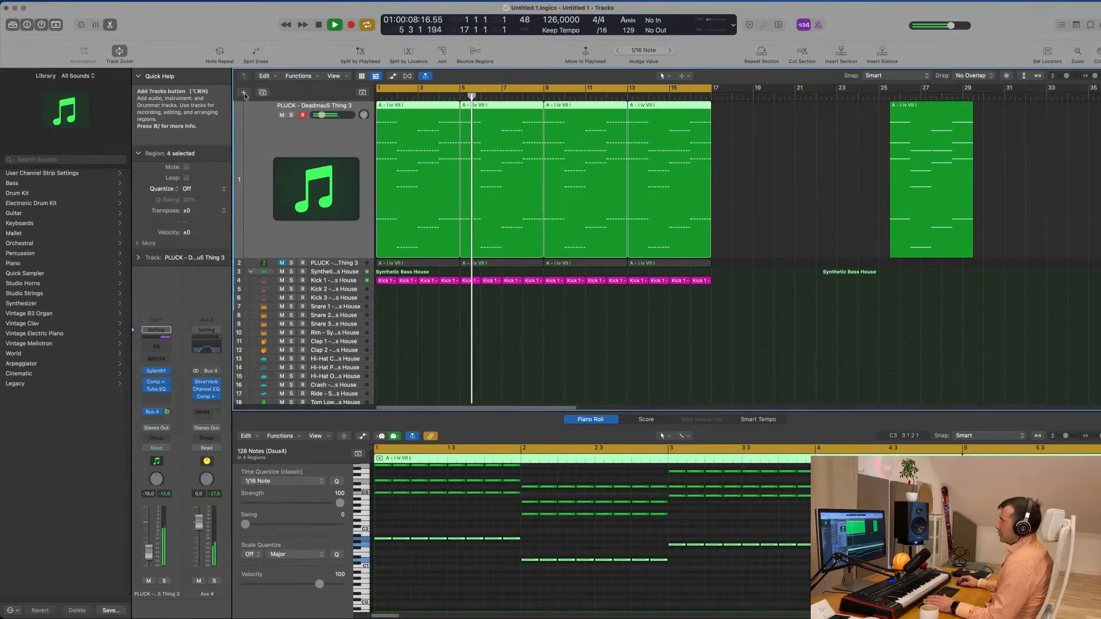
key("super+d")
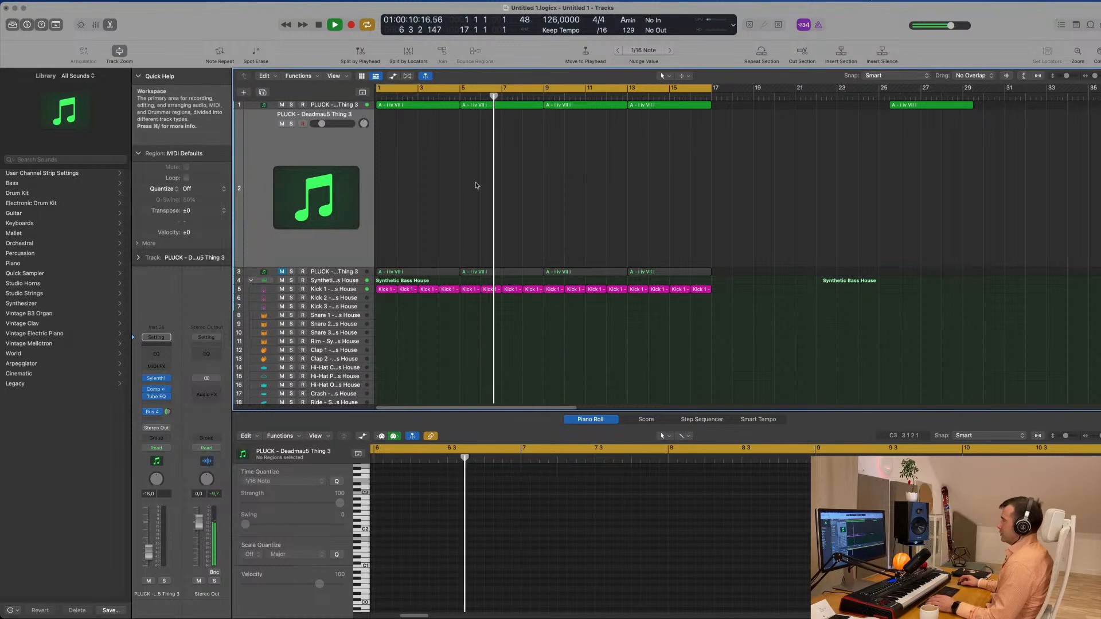
left_click(419, 107)
left_click_drag(419, 107, 421, 138)
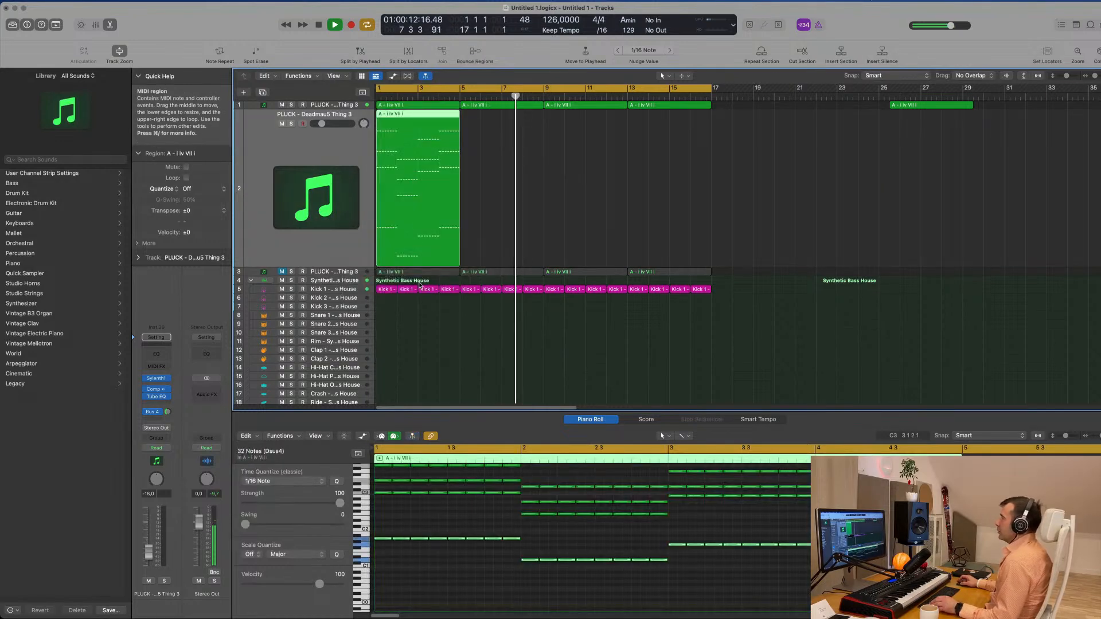
Step: Delete the upper chord notes from the copied region, keeping only the lowest bass notes, and play it back
key("space")
scroll(425, 519, "down", 2)
left_click_drag(416, 519, 849, 476)
key("Delete")
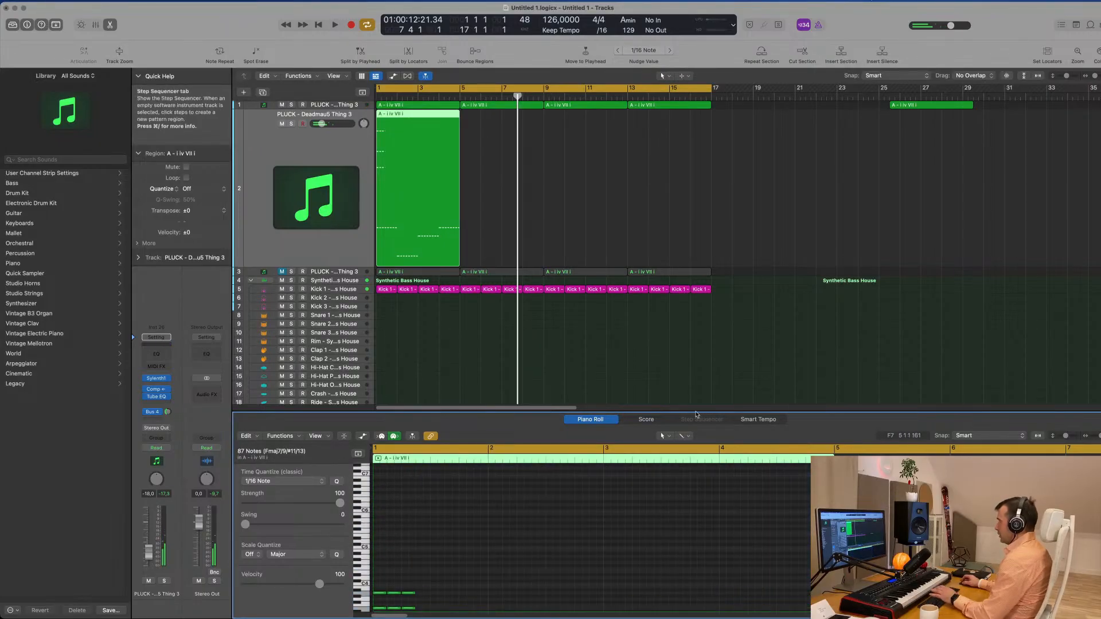
scroll(483, 548, "down", 5)
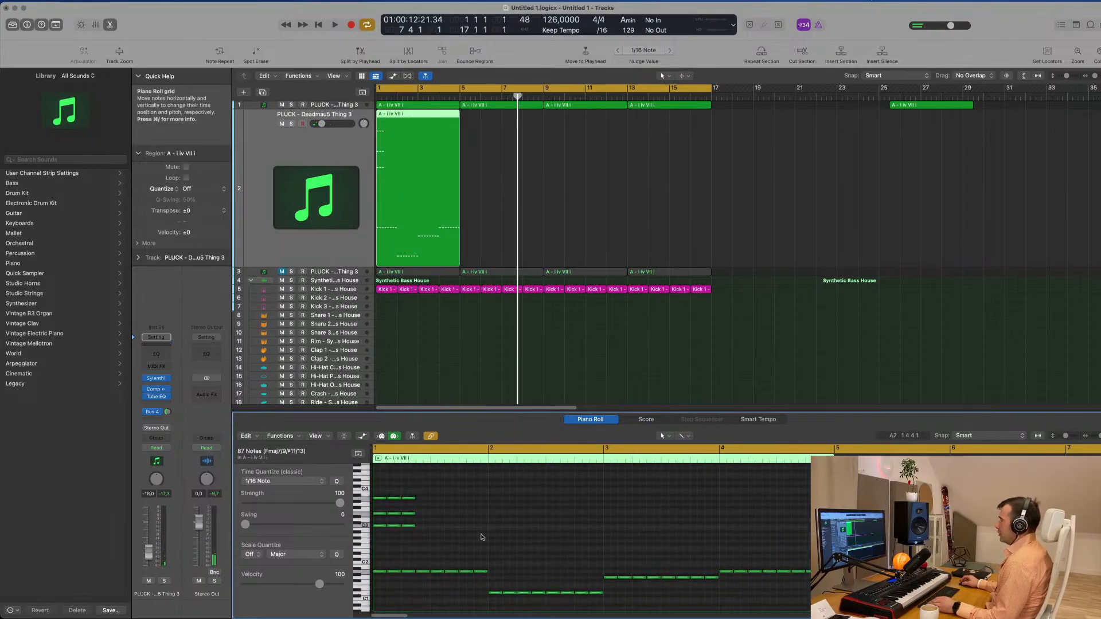
left_click_drag(432, 494, 380, 545)
key("Delete")
key("space")
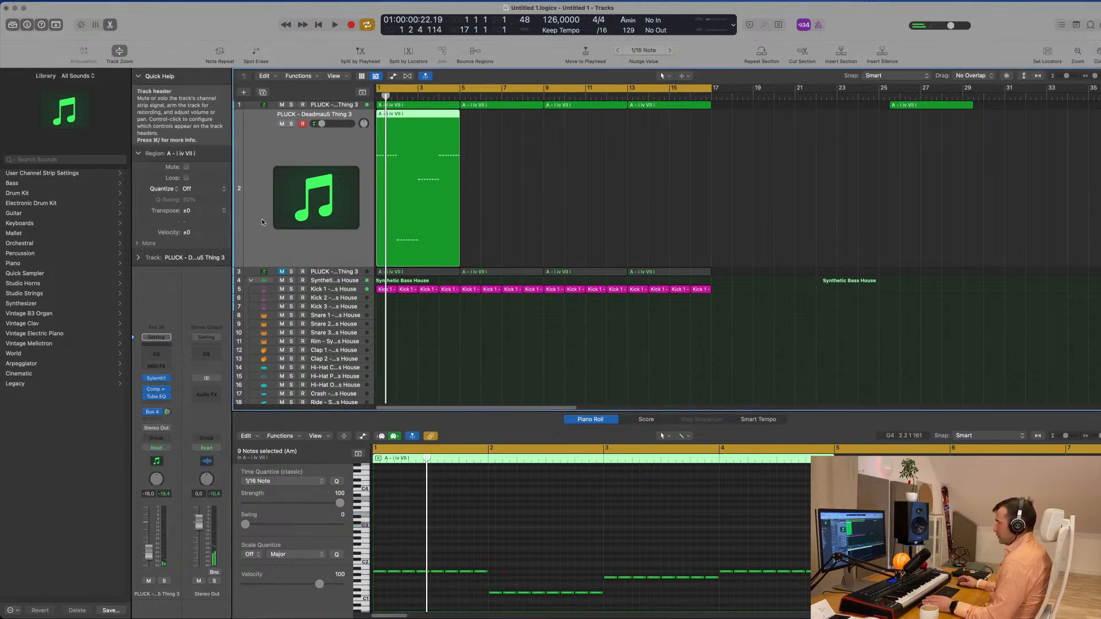
Step: Open Sylenth1 on the duplicated track and load the BASS - Acid Bass preset from the first preset bank
key("space")
left_click(167, 412)
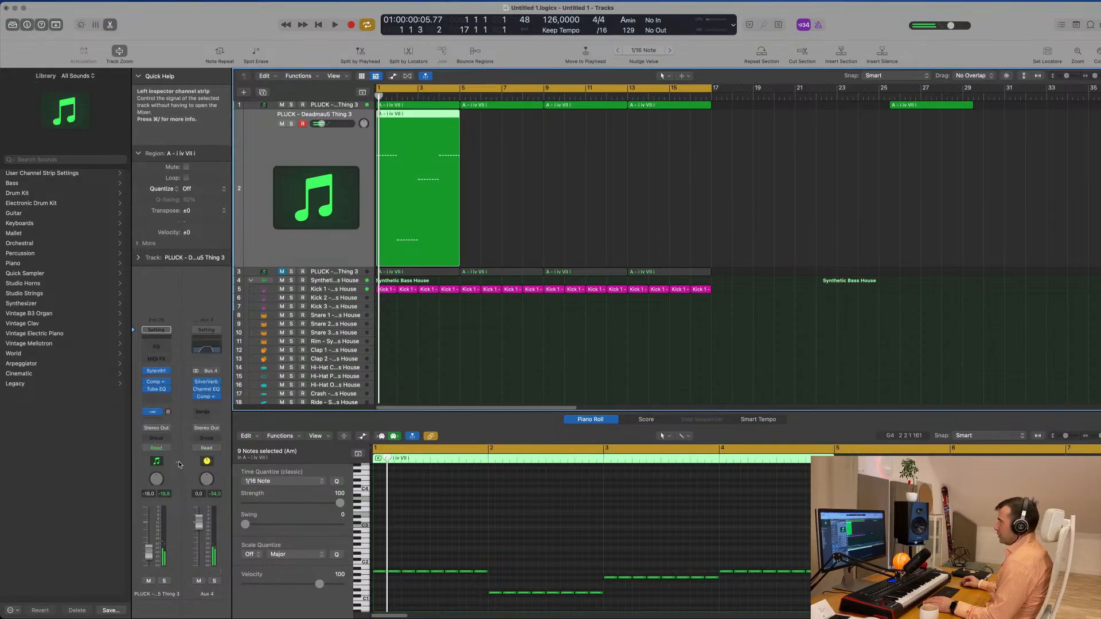
left_click(156, 372)
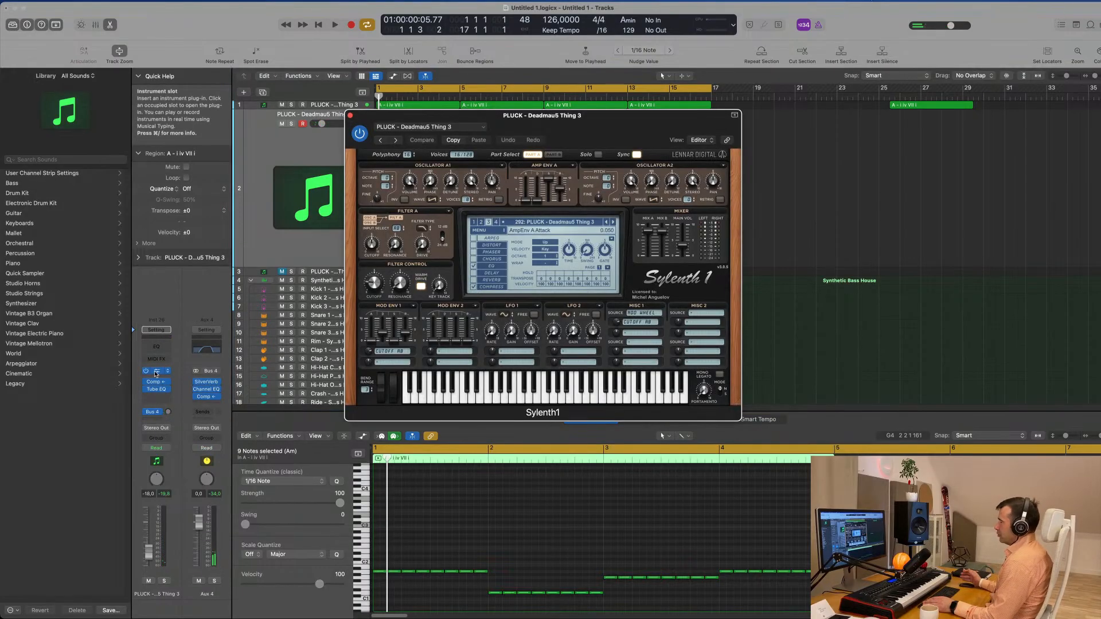
key("space")
left_click(546, 222)
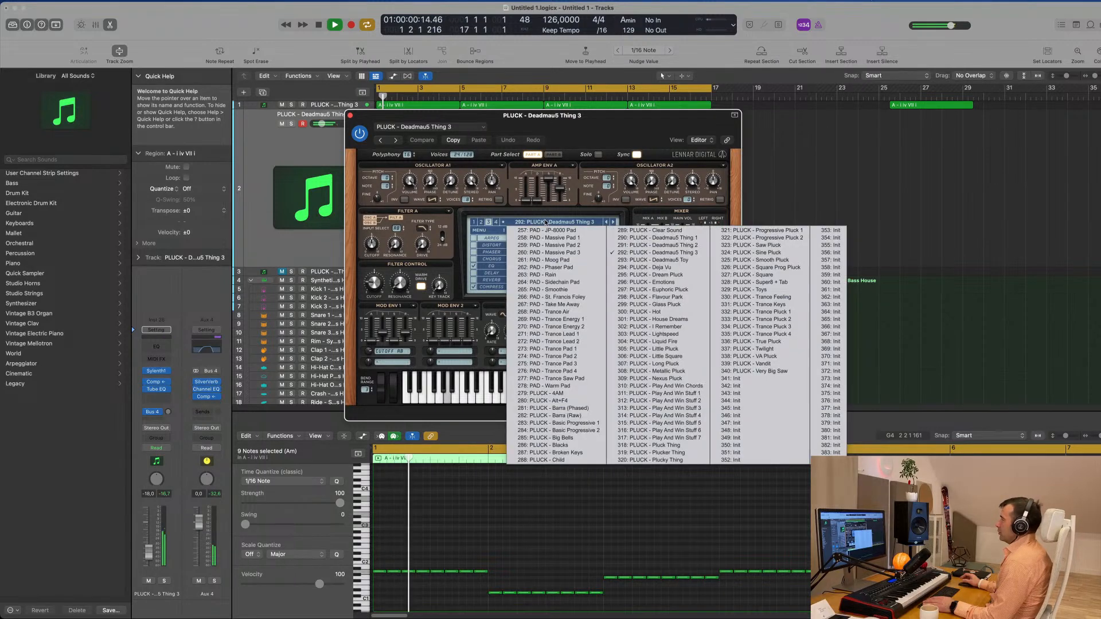
left_click(481, 223)
left_click(512, 223)
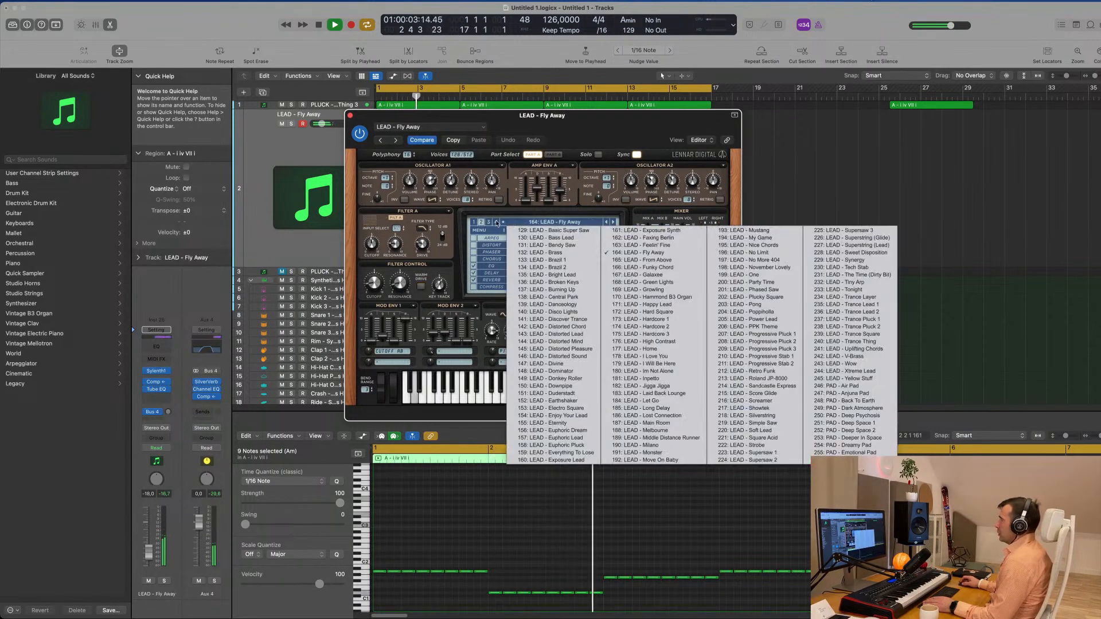
left_click(474, 223)
left_click(534, 223)
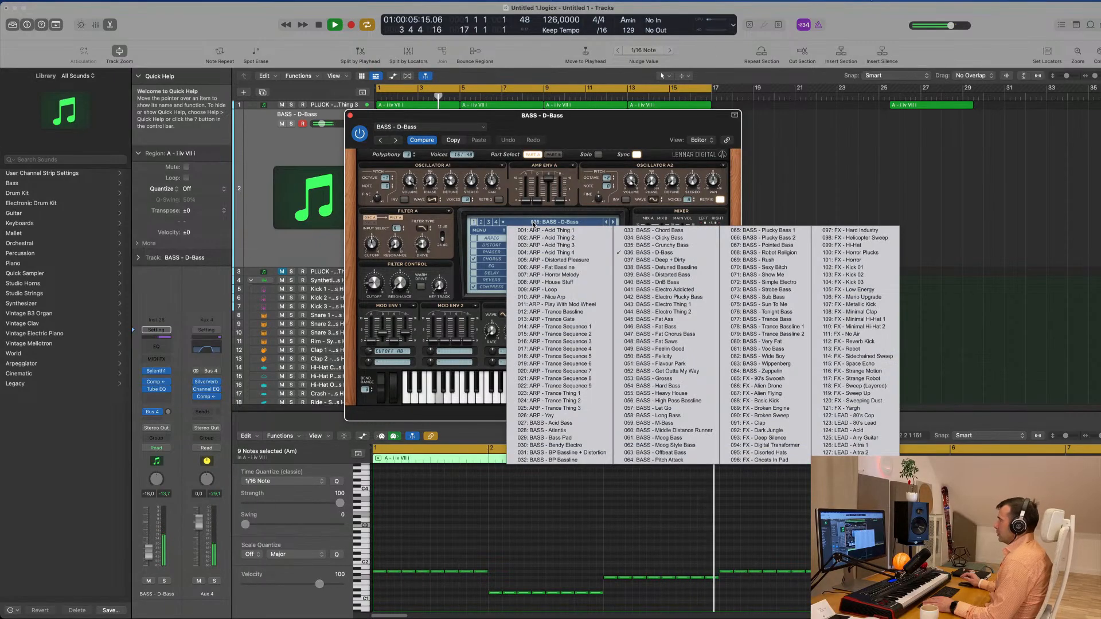
left_click(548, 423)
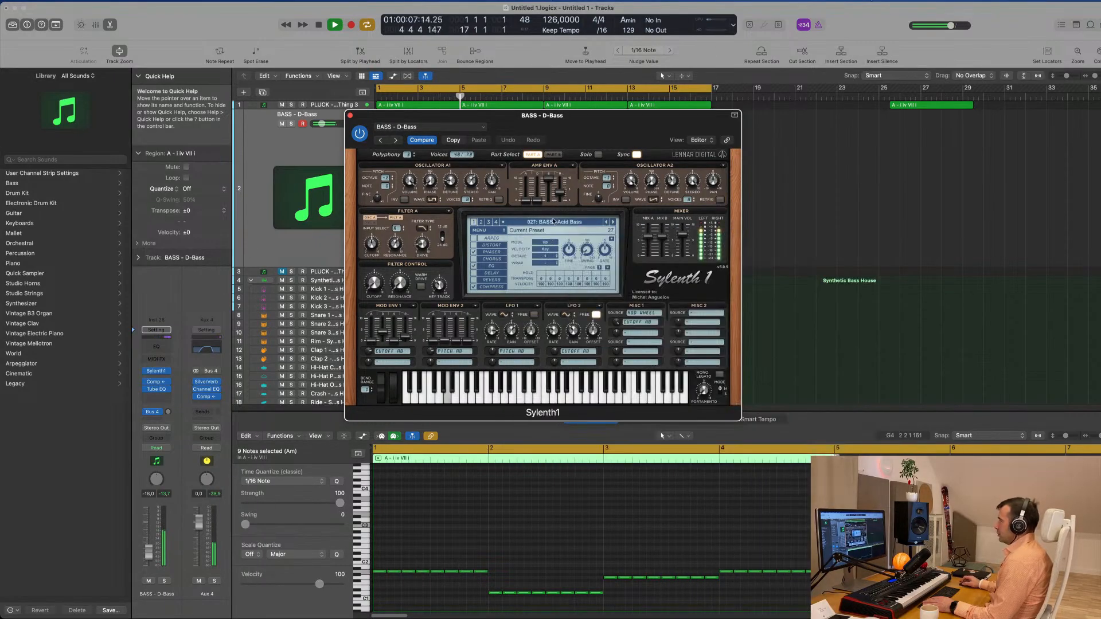
Step: Stop playback, uncover the arrangement and repeat the bass region three times so that it fills all 16 bars
left_click_drag(591, 139, 1041, 136)
key("space")
left_click_drag(547, 156, 421, 199)
key("super+r")
key("super+r")
key("super+r")
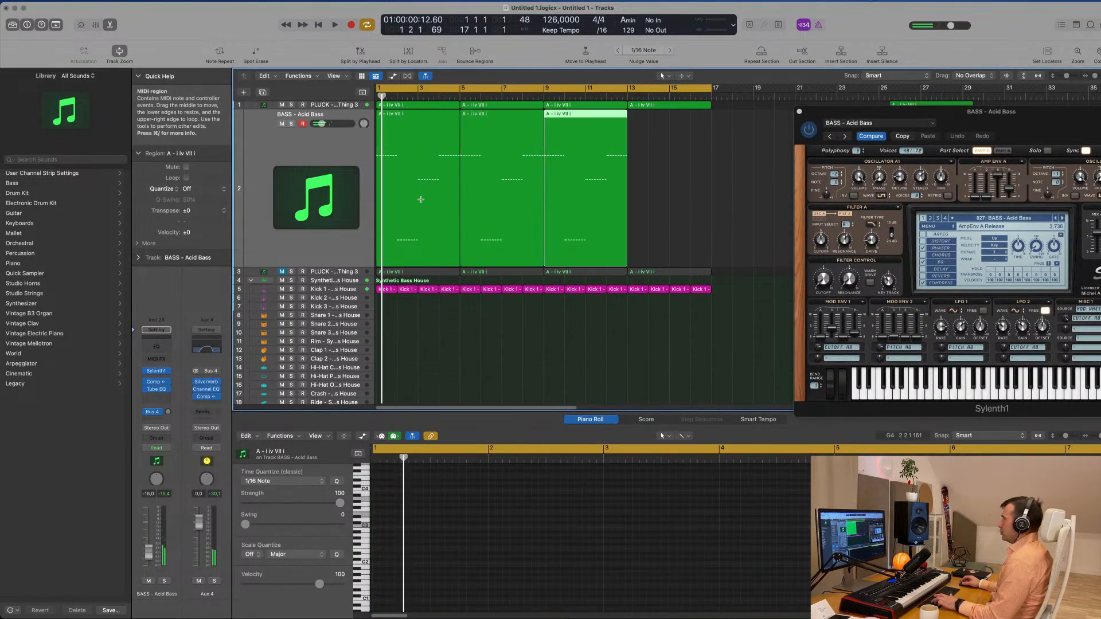
Step: Transpose the notes of all four bass regions up one octave and play them back from the start
left_click_drag(744, 180, 413, 204)
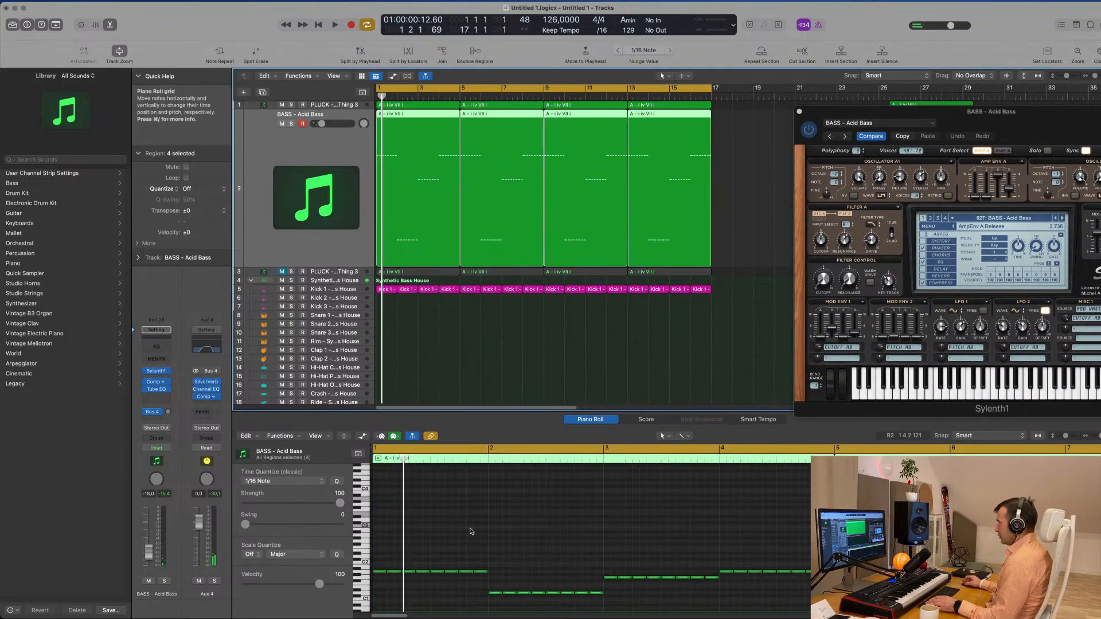
key("alt+shift+Up")
key("space")
left_click_drag(1027, 113, 734, 177)
key("Return")
key("space")
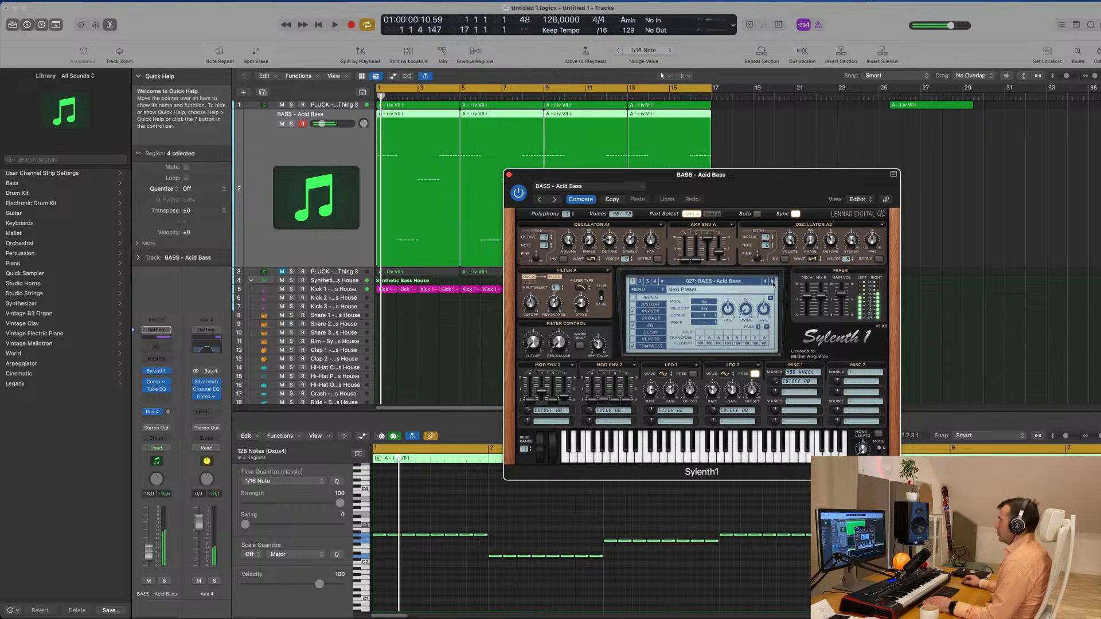
Step: Audition Sylenth1's bass presets up to BP Bassline + Distortion and lower the track volume to about -25.5 dB
left_click(774, 282)
left_click(773, 282)
key("space")
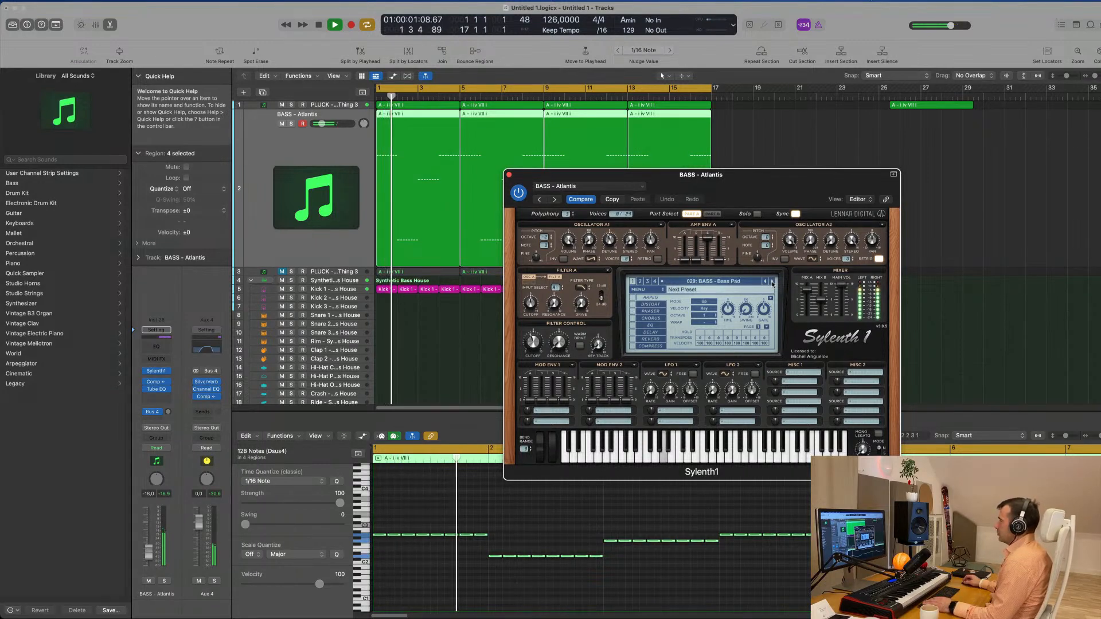
left_click(772, 282)
left_click(773, 282)
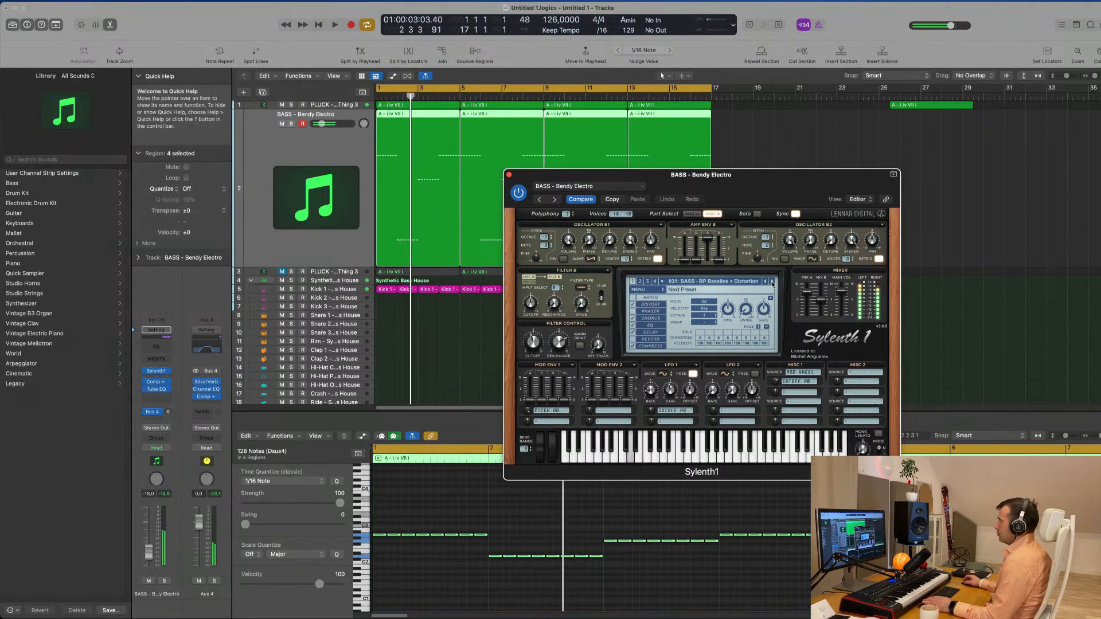
key("Return")
key("space")
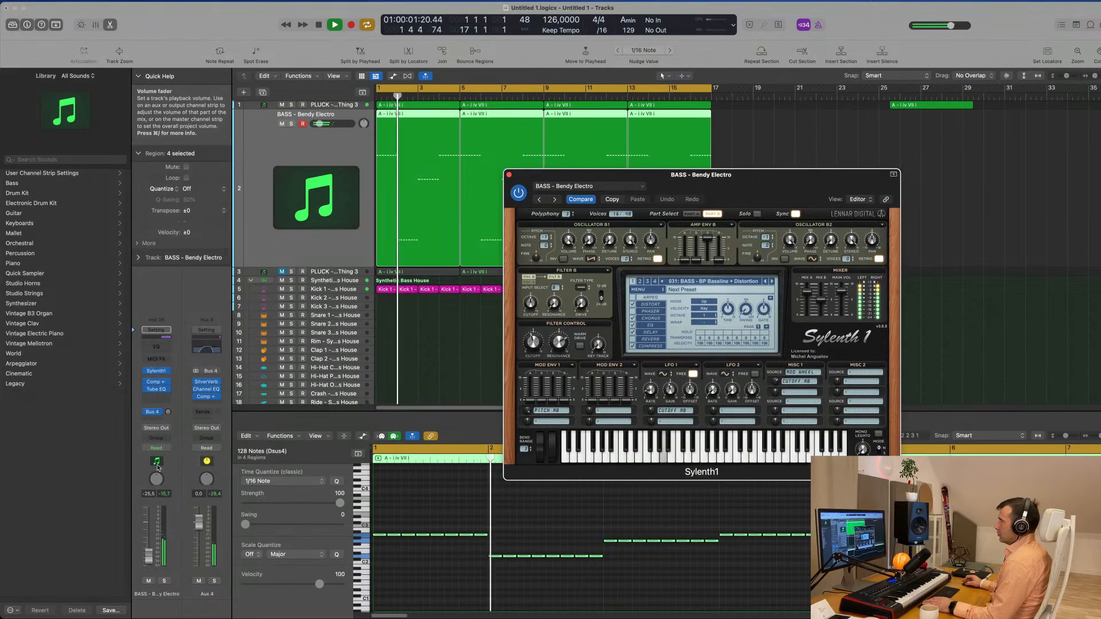
Step: Bypass the Tube EQ on the bass track, load the BP Bassline preset and raise the track volume to about -17.2 dB
key("space")
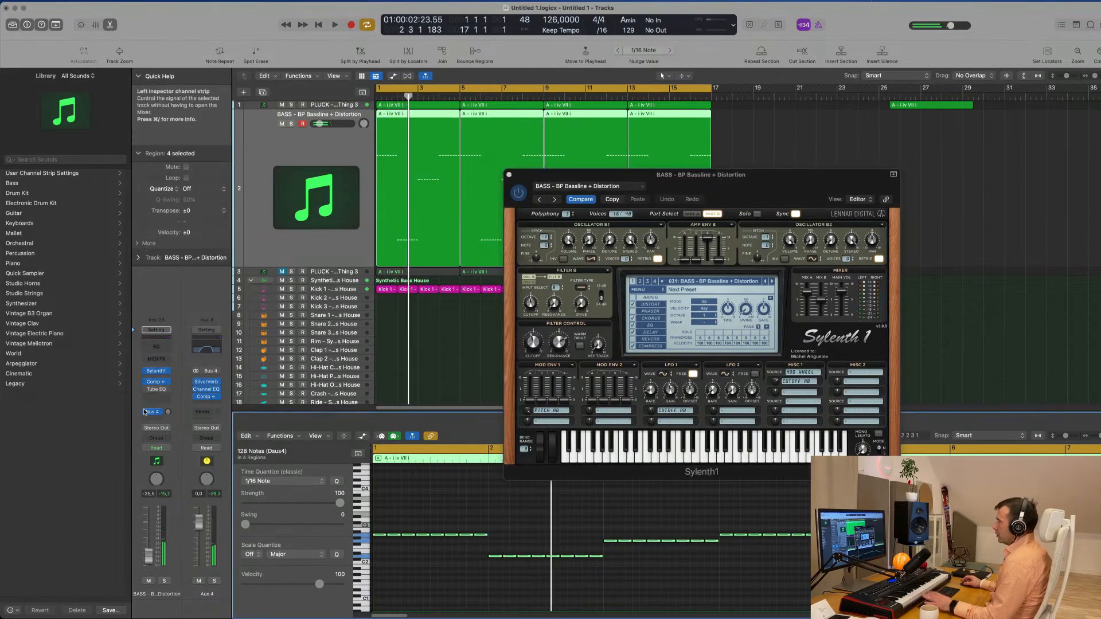
key("Return")
key("space")
left_click(772, 281)
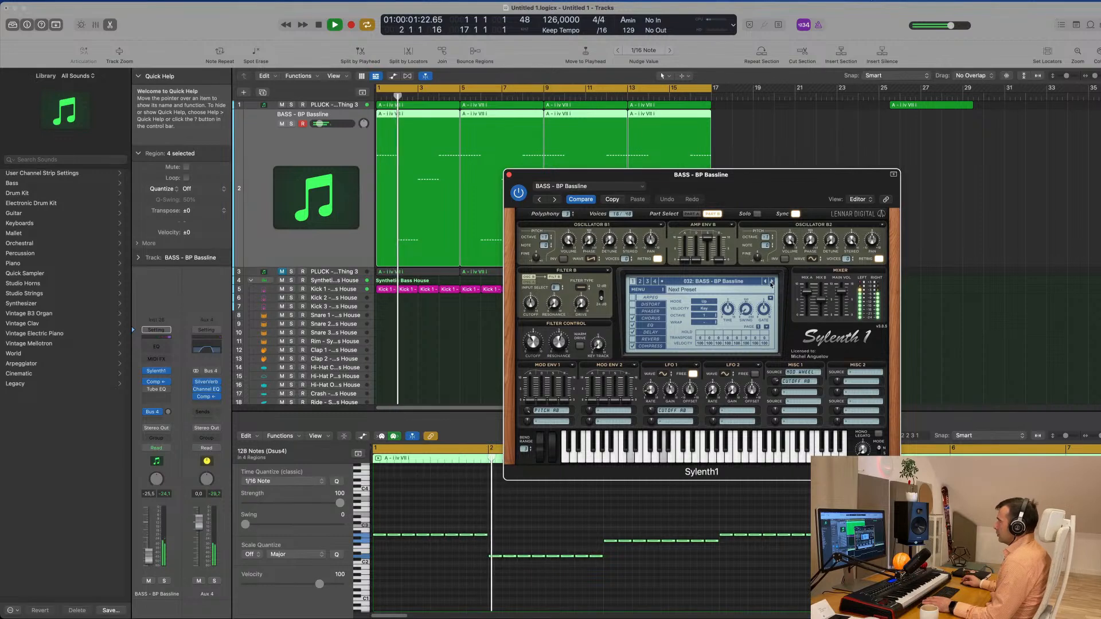
key("Return")
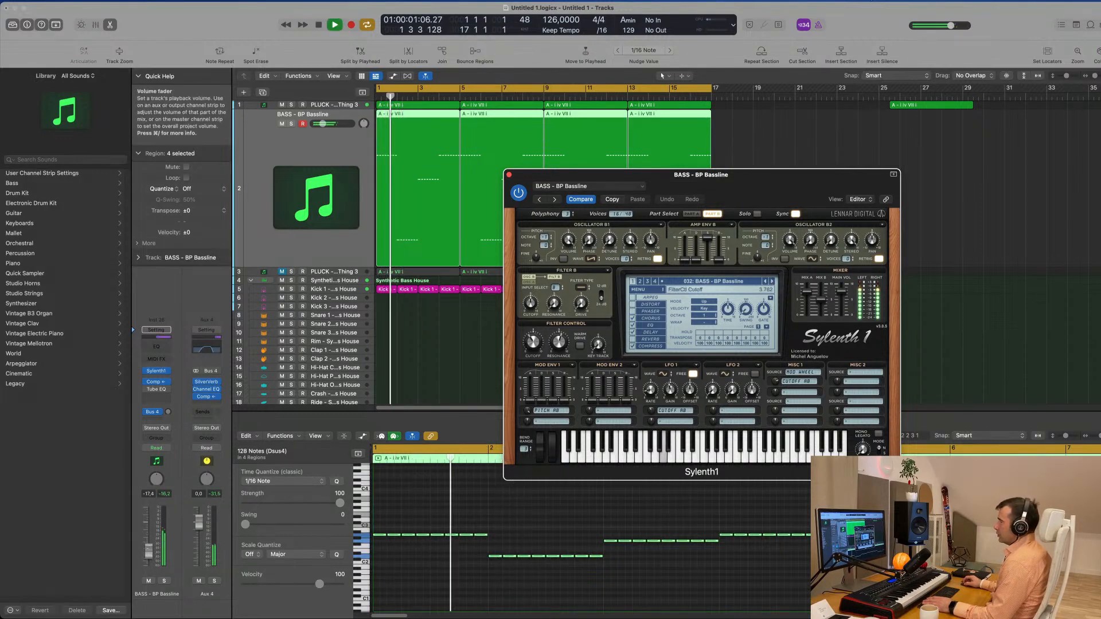
left_click(149, 552)
Step: Audition the bass presets after BP Bassline one by one, including Clicky Bass and DnB Bass, up to Electro Addicted
left_click(772, 281)
left_click(772, 282)
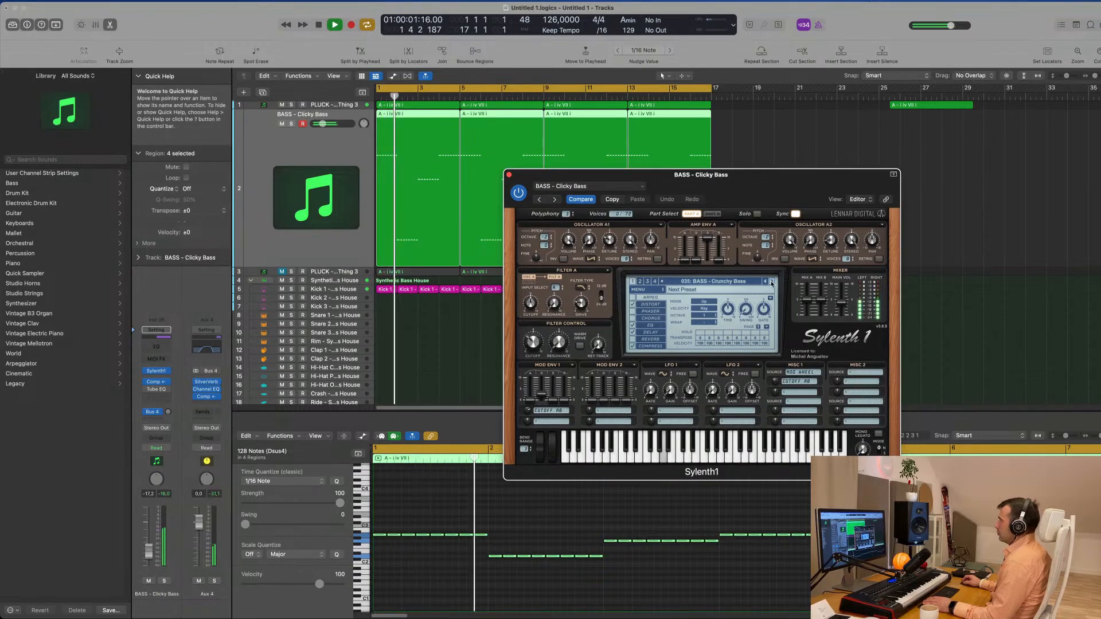
left_click(772, 282)
left_click(772, 282)
left_click(772, 281)
left_click(772, 281)
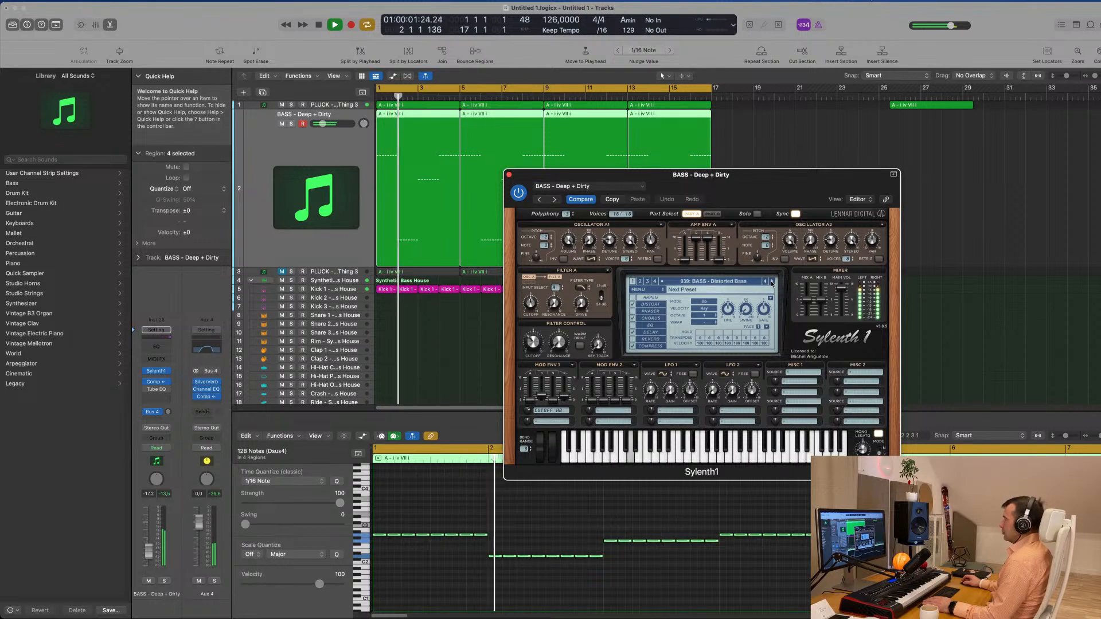
left_click(772, 281)
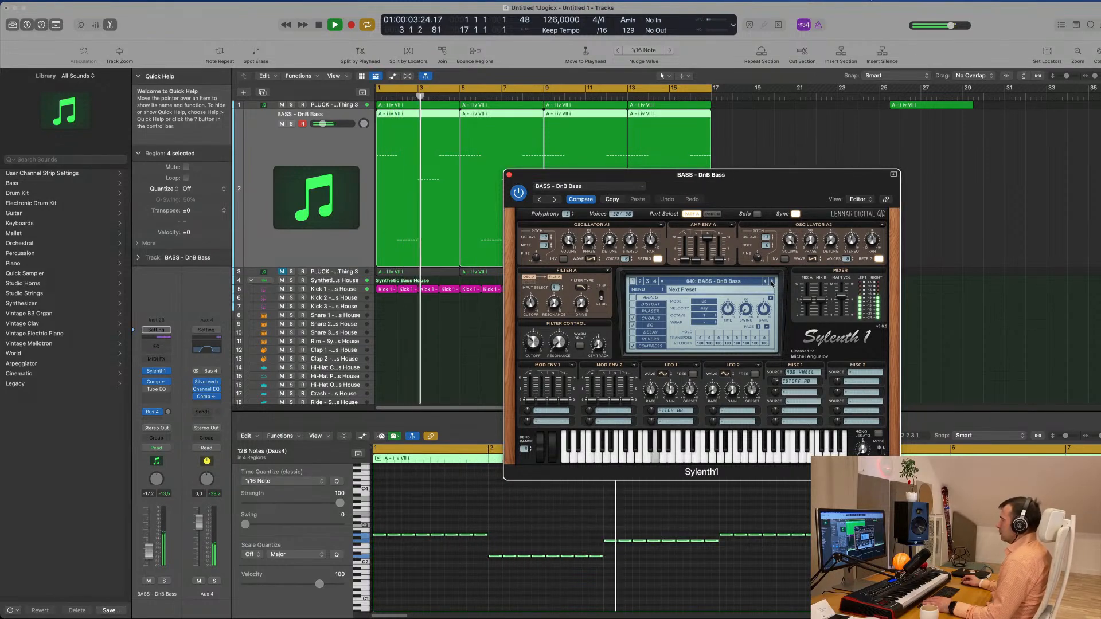
left_click(772, 282)
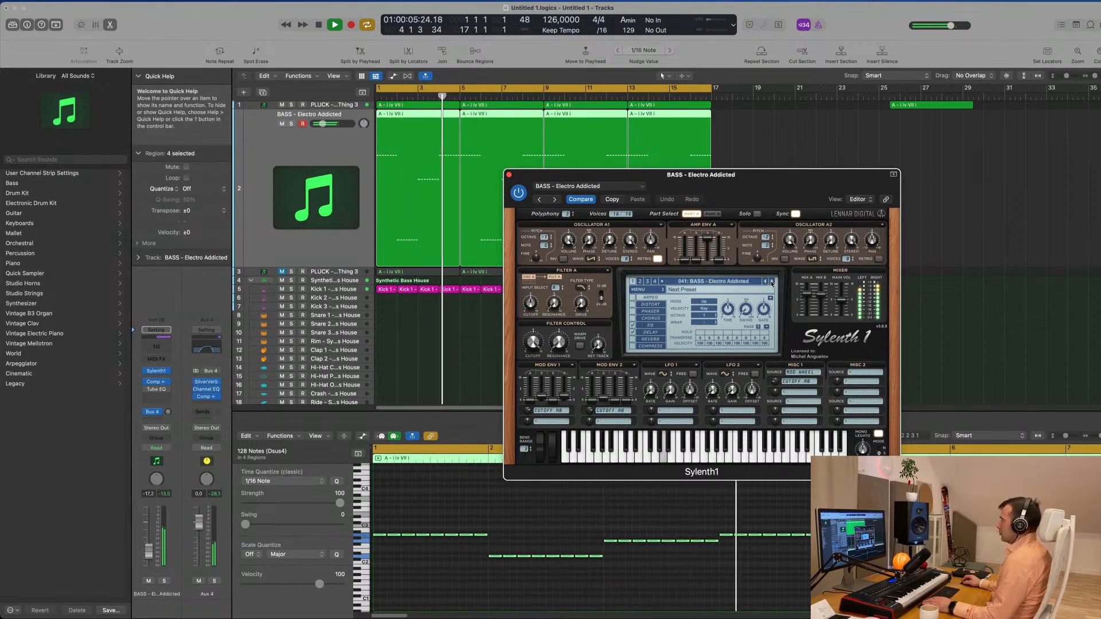
Step: Try lowering the Filter Control cutoff on Electro Addicted and solo the bass track briefly
left_click_drag(534, 342, 535, 385)
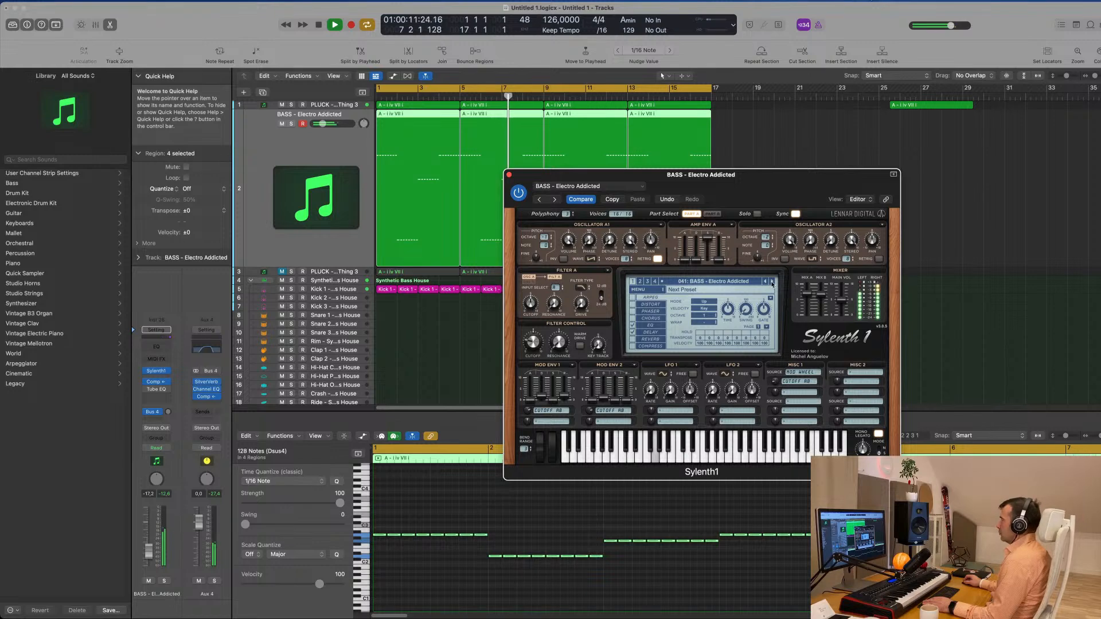
left_click(165, 582)
left_click(165, 582)
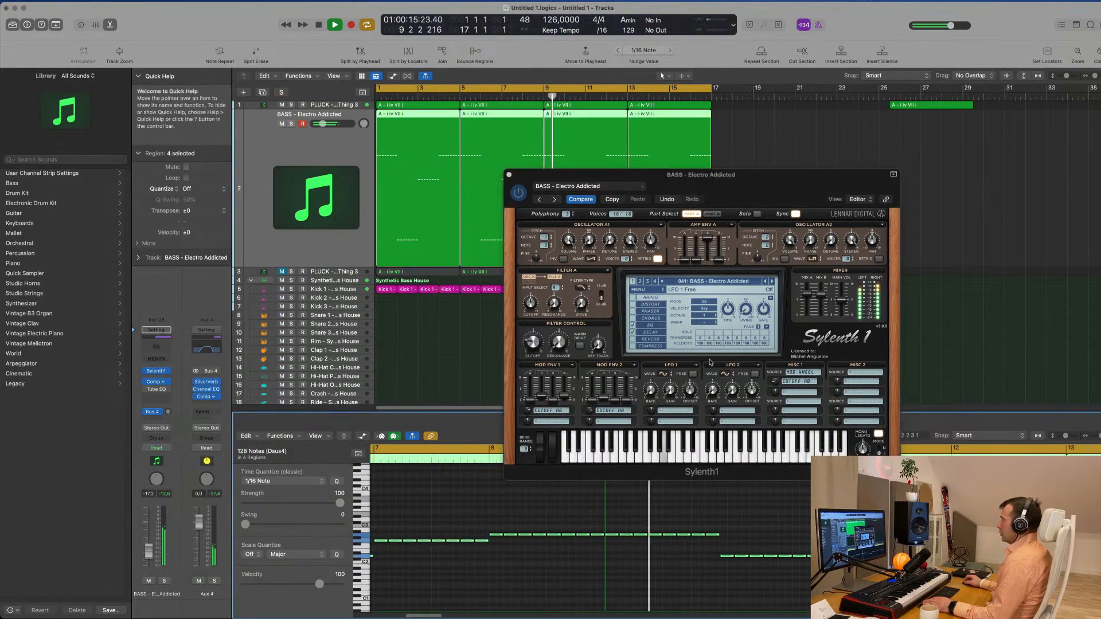
Step: Audition Electro Plucky Bass, Electro Thing 1 and Electro Thing 2, restarting playback from bar 1
left_click(772, 282)
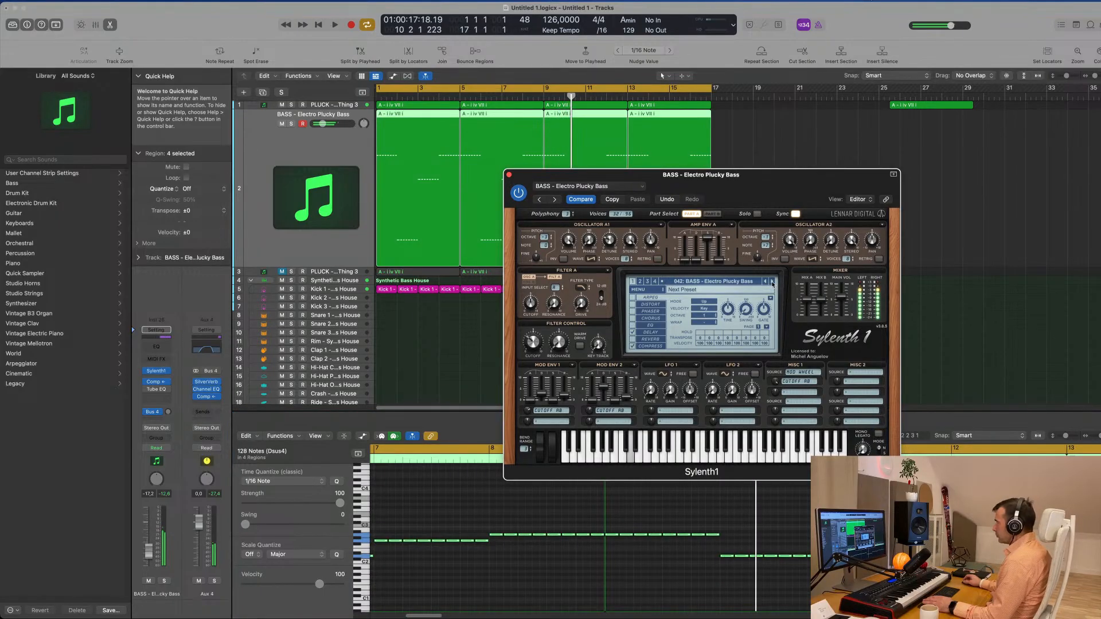
key("space")
left_click(773, 281)
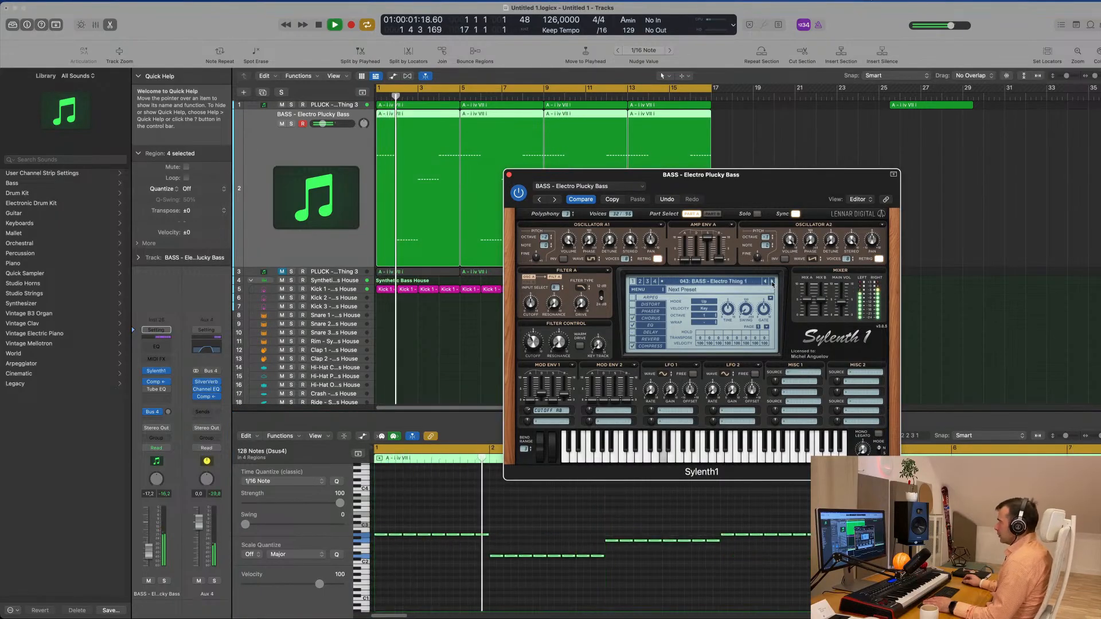
left_click(773, 282)
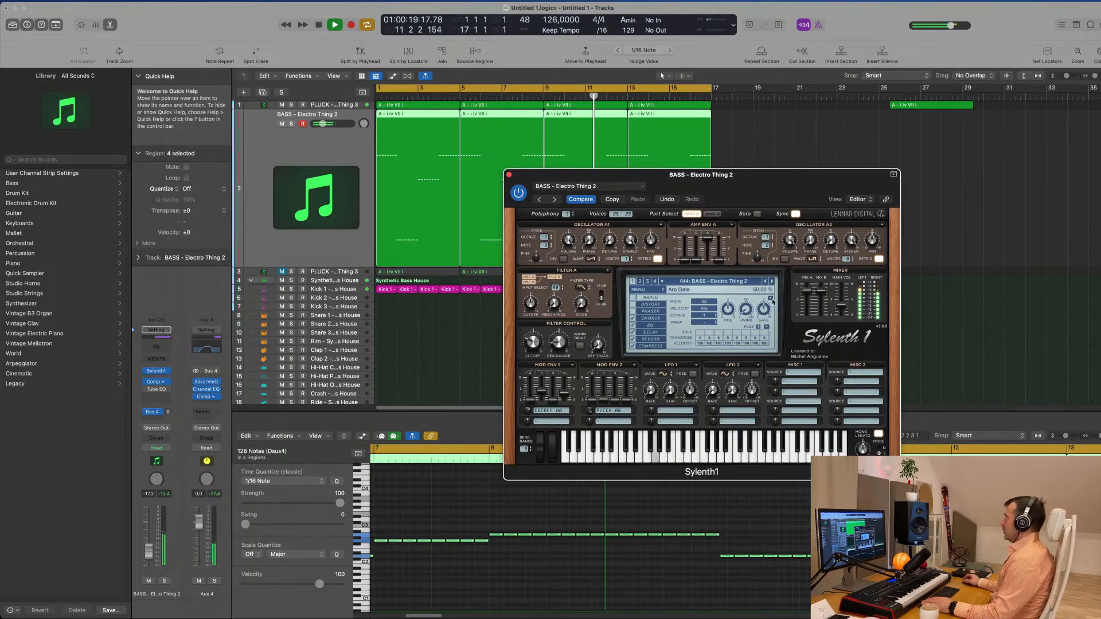
key("space")
key("space")
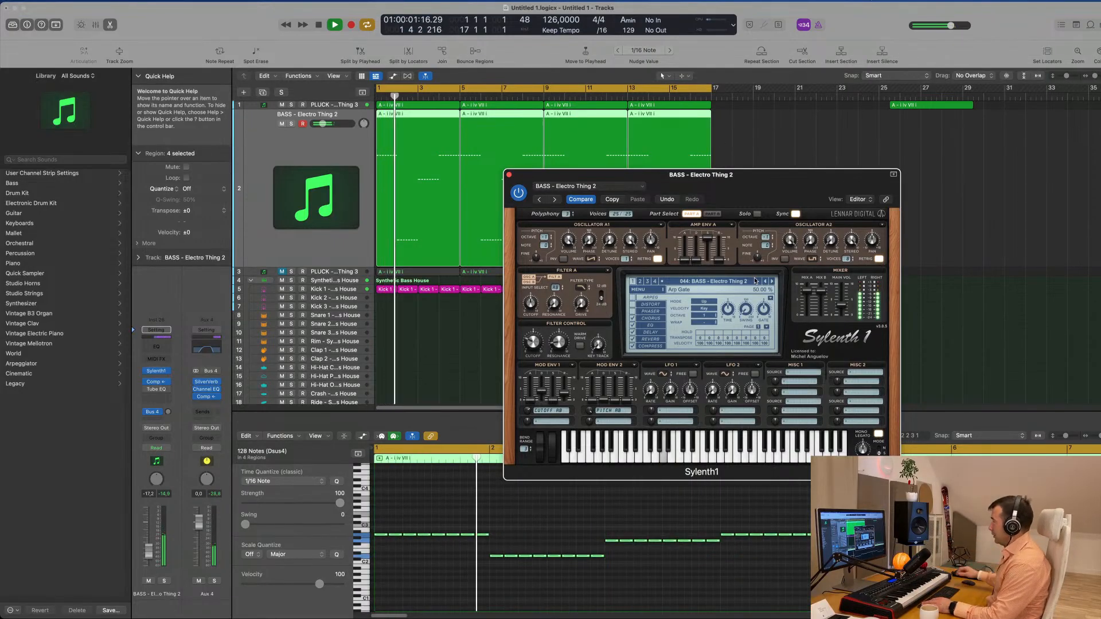
Step: Continue through the bass presets to BASS - Felicity and set the track volume to about -14.8 dB
left_click_drag(779, 201, 715, 206)
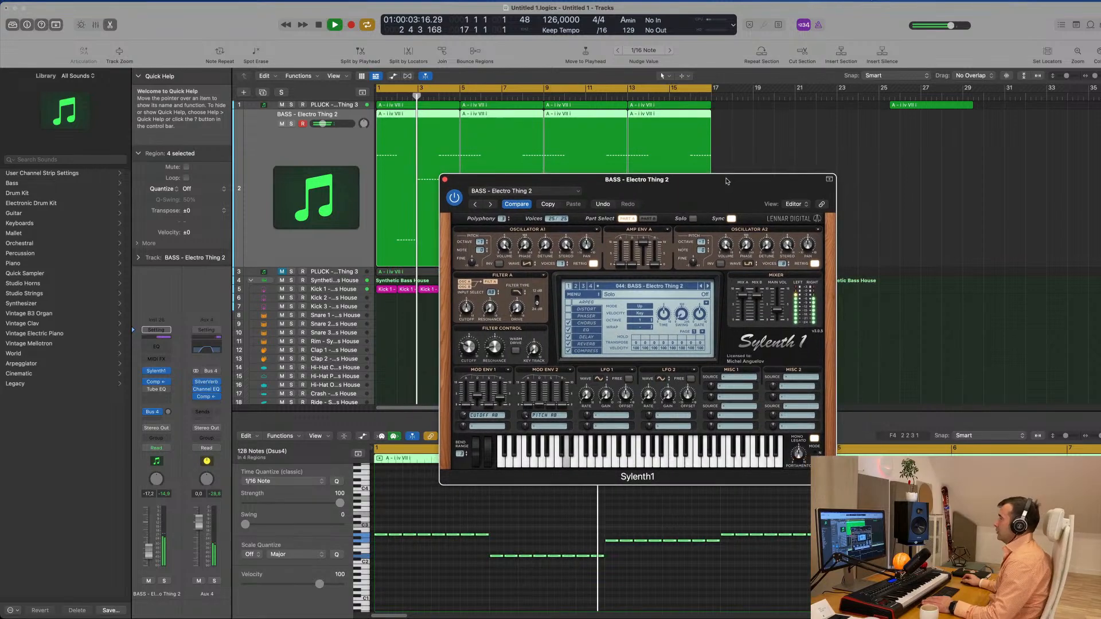
left_click(707, 286)
left_click(708, 285)
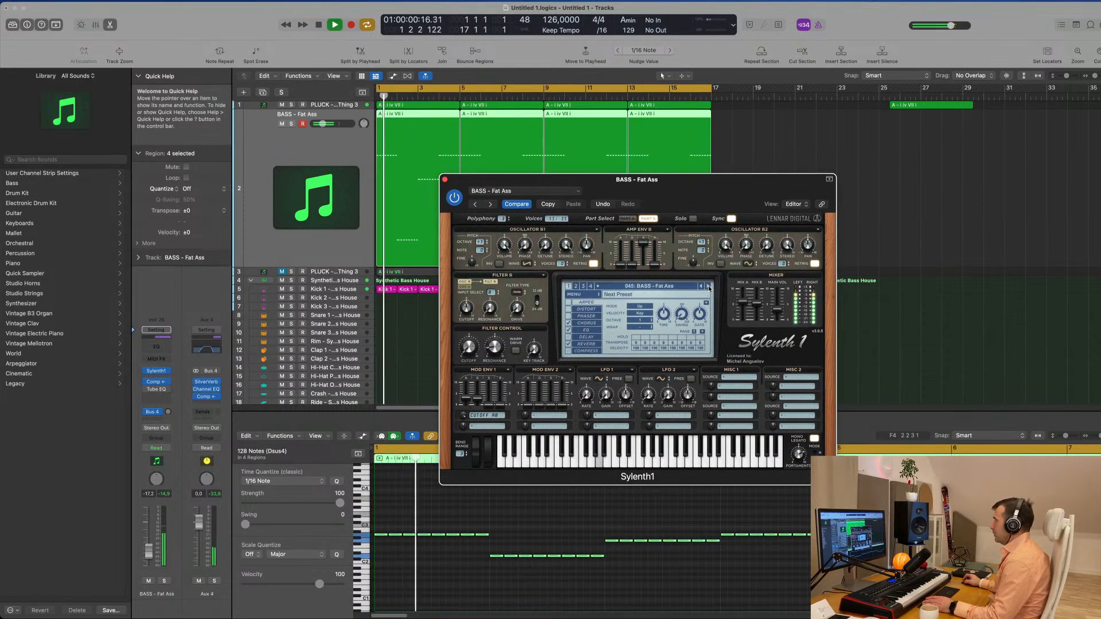
left_click(707, 286)
left_click(708, 285)
left_click(707, 285)
left_click(708, 286)
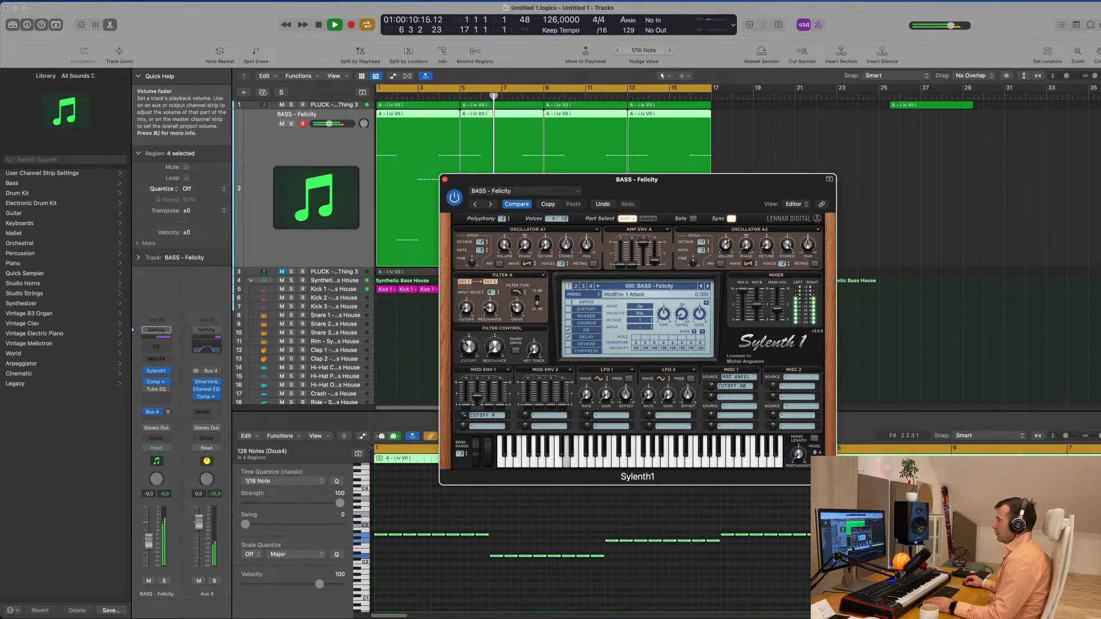
left_click_drag(147, 544, 148, 548)
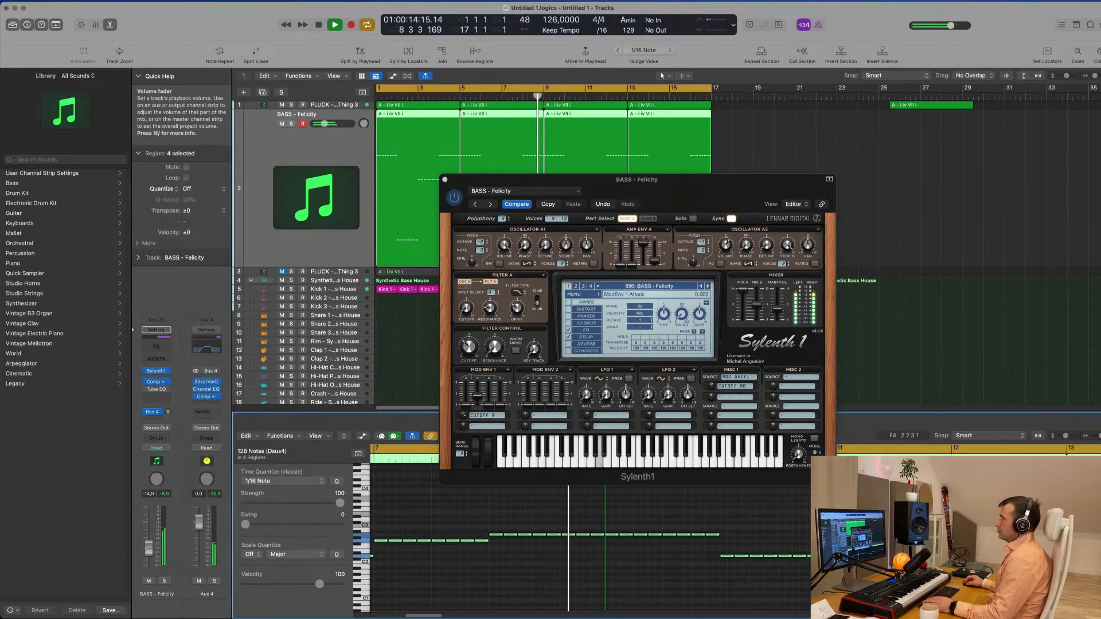
Step: Advance through the bass presets from Felicity, past Flavour Park and Hard Bass, and load BASS - Let Go
left_click_drag(706, 190, 822, 202)
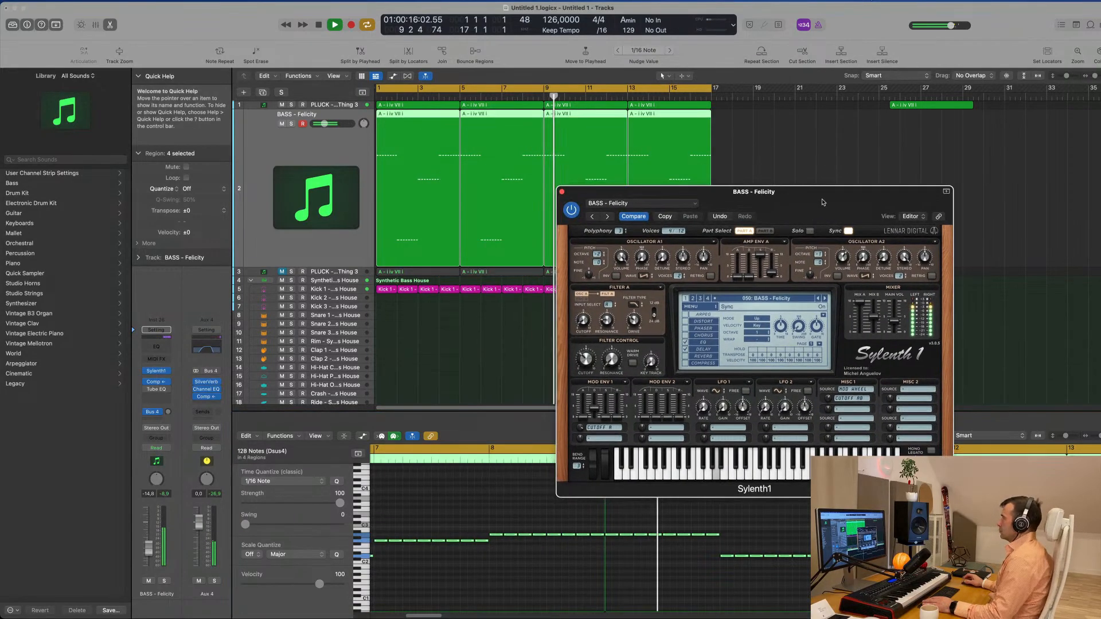
left_click(825, 298)
left_click(825, 299)
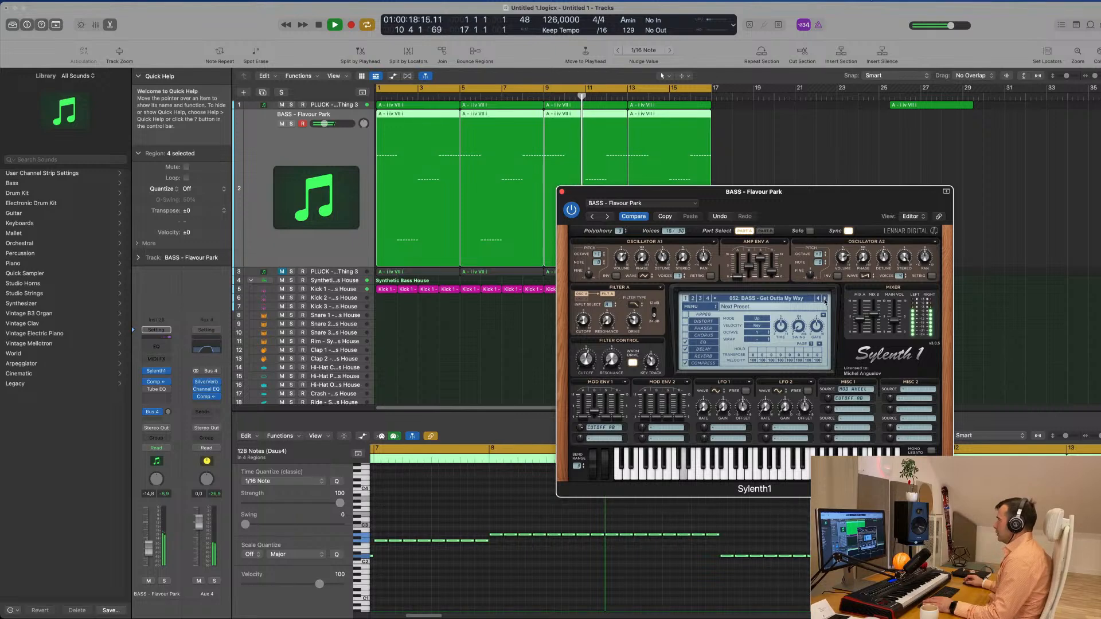
left_click(825, 299)
left_click(826, 299)
left_click(825, 299)
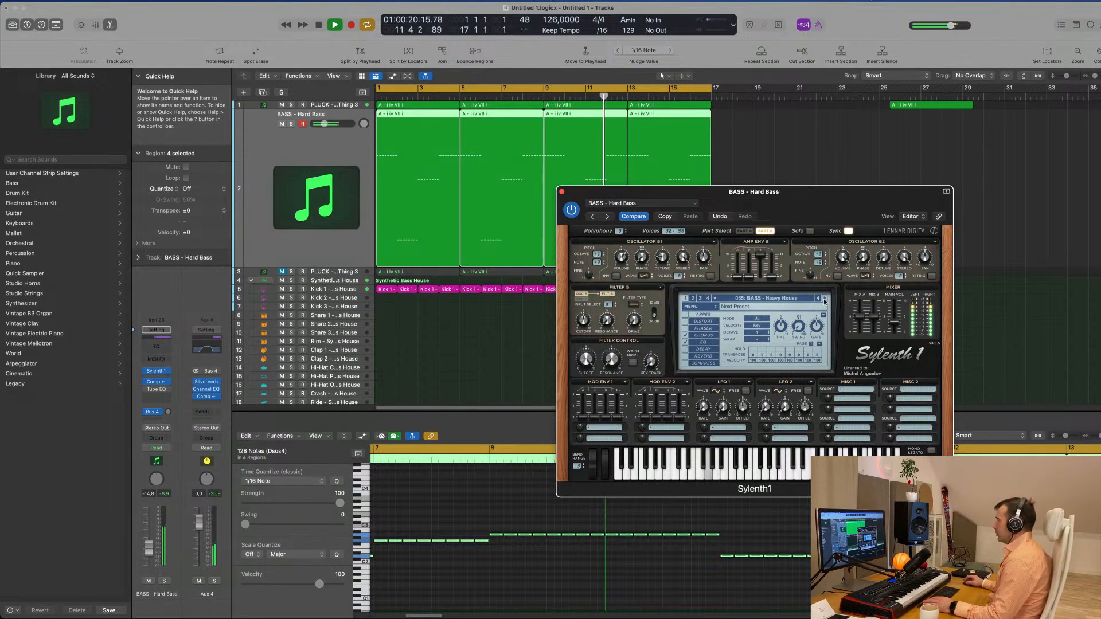
left_click(825, 298)
left_click(826, 299)
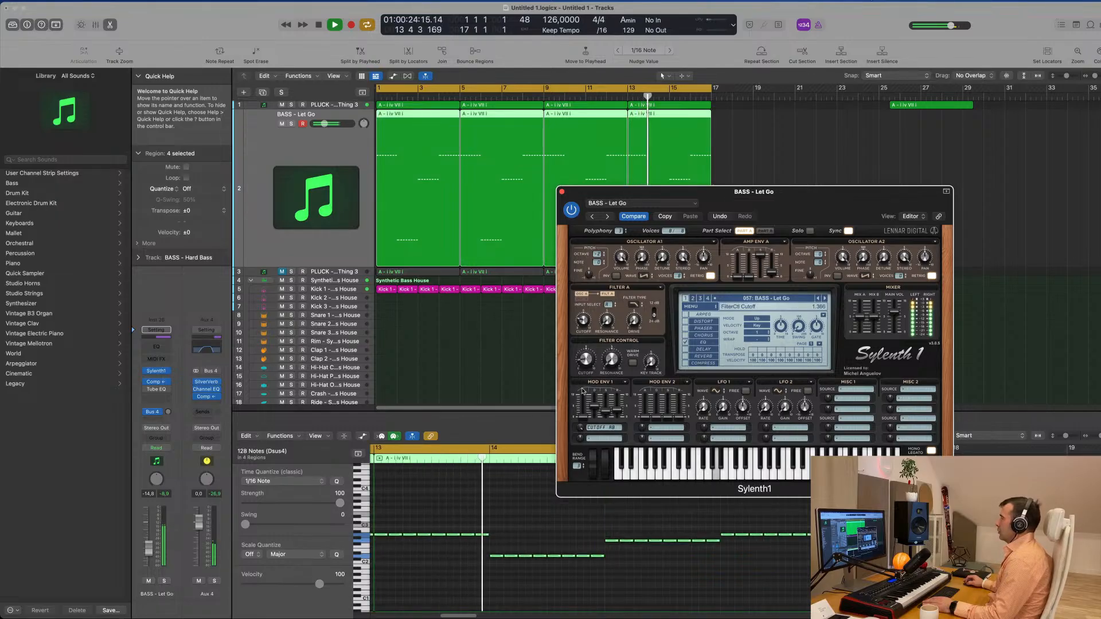
Step: Play Let Go from the start of the arrangement and lower the bass track's volume to about -21 dB
left_click_drag(830, 197, 749, 181)
key("Return")
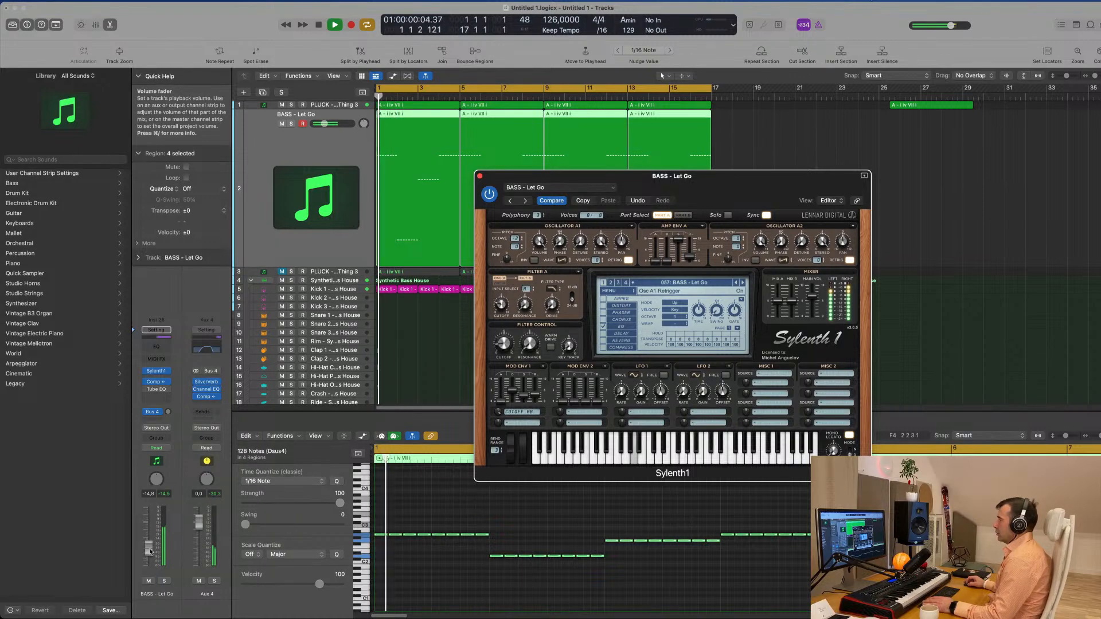
left_click_drag(150, 552, 150, 558)
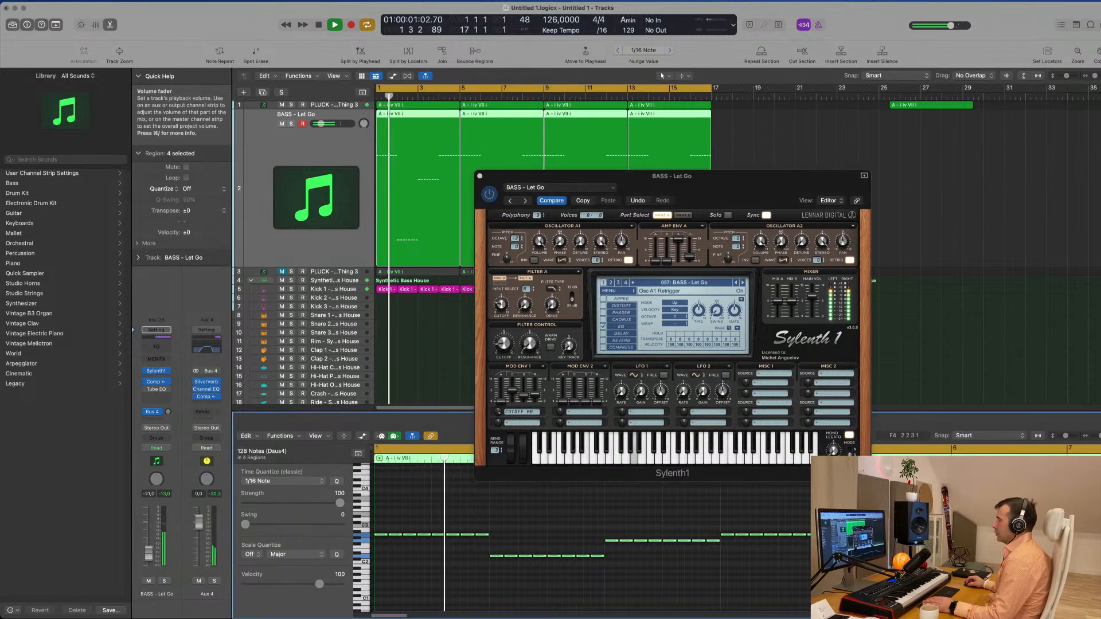
Step: Set the release of the bass track's Compressor to 620 ms during playback and close the plug-in
left_click(157, 382)
key("space")
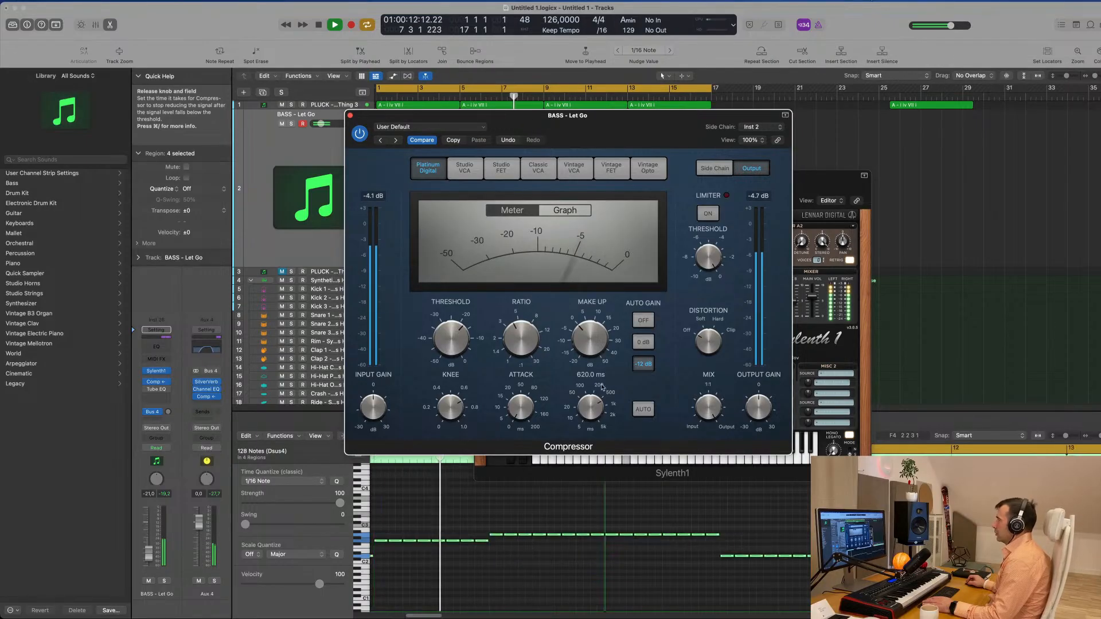
left_click(350, 116)
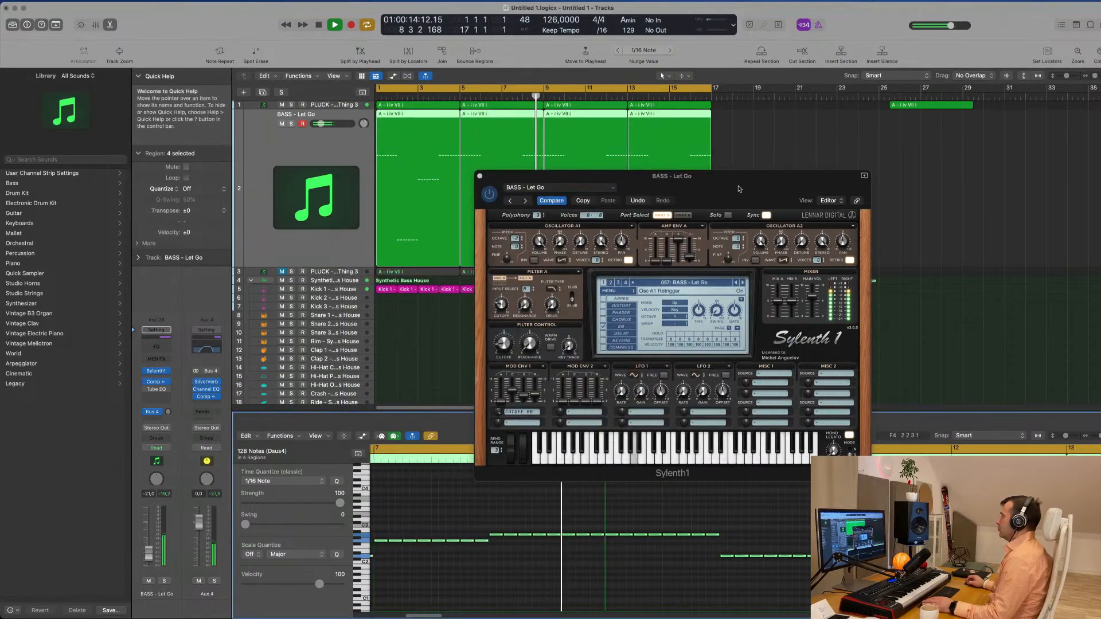
Step: Raise the bass track's volume to about -17.8 dB during playback and close the Sylenth1 window
left_click_drag(733, 180, 743, 174)
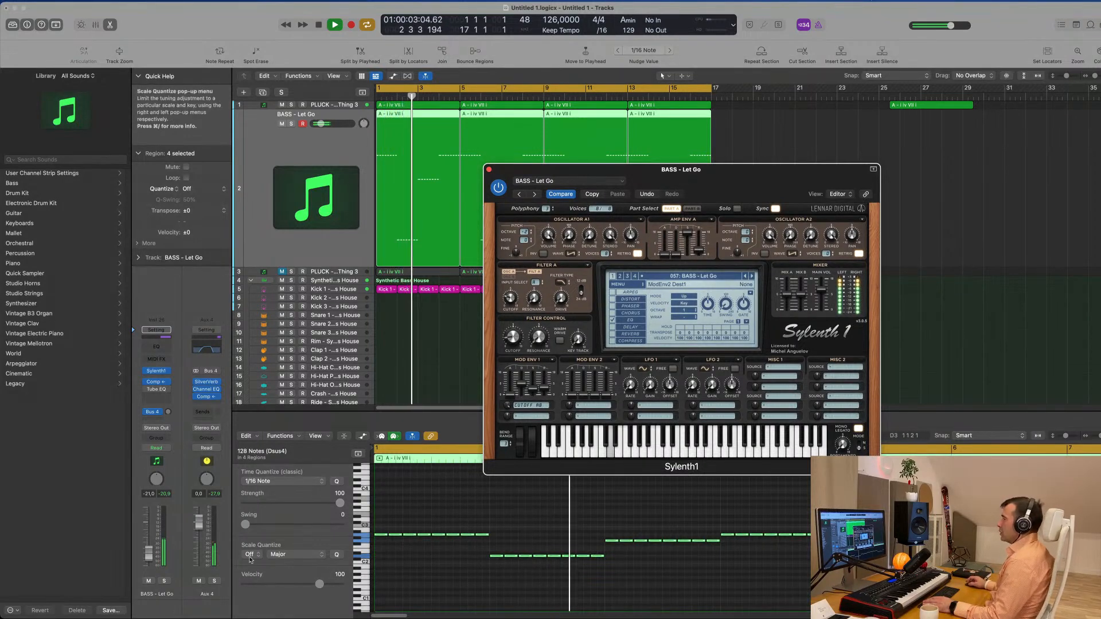
left_click_drag(148, 554, 148, 552)
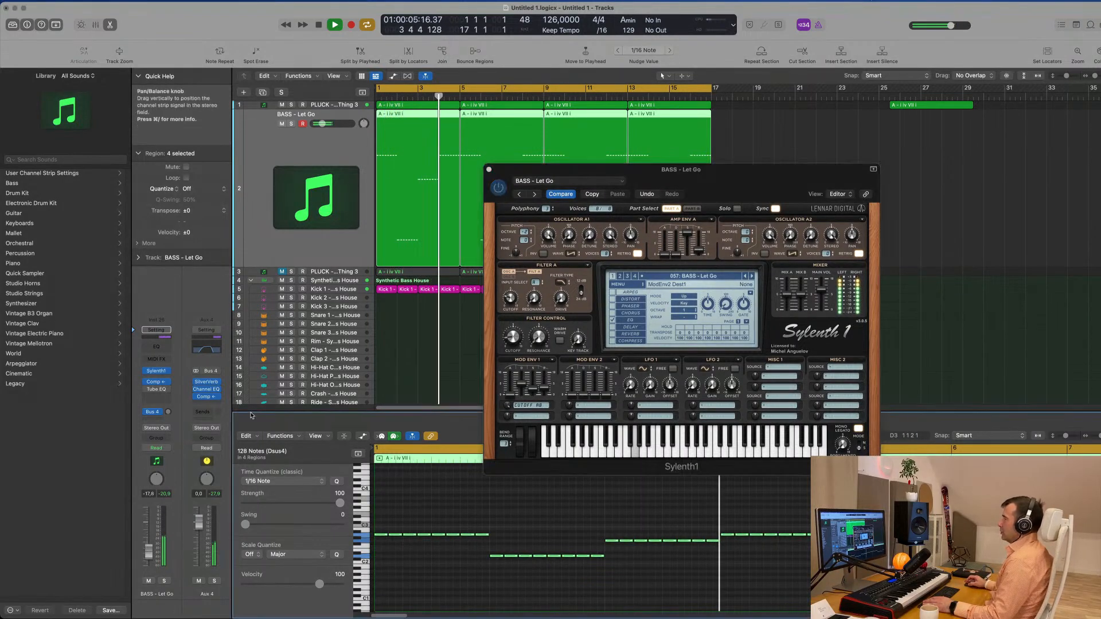
left_click(489, 170)
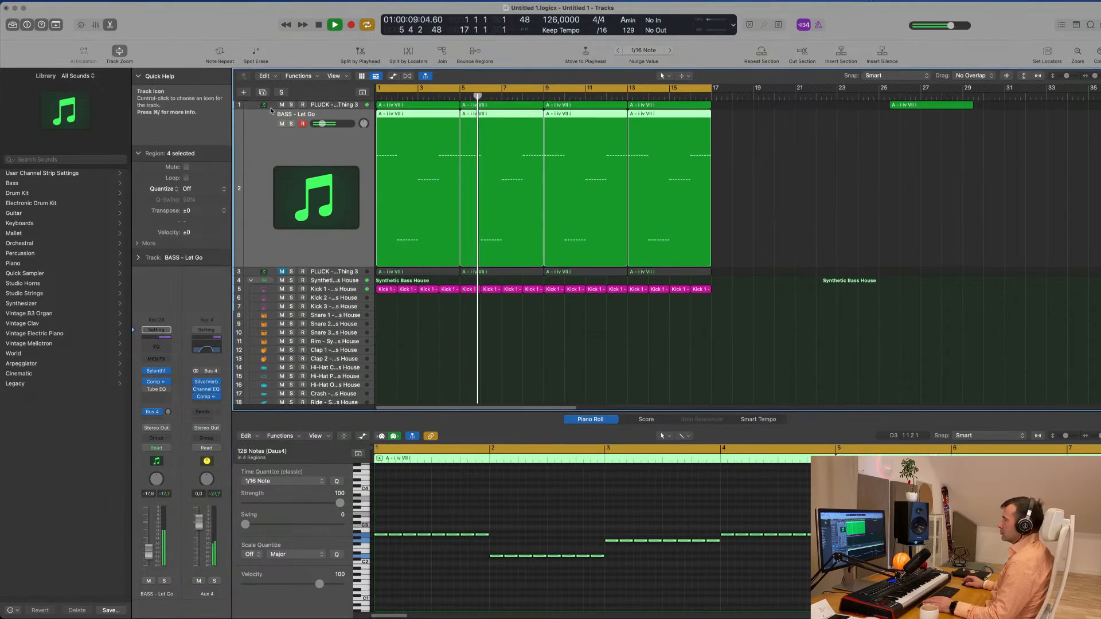
Step: Adjust the Bus 4 send level of the PLUCK - Deadmau5 Thing 3 track to about -12.5 dB and deselect its regions
left_click(331, 105)
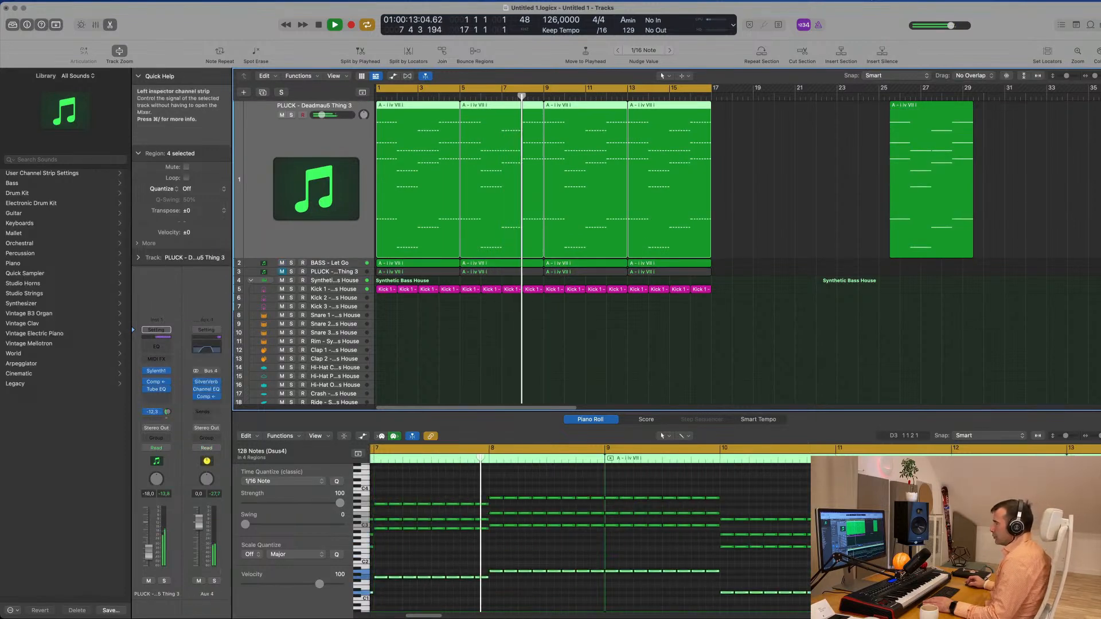
left_click_drag(167, 414, 168, 414)
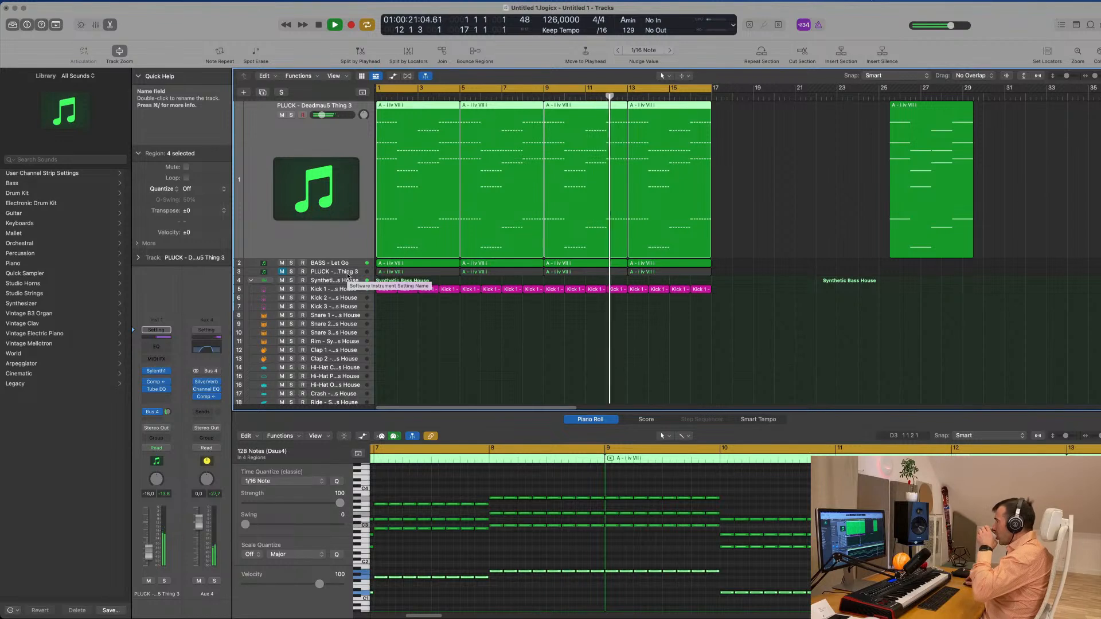
left_click(419, 332)
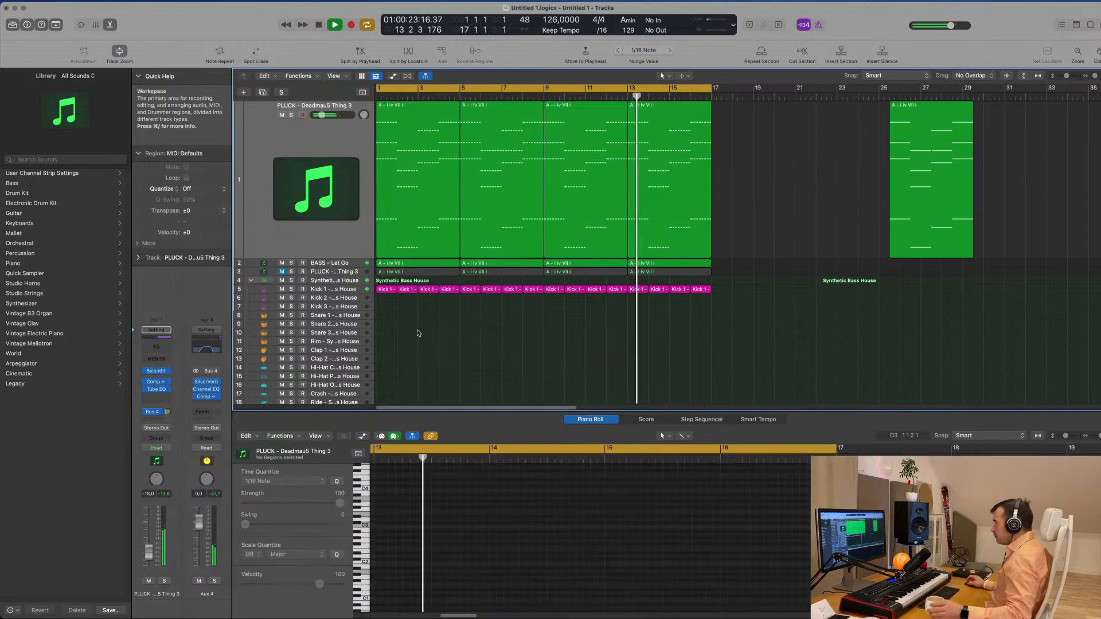
Step: Place the first kick region on the Clap 1 track, delete its notes on beats 1 and 3, and raise the remaining two by two octaves
left_click(387, 290)
key("Return")
key("space")
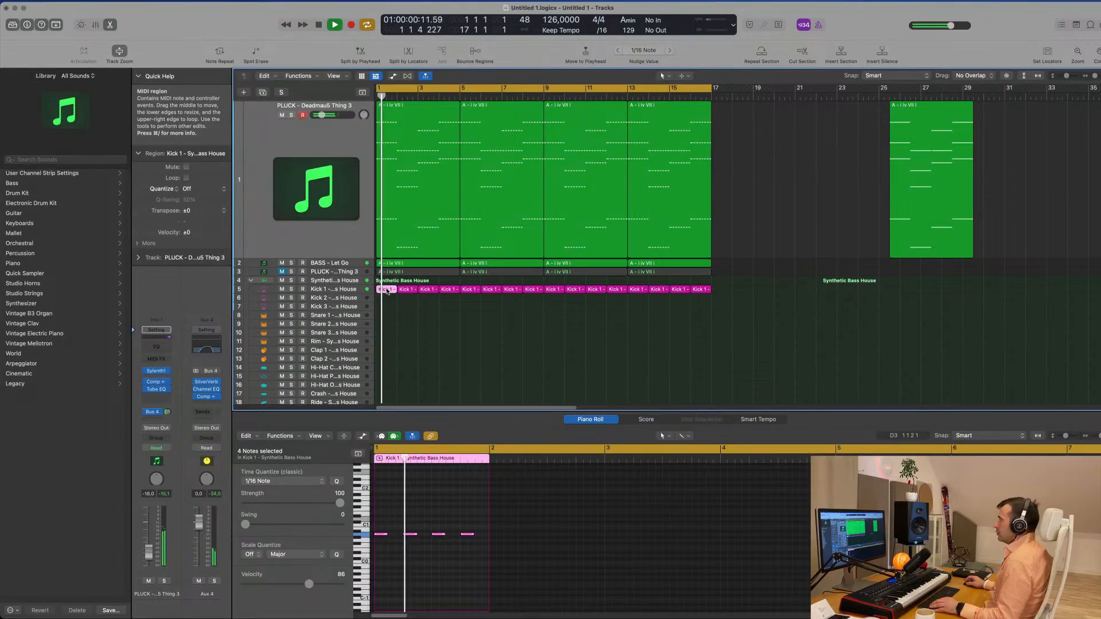
left_click_drag(384, 315, 390, 350)
key("space")
left_click(381, 534)
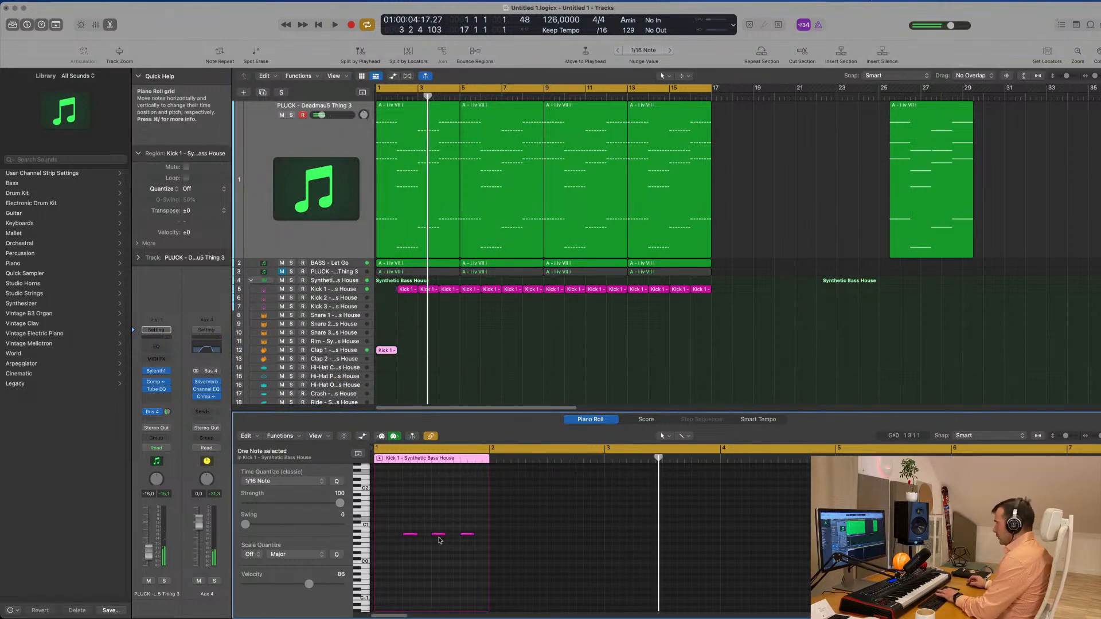
left_click_drag(395, 516, 471, 543)
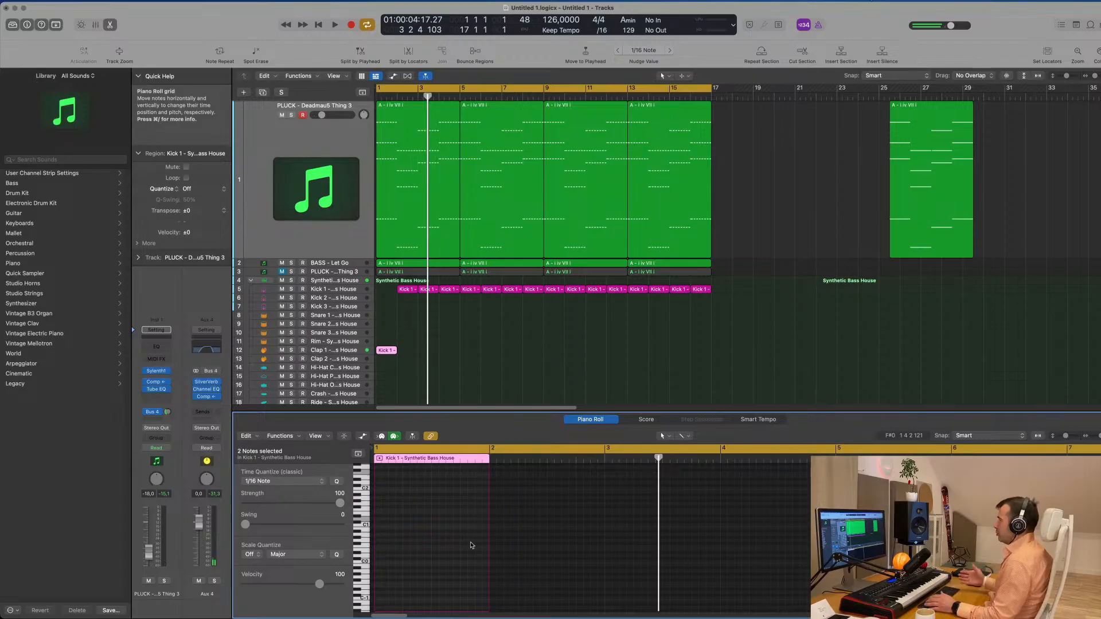
Step: Copy the bar 2 kick region into the gap at bar 1 of the Kick 1 track and play the result
left_click_drag(408, 290, 391, 292)
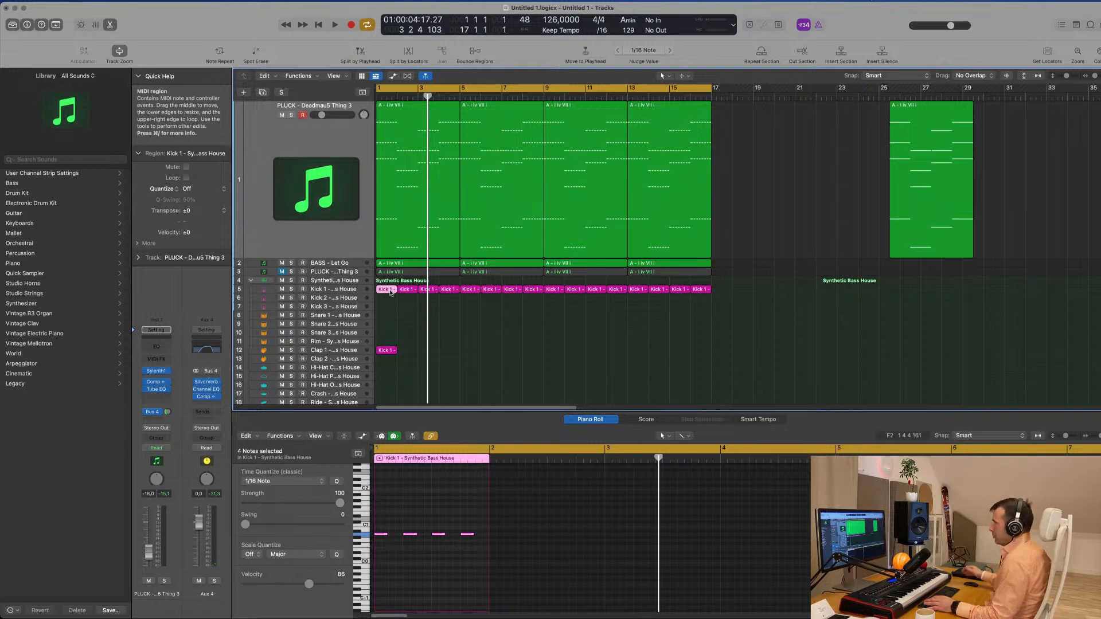
key("space")
left_click(459, 360)
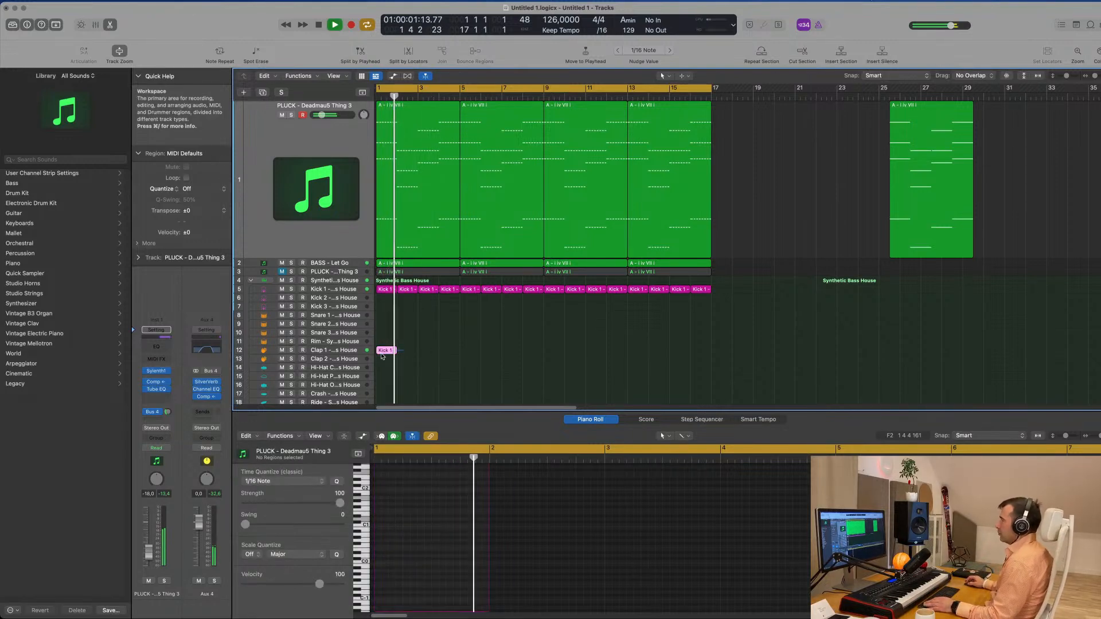
Step: Repeat the one-bar clap region 15 times so the Clap 1 track fills 16 bars
left_click(383, 351)
key("space")
key("space")
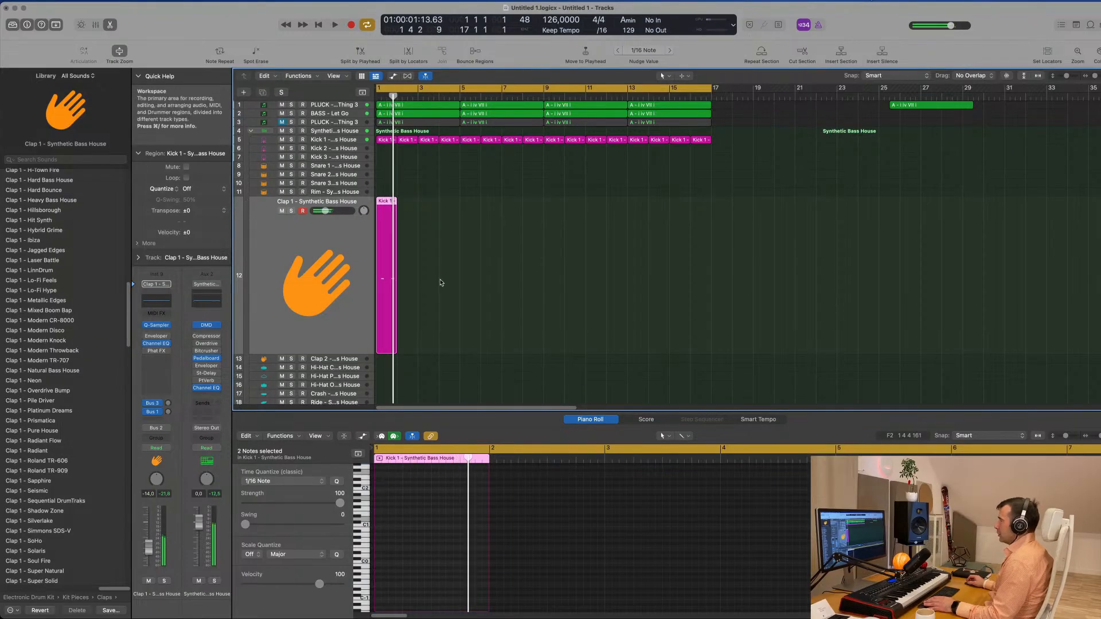
key("super+r")
key("super+r")
key("super+r")
key("super+r")
key("super+r")
key("super+r")
key("super+r")
key("super+r")
key("super+r")
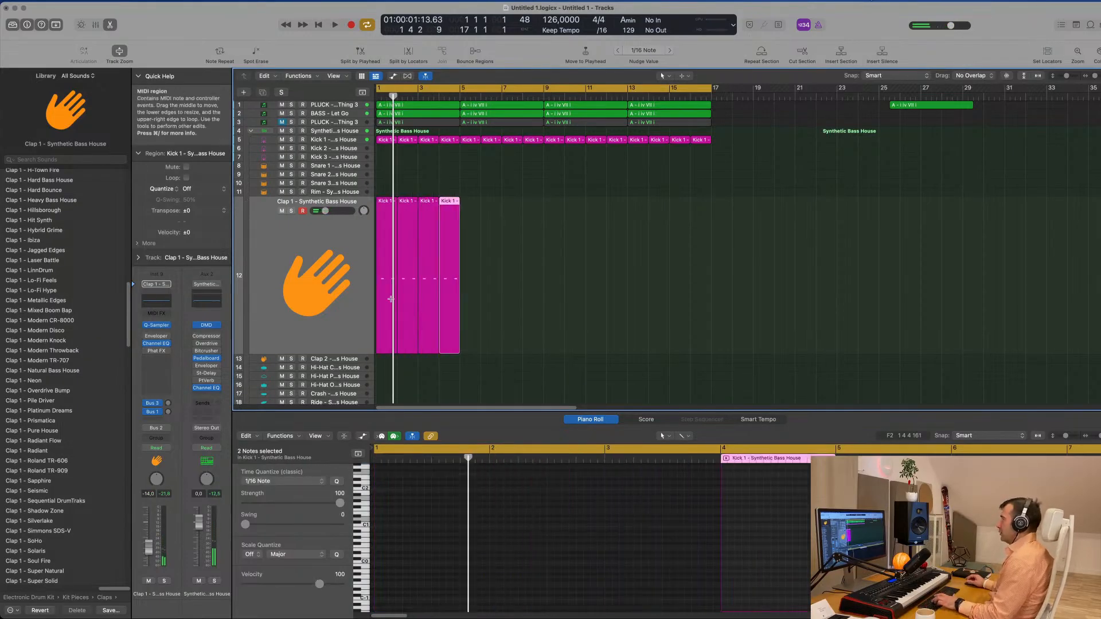
key("super+r")
key("super+r")
key("super+r")
key("super+r")
key("super+r")
key("super+r")
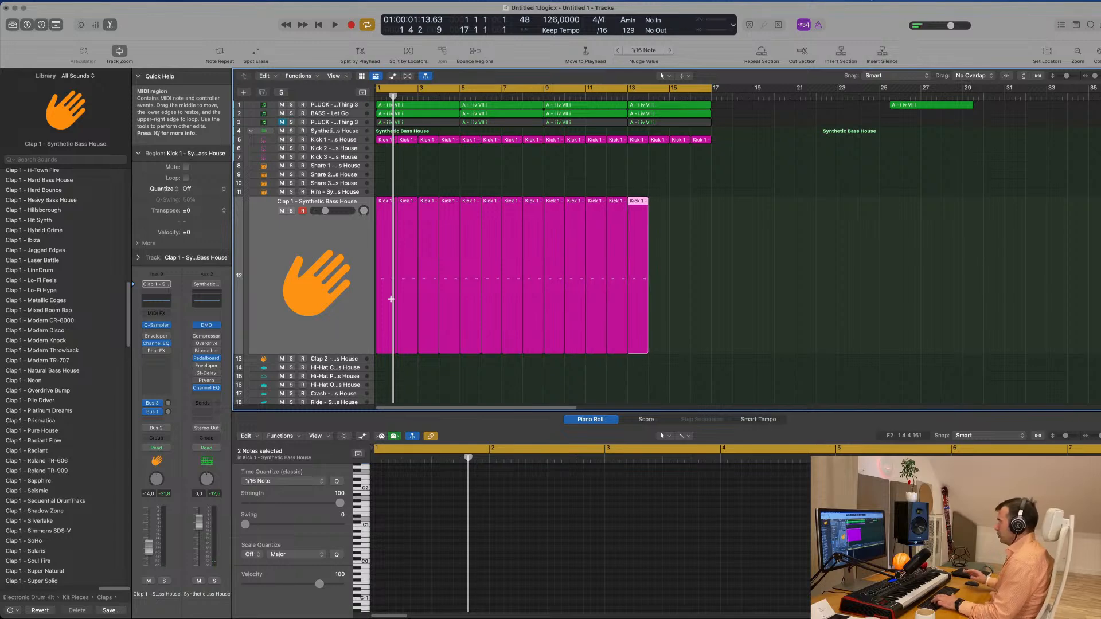
Step: Play the loop with all clap regions selected and set the Clap 1 volume to about -14.4 dB
key("space")
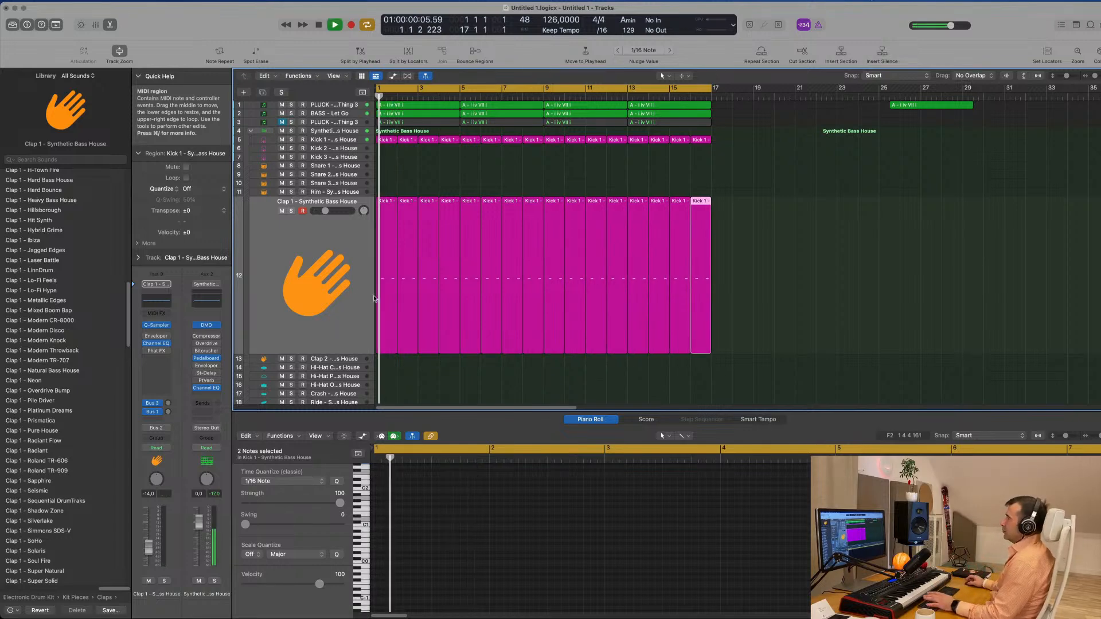
key("super+a")
key("space")
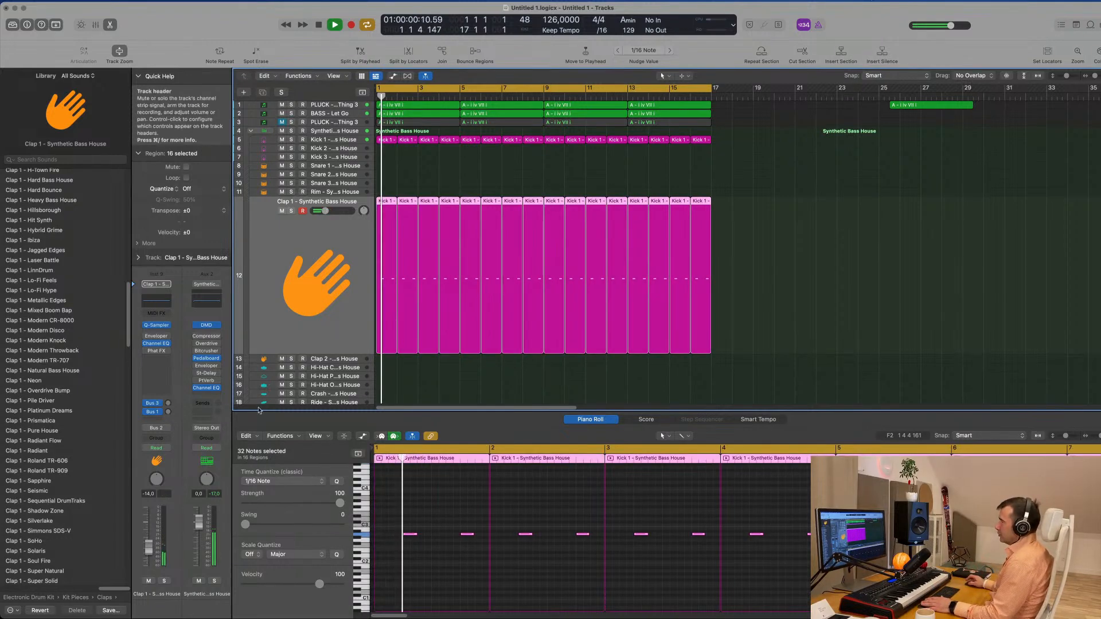
left_click_drag(152, 549, 152, 550)
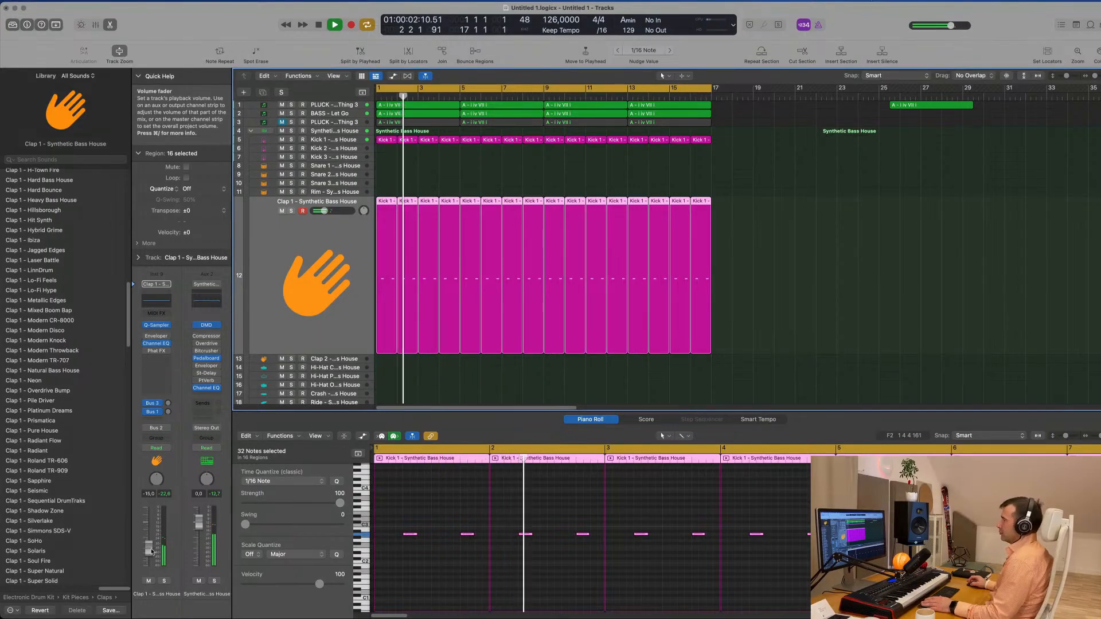
Step: Copy the first kick region to the Hi-Hat Closed track, raise its notes two octaves and shift them an eighth note later onto the offbeats
scroll(335, 280, "down", 3)
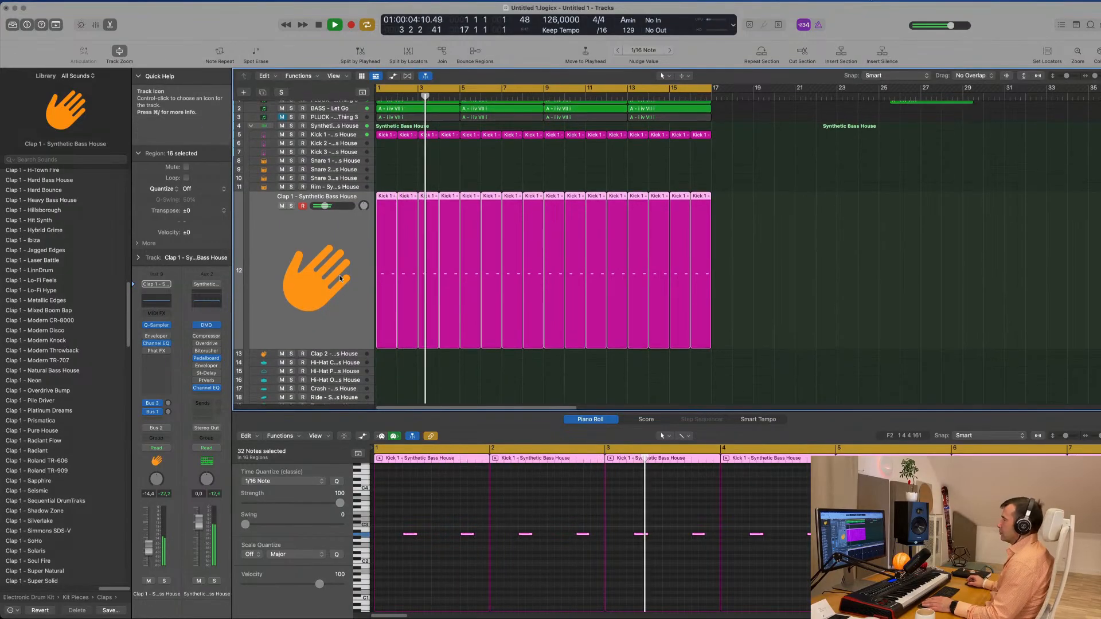
left_click(393, 113)
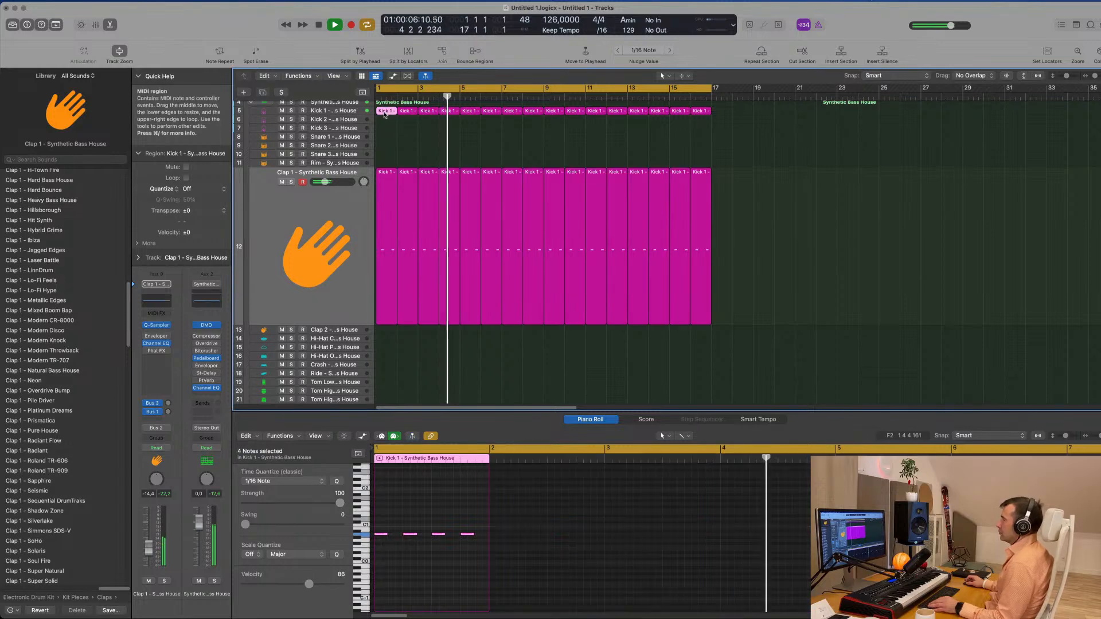
left_click(328, 226)
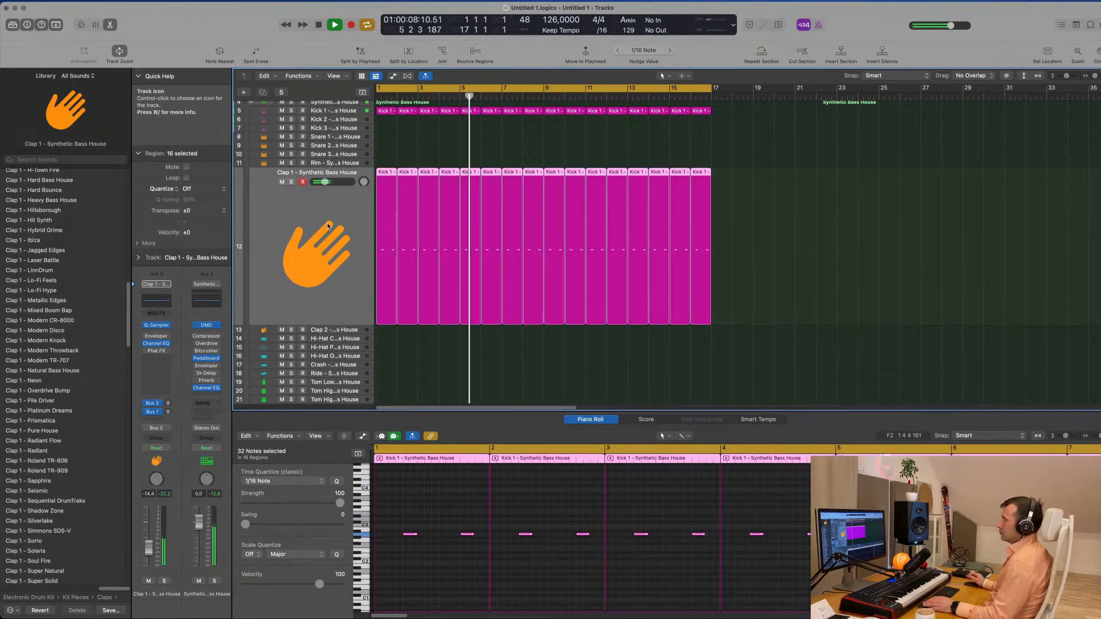
left_click(389, 112)
left_click_drag(386, 111, 380, 339)
key("space")
left_click_drag(383, 525, 476, 550)
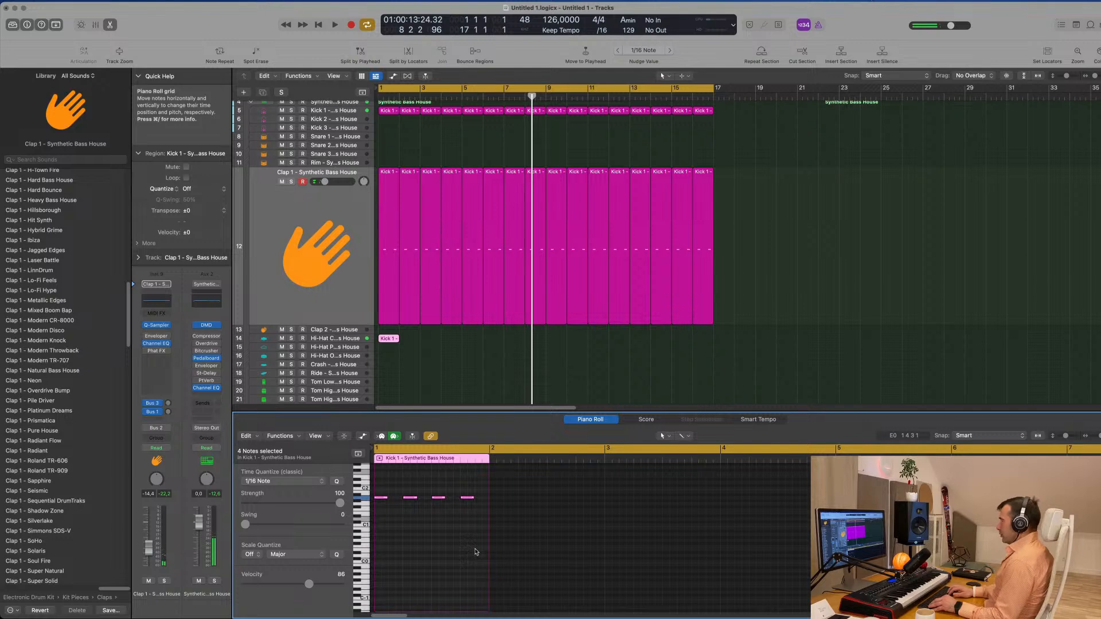
scroll(475, 553, "up", 2)
key("space")
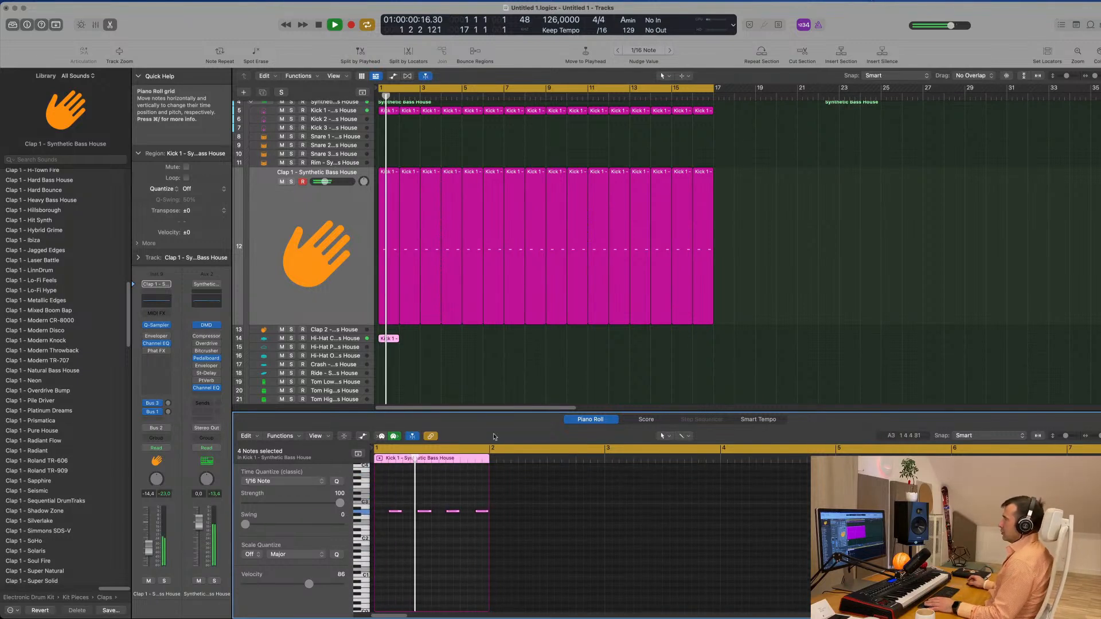
Step: Repeat the one-bar closed hi-hat region until the track fills 16 bars
left_click(388, 339)
key("super+r")
key("super+r")
key("super+r")
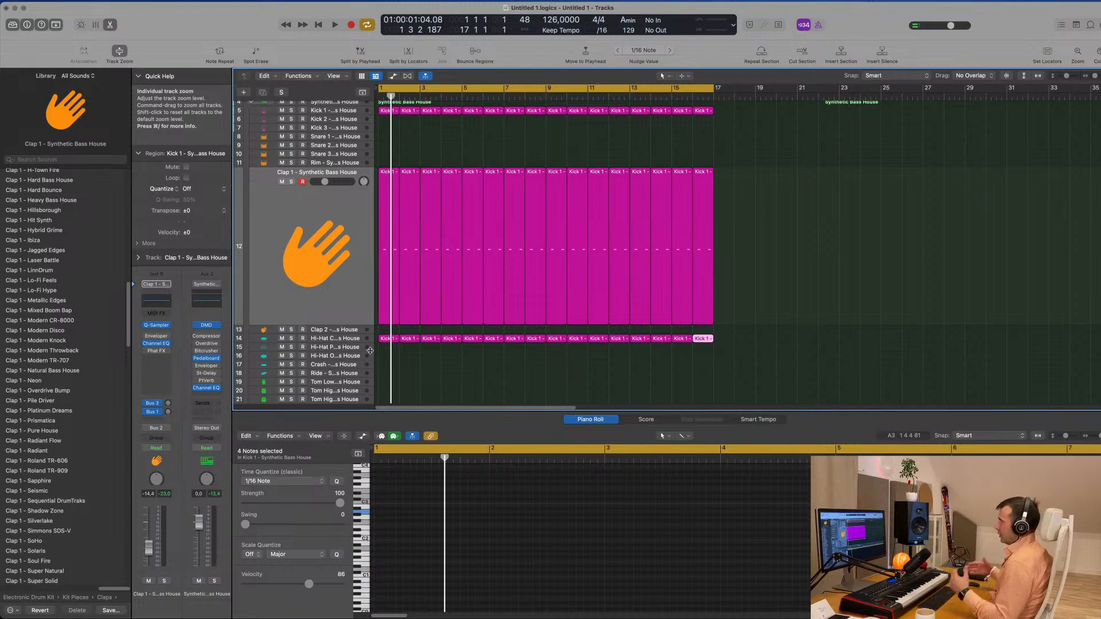
Step: Select the Hi-Hat Closed track and set its volume to about -16.8 dB during playback
left_click(384, 338)
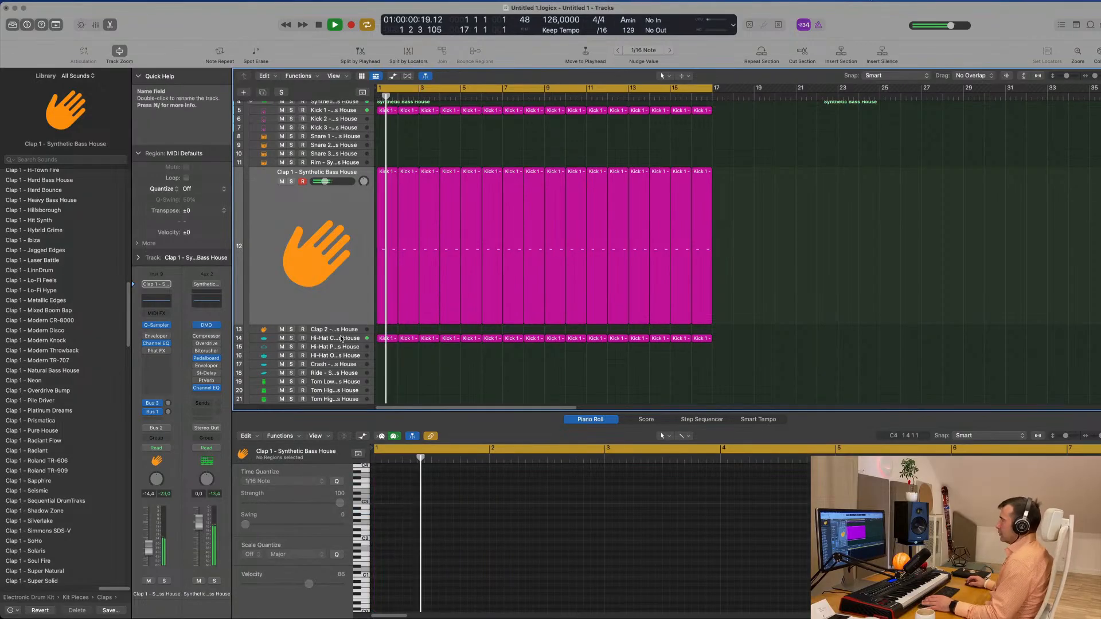
left_click(341, 337)
key("space")
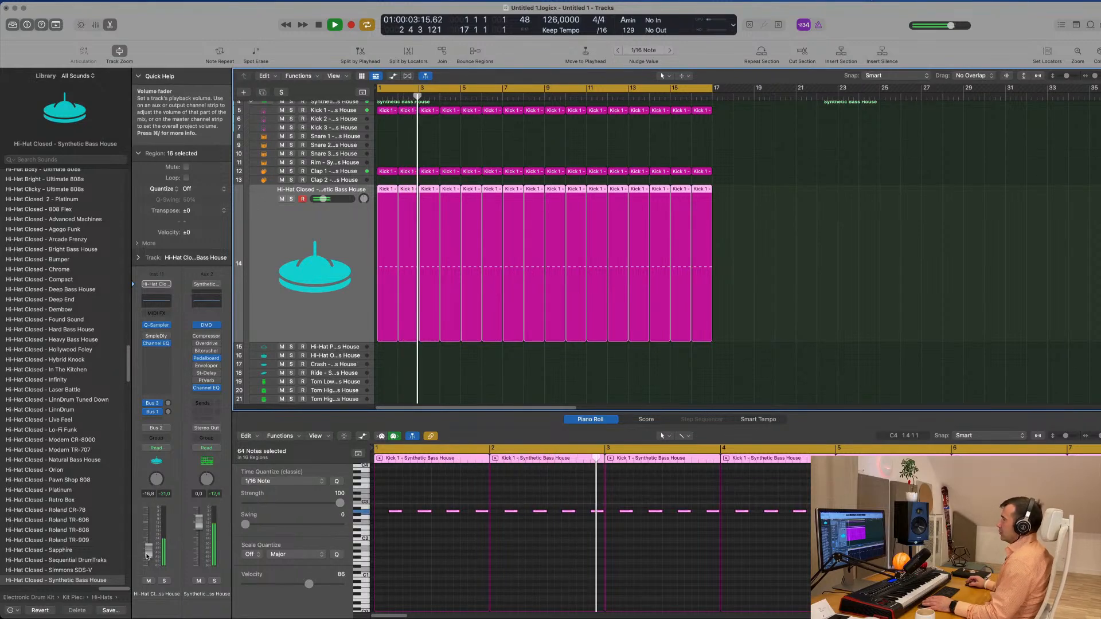
Step: Copy the bar 1 clap region to the Tom Low track and move its second note an eighth note earlier
scroll(481, 373, "down", 5)
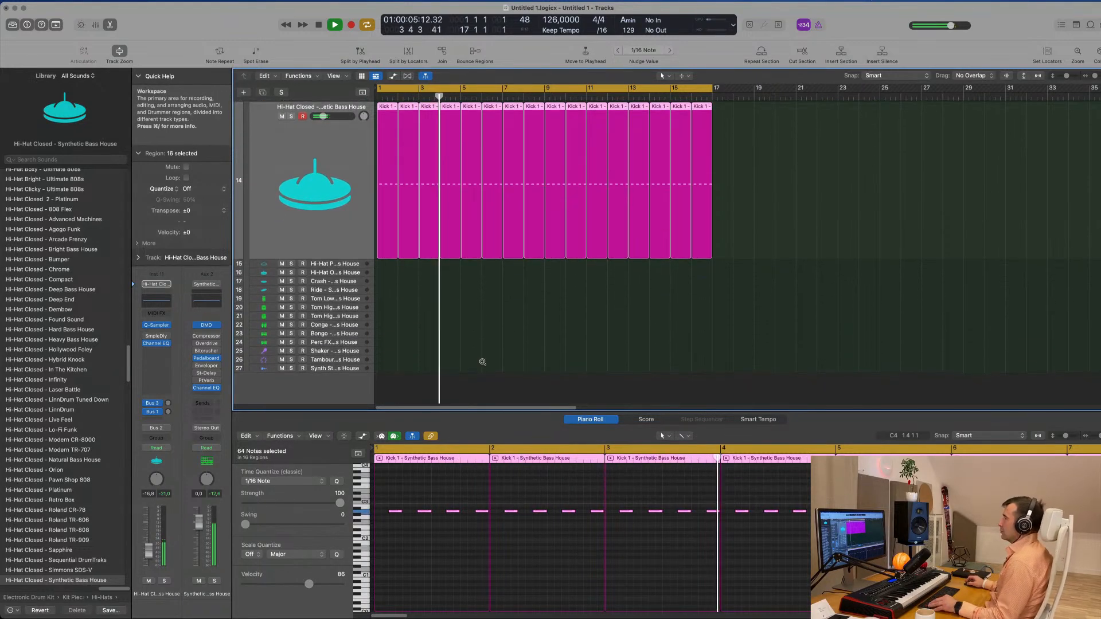
scroll(482, 344, "down", 1)
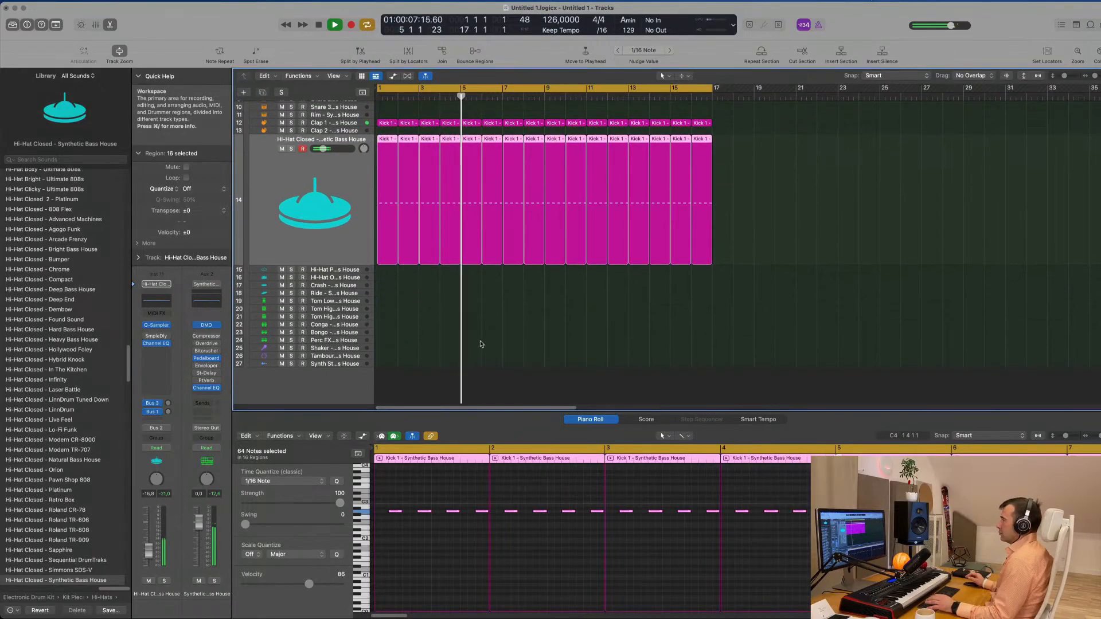
left_click(447, 343)
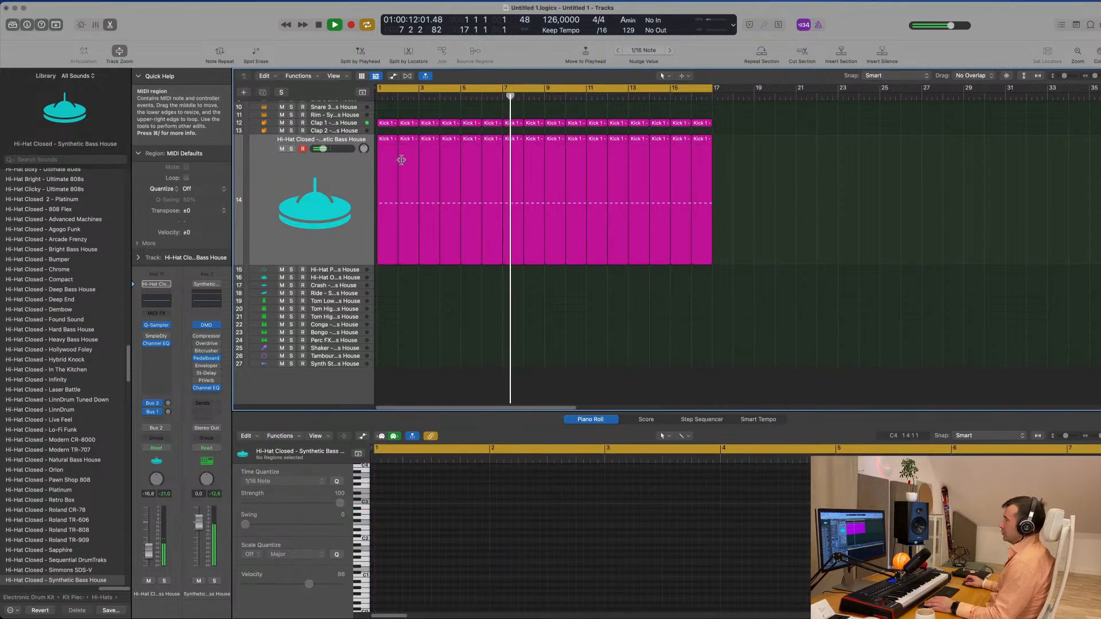
left_click(387, 125)
left_click_drag(387, 176, 387, 304)
left_click_drag(391, 354, 391, 354)
key("Return")
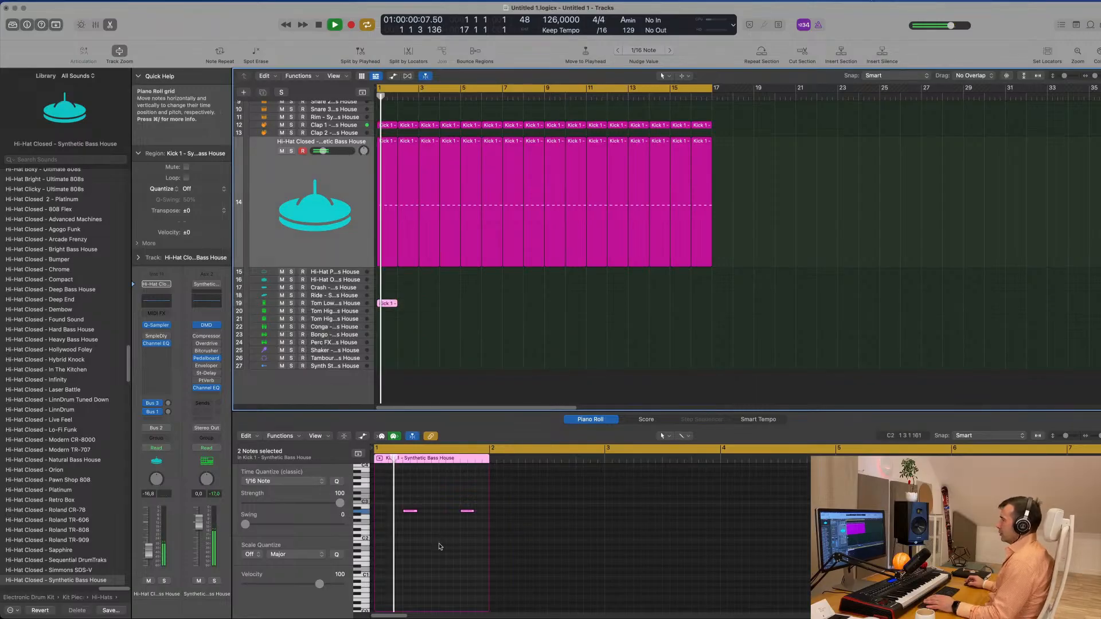
left_click(387, 492)
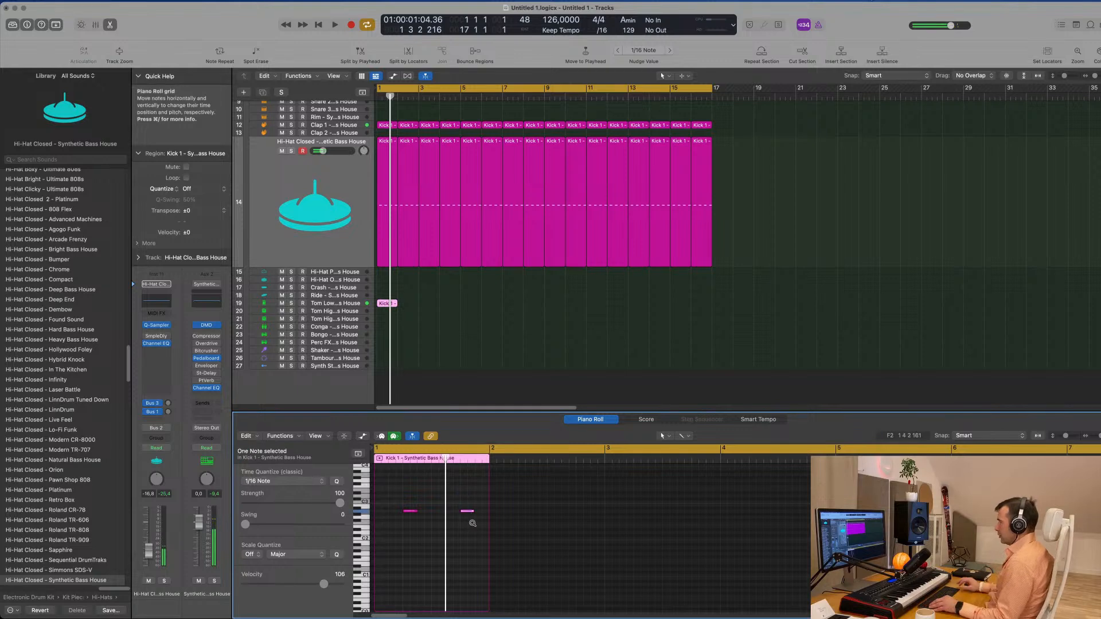
key("space")
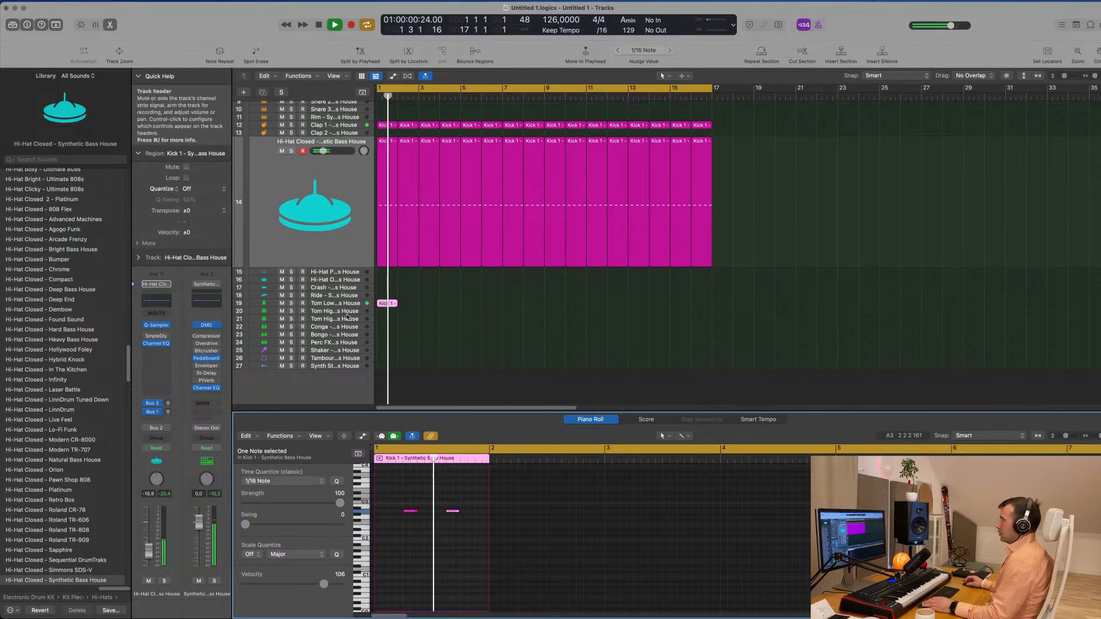
Step: Select the Tom Low track, play from bar 1 and set its volume to about -13.4 dB
left_click(336, 304)
key("Return")
left_click_drag(148, 536, 147, 552)
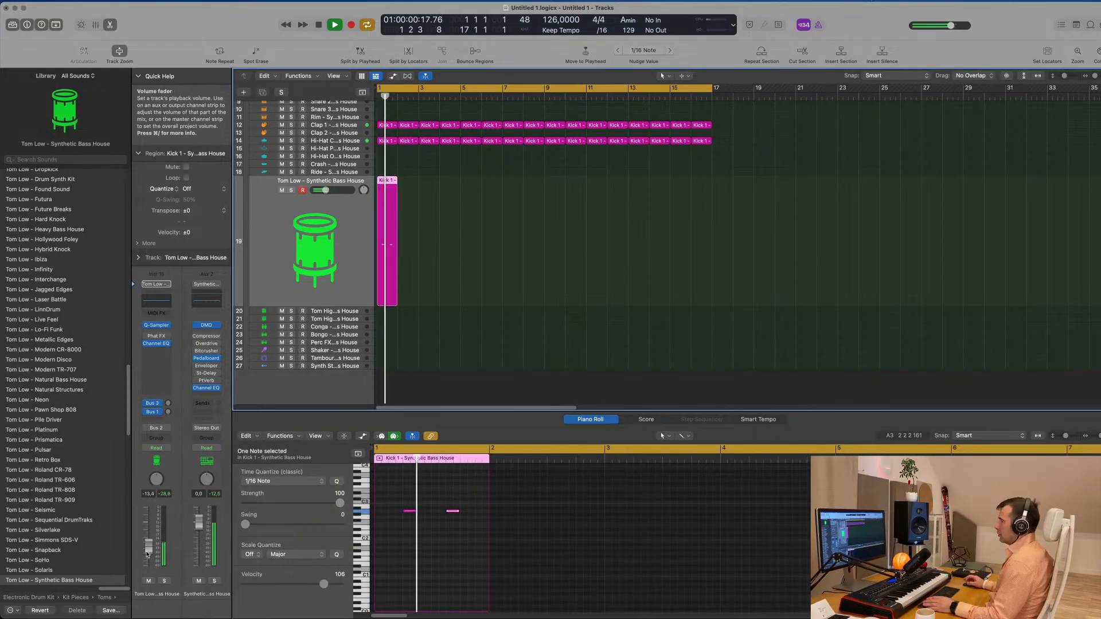
key("space")
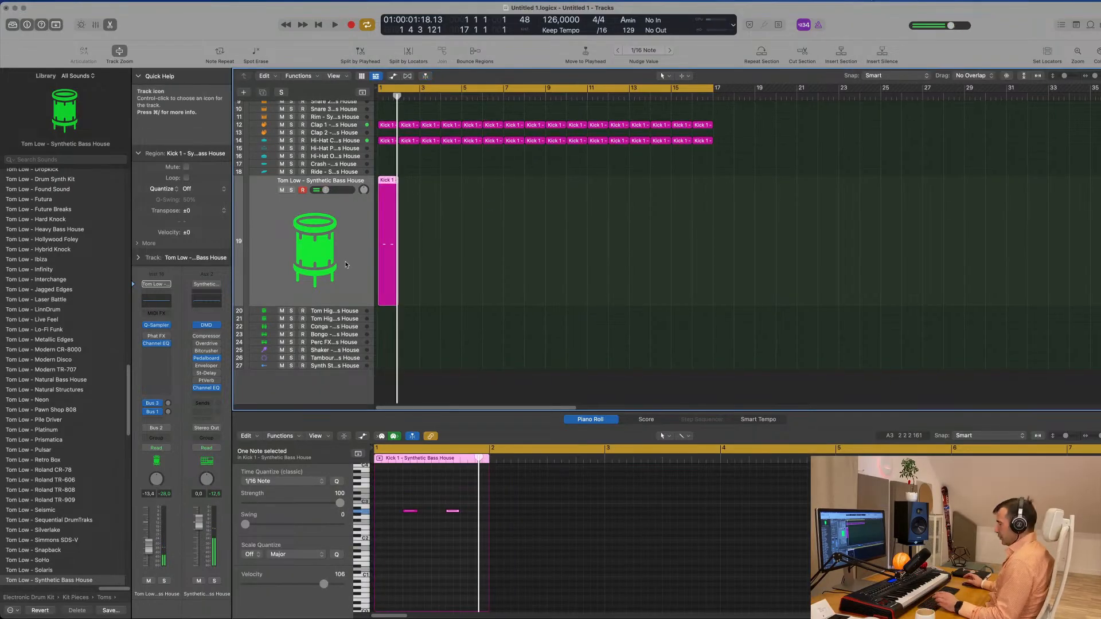
Step: Repeat the one-bar Tom Low region until the track fills 16 bars
key("super+r")
key("super+r")
key("super+r")
key("super+r")
key("super+r")
key("super+r")
key("super+r")
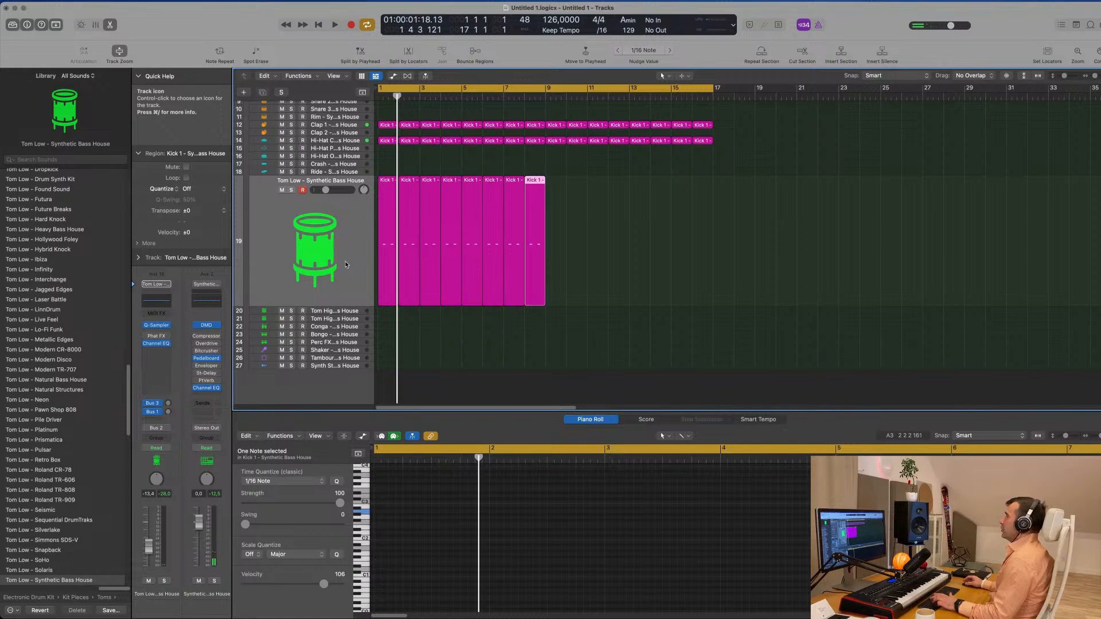
left_click(353, 240)
key("super+r")
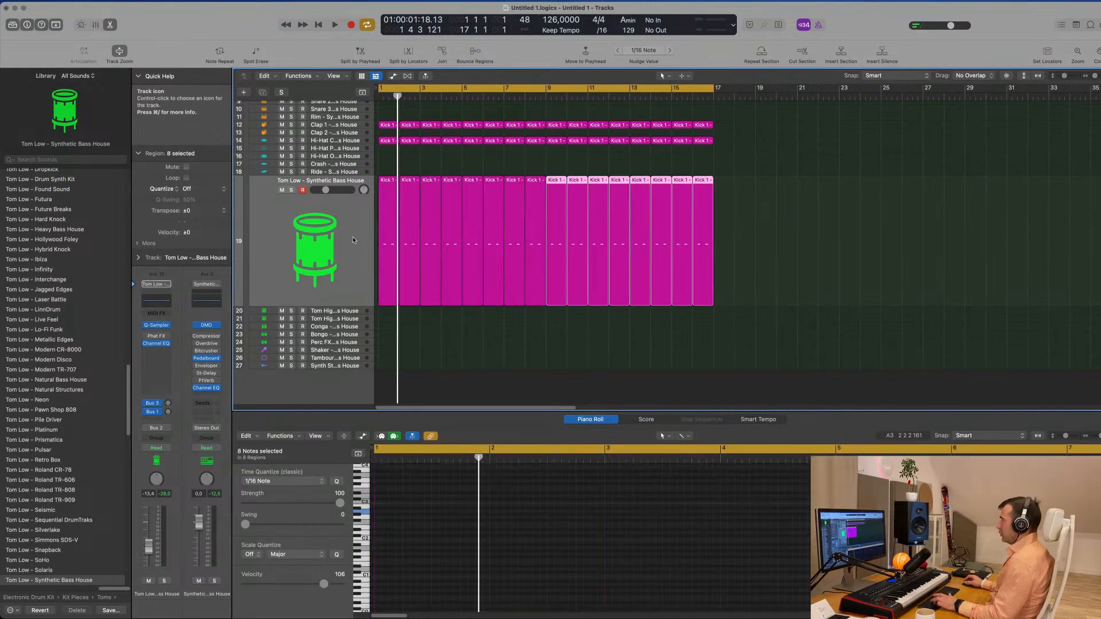
Step: Play the Tom Low pattern from the start and raise the track's volume to about -12.6 dB
left_click(343, 261)
key("space")
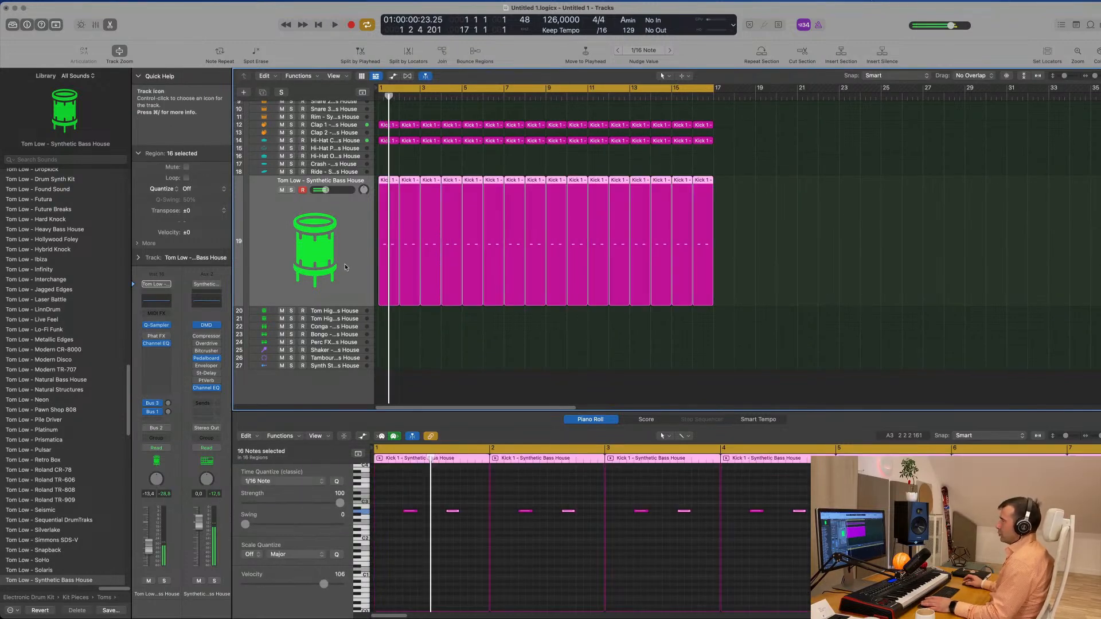
left_click(410, 566)
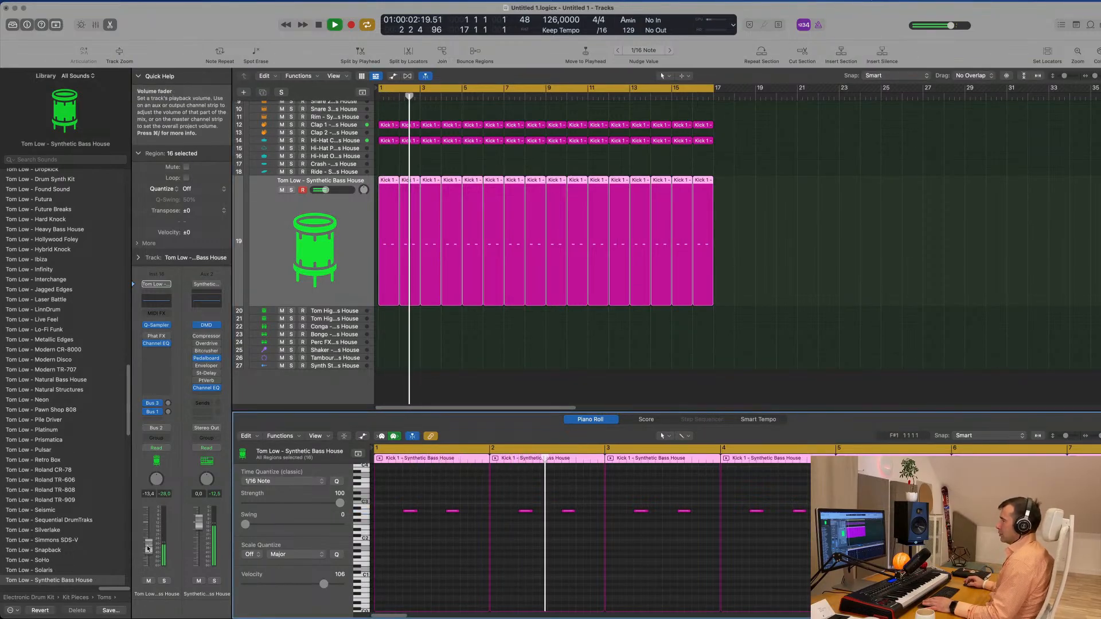
scroll(447, 343, "down", 1)
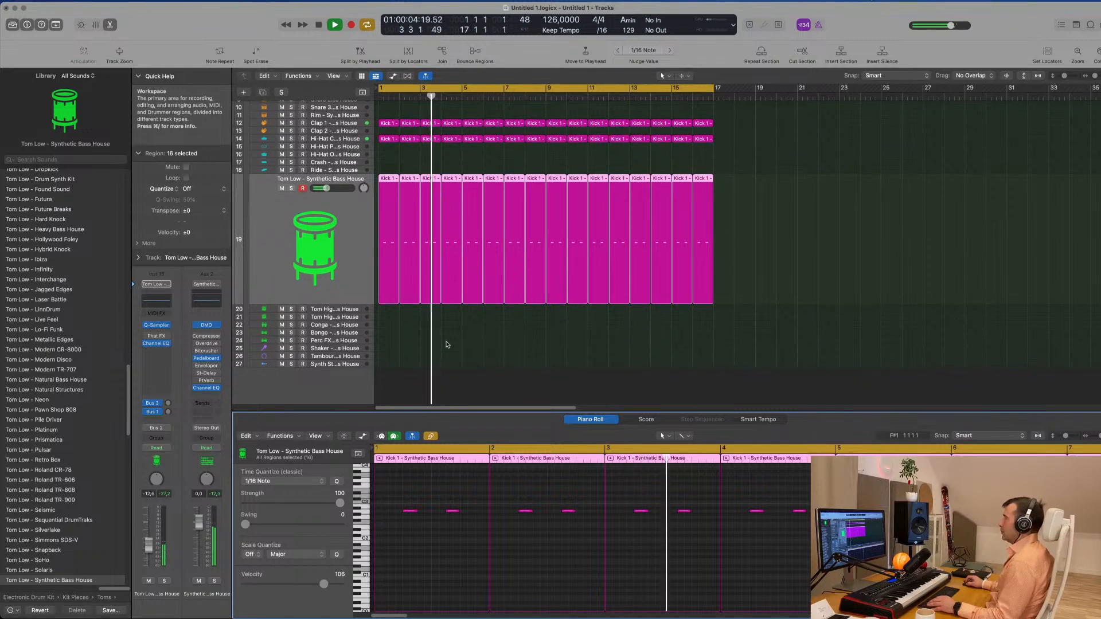
Step: Copy the bar 1 Tom Low region to the start of the Conga track and play it
left_click(388, 190)
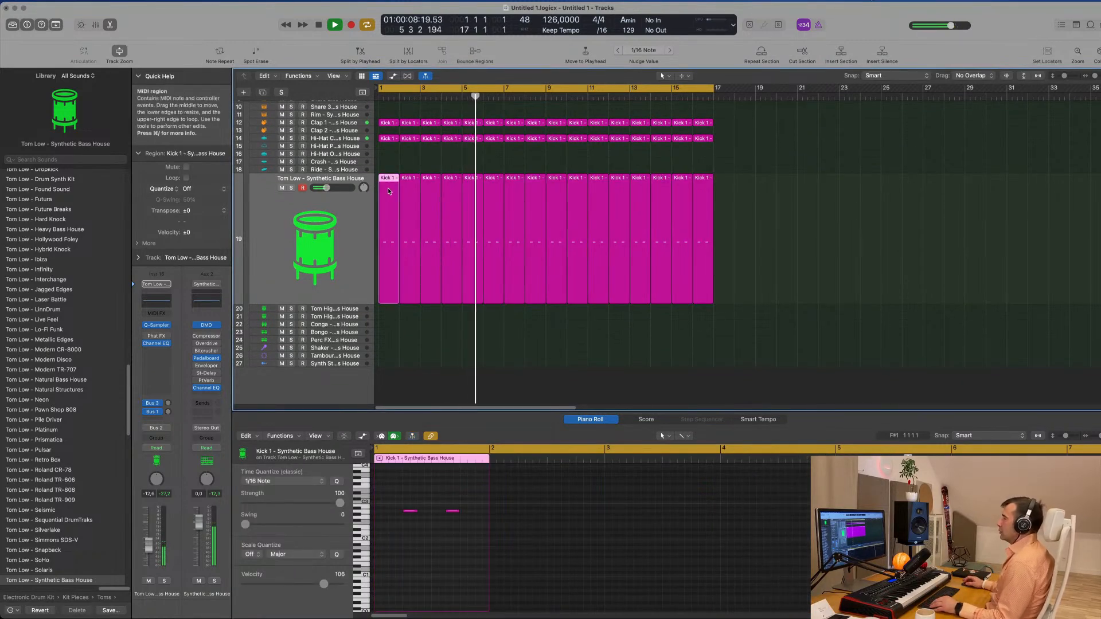
left_click_drag(388, 287, 387, 327)
key("Return")
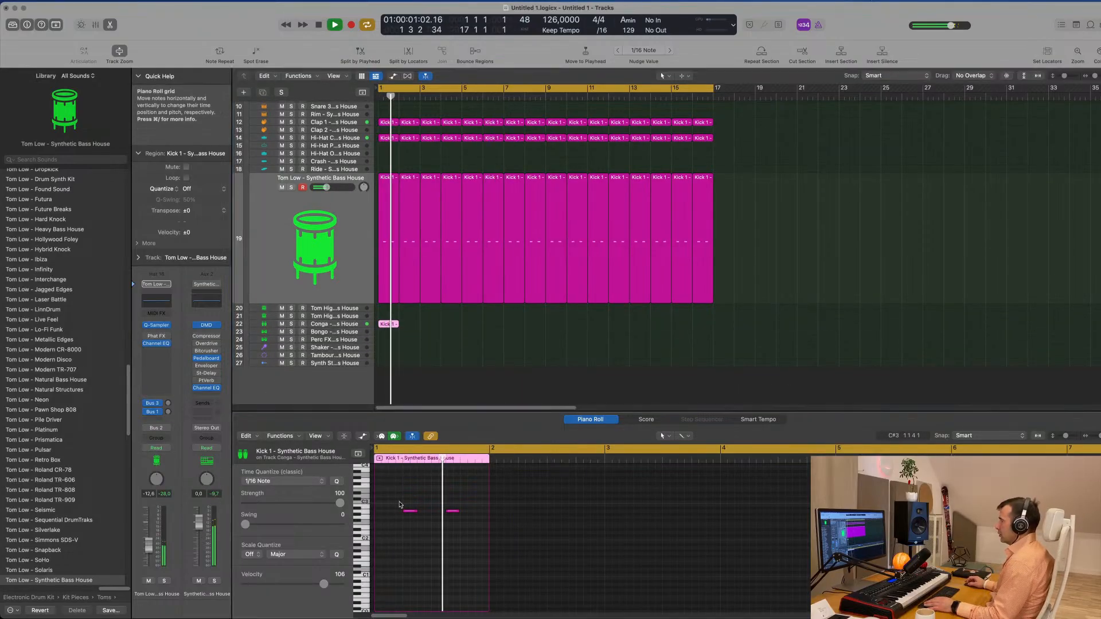
Step: Move both Conga notes three sixteenths later, and the second note one more sixteenth later
left_click_drag(396, 503, 466, 538)
key("Return")
key("space")
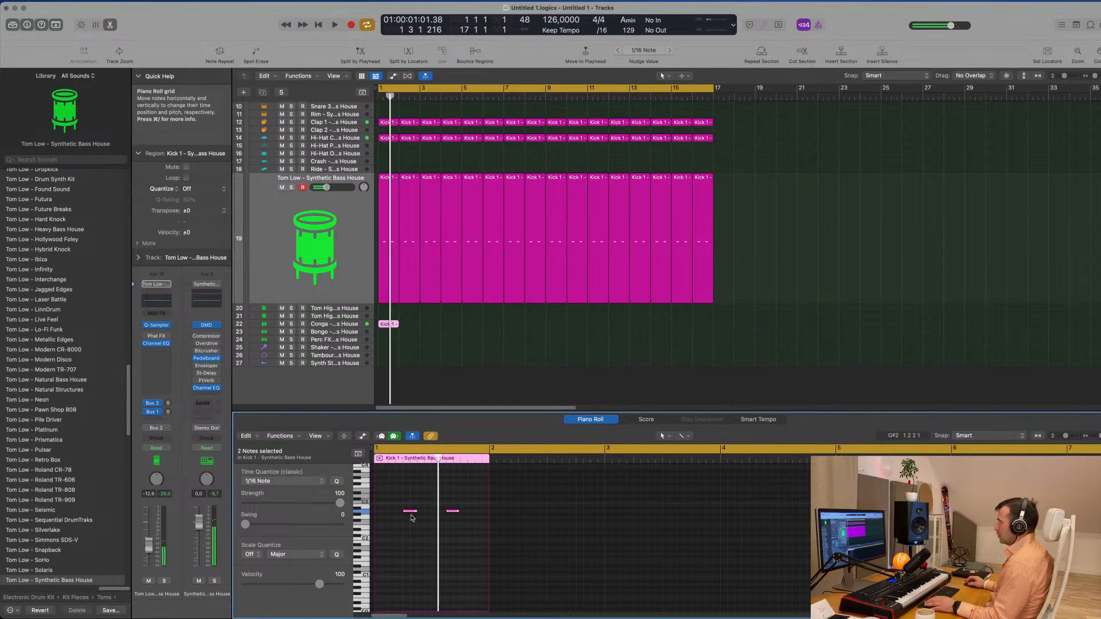
left_click_drag(411, 514, 433, 514)
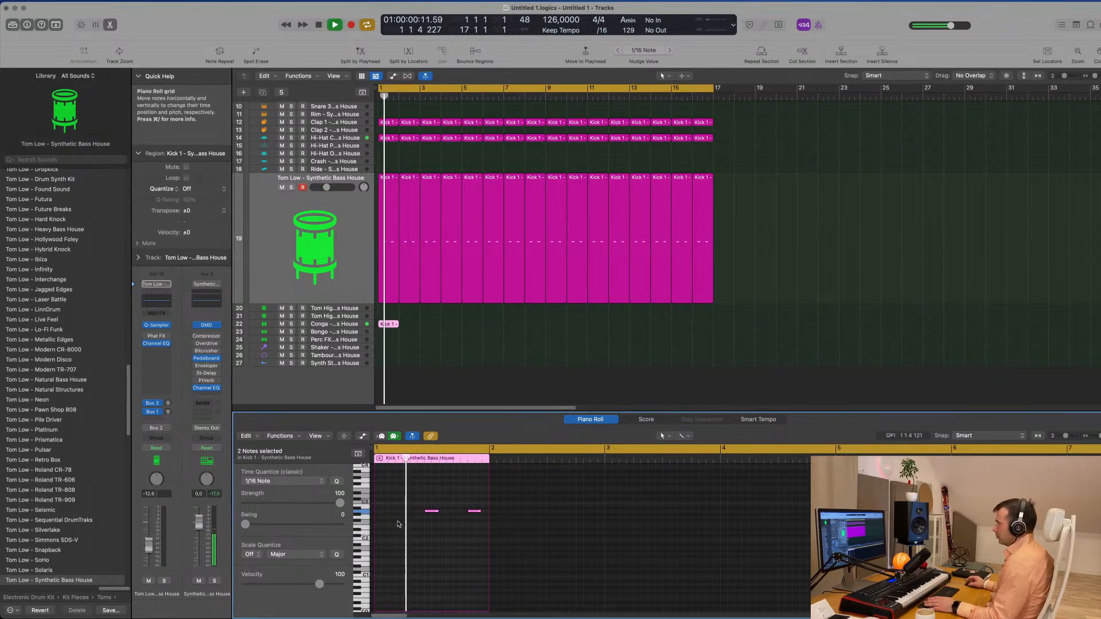
left_click(474, 511)
key("space")
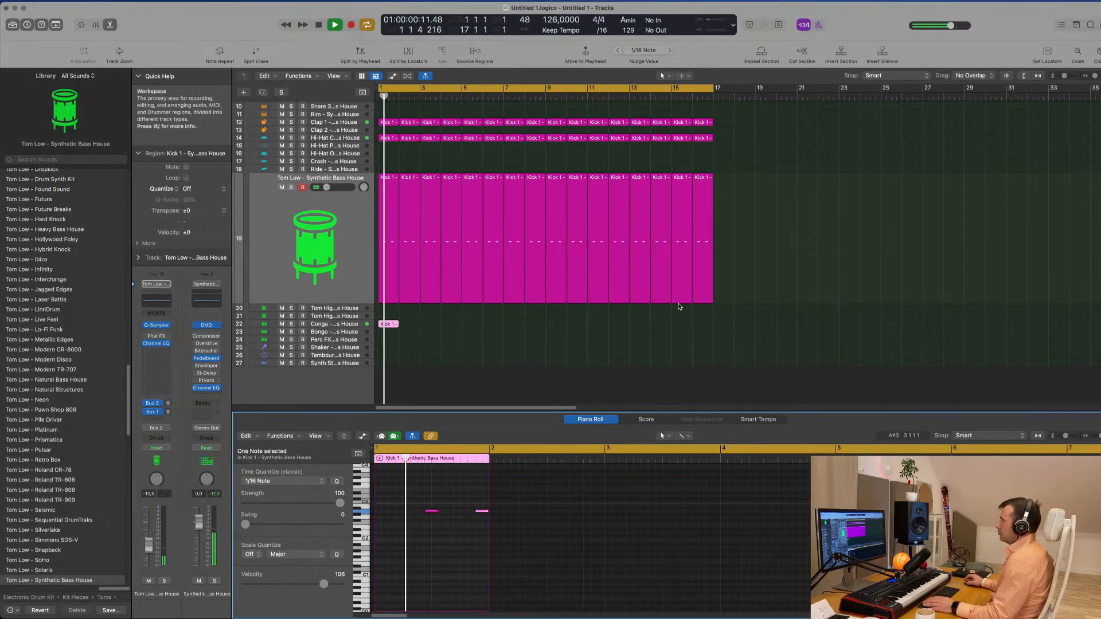
Step: Select the Conga track and raise its reverb and delay send levels on Bus 3 and Bus 1 during playback
left_click(341, 324)
key("space")
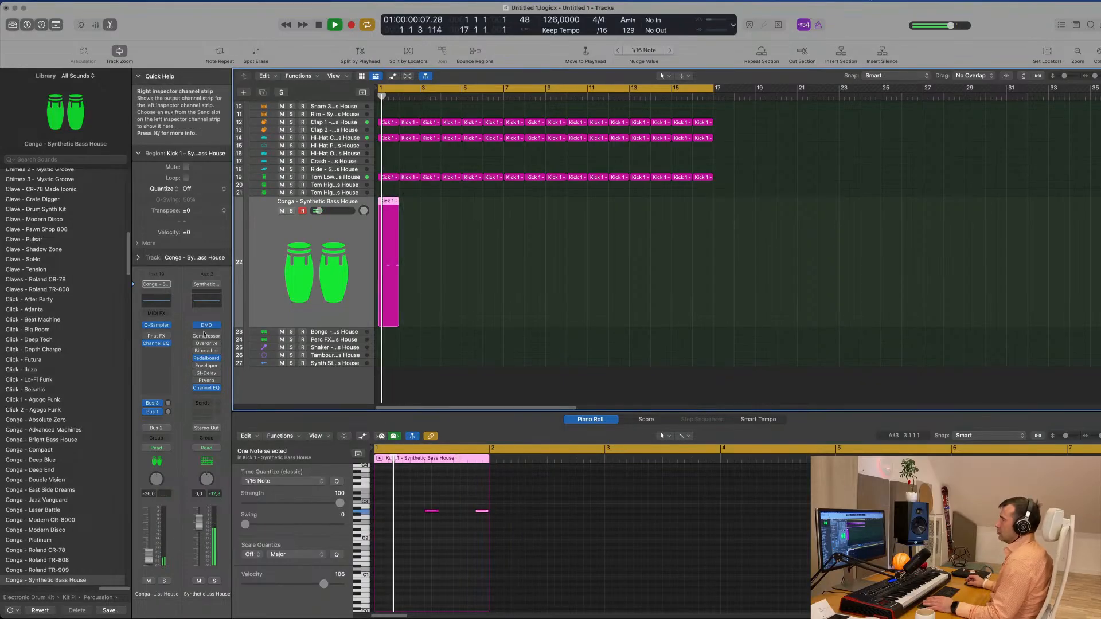
left_click(168, 405)
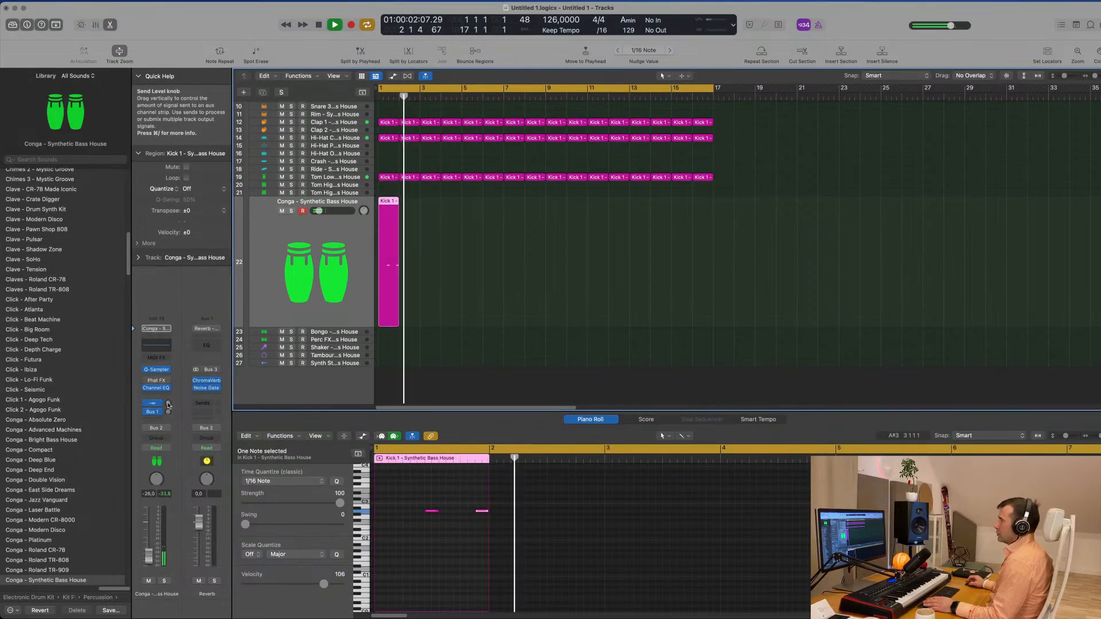
left_click_drag(169, 406, 172, 415)
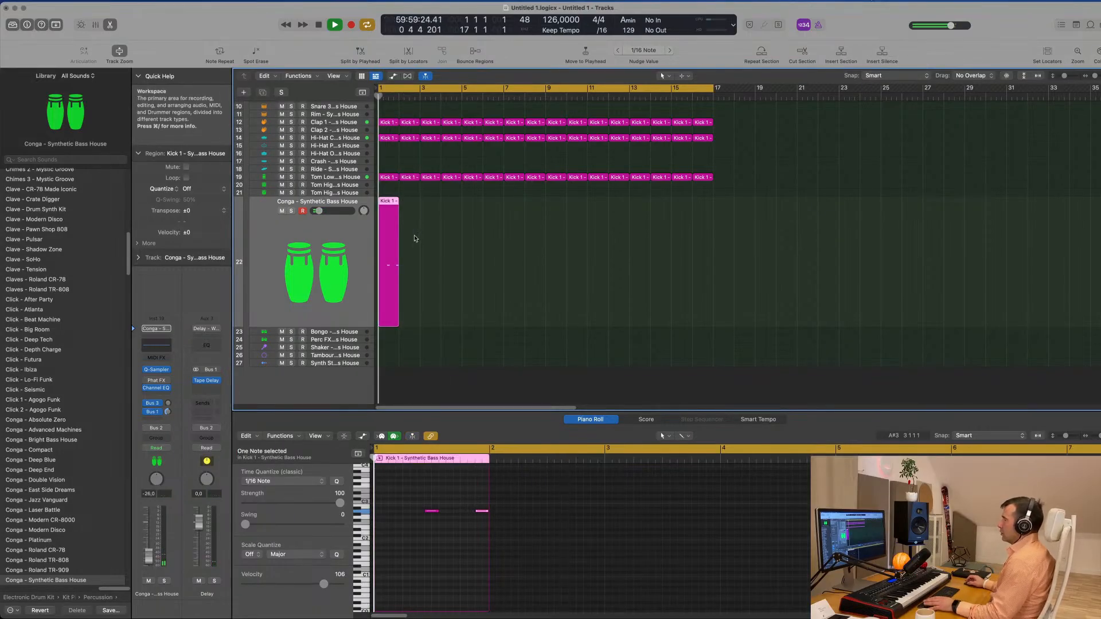
Step: Copy the Conga region to every second bar from bar 3 through bar 15
left_click_drag(393, 202, 475, 210)
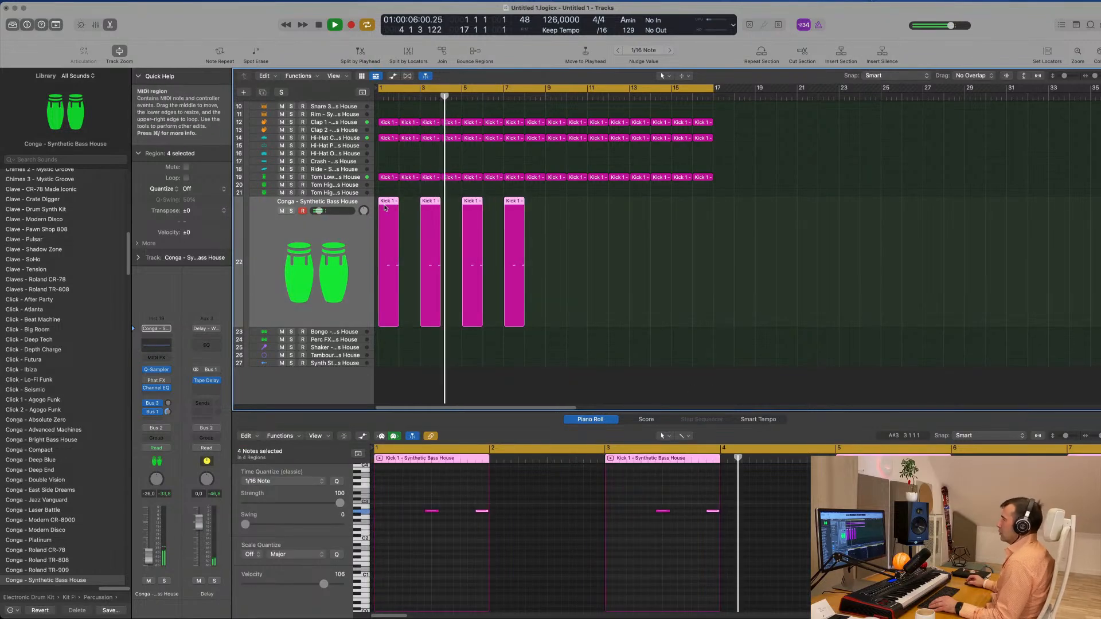
left_click_drag(388, 205, 552, 219)
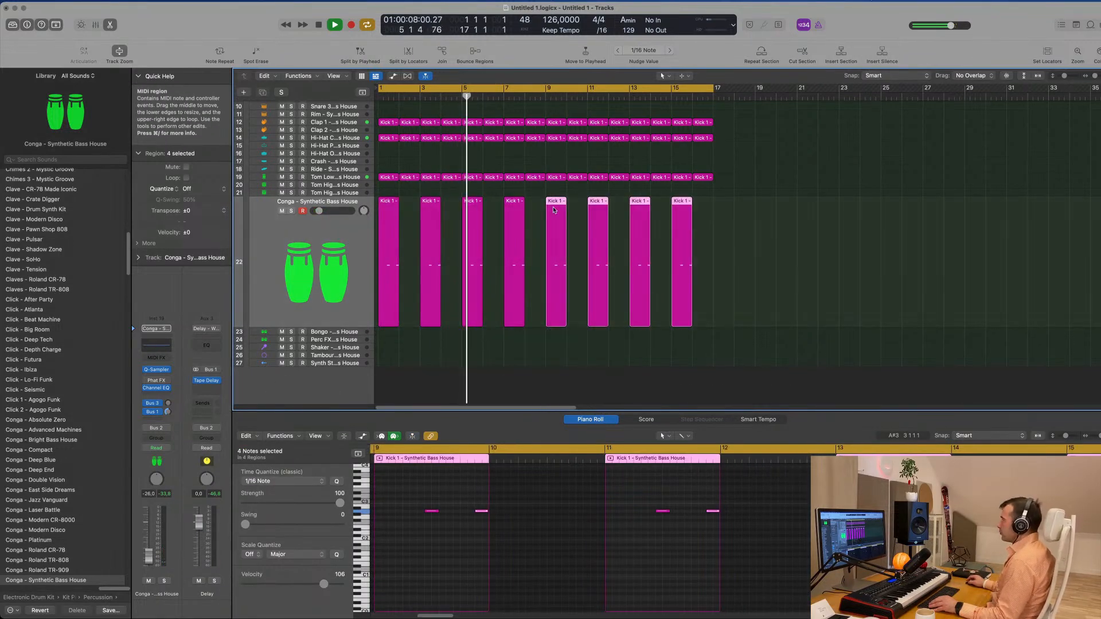
key("super+Up")
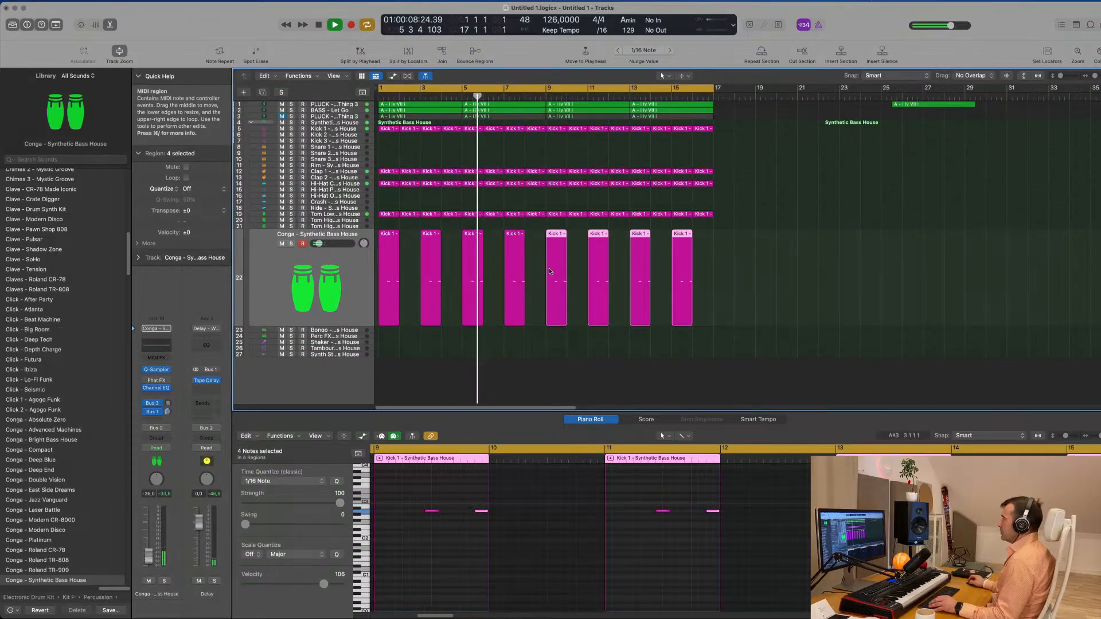
Step: Duplicate the muted third pluck track and copy the spare chord region near bar 25 to bar 1 of the new track
left_click(345, 111)
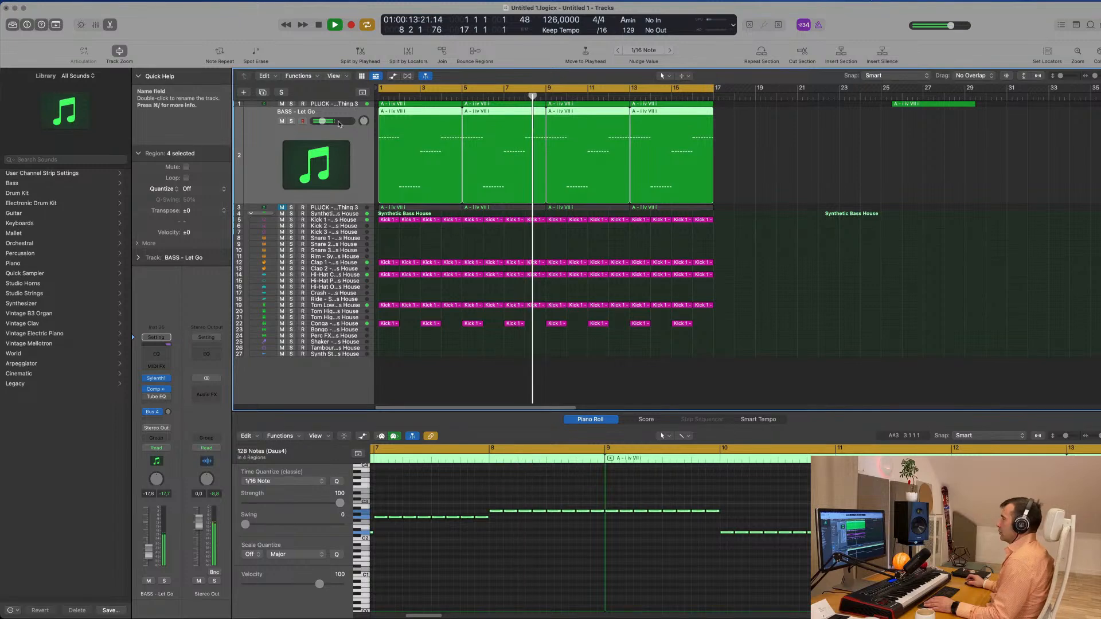
left_click(356, 103)
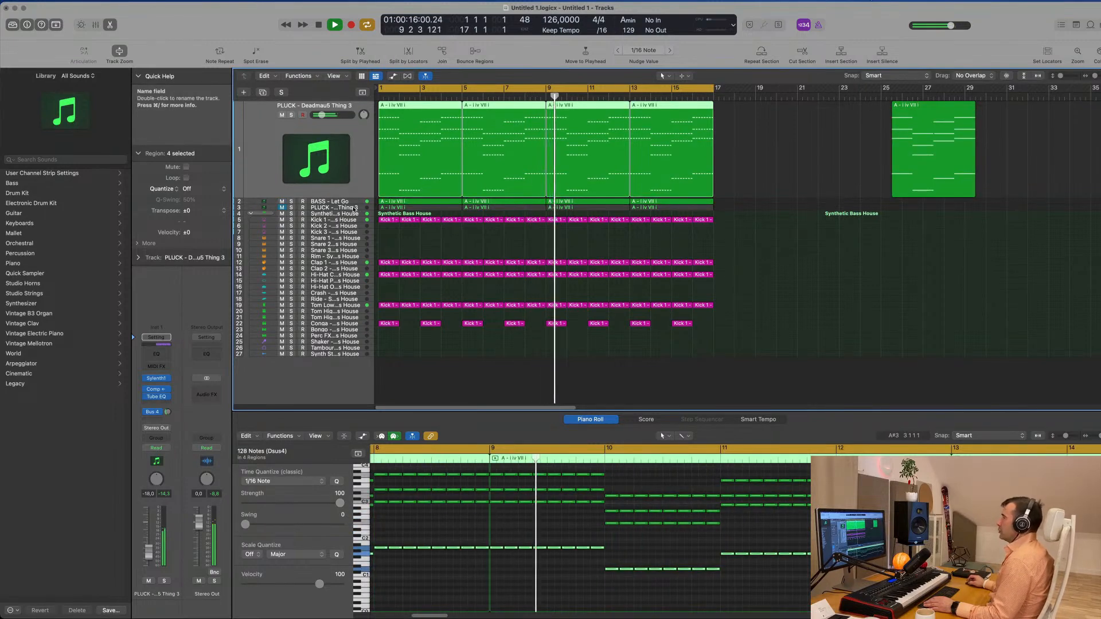
left_click(356, 208)
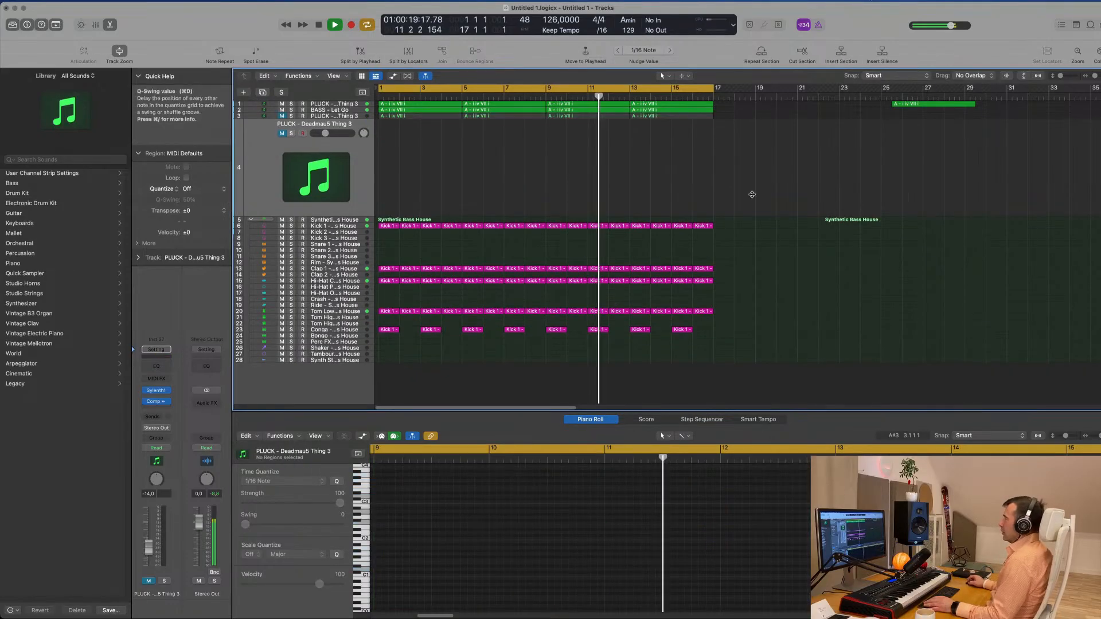
left_click(923, 104)
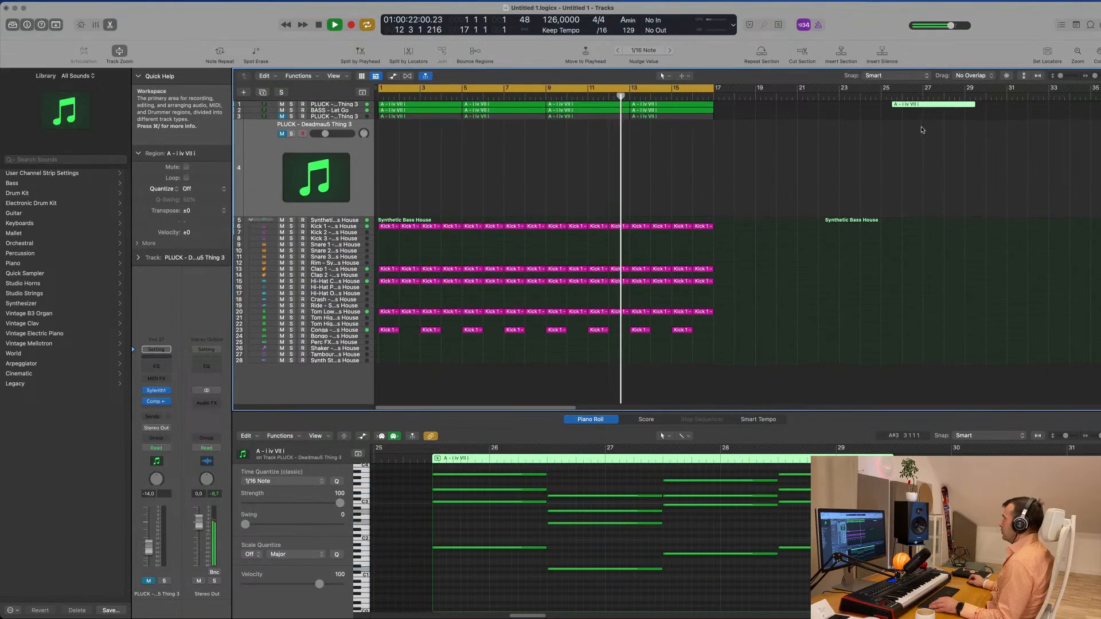
left_click_drag(923, 104, 383, 167)
Step: Play the arrangement from bar 1 and unmute the duplicated pluck track with the long chords
key("space")
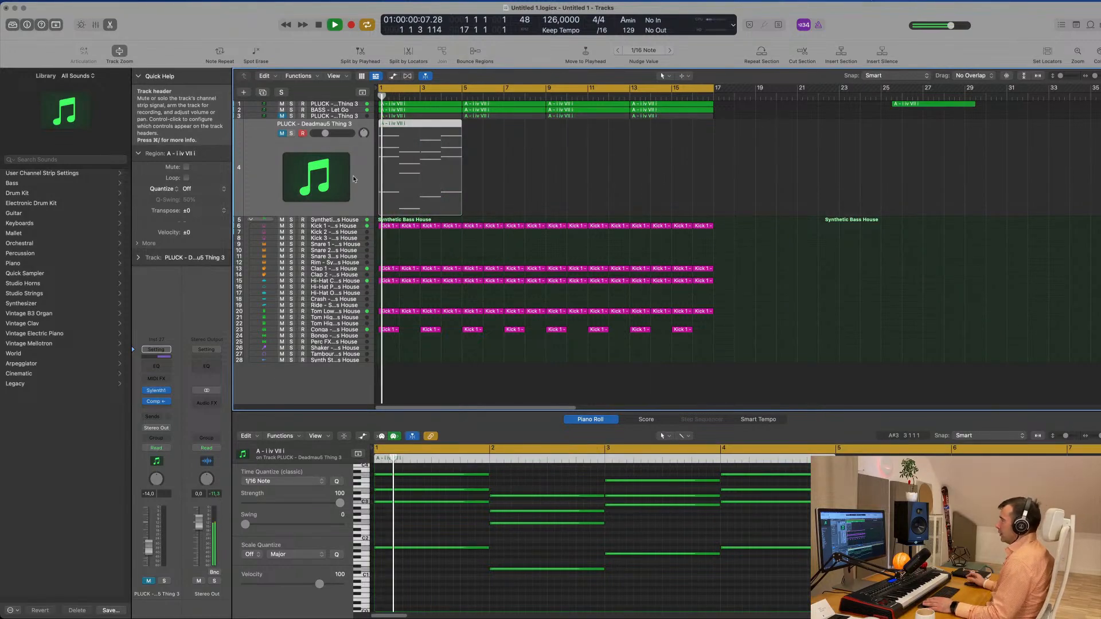
key("space")
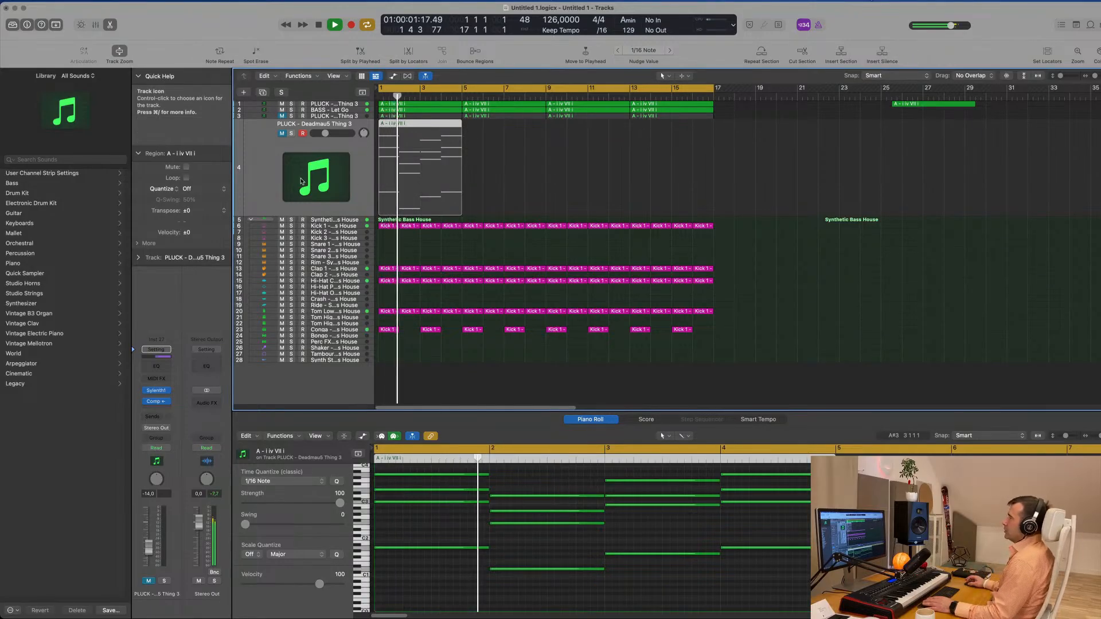
key("Return")
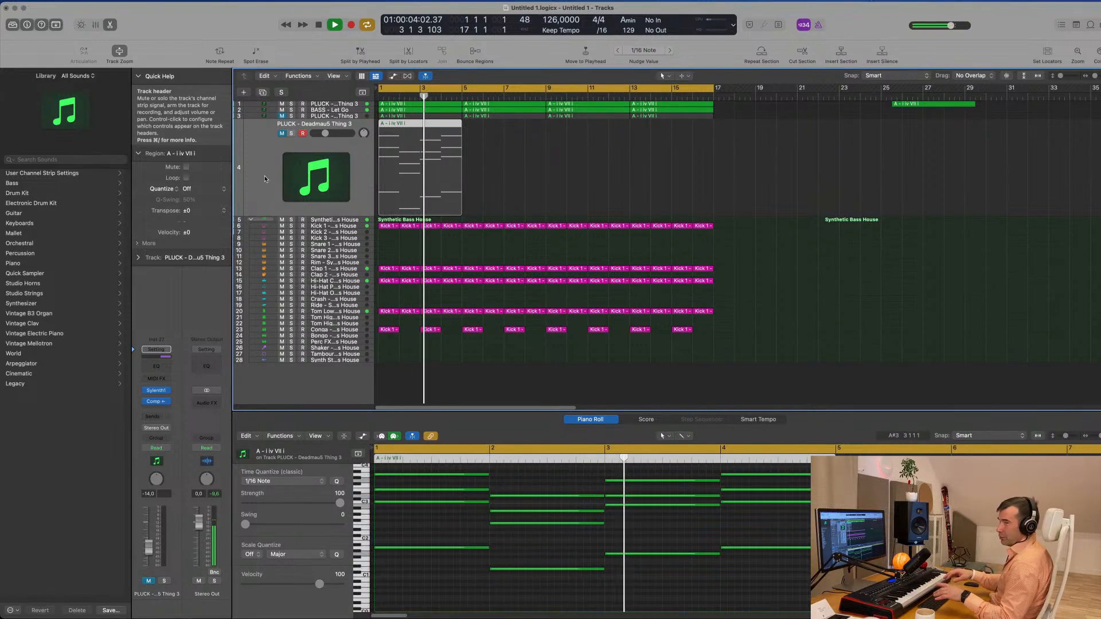
key("space")
key("Return")
key("space")
left_click(282, 133)
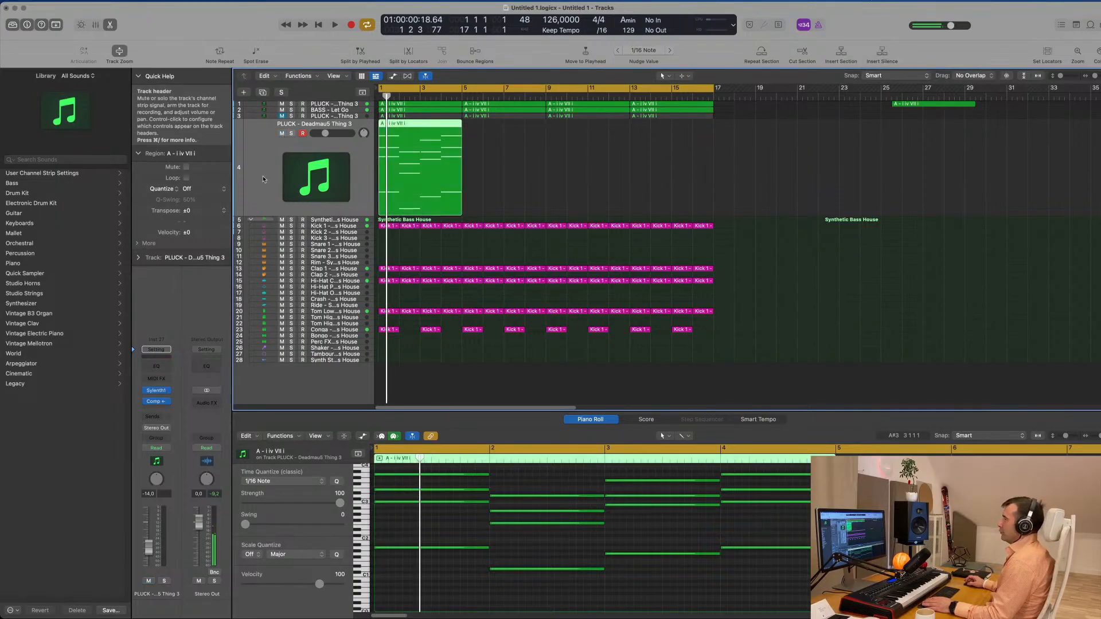
Step: Replace Sylenth1 on the new track with Alchemy and load the Ensemble Ultima preset from the Pads category
left_click(169, 391)
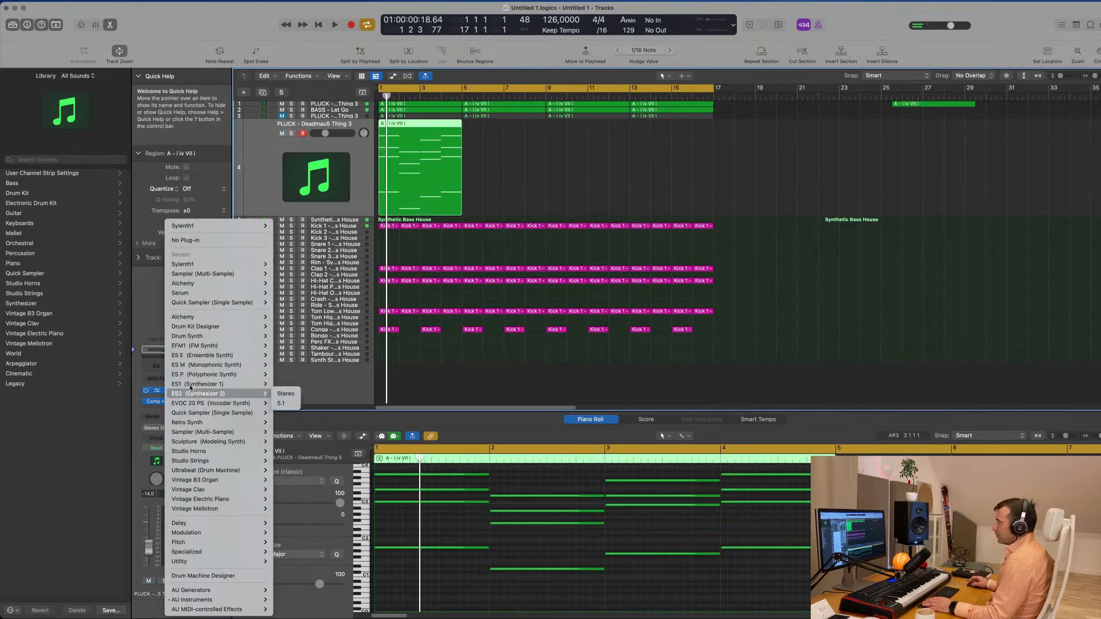
left_click(285, 284)
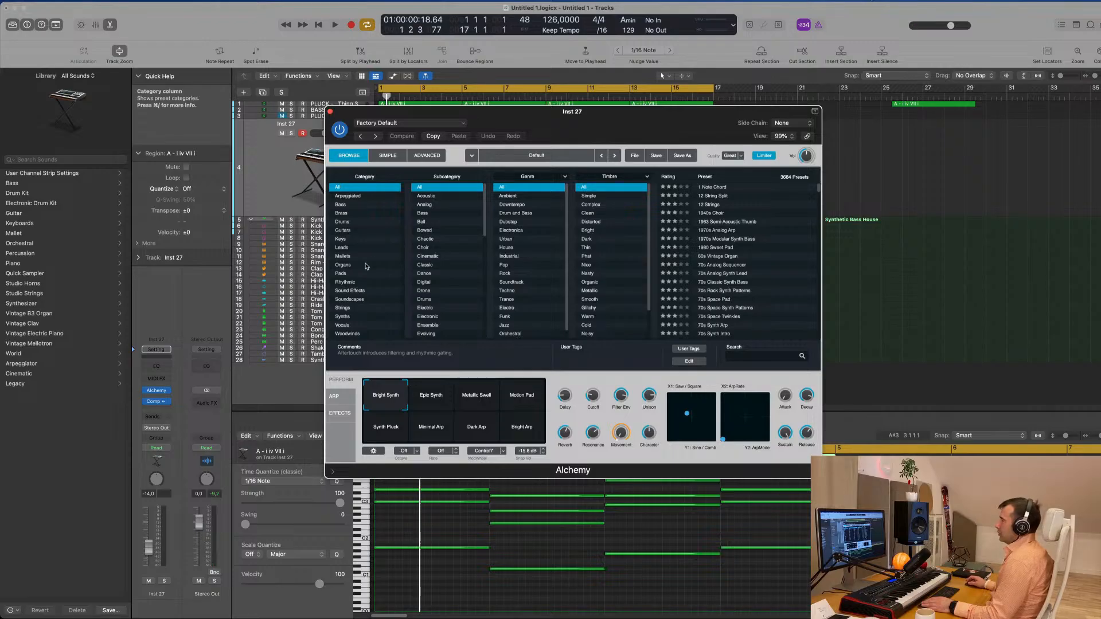
left_click(344, 273)
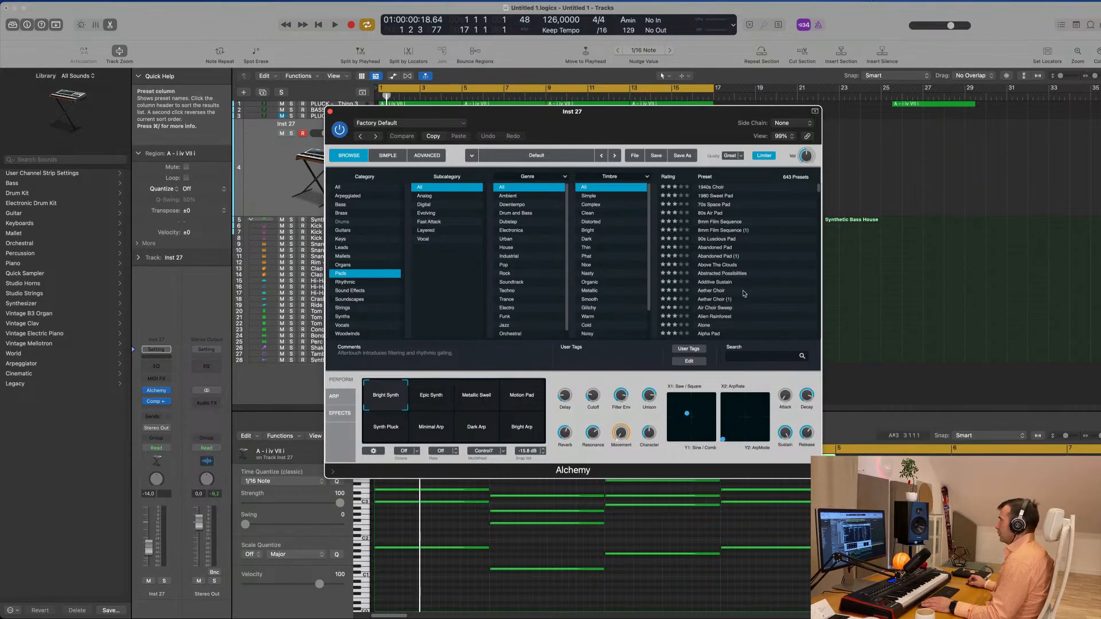
scroll(776, 271, "down", 15)
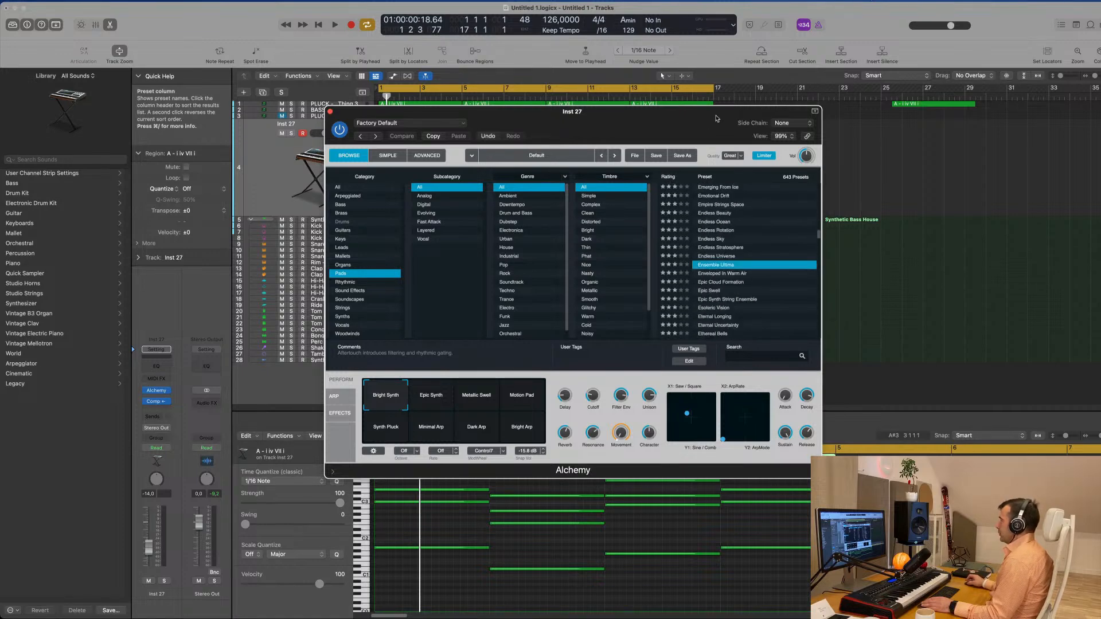
left_click_drag(717, 120, 954, 116)
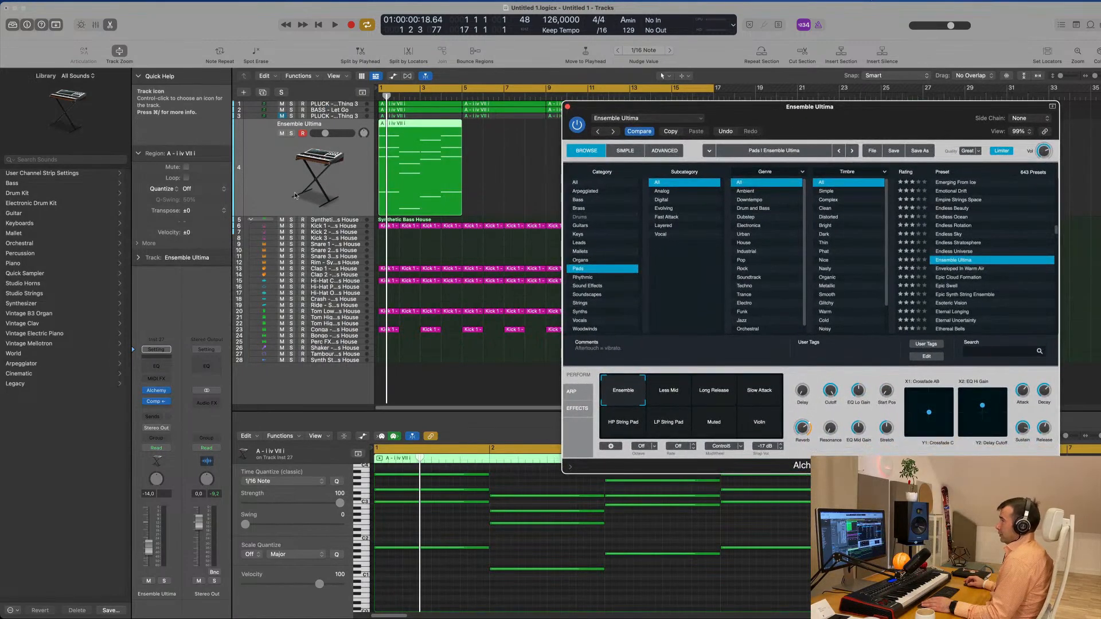
Step: Play the pad chords and lower the Ensemble Ultima track's volume to about -18 dB
left_click(295, 195)
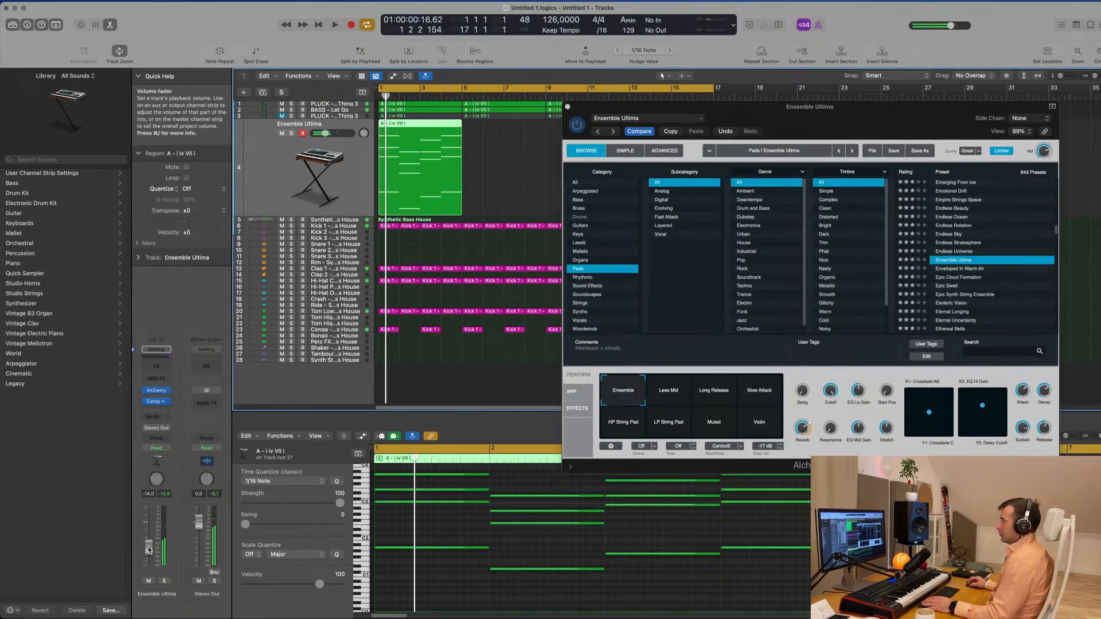
key("space")
left_click_drag(147, 553, 147, 557)
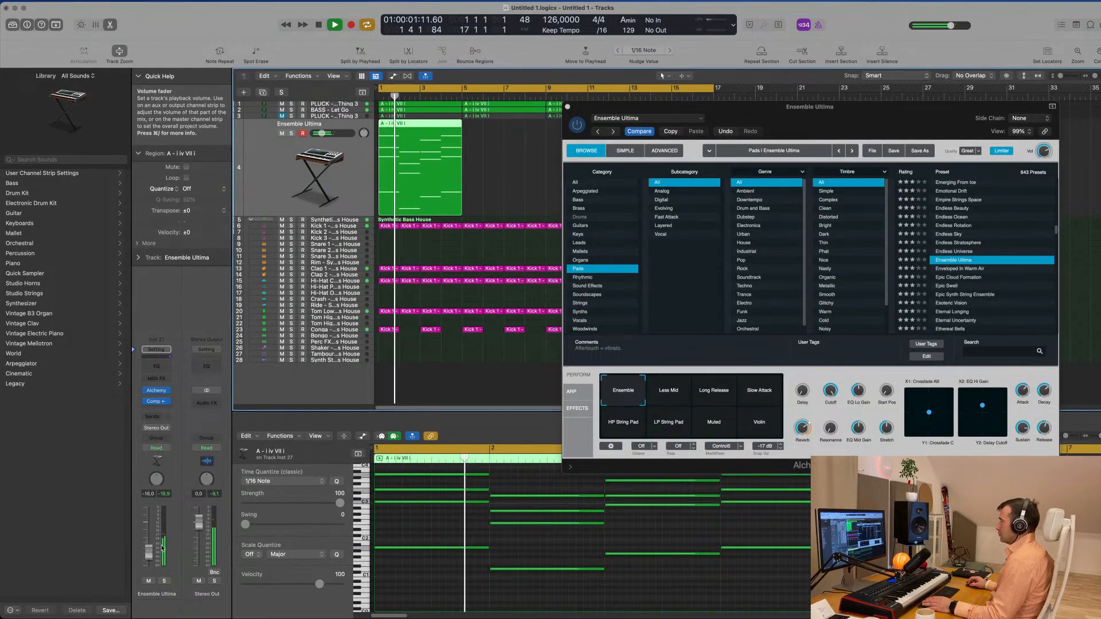
Step: Audition the Less Mid, Long Release and Slow Attack variations of the Ensemble Ultima preset
left_click_drag(806, 122, 758, 120)
left_click(620, 390)
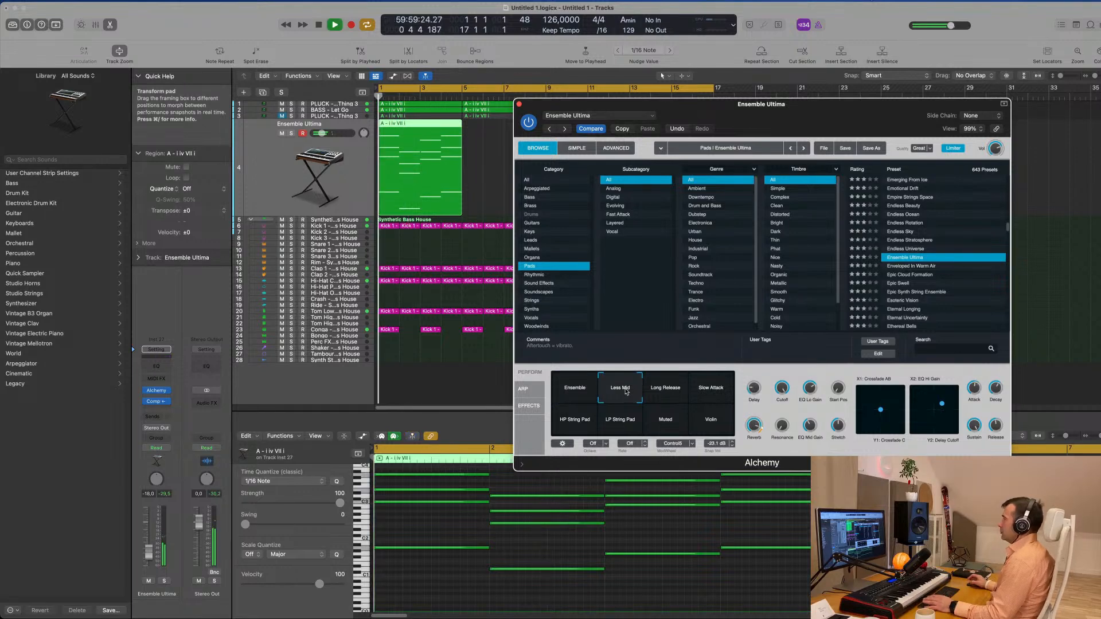
left_click(663, 391)
left_click(712, 390)
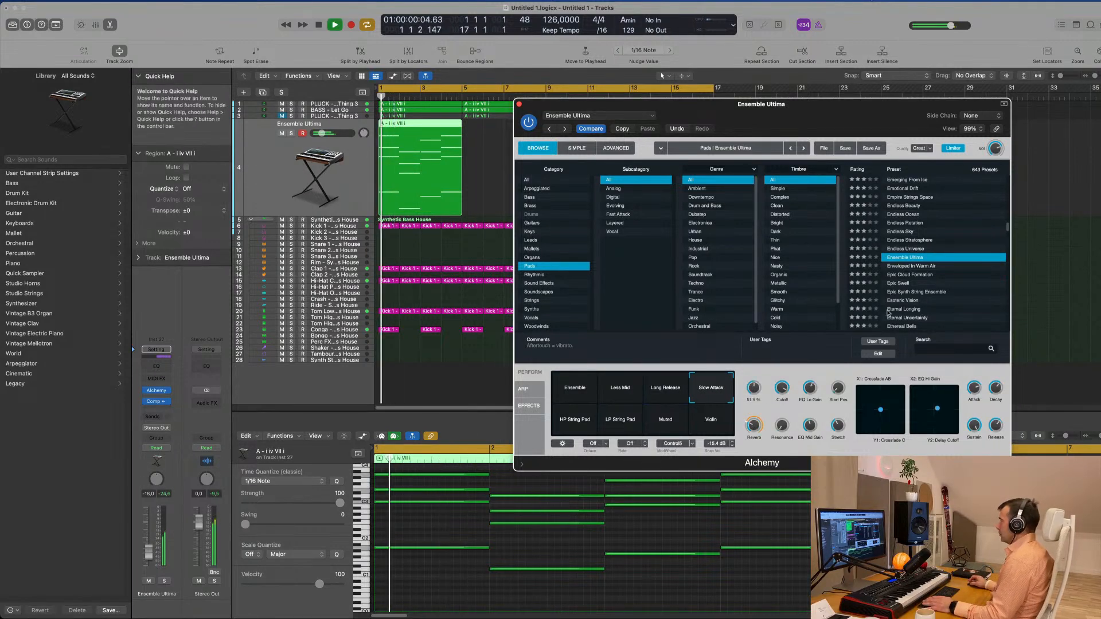
Step: Load the Enveloped In Warm Air pad preset and try its Brighter, Softer and Filter Sequence variations
left_click(910, 266)
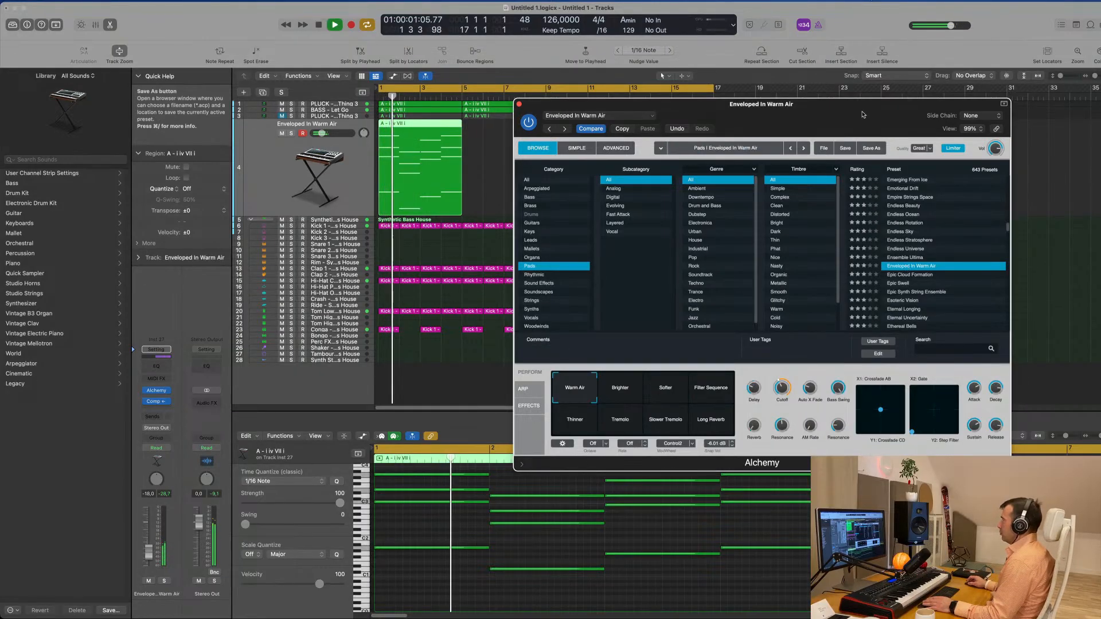
left_click_drag(864, 115, 888, 149)
left_click(646, 427)
left_click(705, 427)
left_click(729, 427)
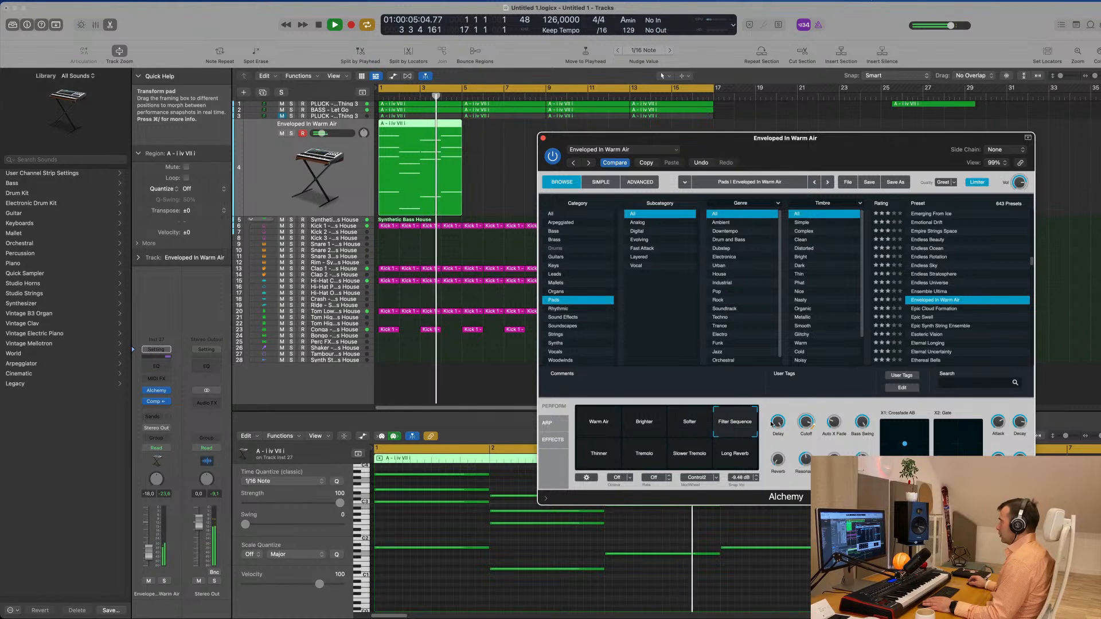
Step: Audition the Ethereal Bells preset in Alchemy and replace it with the Evolved pad preset
scroll(976, 323, "down", 5)
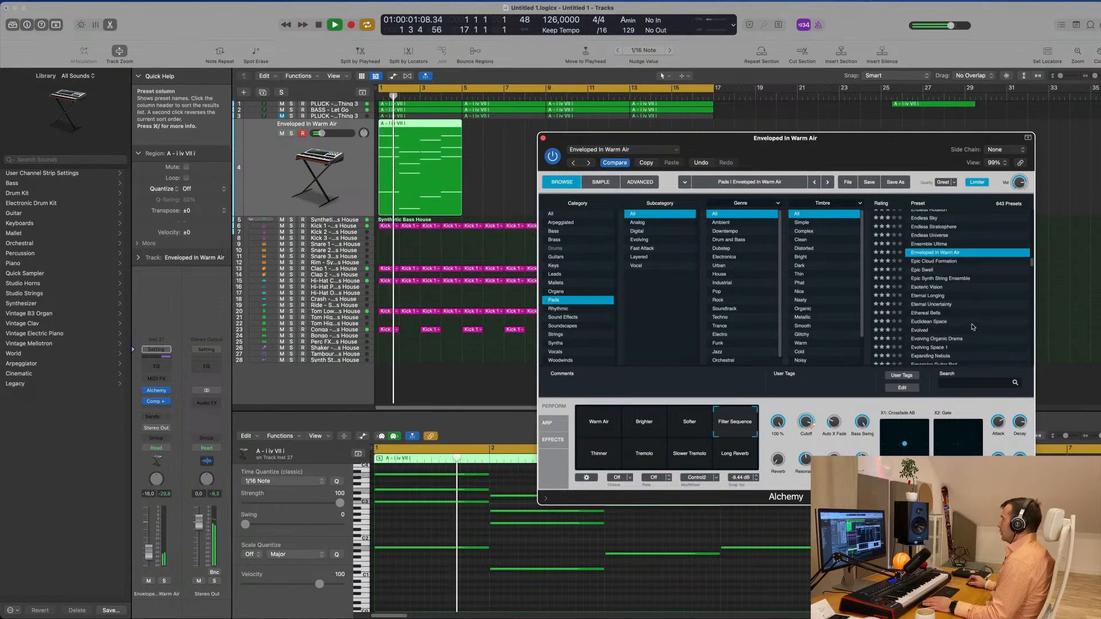
left_click(936, 294)
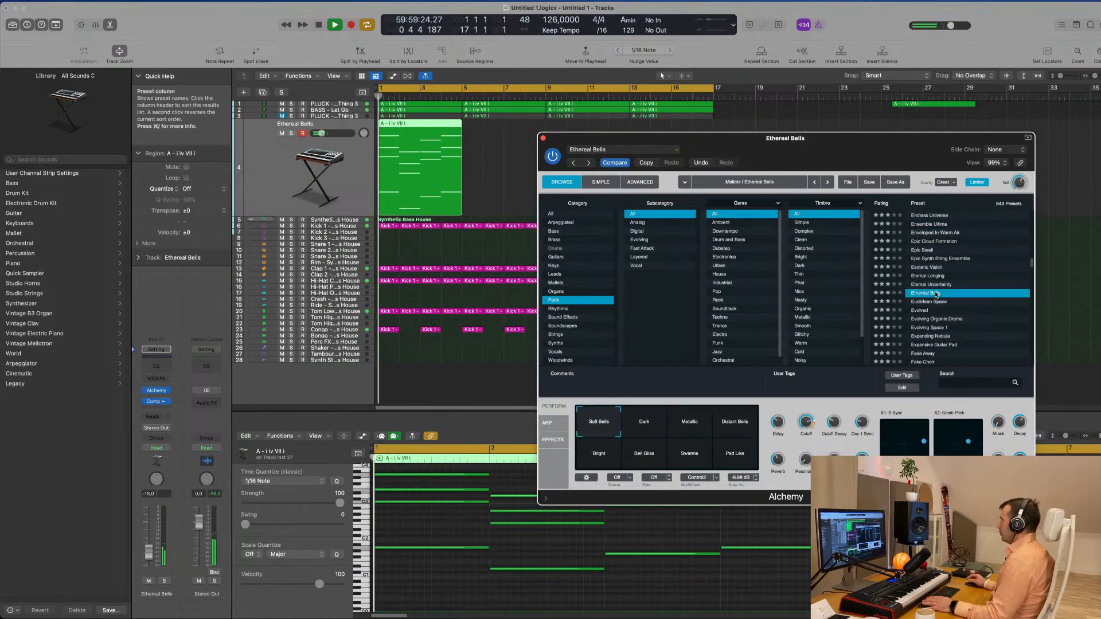
scroll(969, 308, "down", 2)
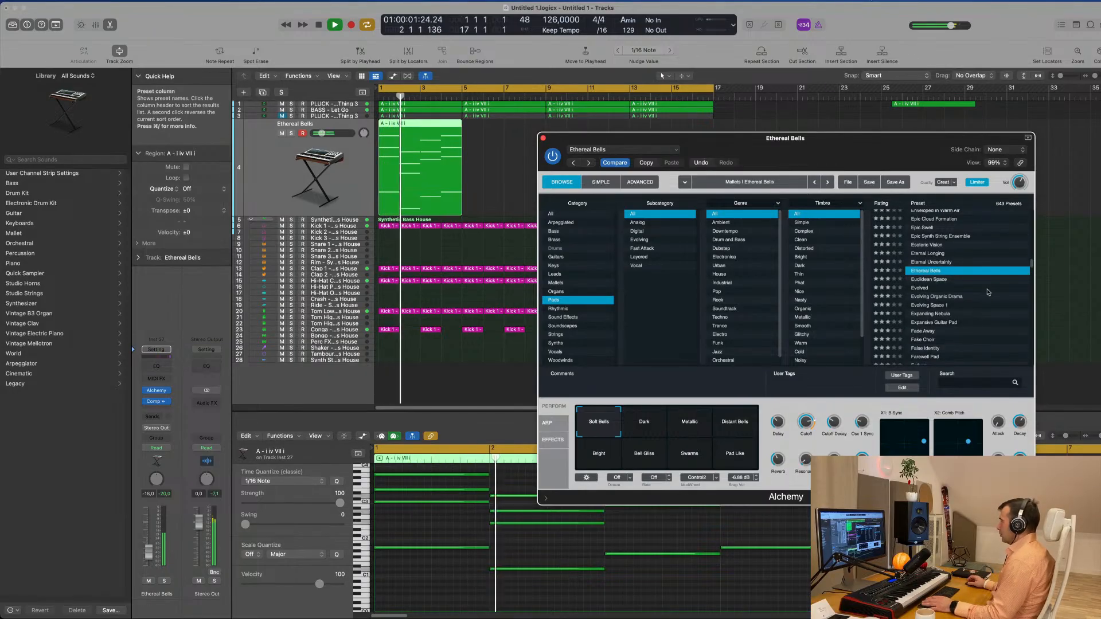
left_click(922, 289)
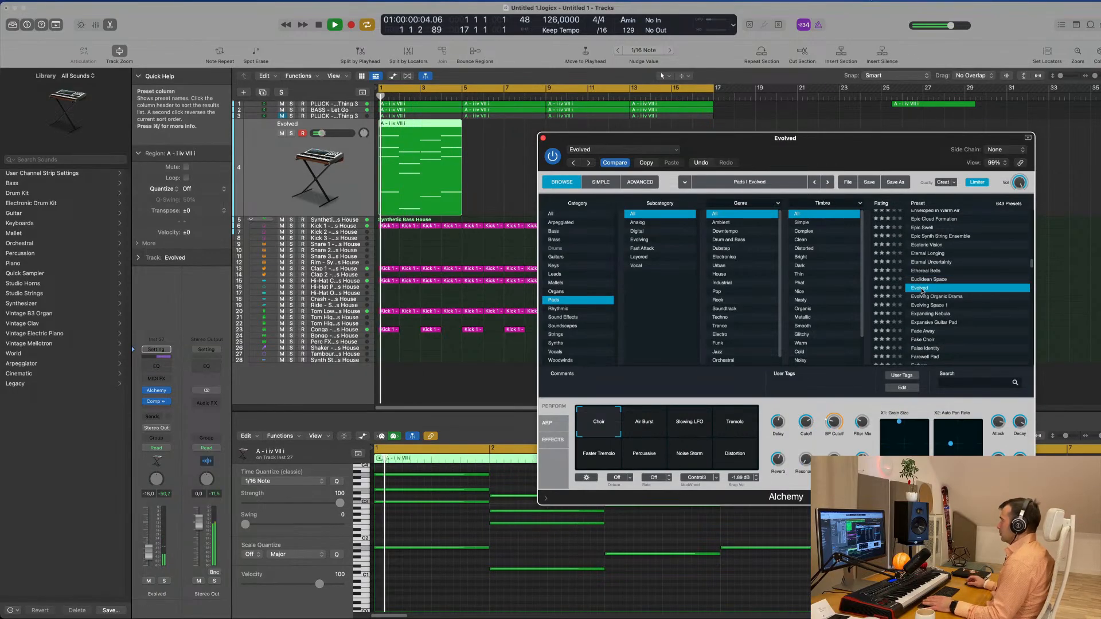
left_click_drag(849, 156, 803, 127)
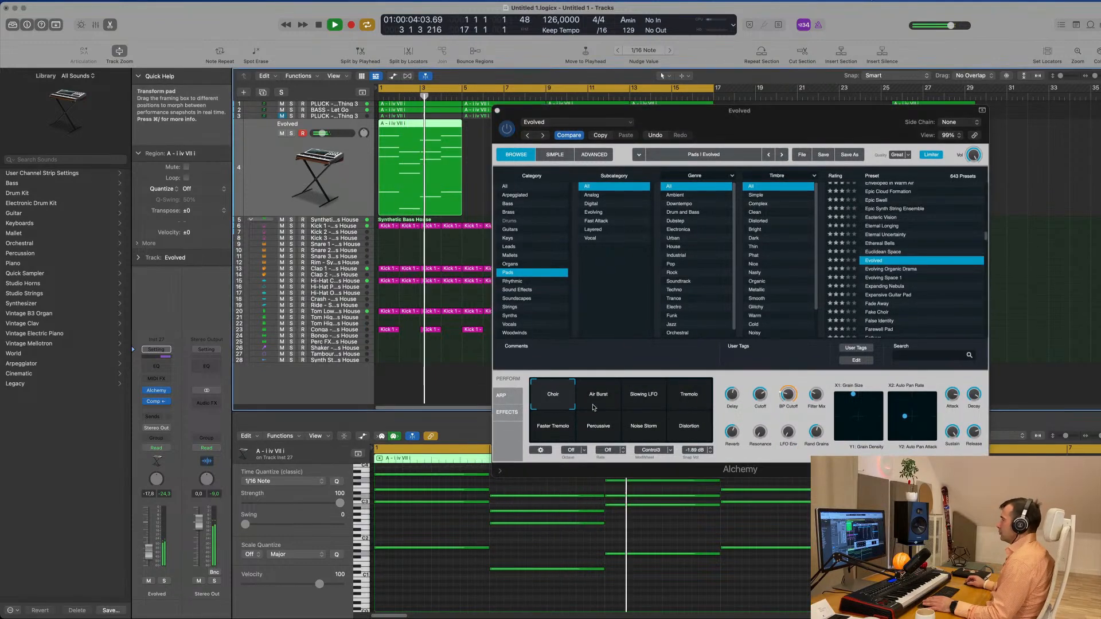
Step: Audition the Slowing LFO, Tremolo, Faster Tremolo, Percussive, Noise Storm and Distortion variations of the Evolved preset and return to Choir
left_click(645, 398)
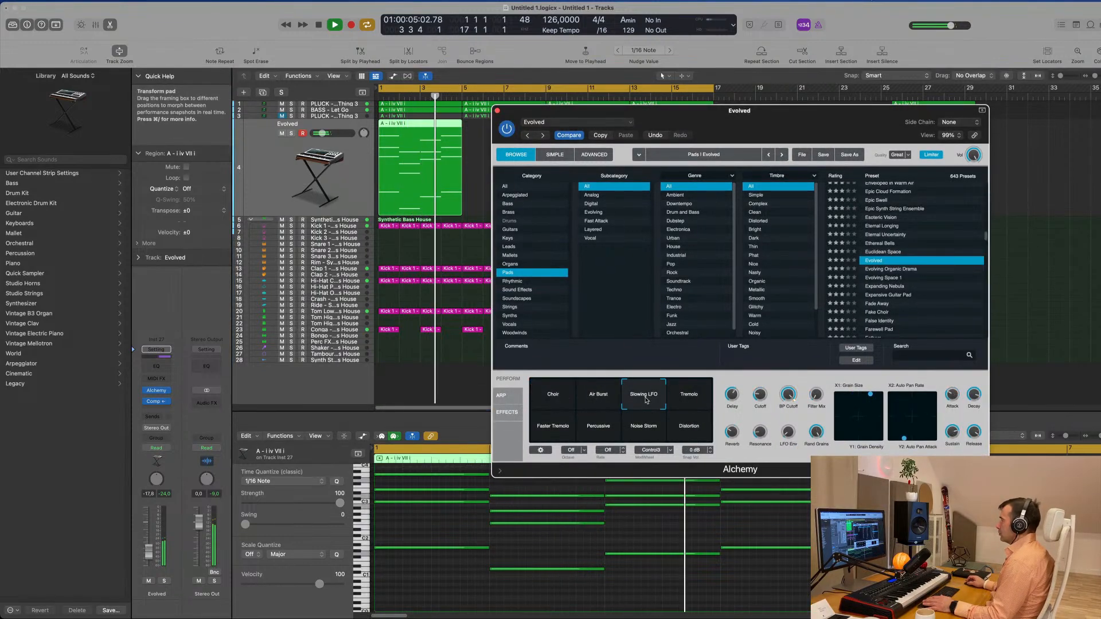
left_click(694, 400)
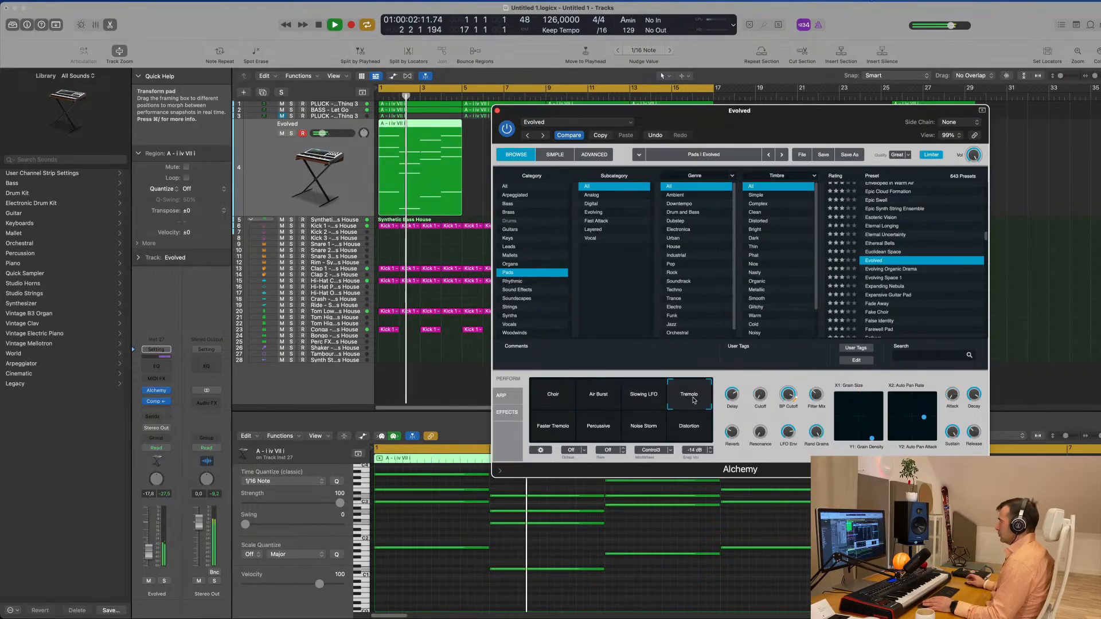
left_click(553, 429)
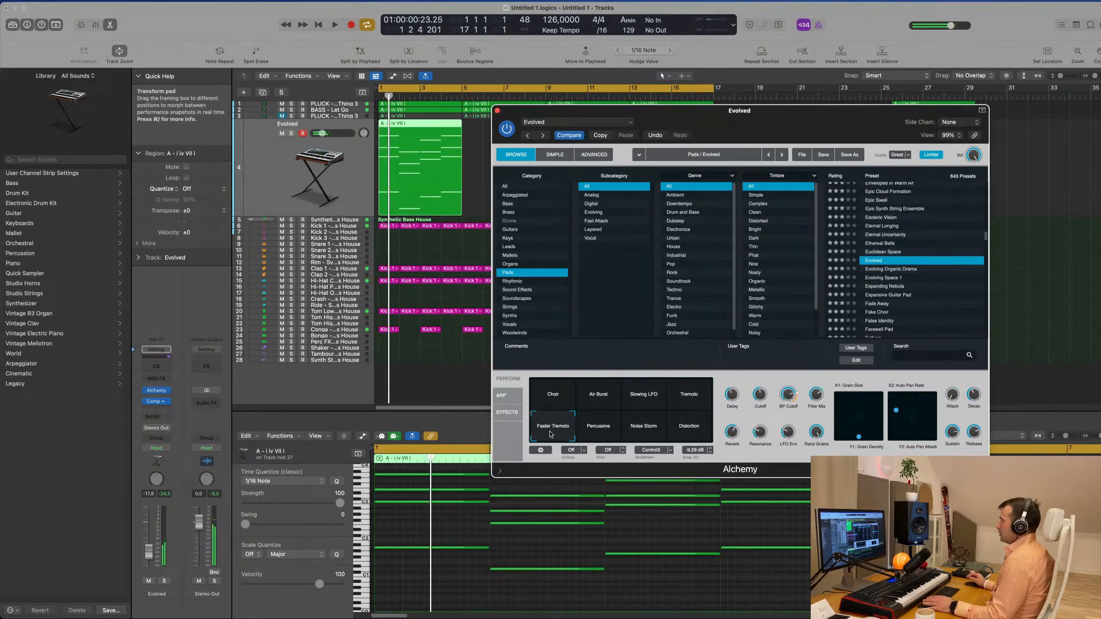
left_click(596, 434)
left_click(645, 434)
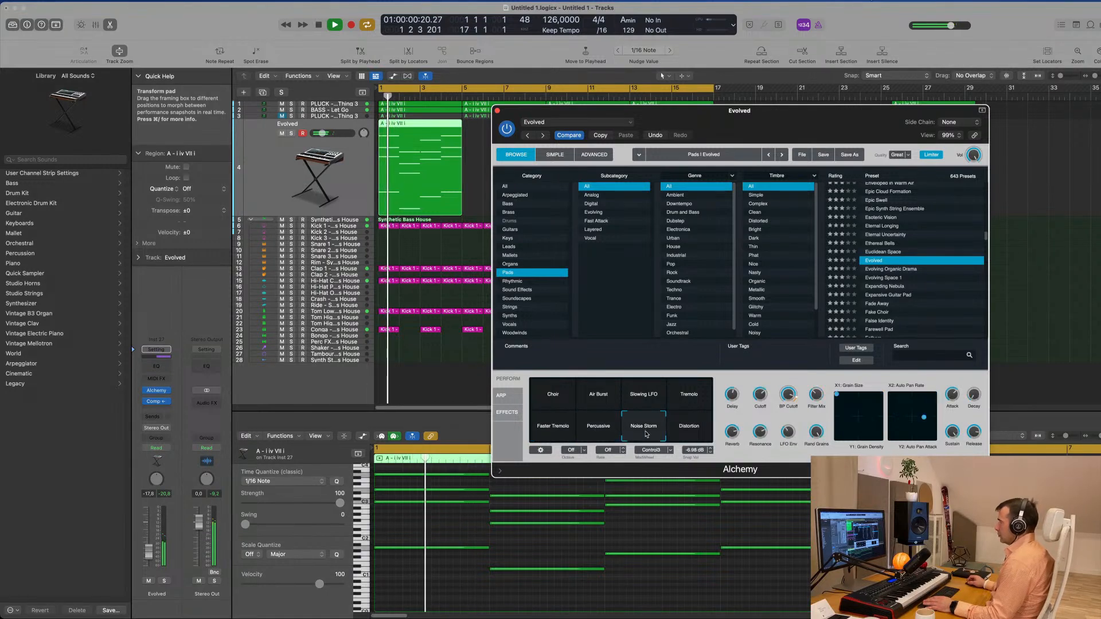
left_click(690, 434)
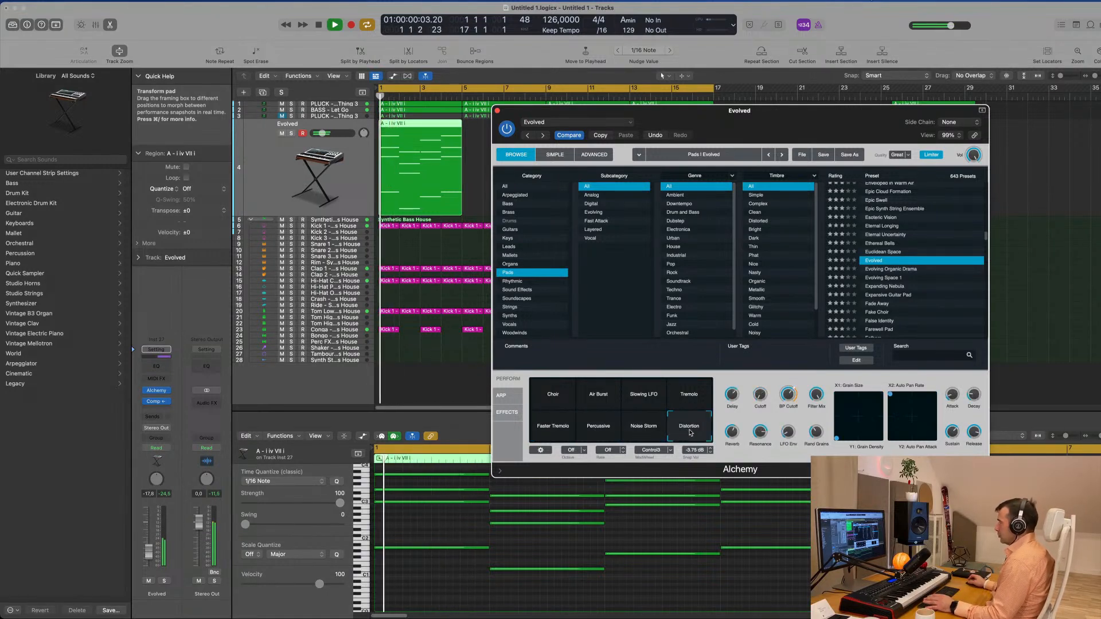
left_click(555, 395)
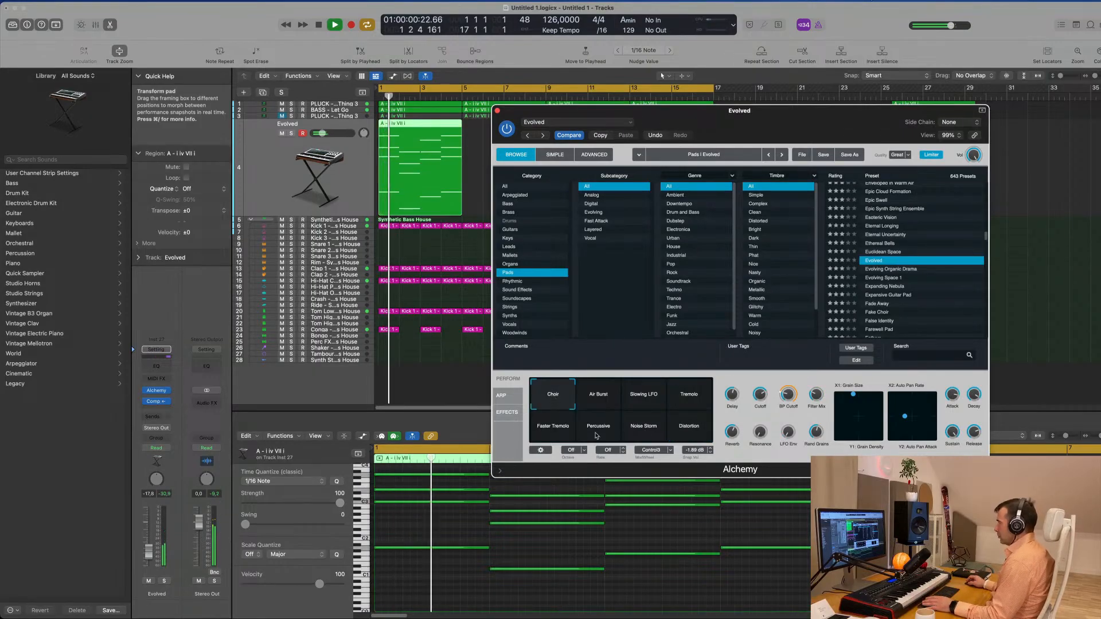
Step: Repeat the four-bar pad chord region three times so the Evolved track fills all 16 bars
left_click_drag(740, 156, 843, 219)
left_click_drag(842, 173, 583, 289)
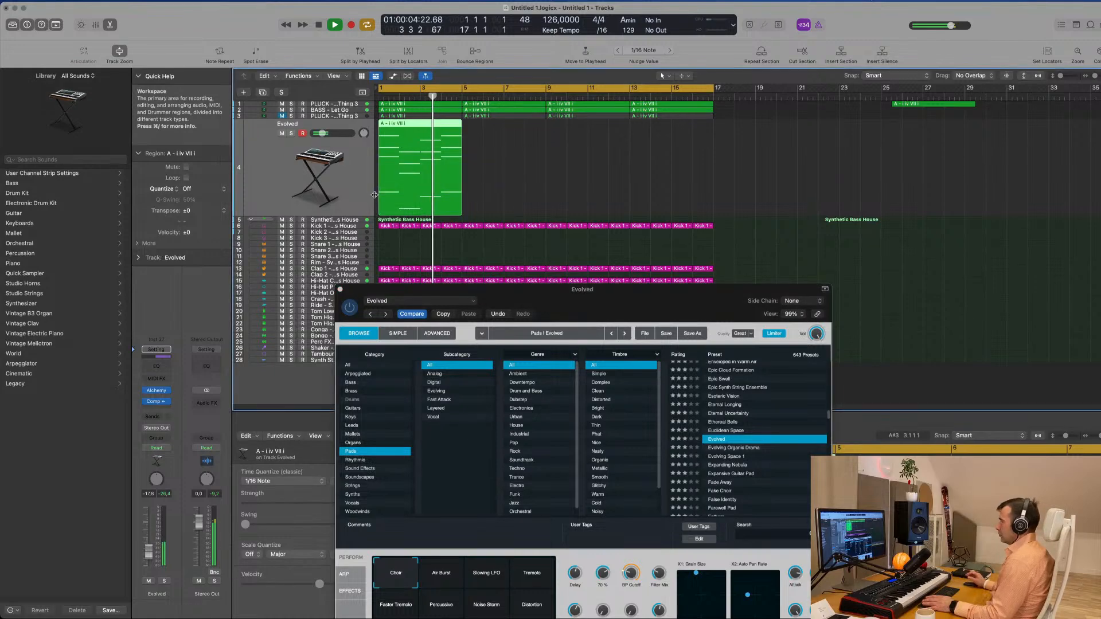
key("super+r")
key("super+r")
key("super+r")
left_click(344, 197)
Step: Lower the Evolved track's volume to about -21.5 dB and play the loop to check the balance
key("space")
left_click_drag(402, 290, 554, 210)
left_click_drag(150, 549, 151, 555)
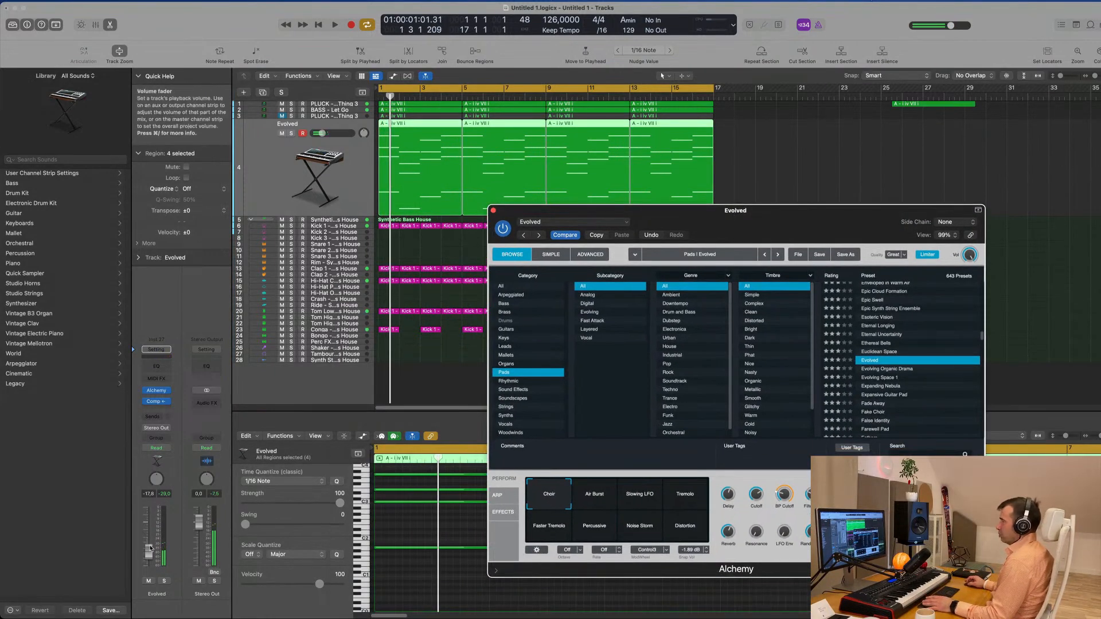
key("space")
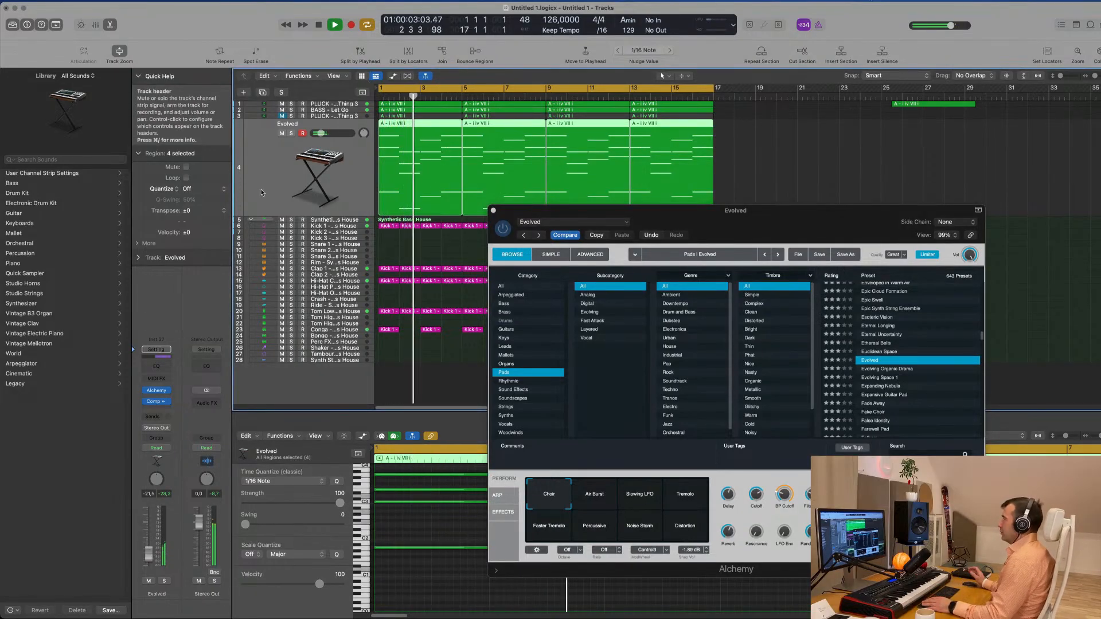
Step: Stop playback, select all regions in the arrangement and open the commands available for them
left_click_drag(554, 211, 757, 88)
key("space")
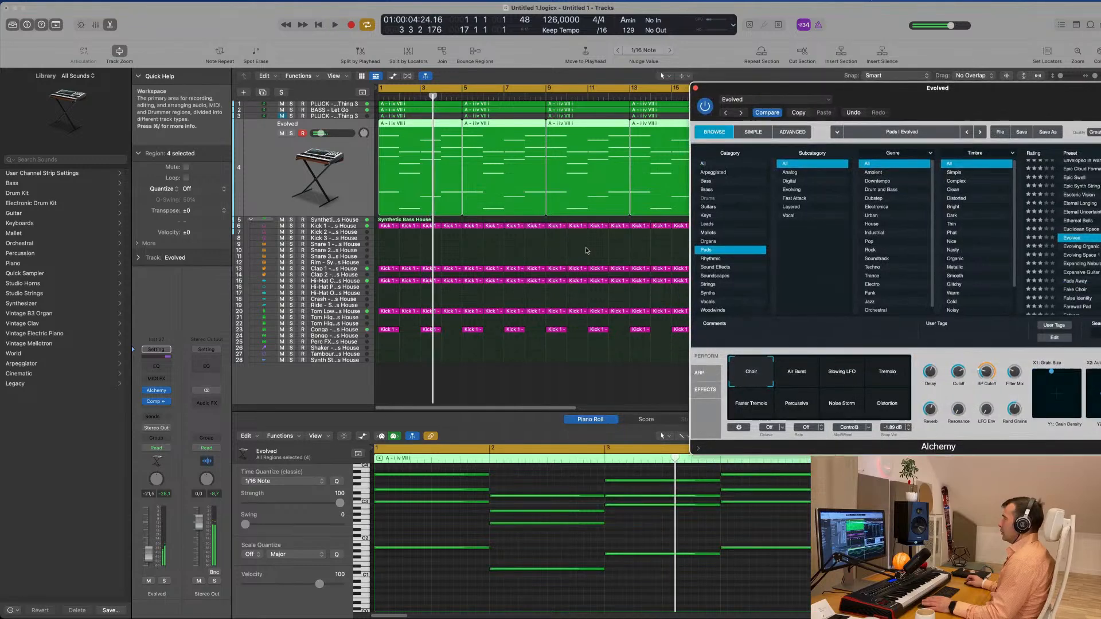
left_click(574, 250)
key("super+a")
right_click(533, 270)
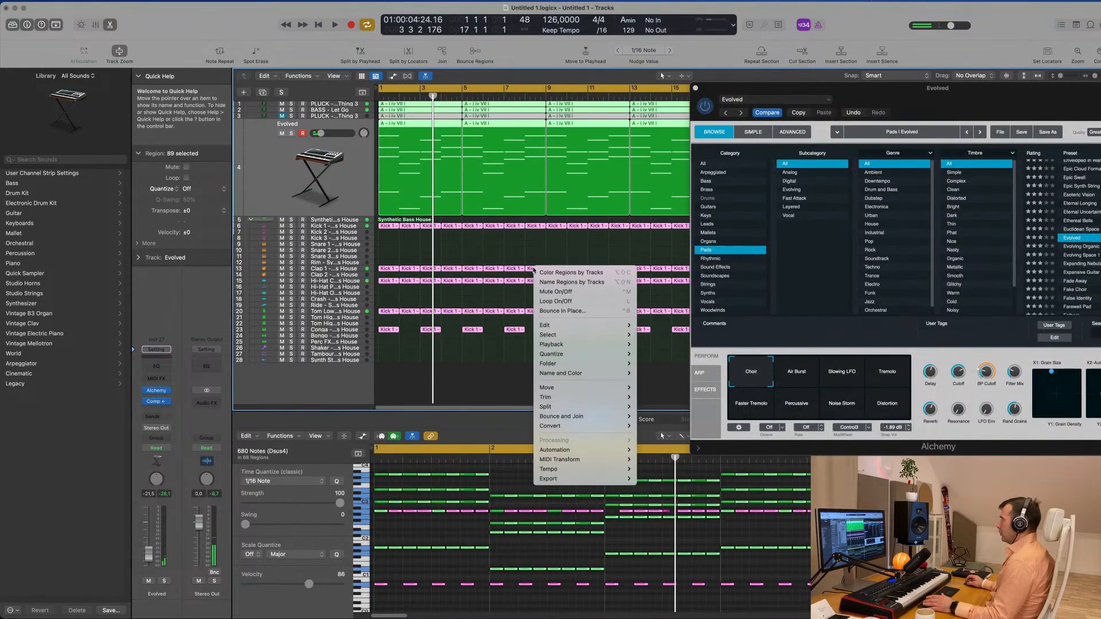
Step: Colour all selected regions by their tracks, name them after their tracks, and clear the region selection
left_click(537, 274)
right_click(534, 267)
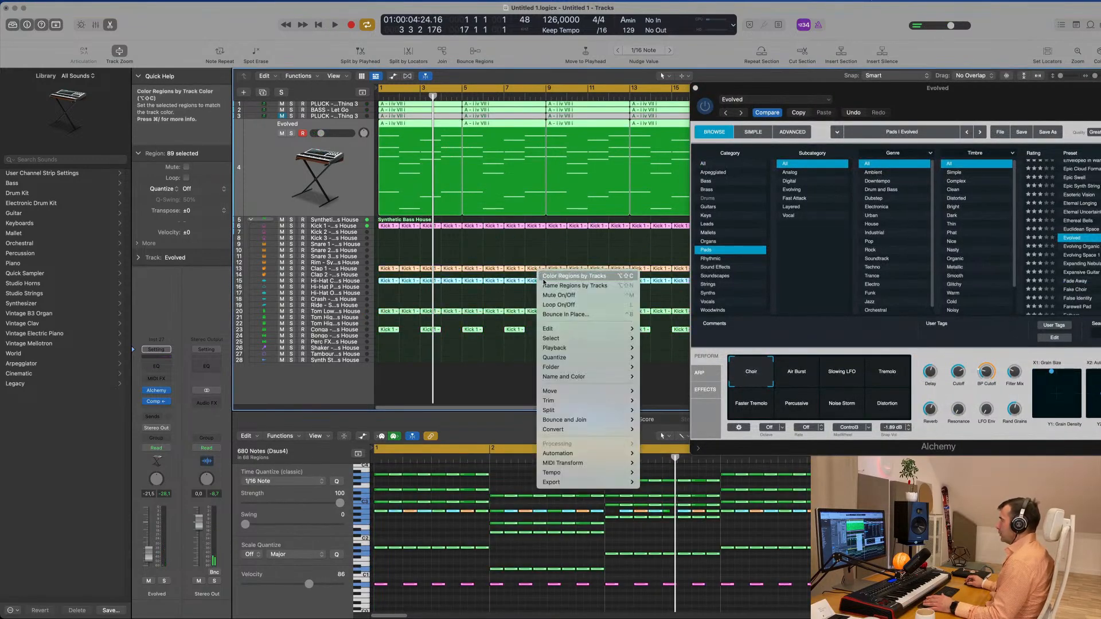
left_click(571, 283)
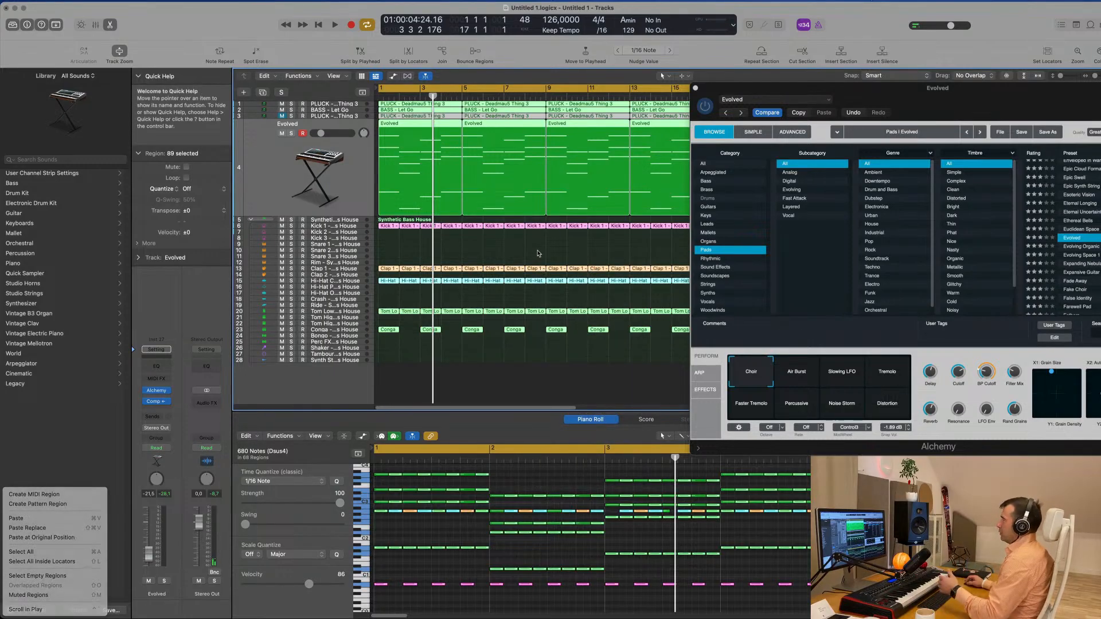
left_click_drag(853, 101, 842, 121)
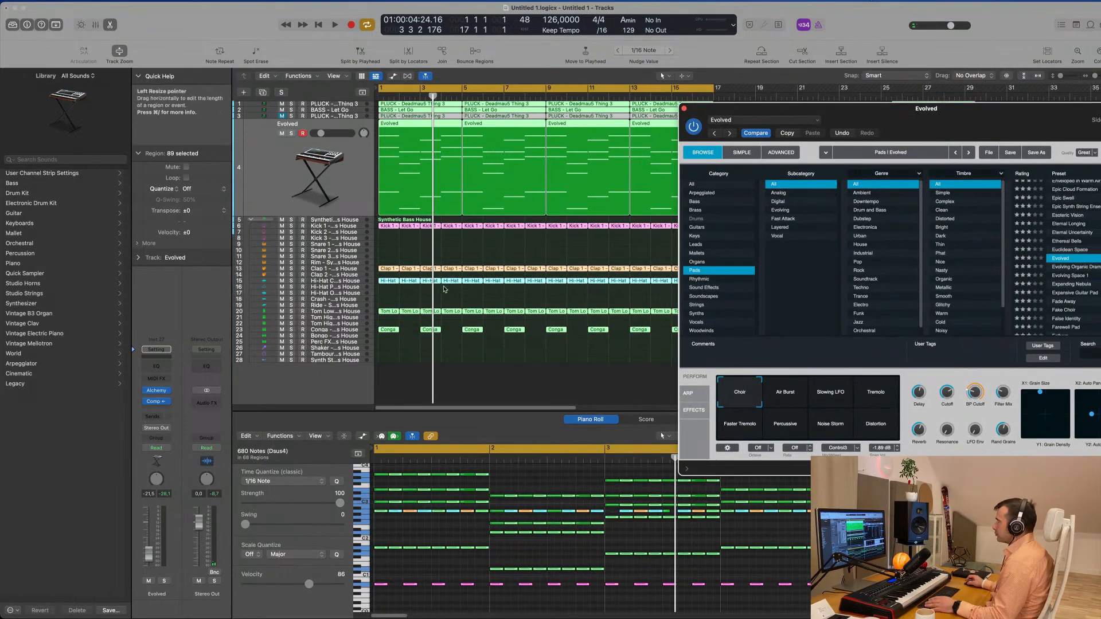
left_click(480, 249)
Step: Play the arrangement and adjust the BP Cutoff of the Evolved pad in Alchemy while listening
key("space")
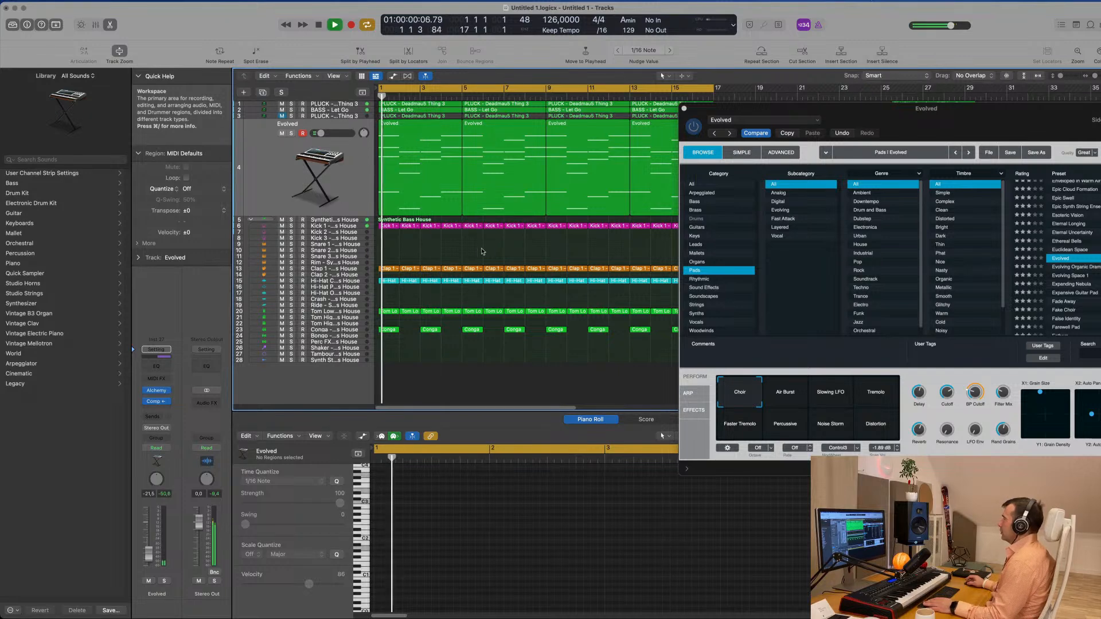
left_click_drag(931, 122, 793, 190)
left_click(361, 207)
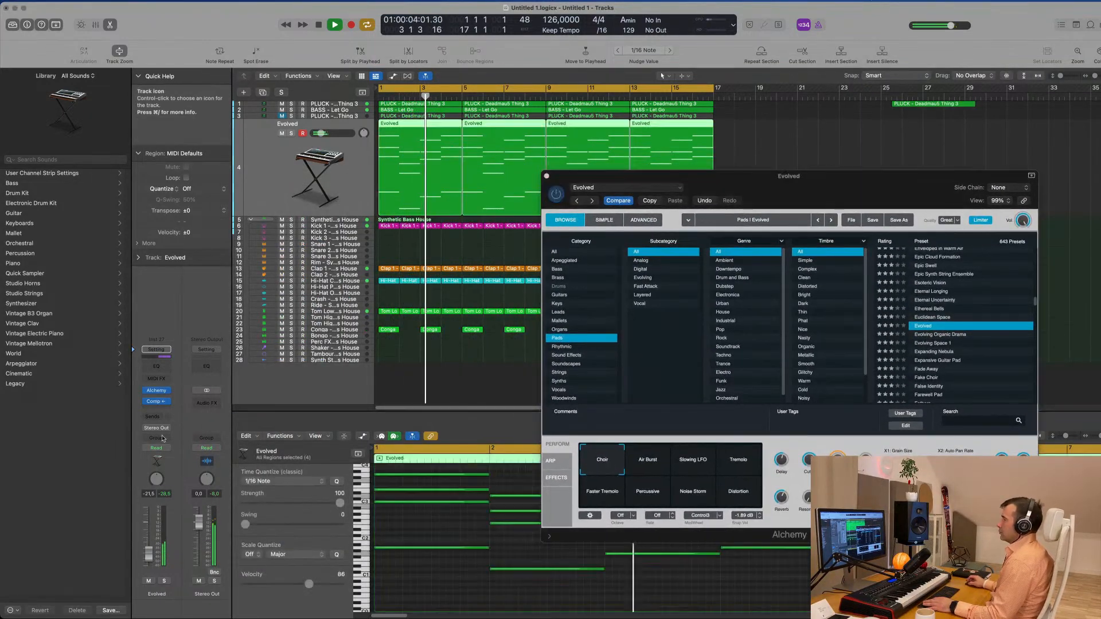
left_click_drag(811, 178, 751, 193)
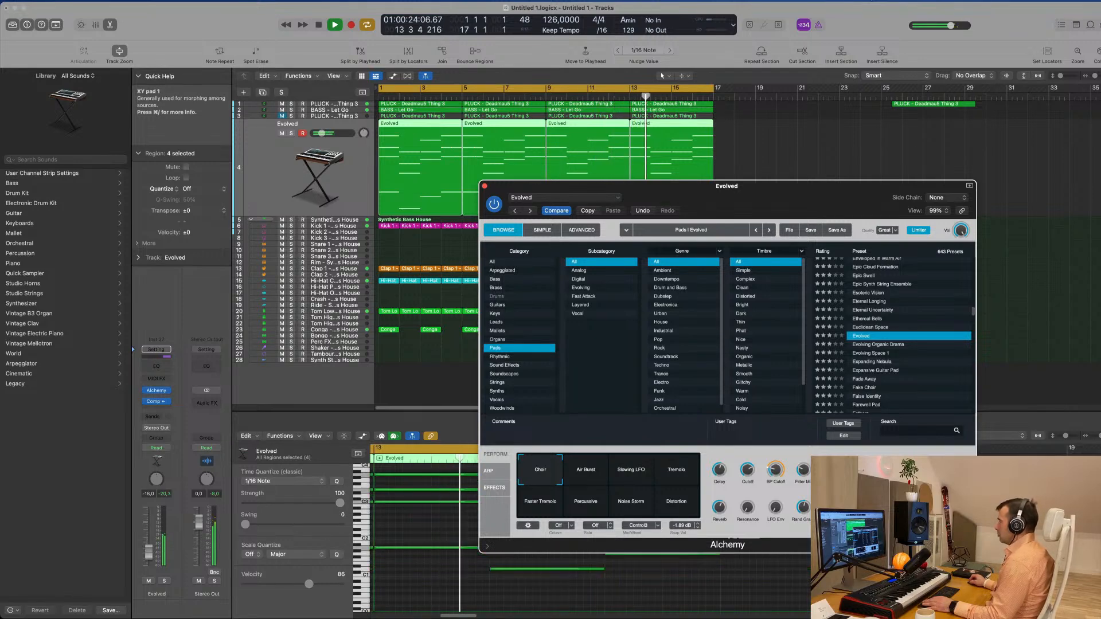
mouse_move(775, 471)
left_click_drag(778, 465, 779, 470)
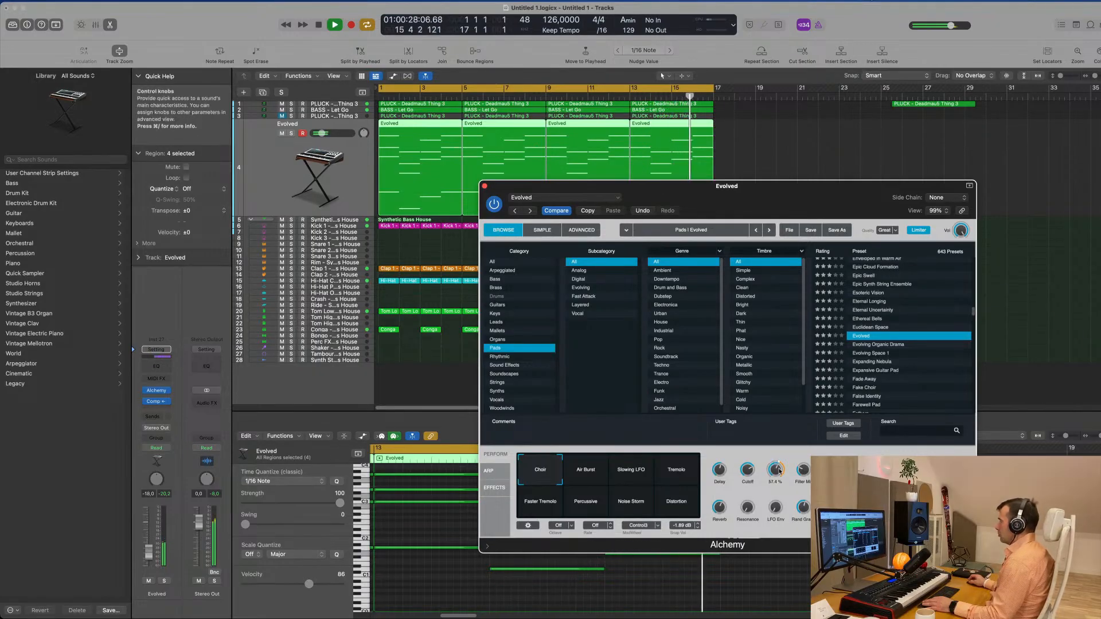
left_click_drag(790, 187, 829, 166)
left_click_drag(787, 451, 783, 473)
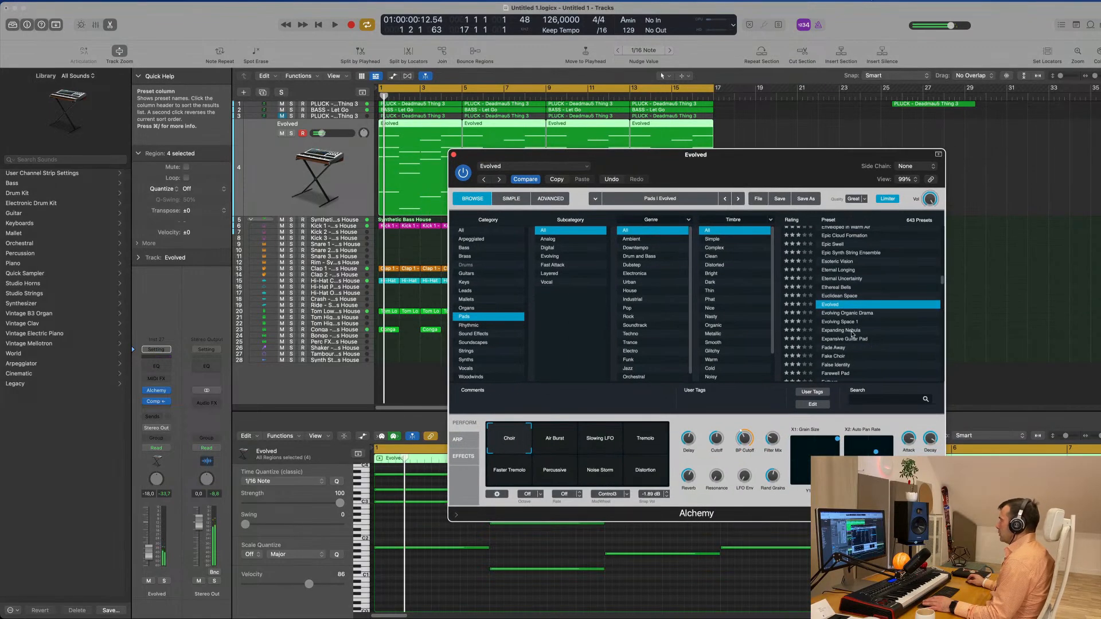
Step: Load the Expanding Nebula pad preset in Alchemy and play the arrangement with it
left_click(853, 332)
key("space")
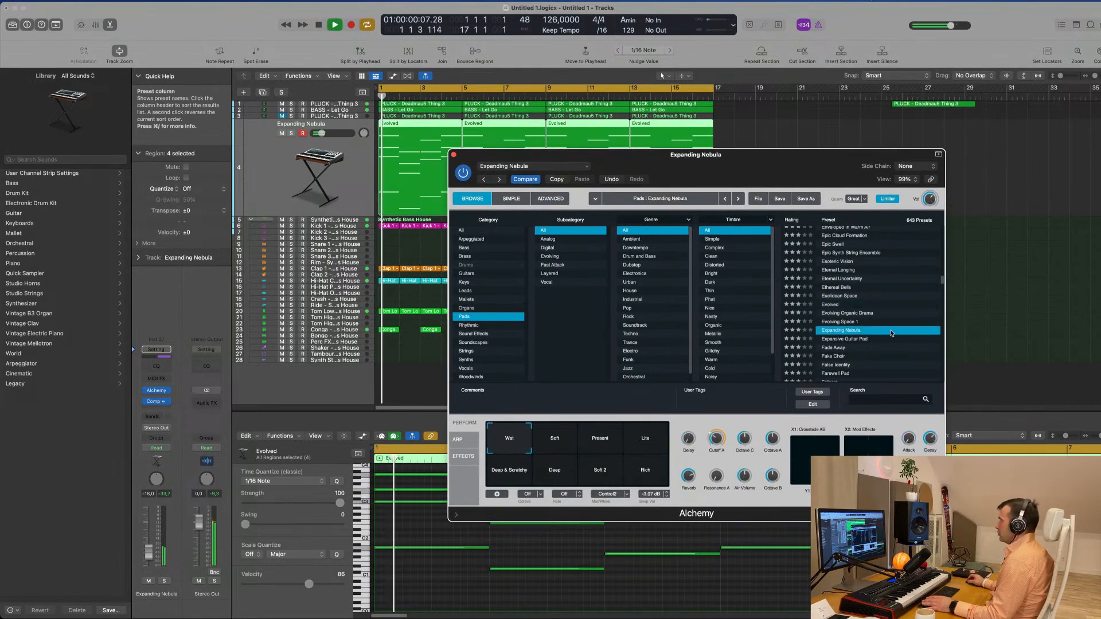
scroll(897, 330, "down", 2)
scroll(885, 367, "down", 5)
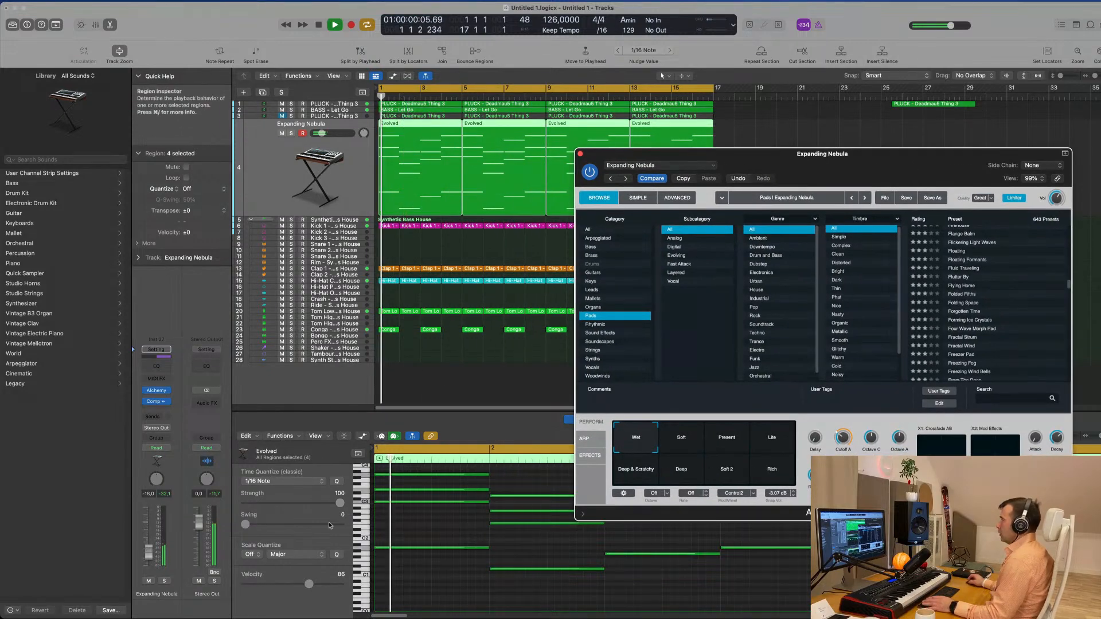
Step: Audition Expanding Nebula's Soft, Present, Lite, Deep & Scratchy and Deep snapshots, and return to Wet
left_click(679, 441)
left_click(733, 442)
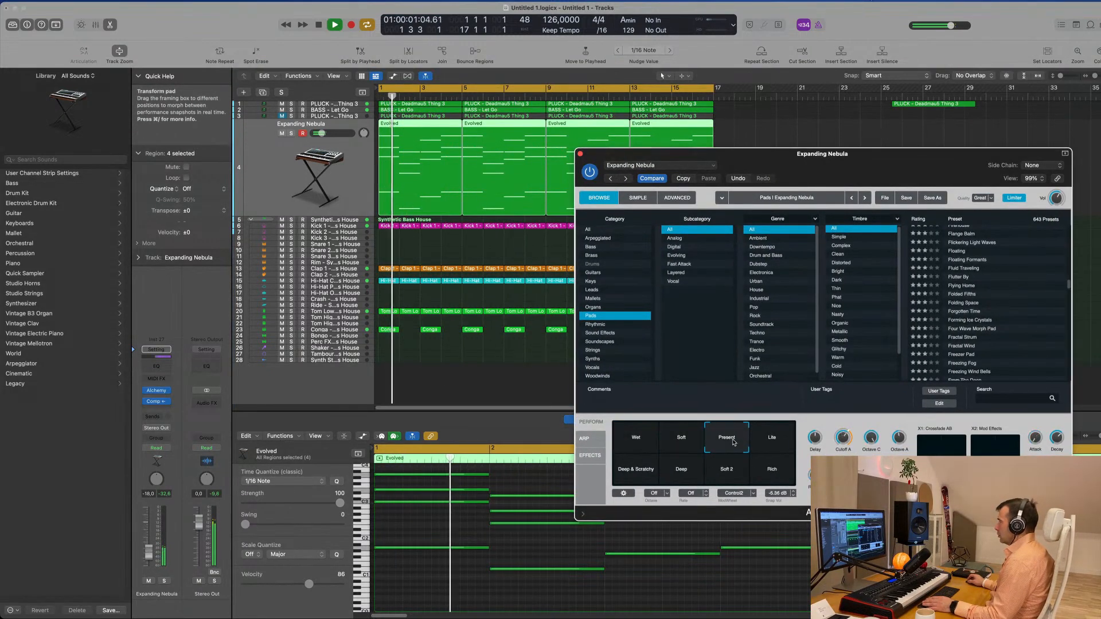
left_click(779, 445)
left_click(635, 476)
left_click(679, 475)
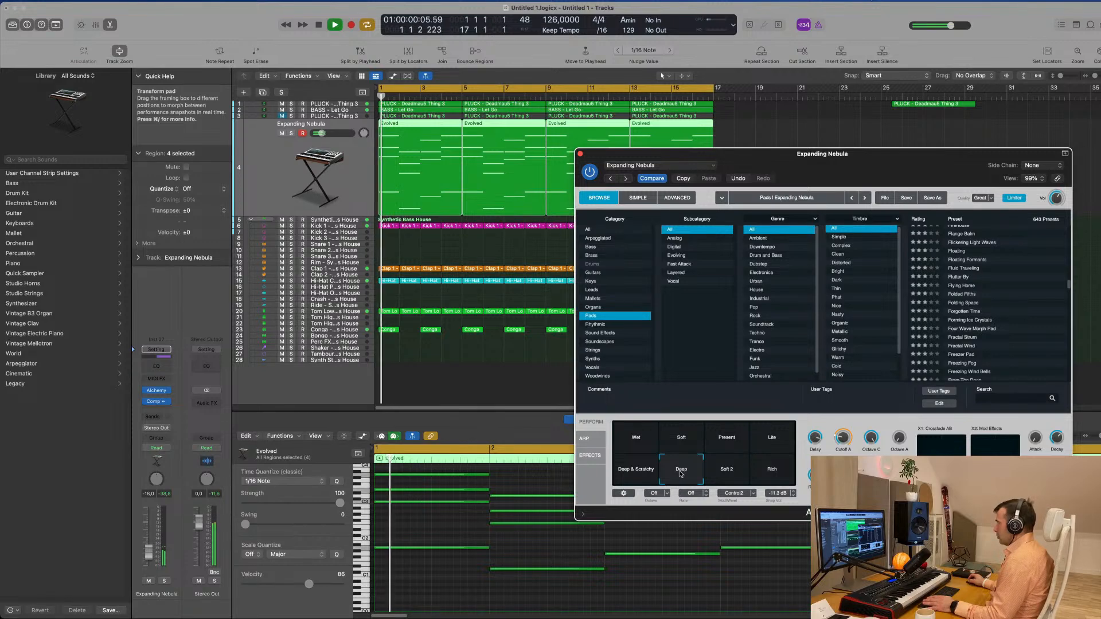
left_click(628, 438)
key("Return")
left_click_drag(948, 155, 912, 140)
key("Return")
mouse_move(811, 425)
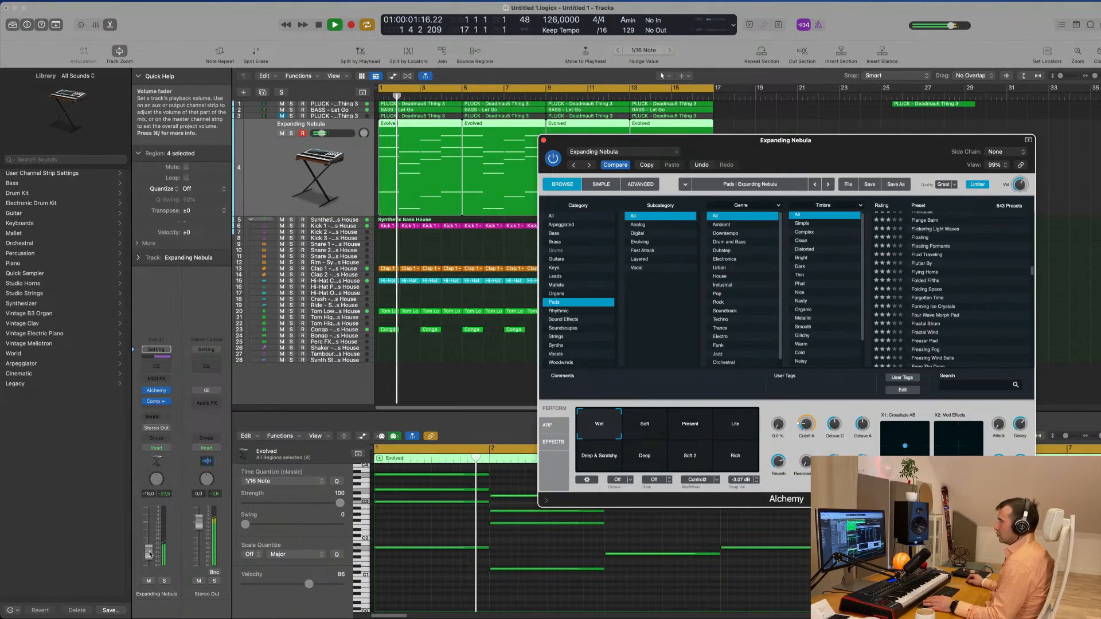
Step: Add a send to Bus 4 (Aux 4) on the pad track and set its level to about -13.6 dB during playback
left_click(153, 418)
mouse_move(166, 431)
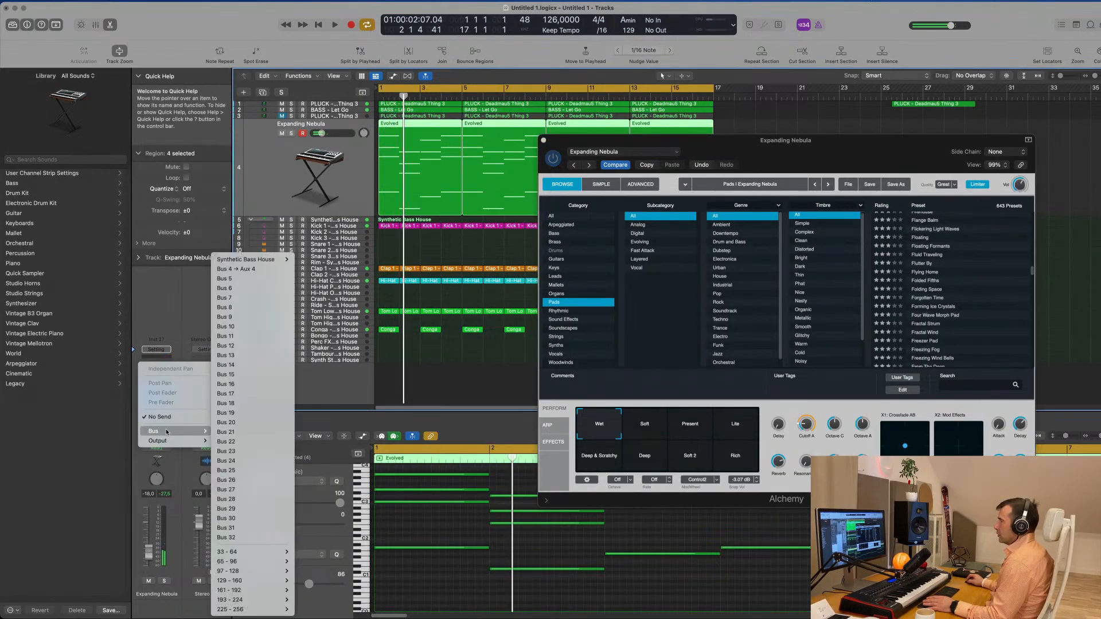
left_click(250, 270)
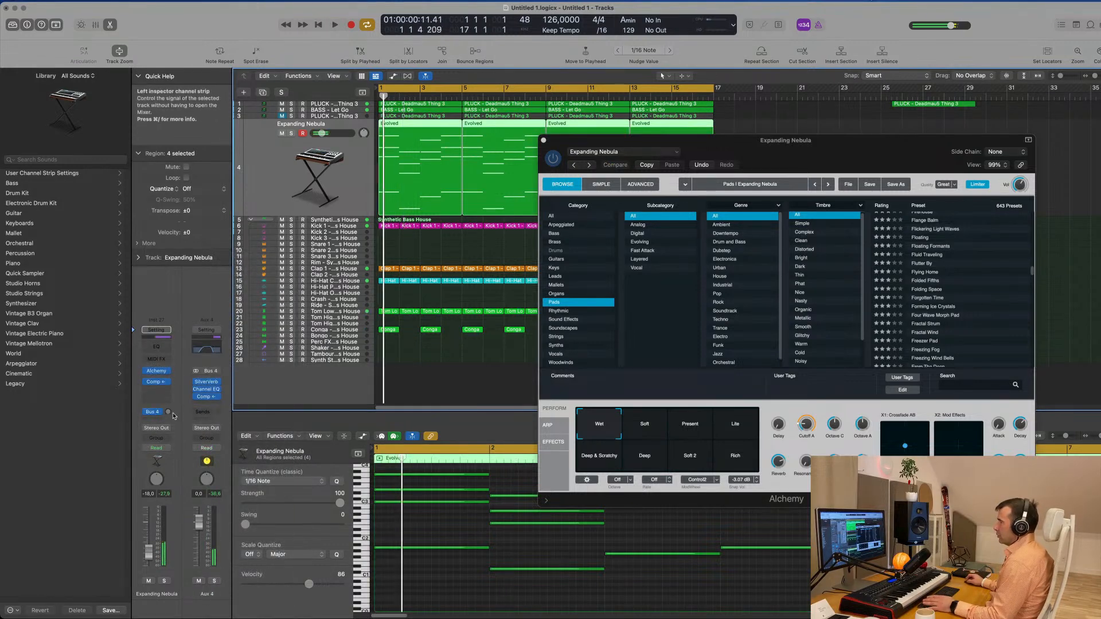
key("space")
left_click_drag(168, 412, 168, 414)
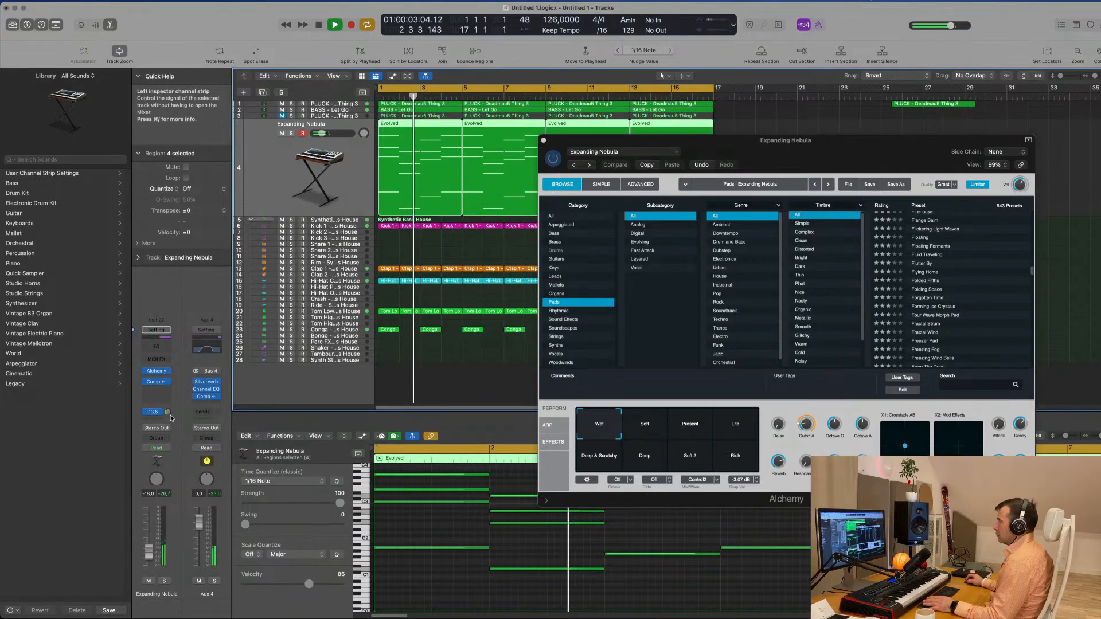
Step: Load the From The Deep pad preset in Alchemy and play the arrangement from the start
left_click_drag(816, 170, 771, 169)
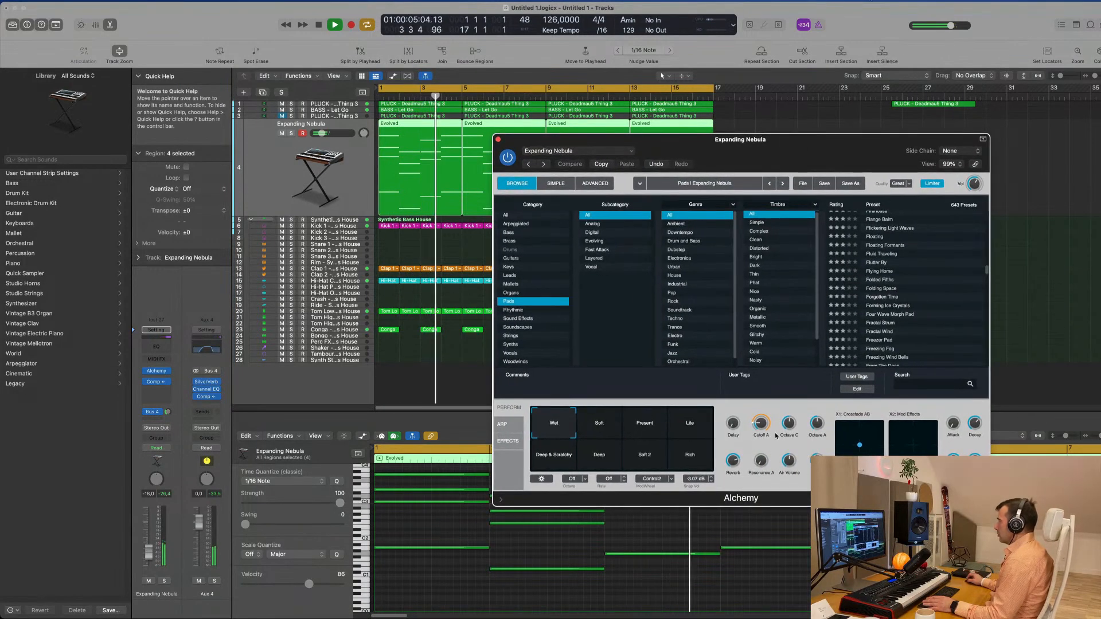
key("space")
key("space")
scroll(877, 307, "down", 3)
left_click(887, 293)
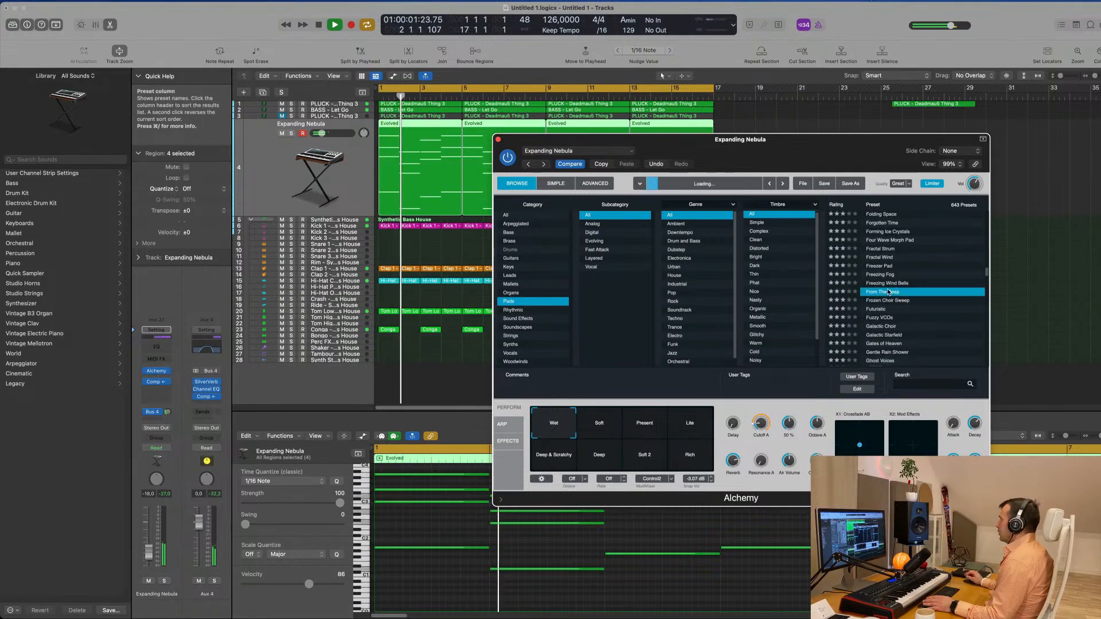
key("space")
key("space")
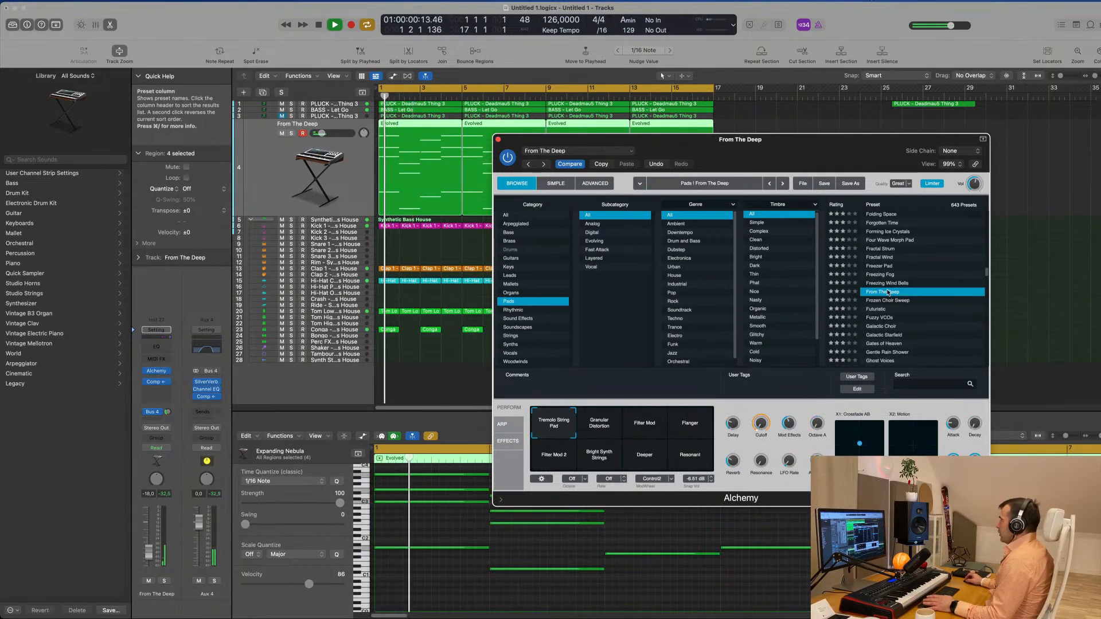
Step: Audition From The Deep's Granular Distortion and Flanger snapshots, and select the Deeper snapshot
scroll(947, 288, "down", 1)
scroll(929, 295, "down", 1)
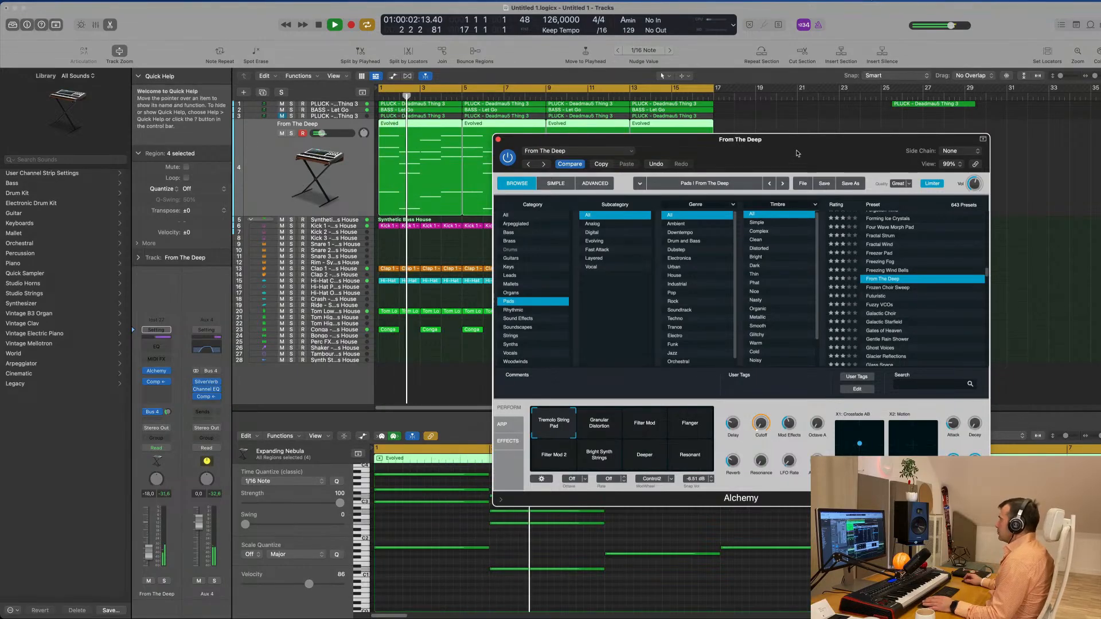
left_click_drag(794, 154, 748, 168)
scroll(871, 292, "down", 1)
left_click(604, 439)
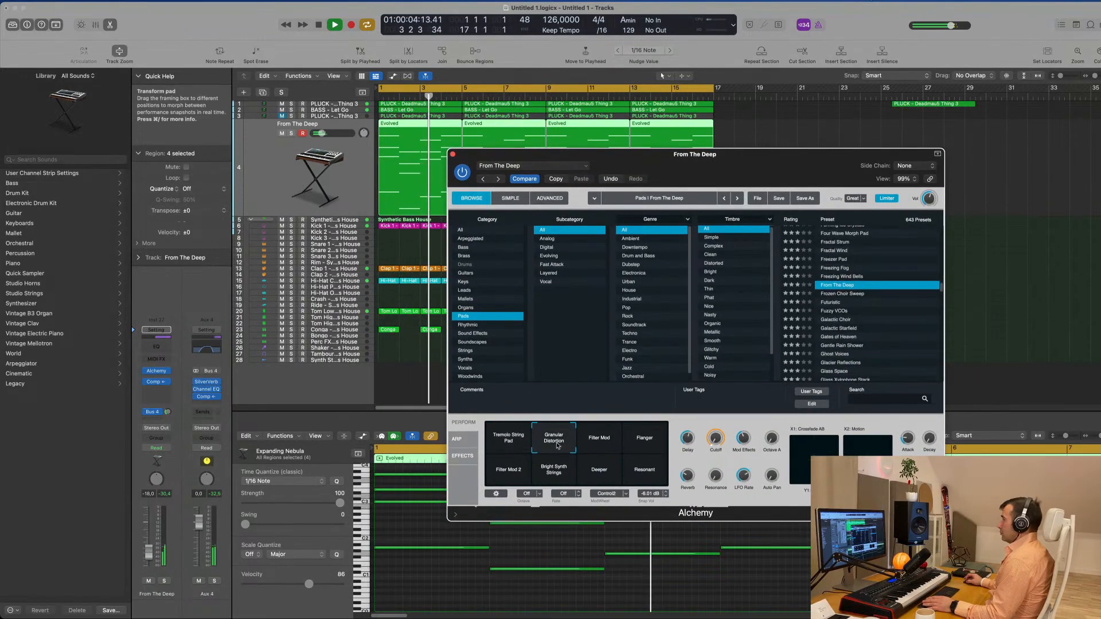
left_click(632, 443)
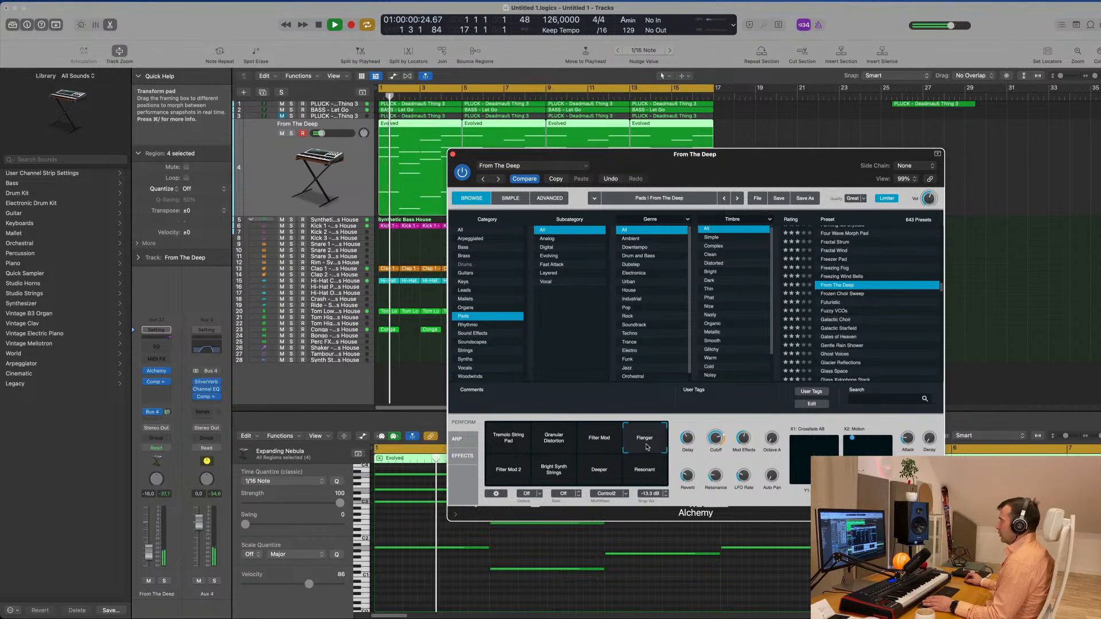
left_click(599, 474)
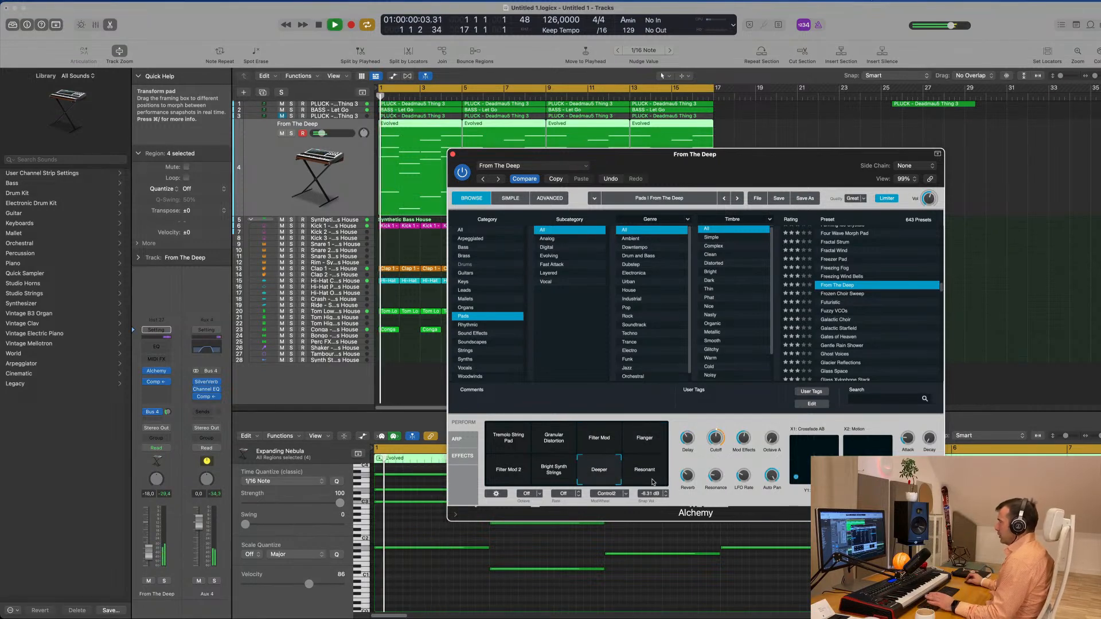
Step: Set the From The Deep track's volume to about -15.6 dB and close its Alchemy window
left_click_drag(775, 155, 904, 142)
key("Return")
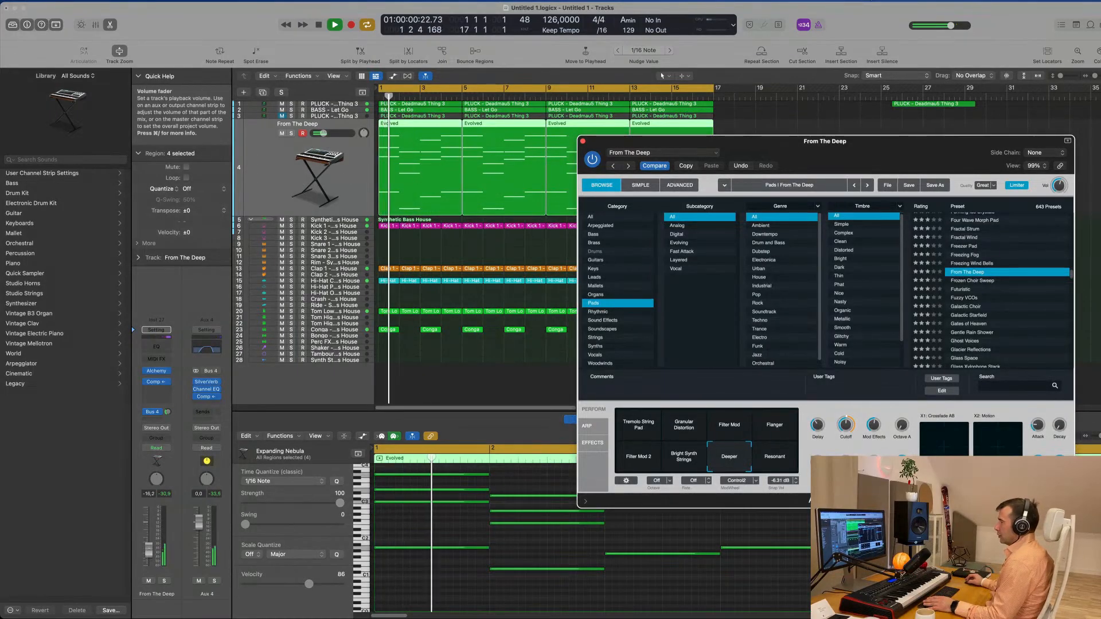
left_click(150, 552)
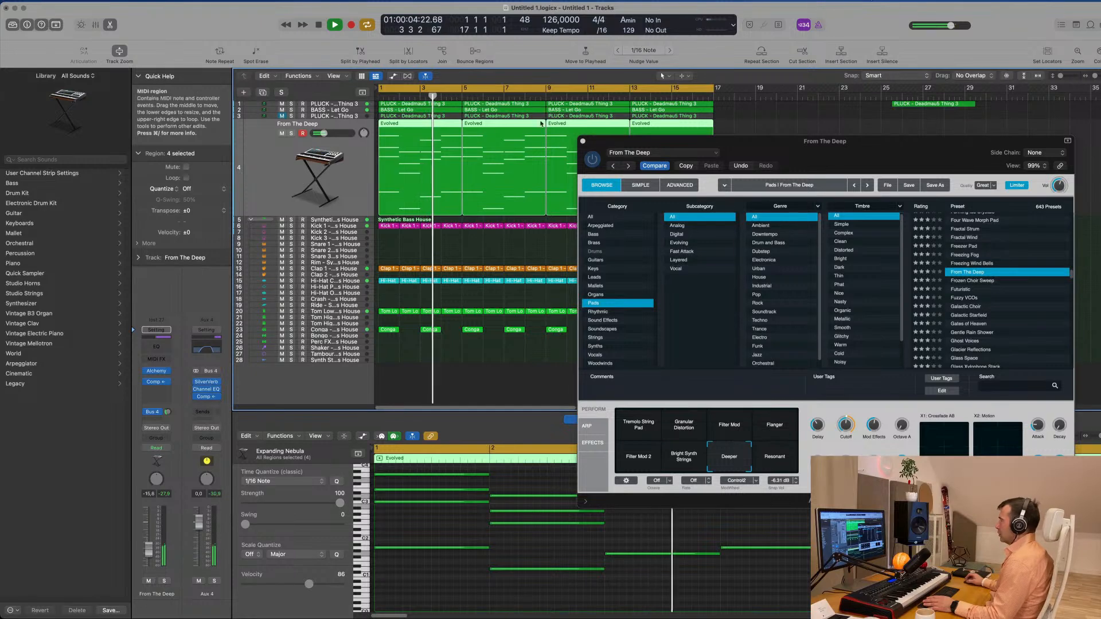
left_click(583, 142)
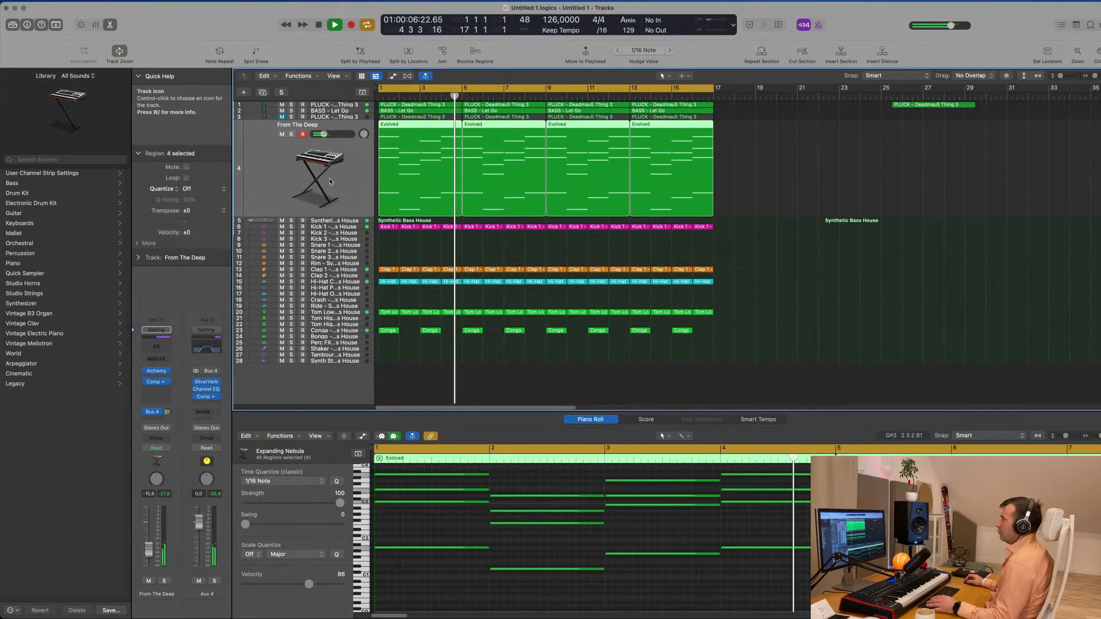
scroll(414, 297, "down", 1)
scroll(413, 297, "up", 1)
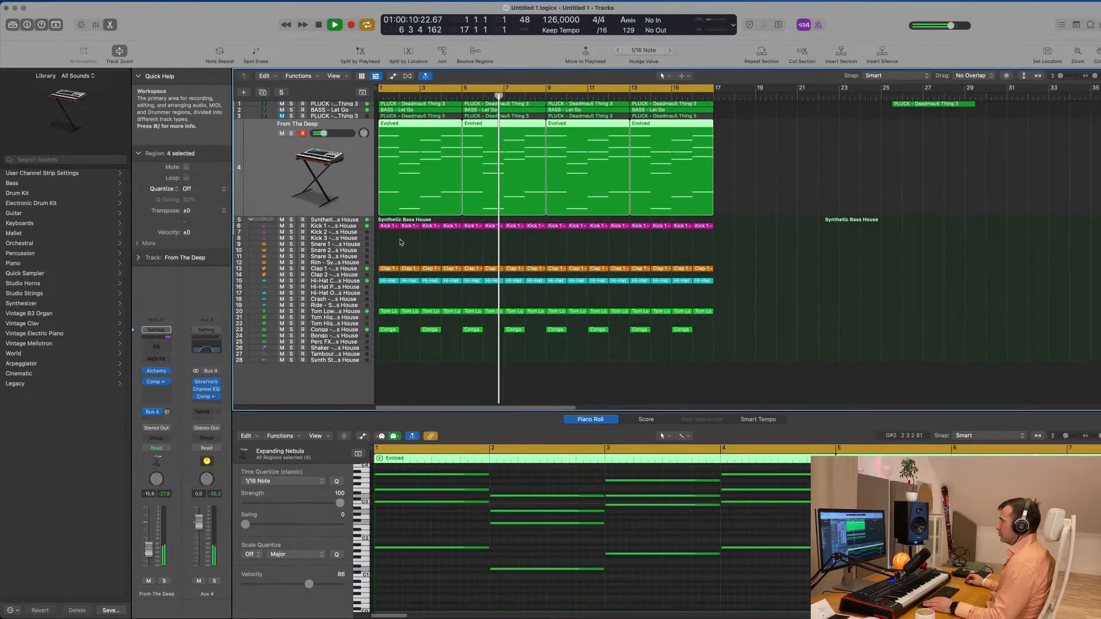
Step: Check the Kick 1 track's Channel EQ during playback, set the track's volume to about -8.8 dB, and close the EQ
left_click(386, 227)
left_click(324, 226)
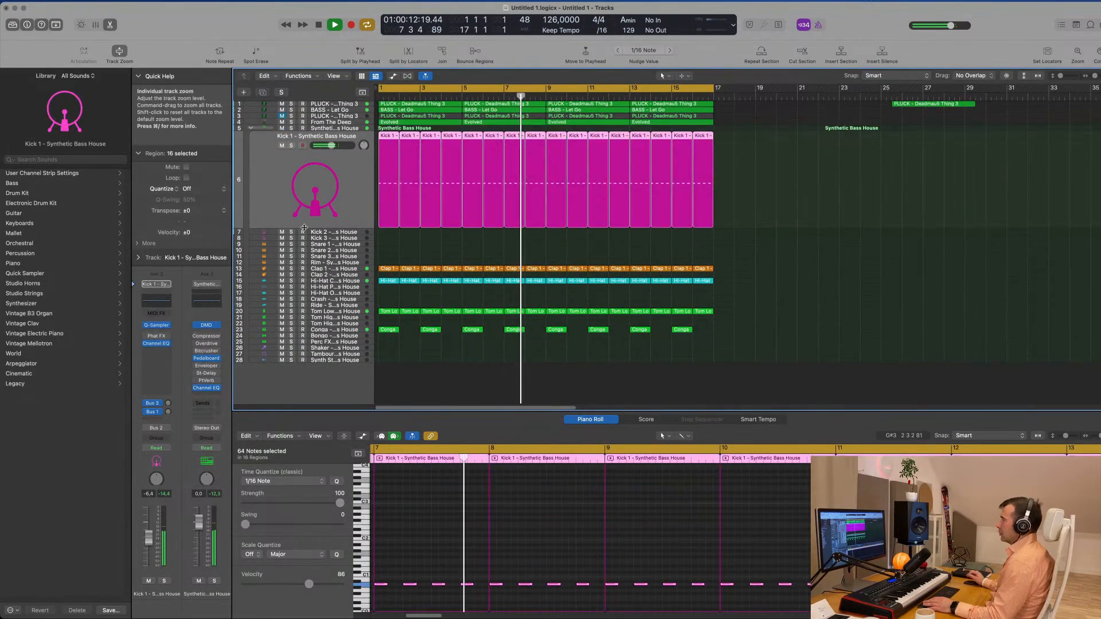
key("Return")
key("Return")
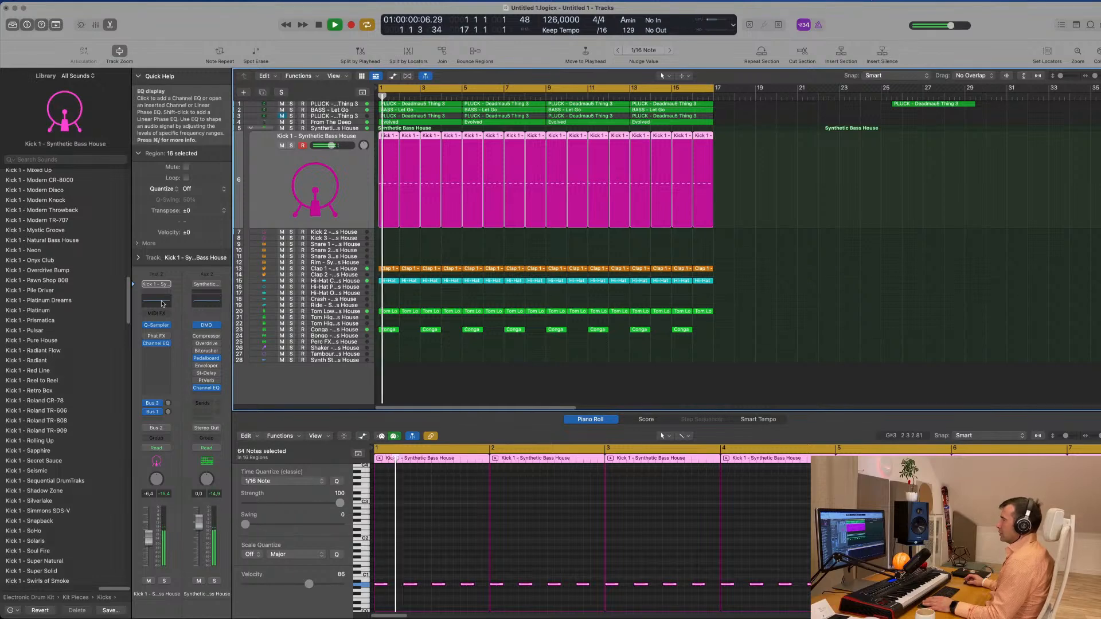
left_click(156, 343)
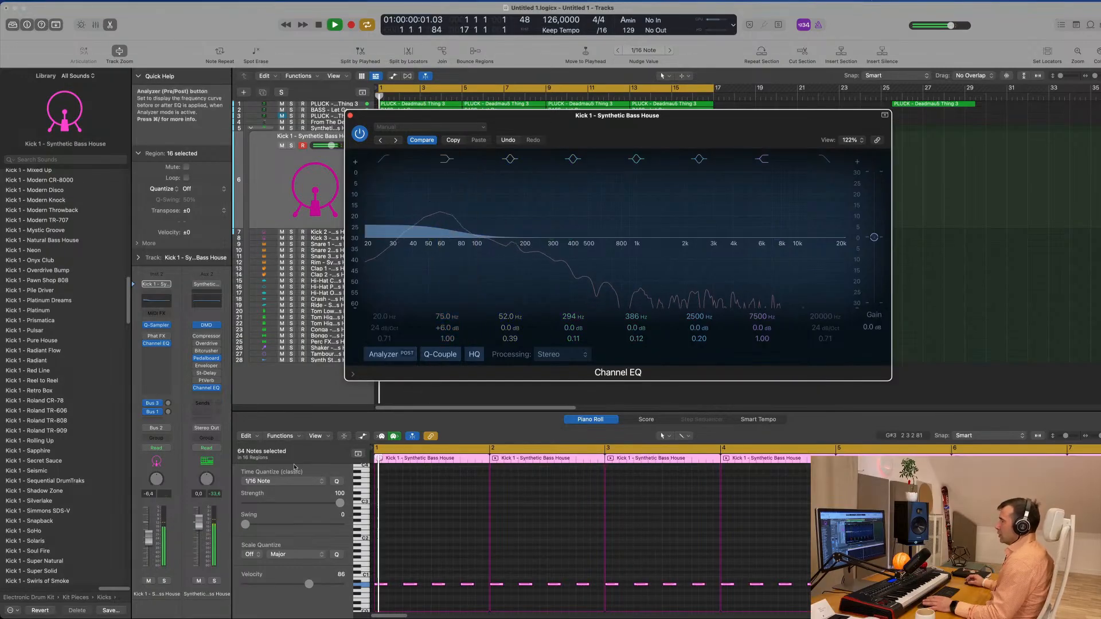
left_click_drag(149, 538, 149, 550)
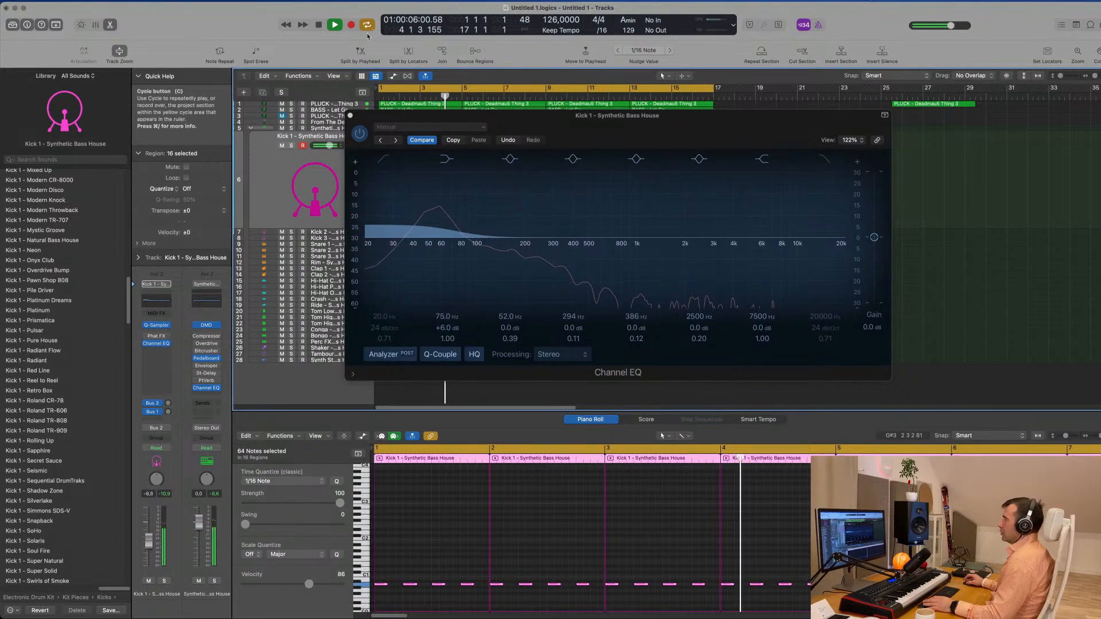
left_click(349, 115)
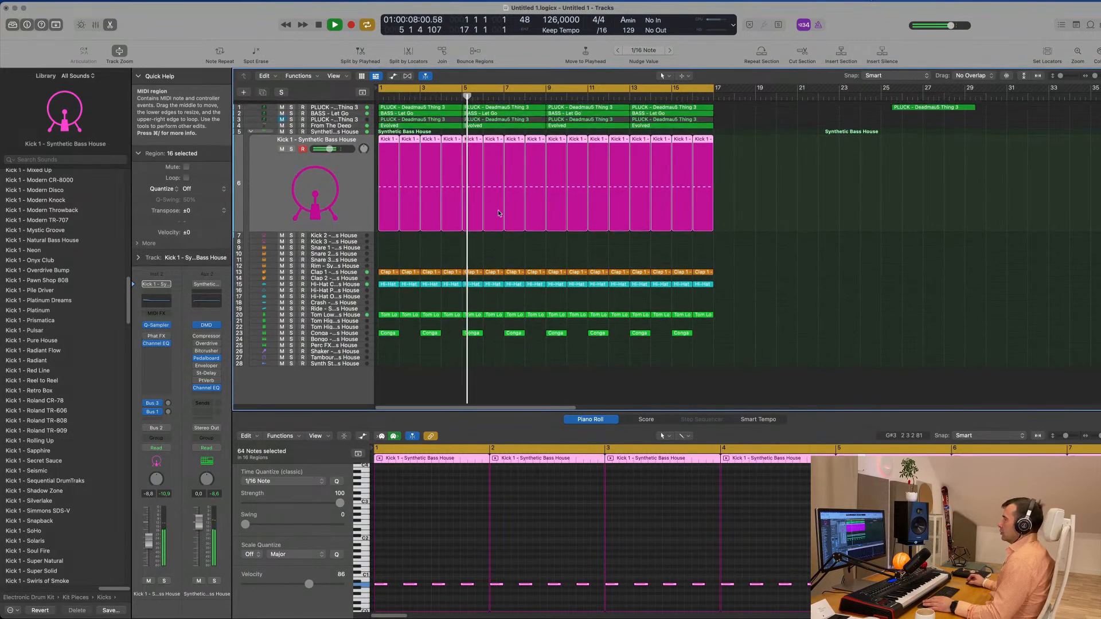
Step: Duplicate the BASS - Let Go track and raise the new track's send to Bus 4
left_click(347, 109)
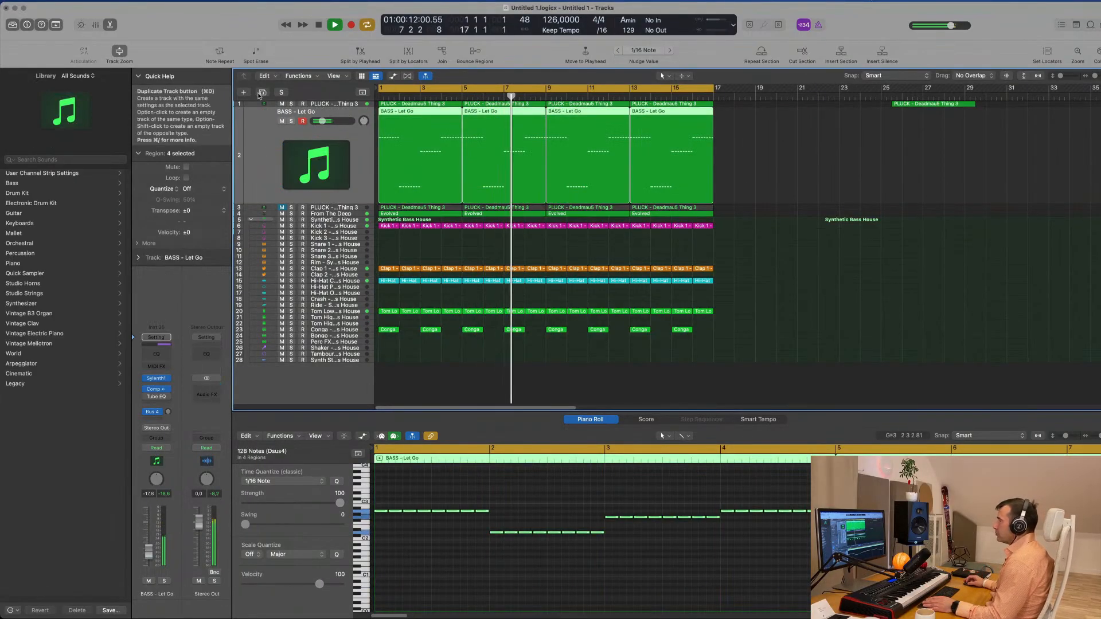
key("super+d")
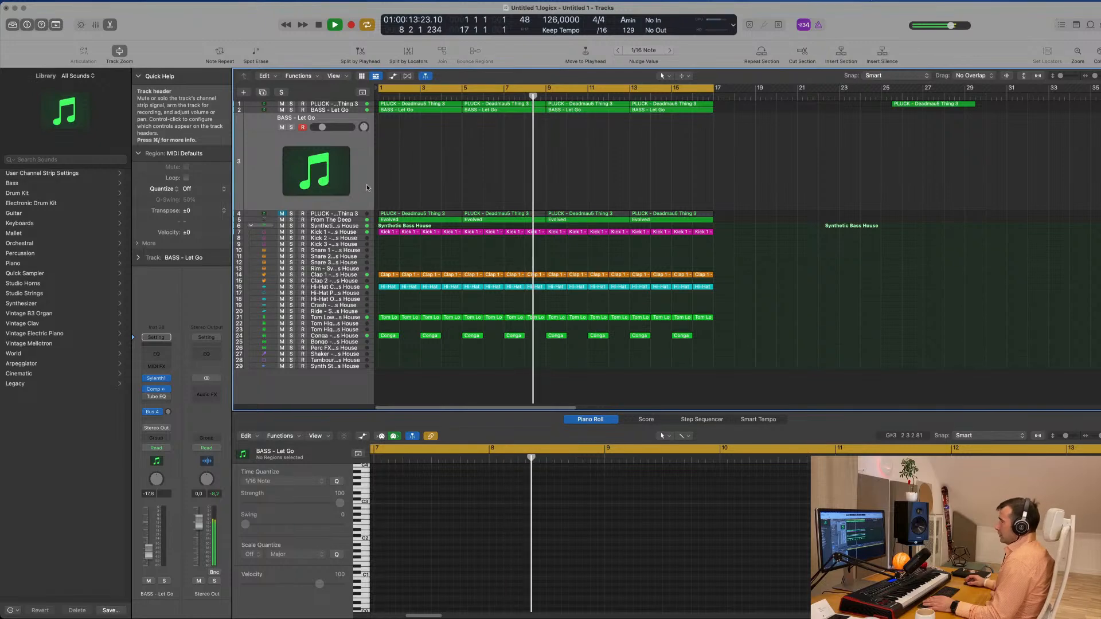
left_click(169, 412)
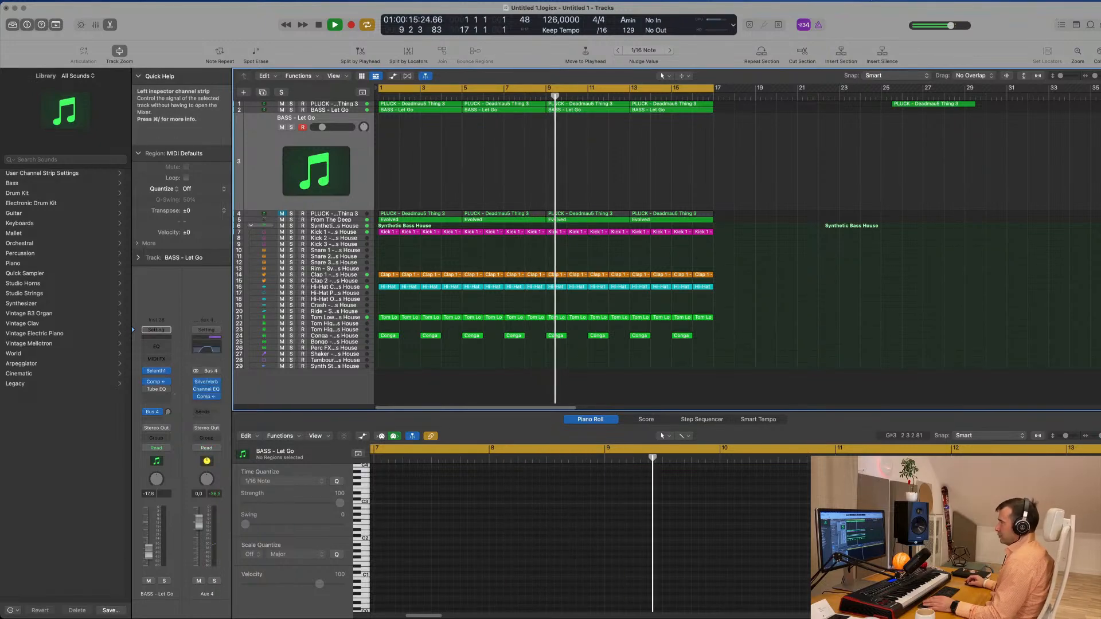
Step: Open Sylenth1 on the duplicated bass track and set the track's volume to about -6.6 dB
left_click(157, 372)
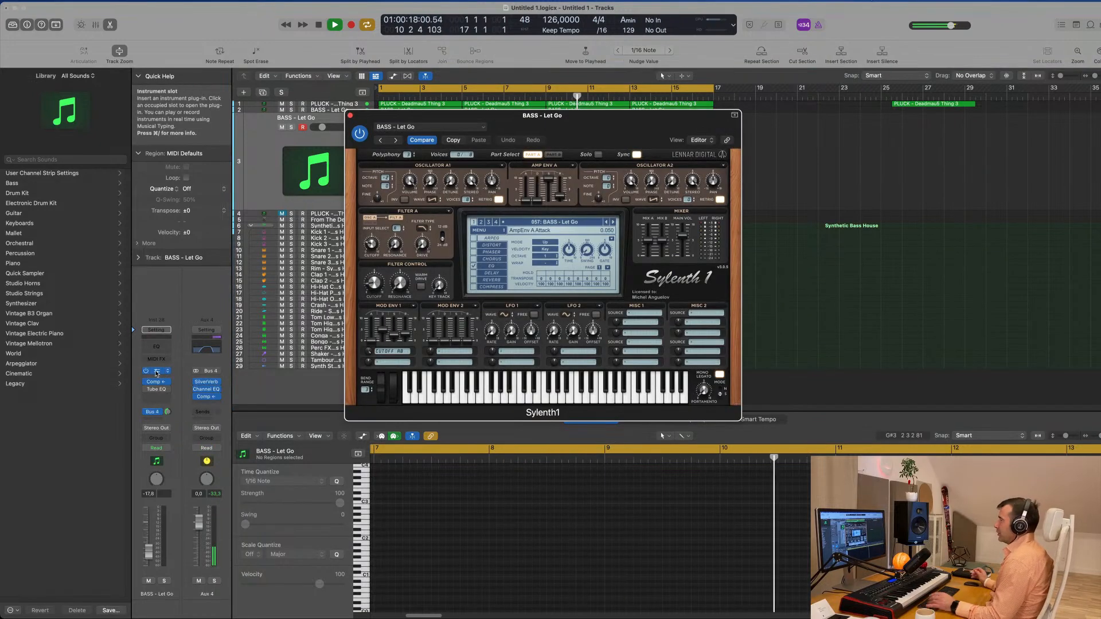
left_click_drag(615, 126, 709, 181)
left_click_drag(149, 552, 149, 537)
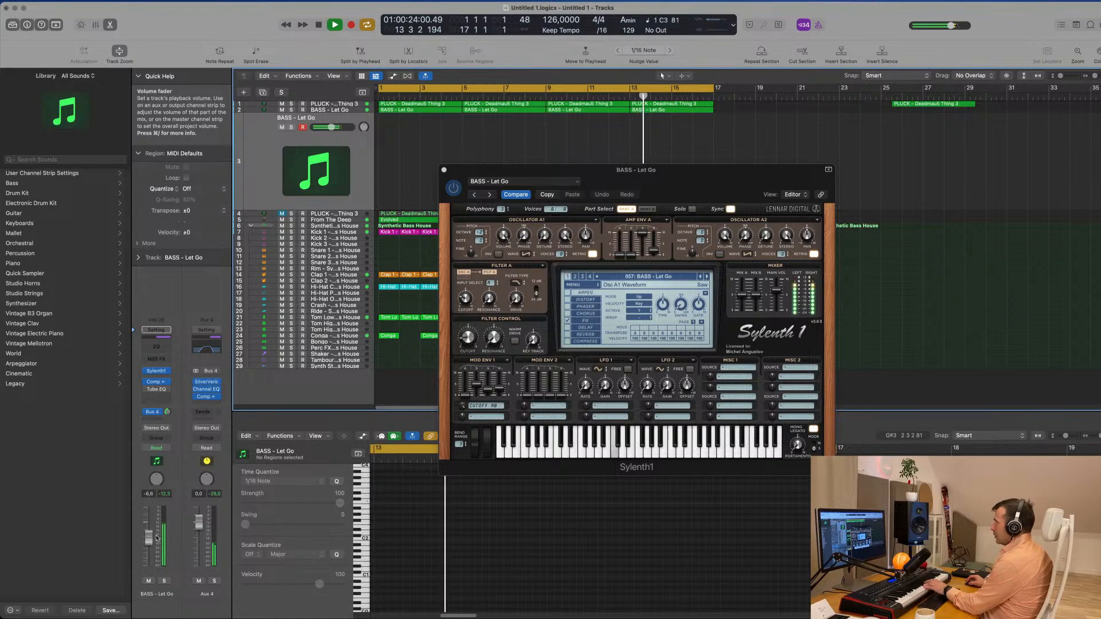
Step: Load the PLUCK - 4AM preset from Sylenth1's third sub-bank and set the track's volume to about -11.6 dB
left_click_drag(720, 176, 698, 174)
left_click(619, 275)
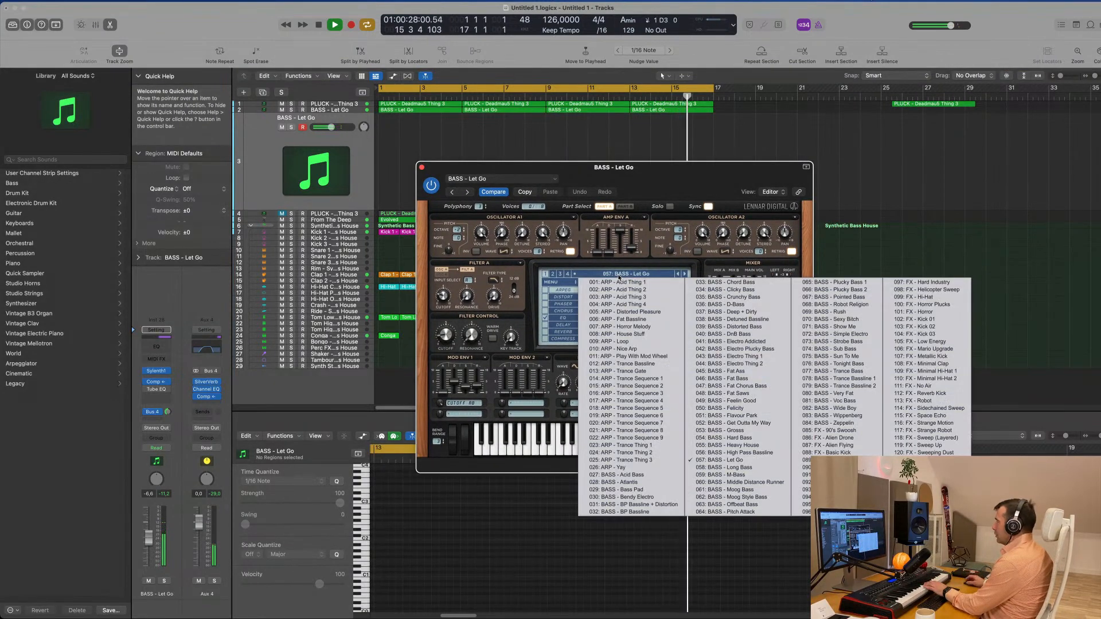
left_click(560, 274)
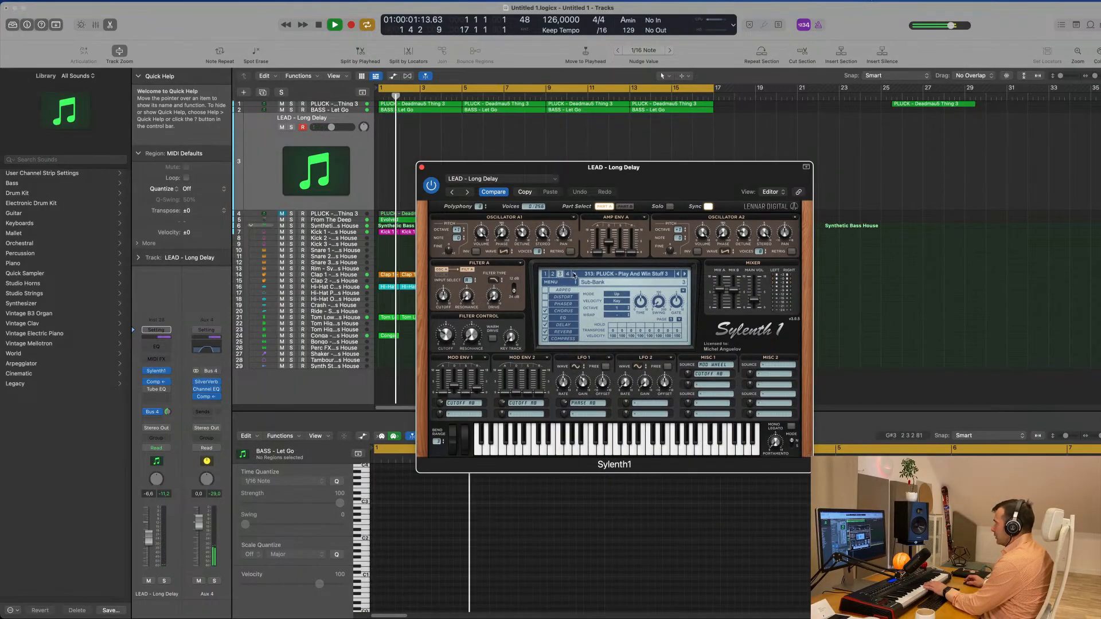
left_click(574, 274)
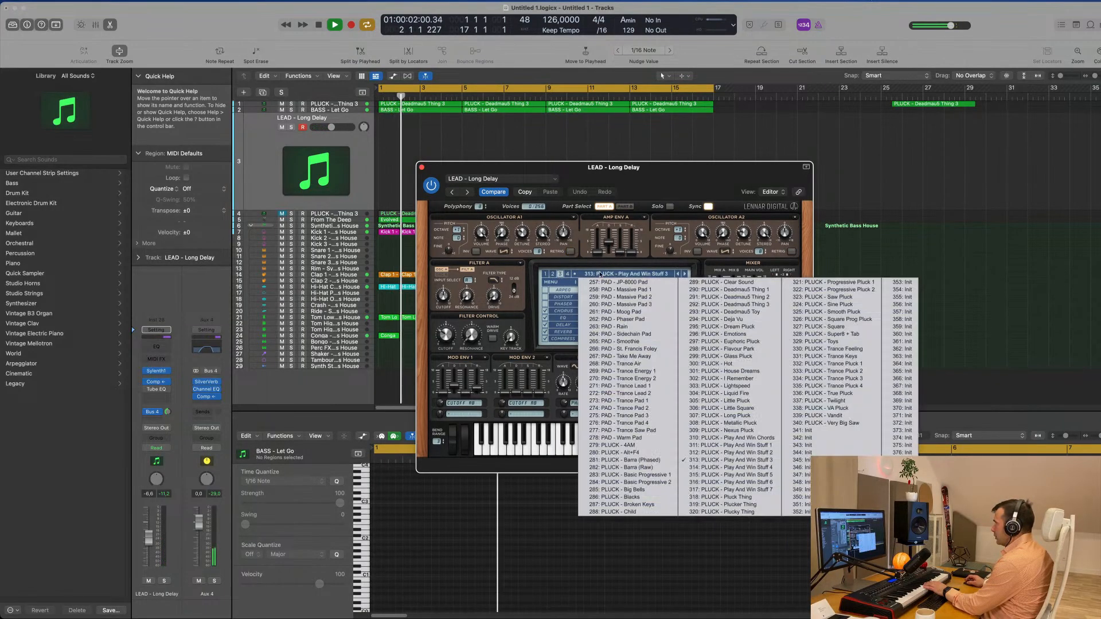
left_click(652, 446)
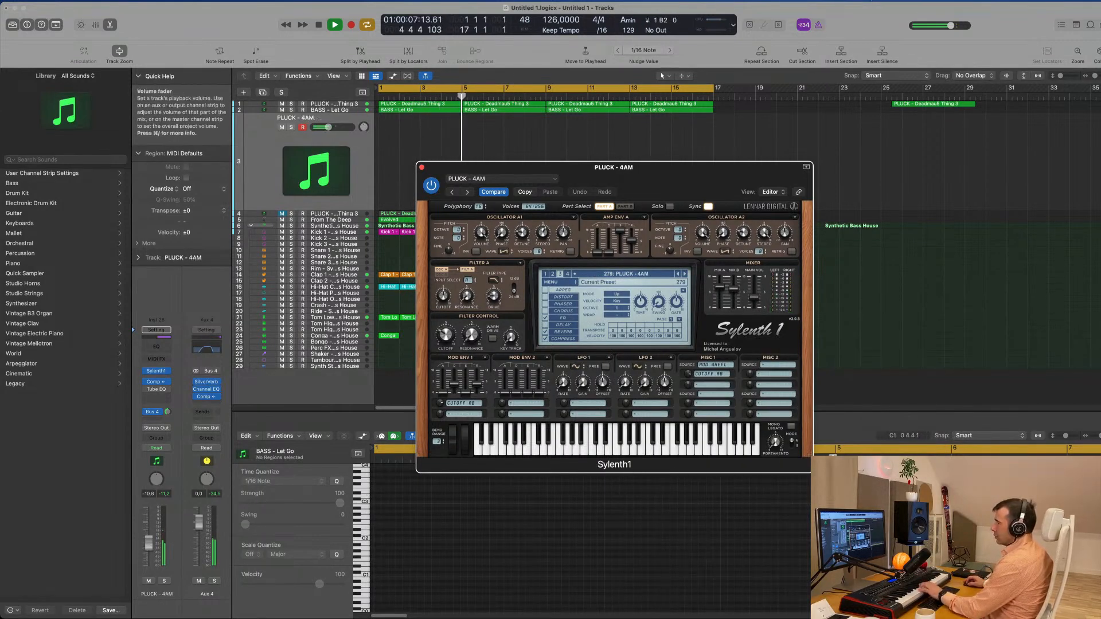
left_click(151, 552)
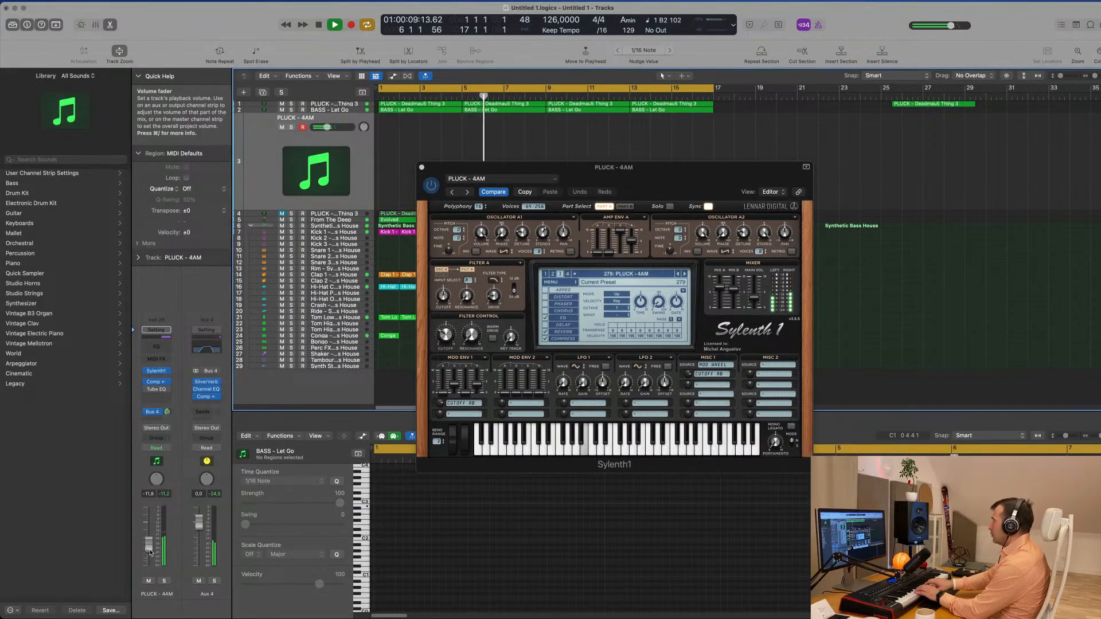
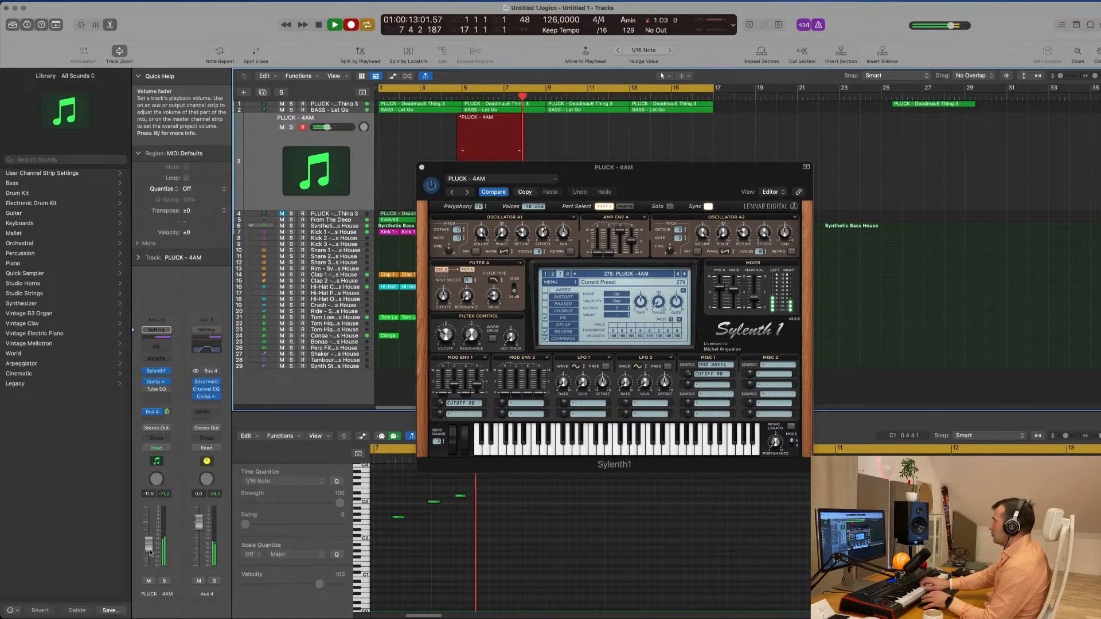
Step: Stop recording the PLUCK - 4AM part and move its recorded region to start at bar 1
key("space")
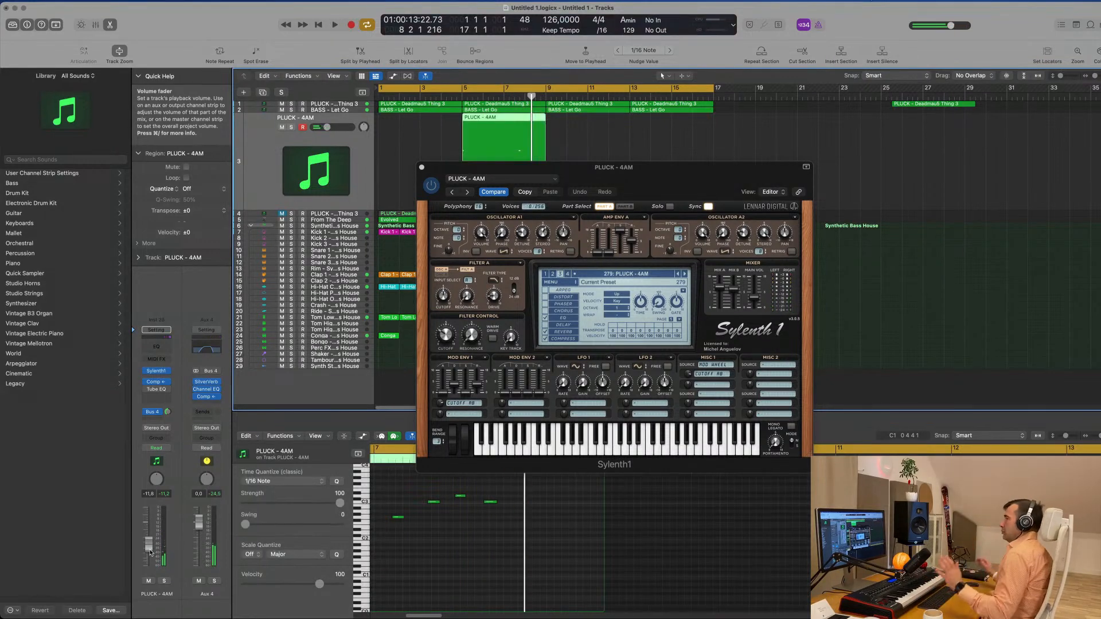
left_click_drag(635, 168, 991, 169)
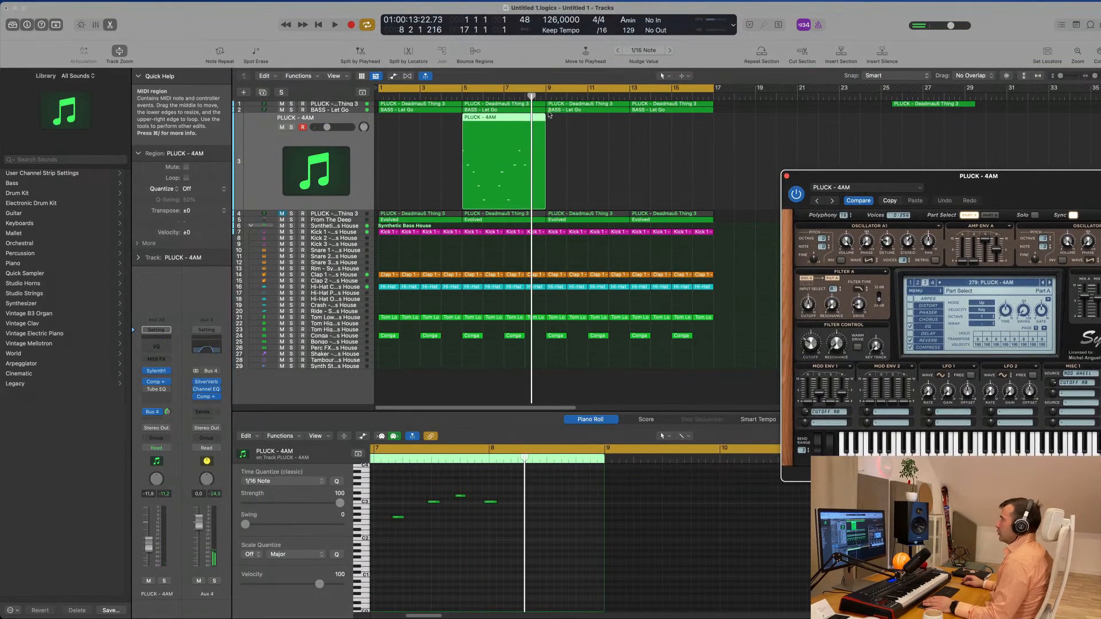
left_click_drag(520, 120, 426, 119)
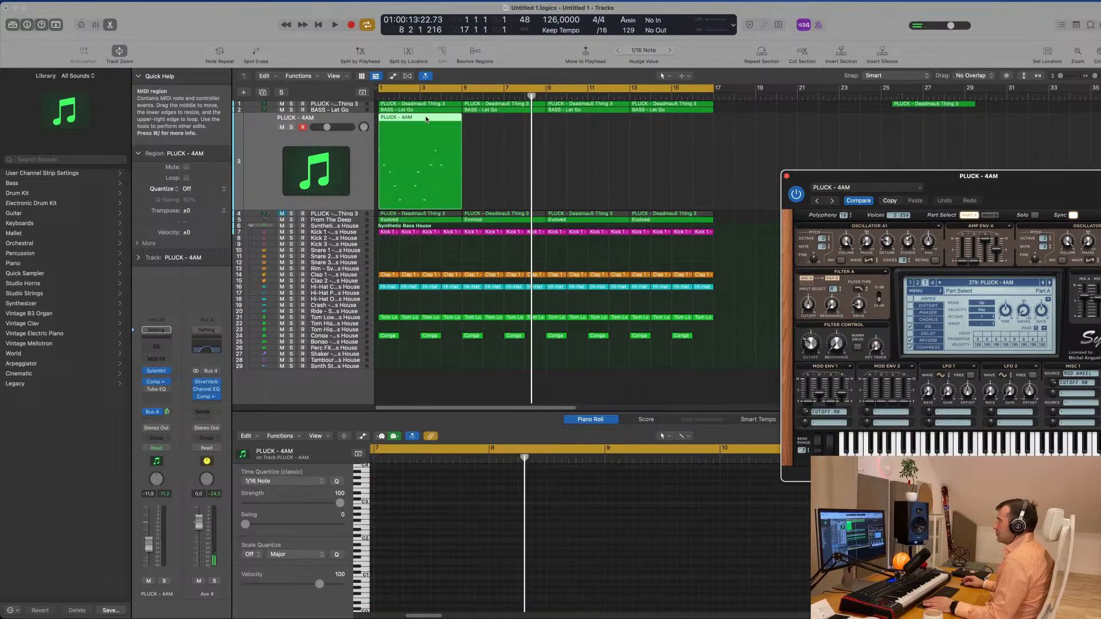
Step: Examine the PLUCK - 4AM region's notes in the Piano Roll while starting and stopping playback
double_click(426, 119)
double_click(426, 119)
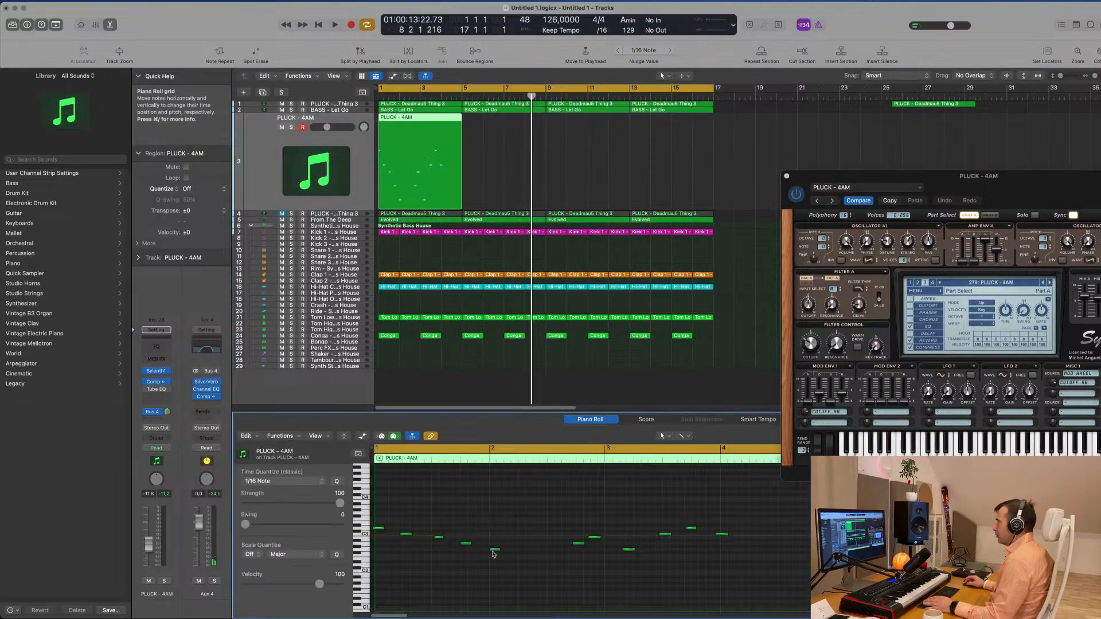
key("space")
scroll(508, 579, "down", 4)
scroll(481, 573, "up", 2)
key("space")
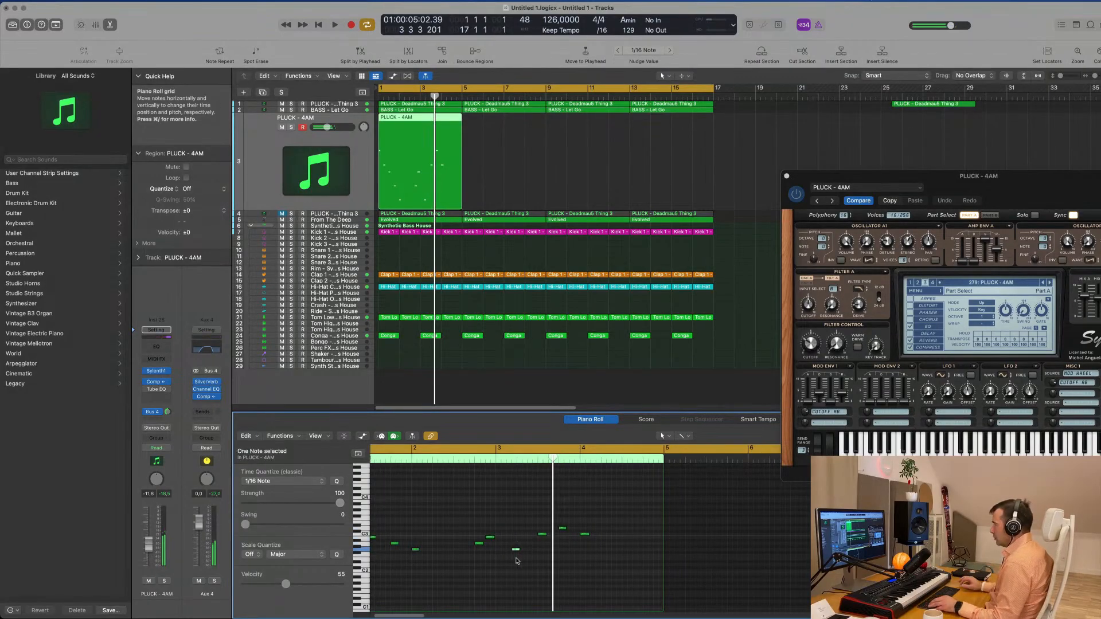
key("space")
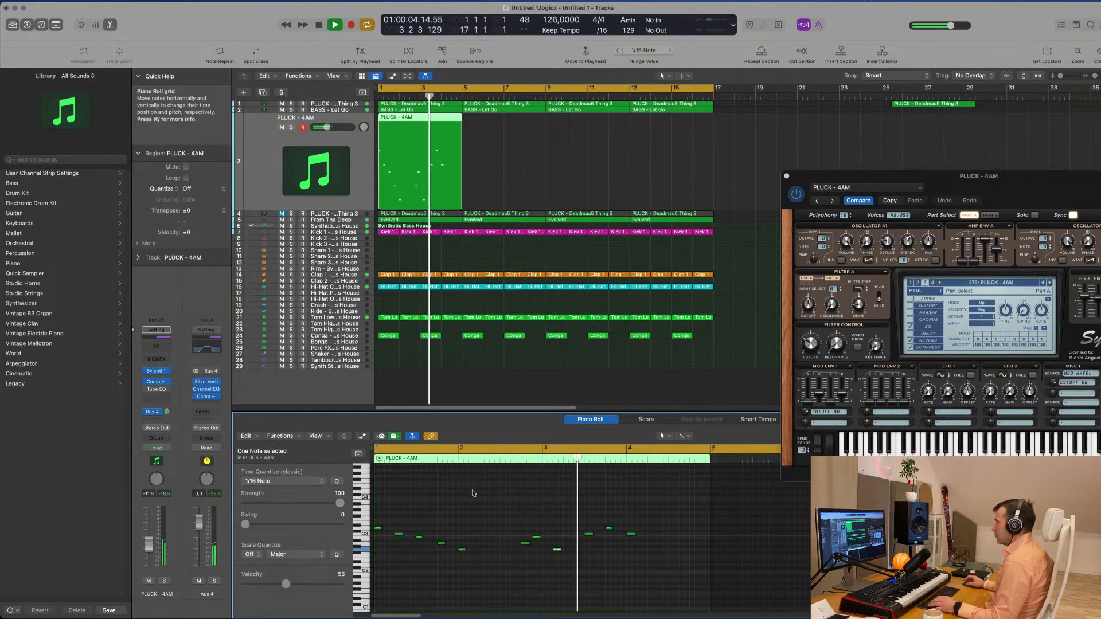
key("space")
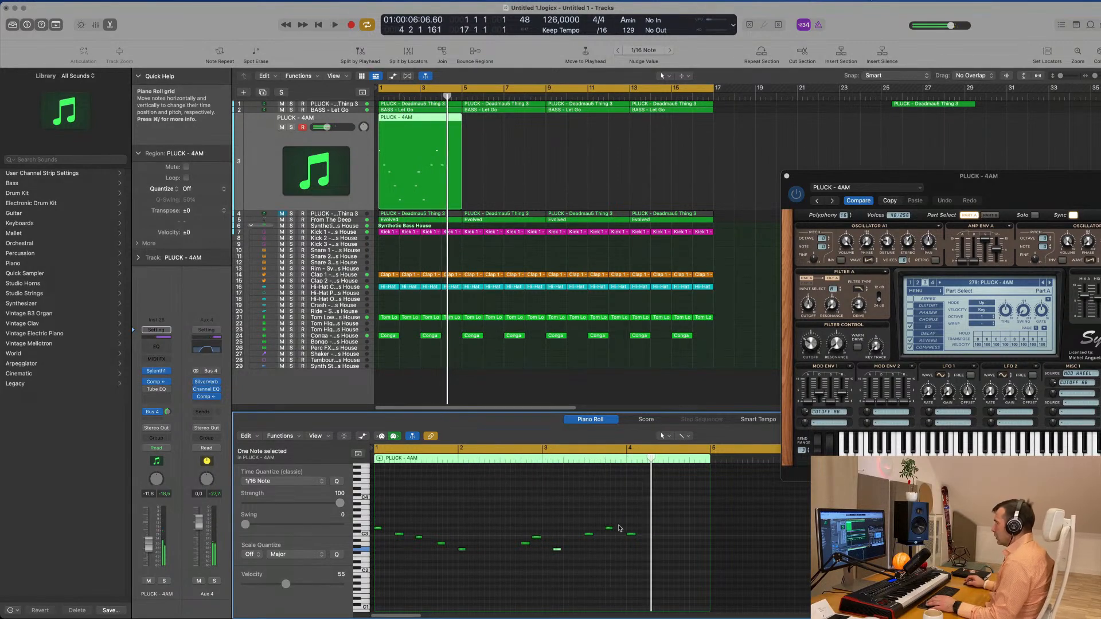
Step: Raise the last PLUCK - 4AM note, at bar 4, to E3 and play the region from the start
left_click_drag(631, 536, 631, 524)
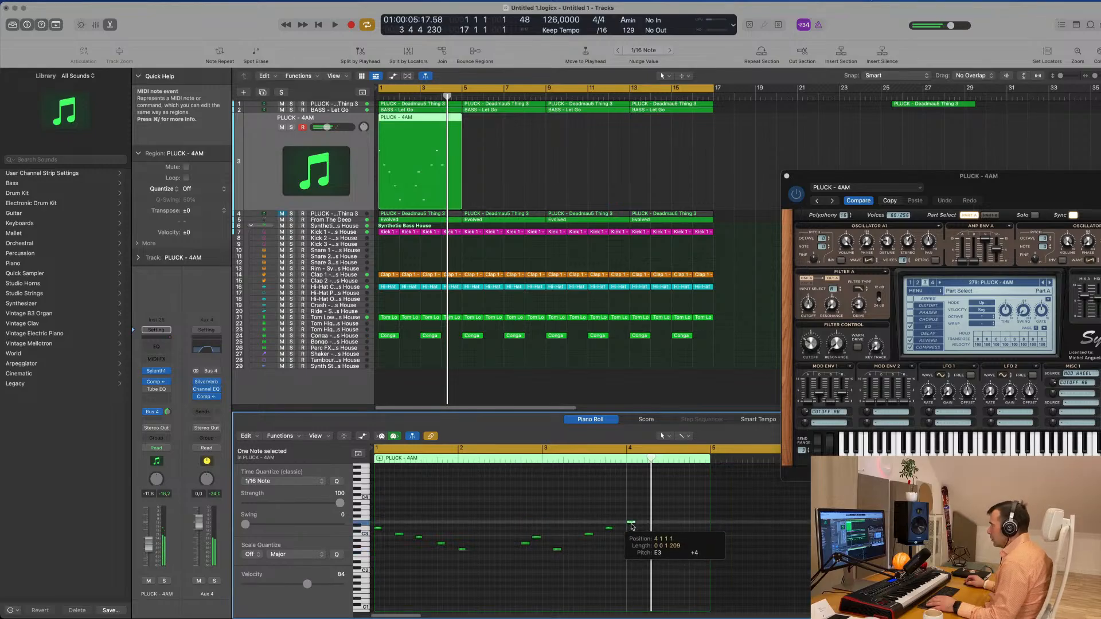
key("Return")
key("space")
scroll(594, 467, "up", 1)
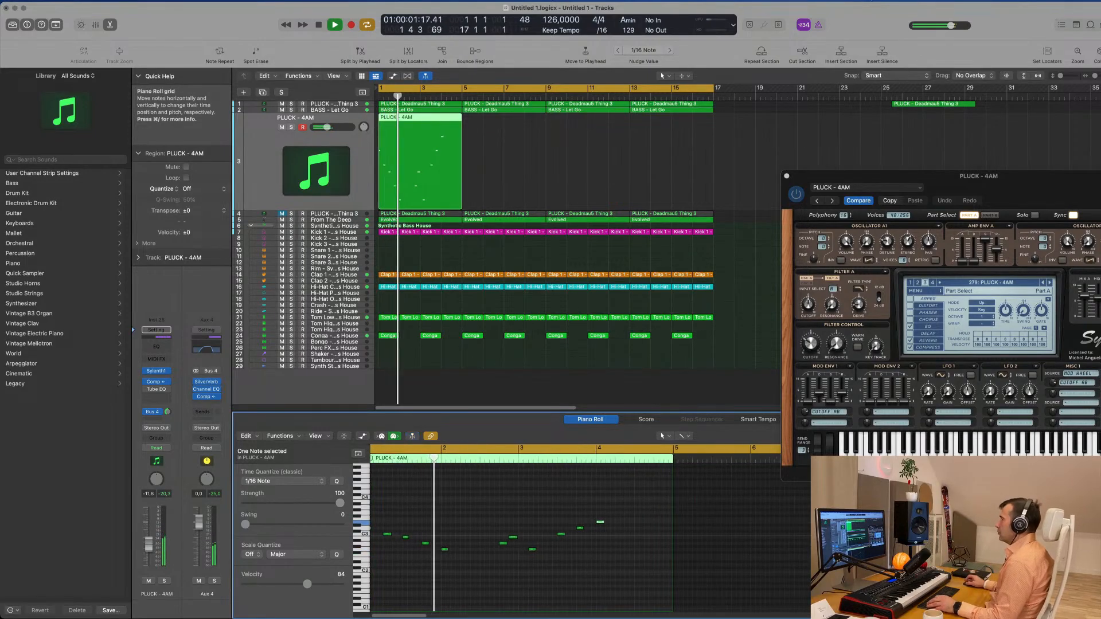
Step: Replay from the start and set the PLUCK - 4AM track's volume to about -9.2 dB
key("Return")
left_click(273, 180)
key("space")
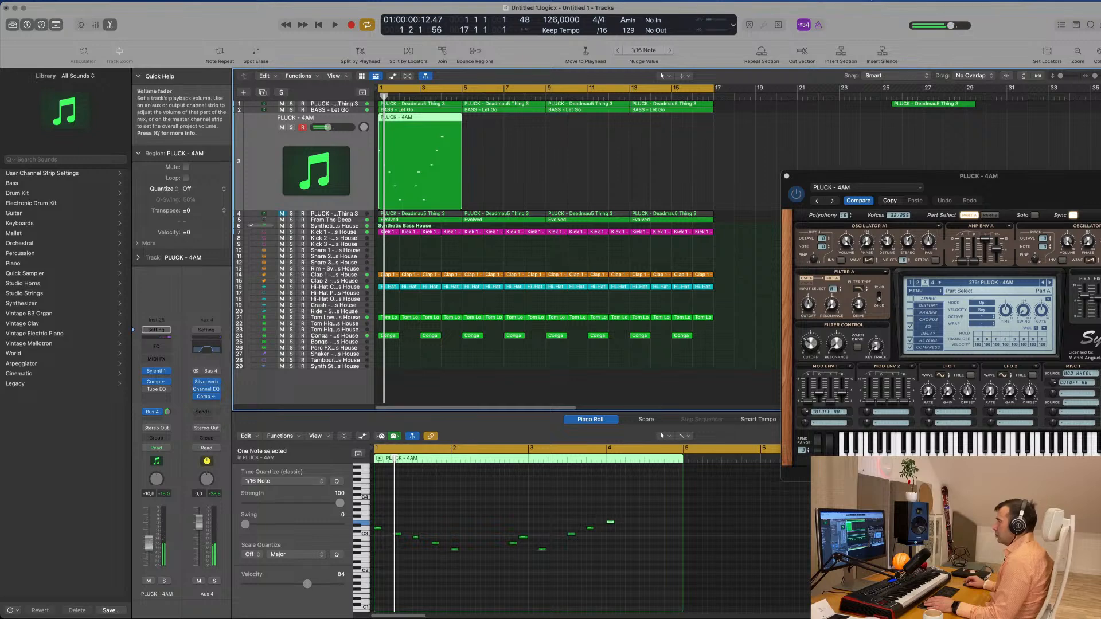
key("space")
left_click_drag(152, 539, 149, 542)
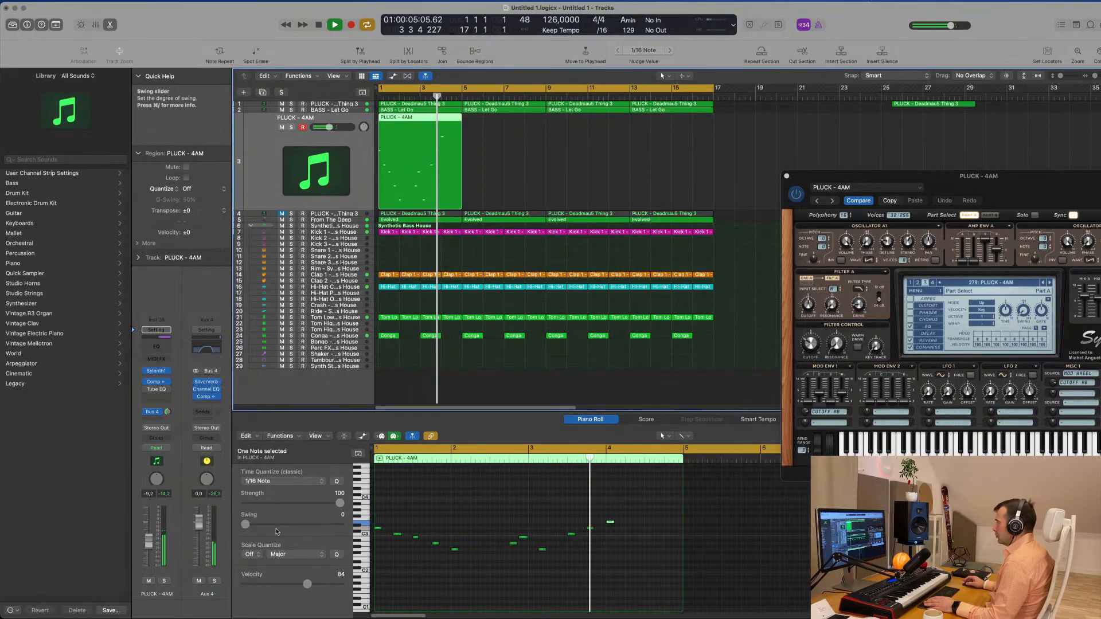
Step: Move the last PLUCK - 4AM note down to C3 and slightly before bar 4, and replay the melody
left_click_drag(613, 525, 603, 536)
key("space")
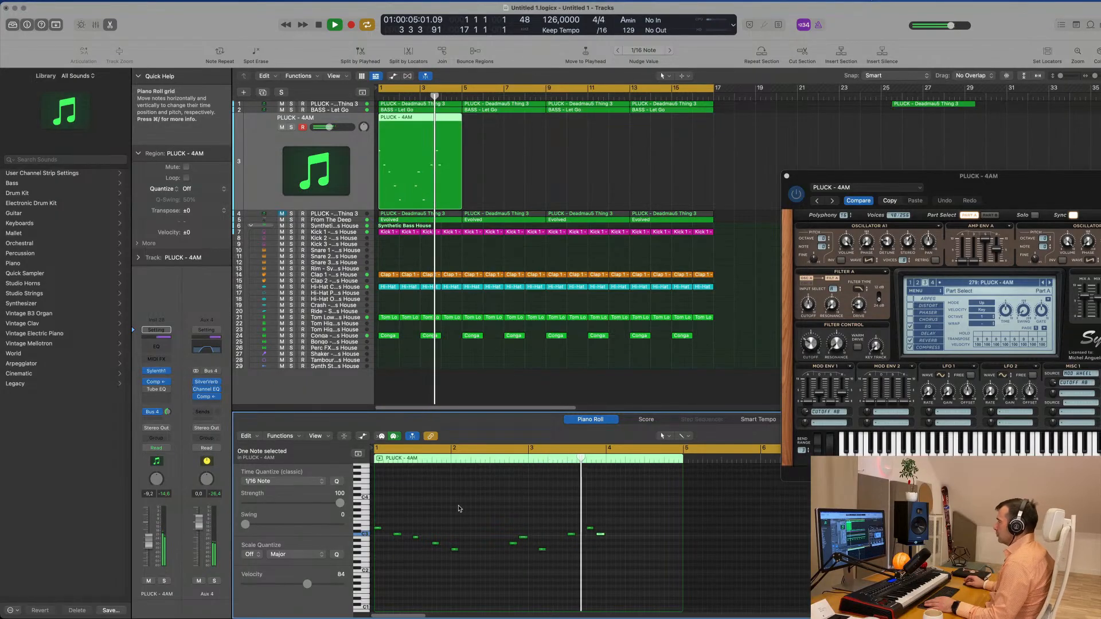
key("space")
key("space")
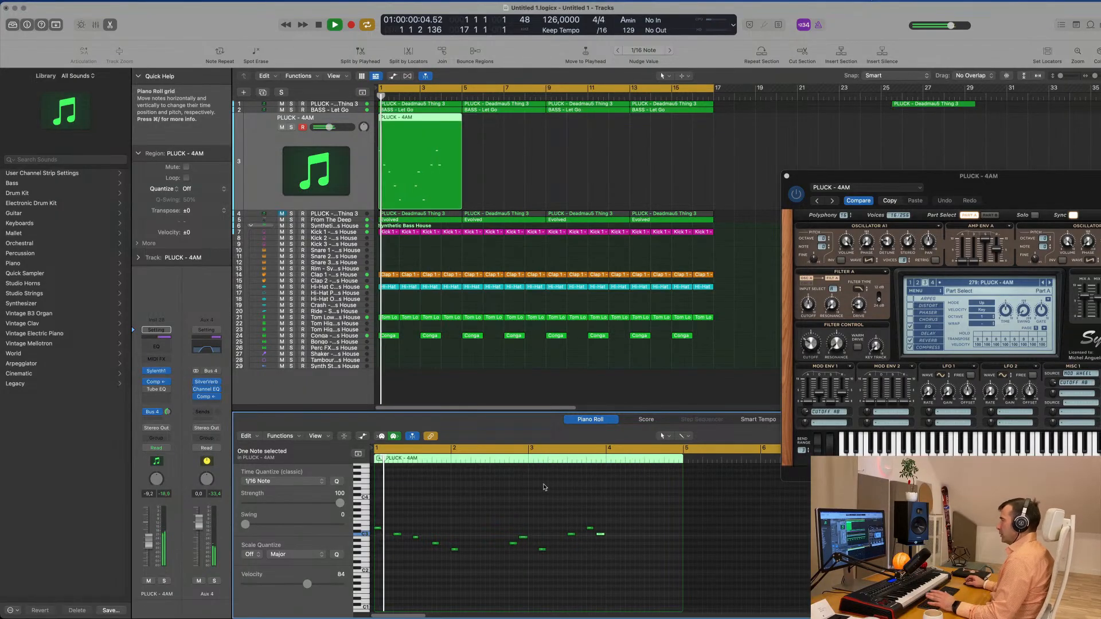
Step: Add a Channel EQ to the PLUCK - 4AM track and restart playback from the beginning
left_click_drag(1022, 173, 901, 123)
key("space")
left_click(362, 148)
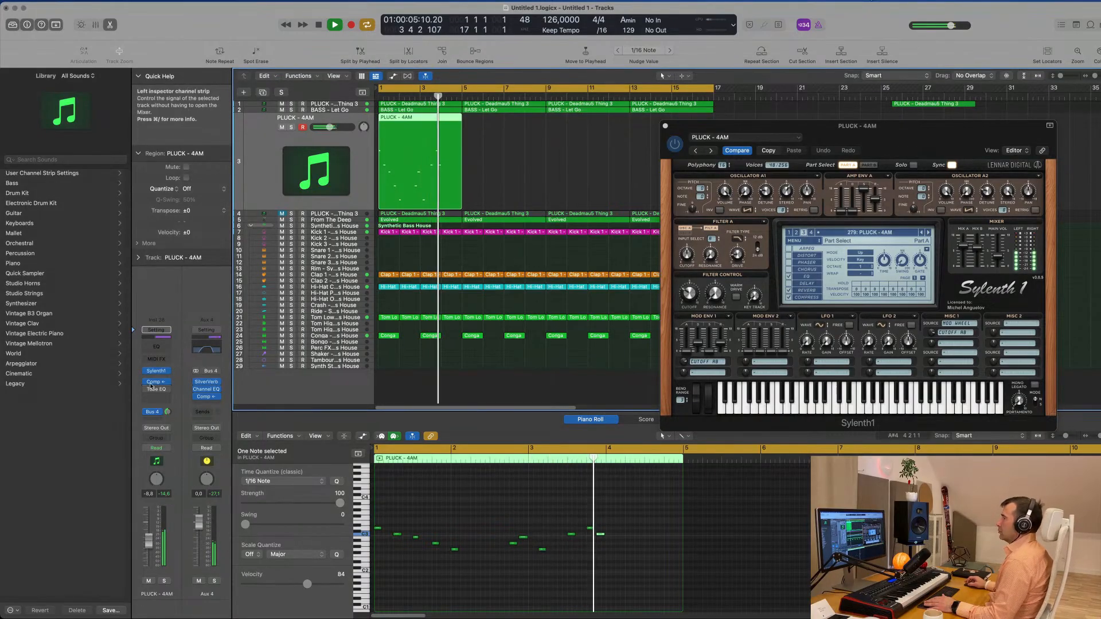
left_click(157, 349)
key("Return")
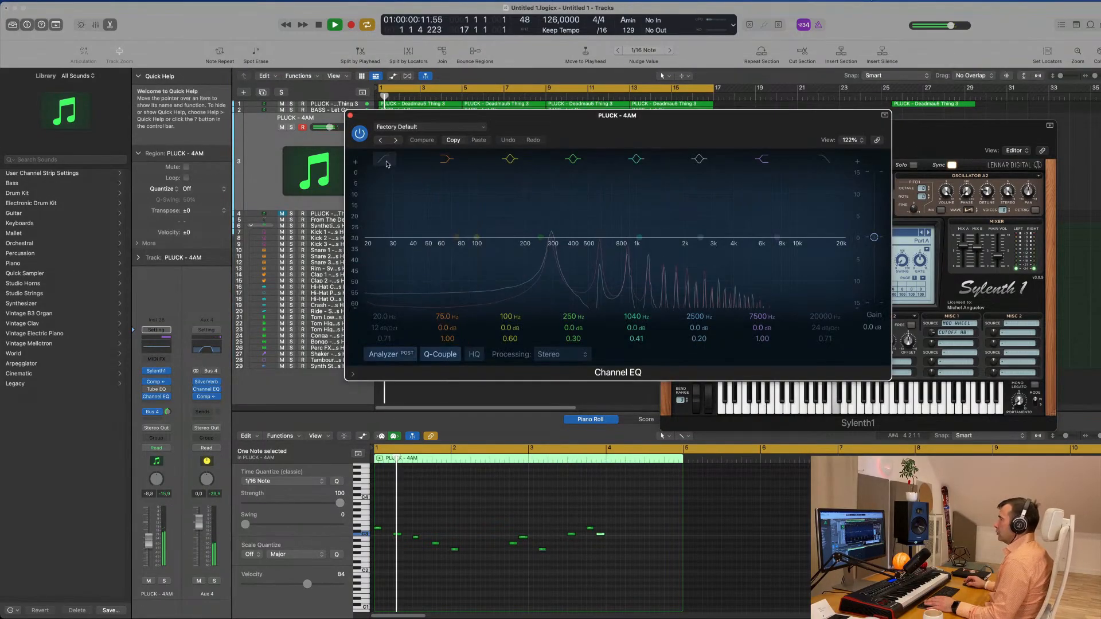
Step: Apply a 24 dB/Oct low cut at about 197 Hz to the PLUCK - 4AM track and close the Channel EQ
left_click_drag(389, 215, 543, 255)
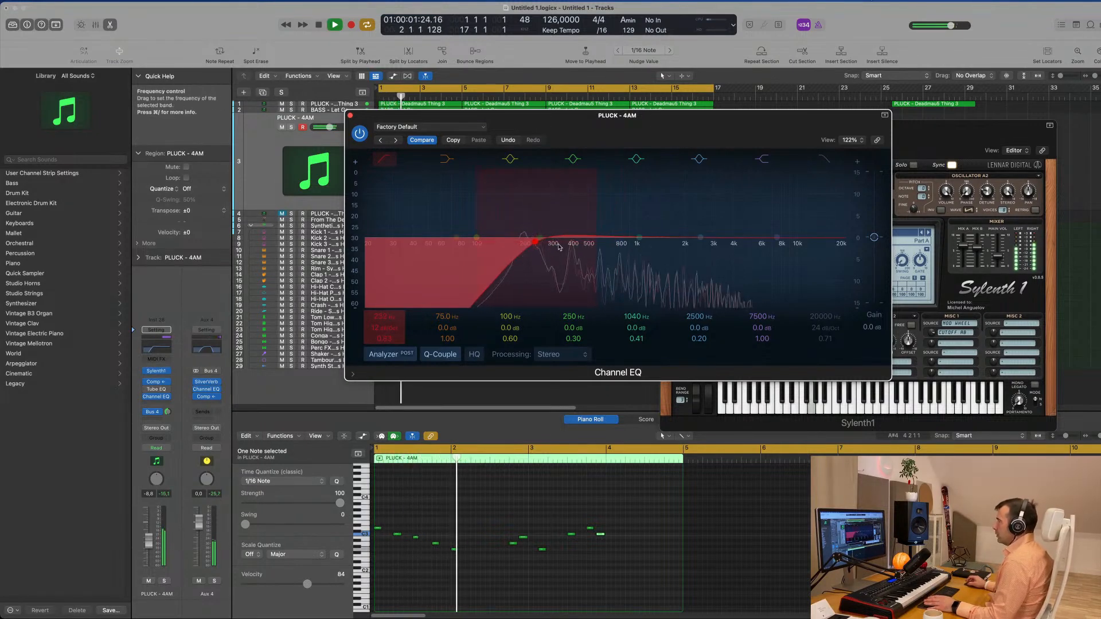
left_click_drag(391, 324, 396, 325)
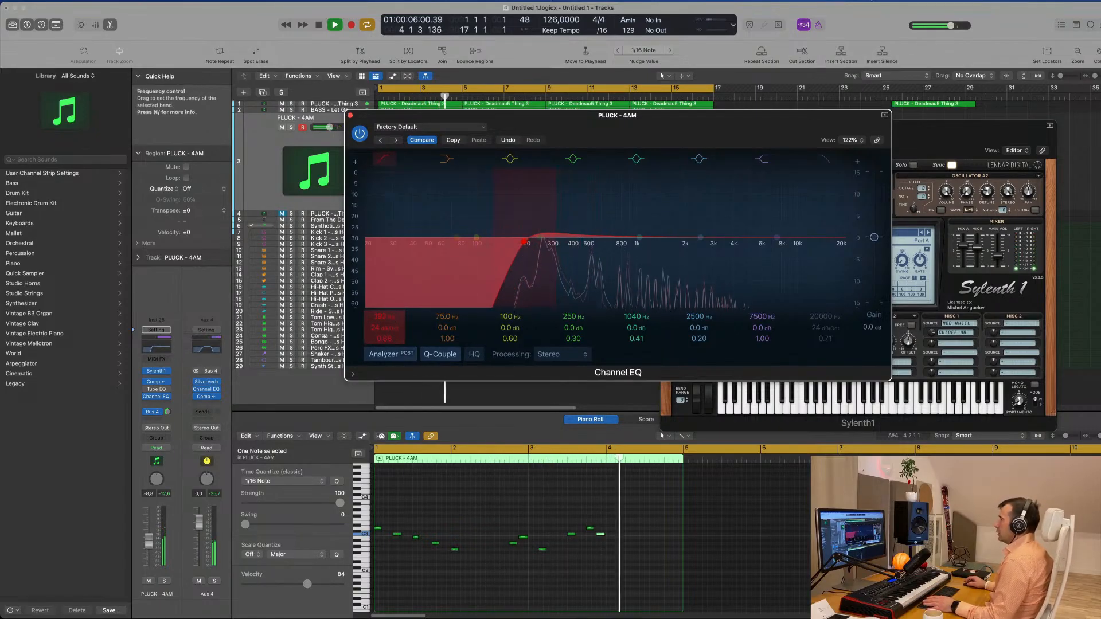
left_click_drag(604, 141, 710, 180)
left_click(456, 154)
Step: Set Sylenth1's Filter Control cutoff for PLUCK - 4AM to about 2.21 while listening to playback
left_click_drag(785, 127, 758, 126)
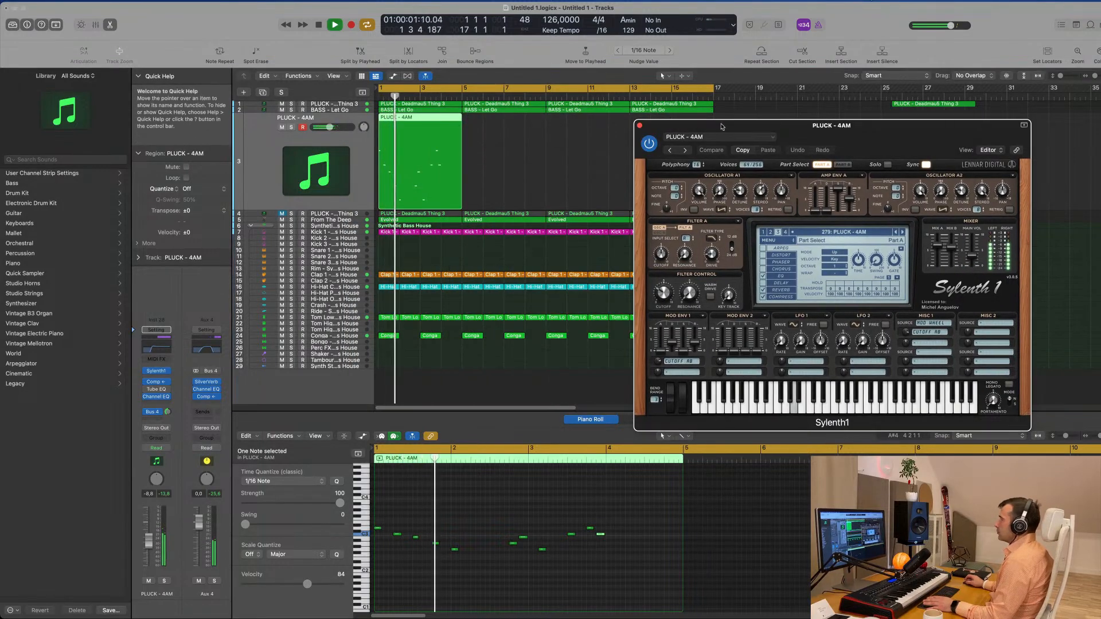
key("space")
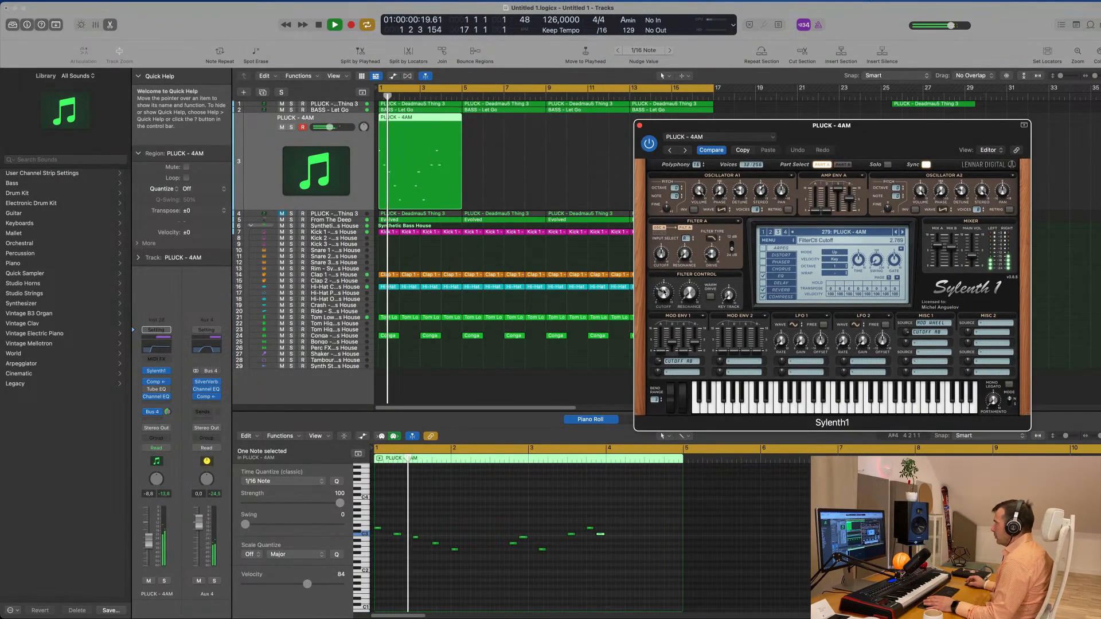
key("space")
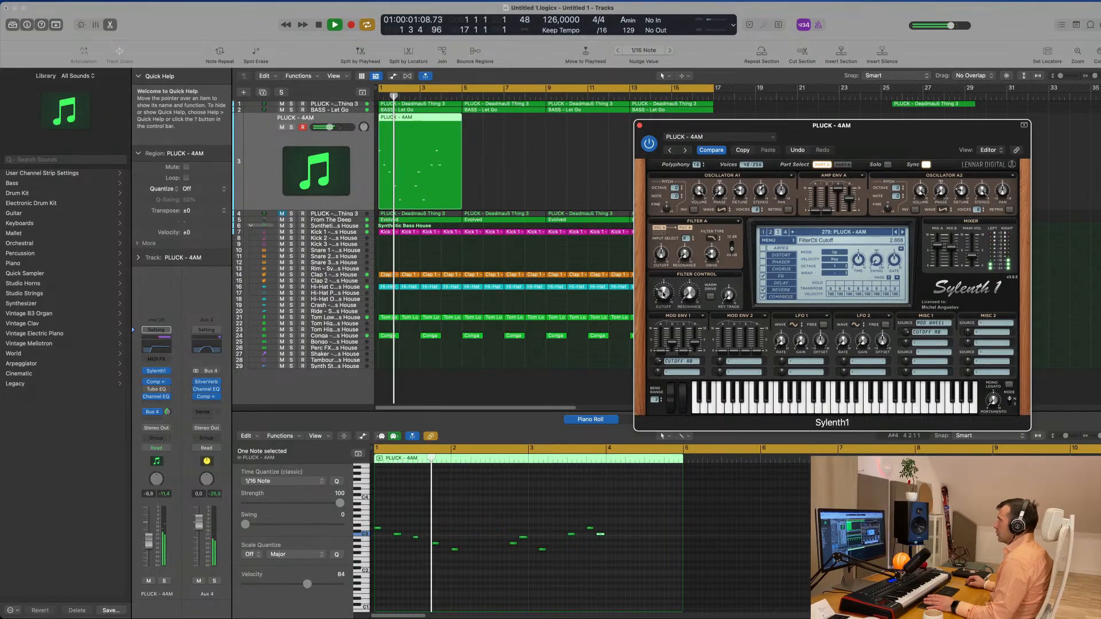
left_click_drag(664, 287, 665, 296)
key("space")
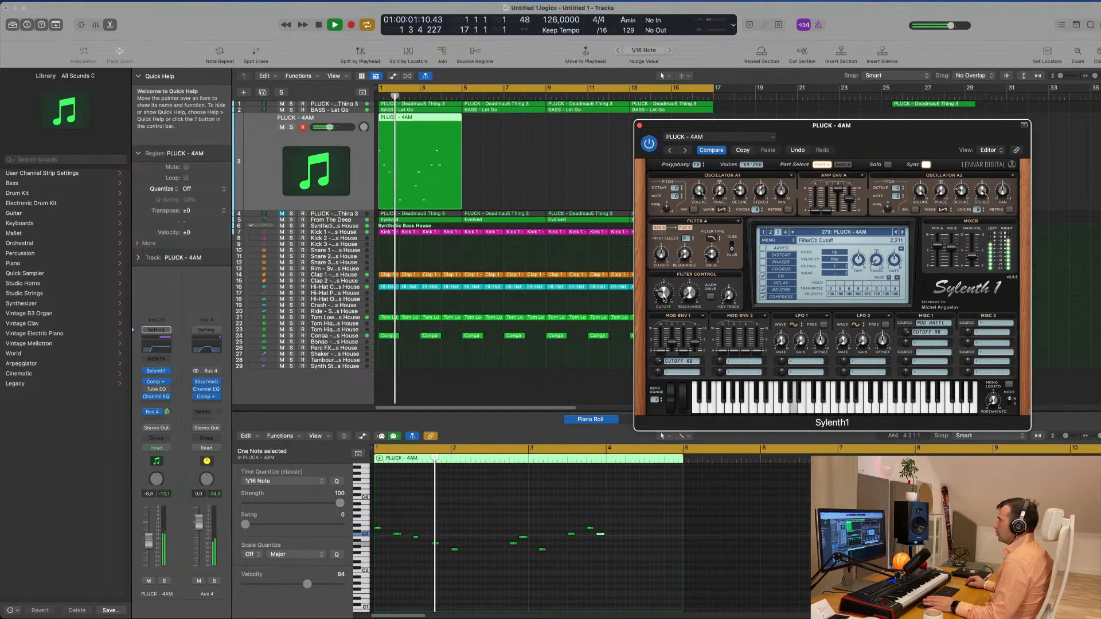
Step: Replay the opening bars to check the filtered pluck sound and close the Sylenth1 window
key("space")
key("space")
left_click_drag(815, 125, 813, 125)
key("space")
key("space")
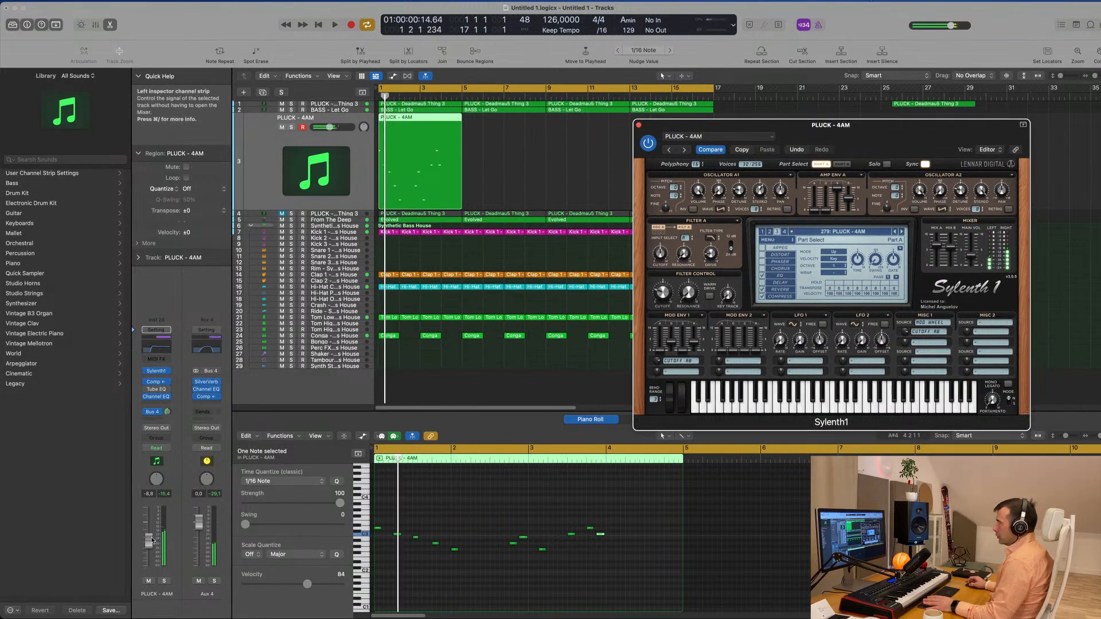
left_click(585, 128)
left_click(639, 125)
Step: Repeat the PLUCK - 4AM region until four copies fill bars 1 to 17, and select all of the track's regions
left_click(535, 153)
left_click(367, 171)
key("super+r")
left_click_drag(605, 140, 431, 173)
key("super+r")
left_click(791, 172)
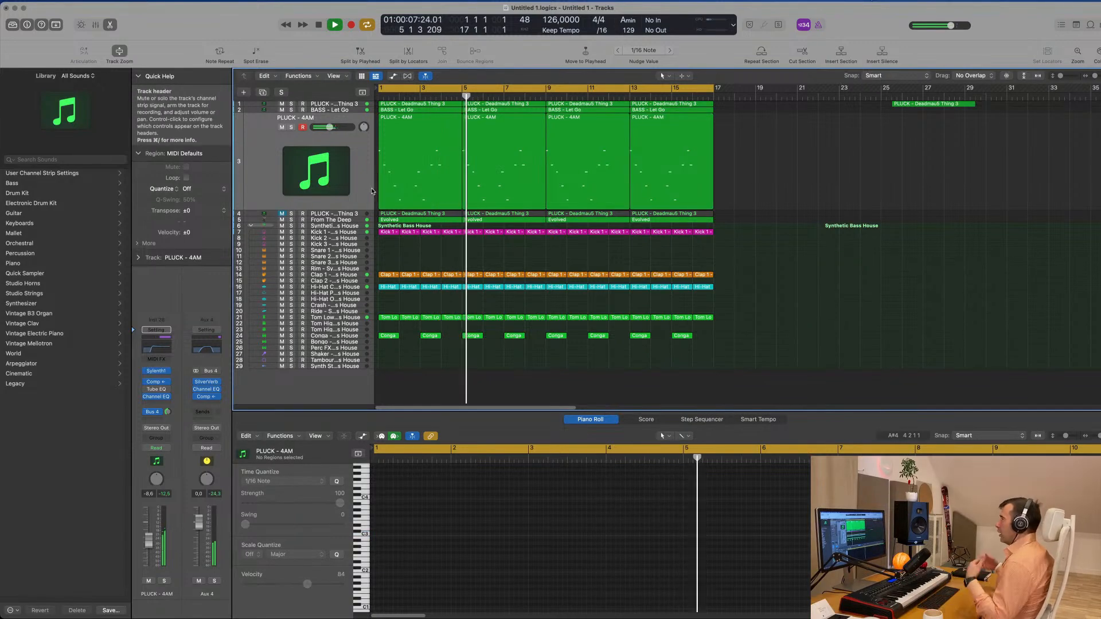
left_click(252, 167)
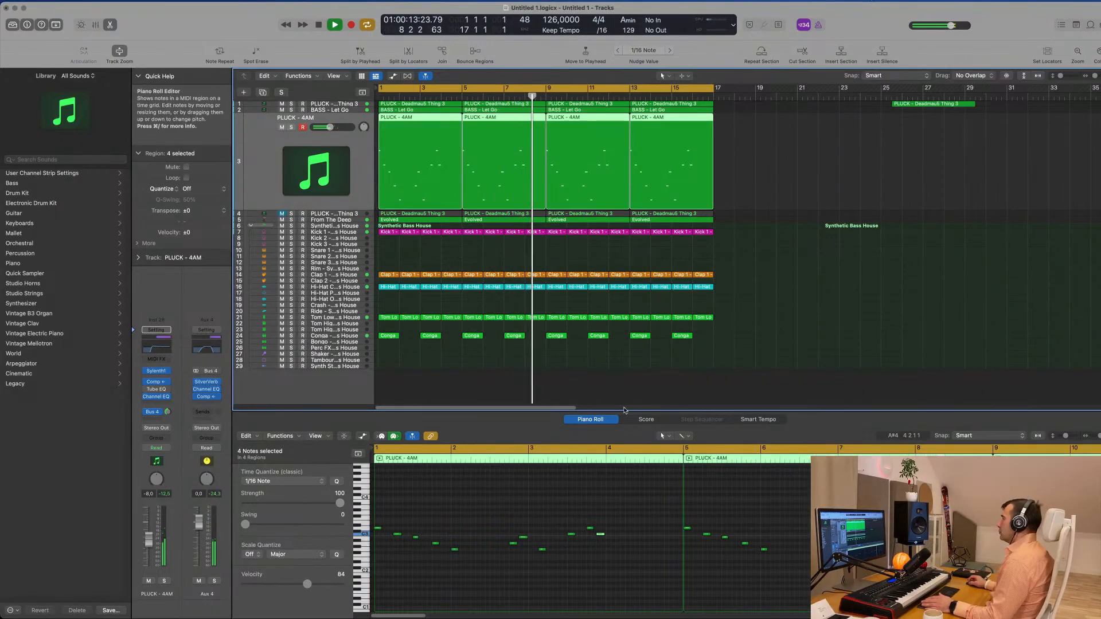
Step: Listen through the loop on the From The Deep and PLUCK - 4AM tracks, and briefly solo BASS - Let Go
left_click(807, 218)
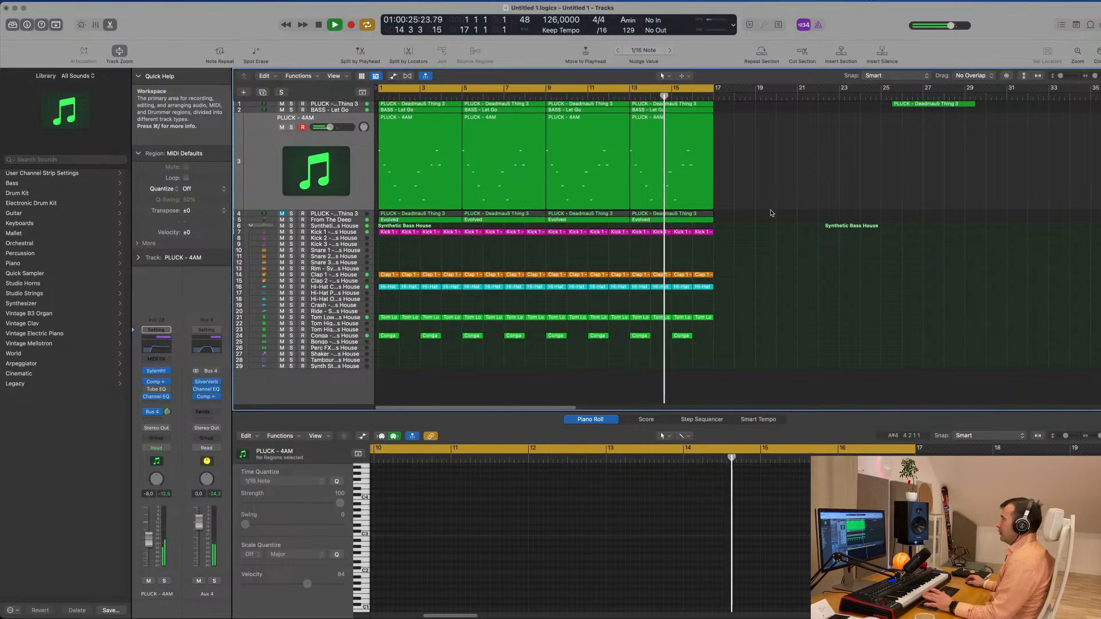
scroll(318, 226, "down", 1)
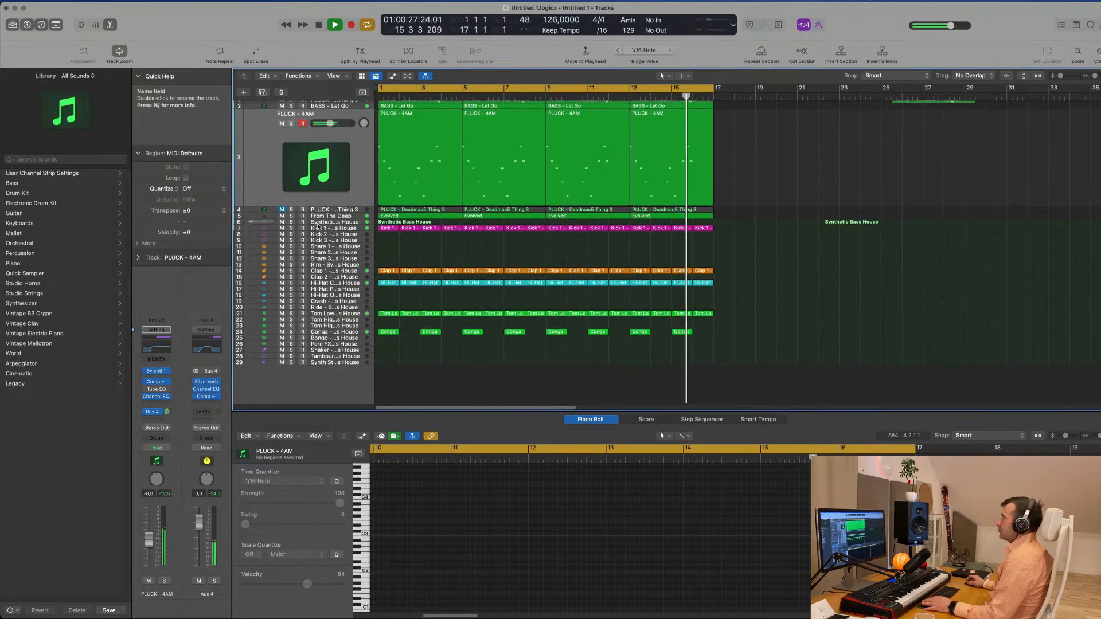
left_click(340, 216)
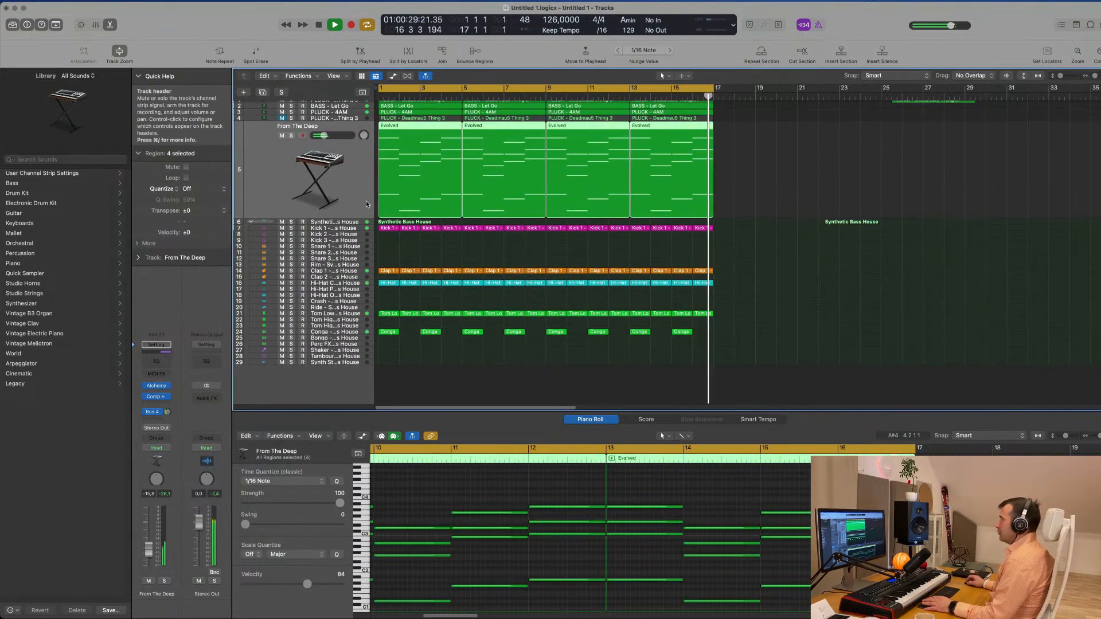
scroll(357, 208, "up", 1)
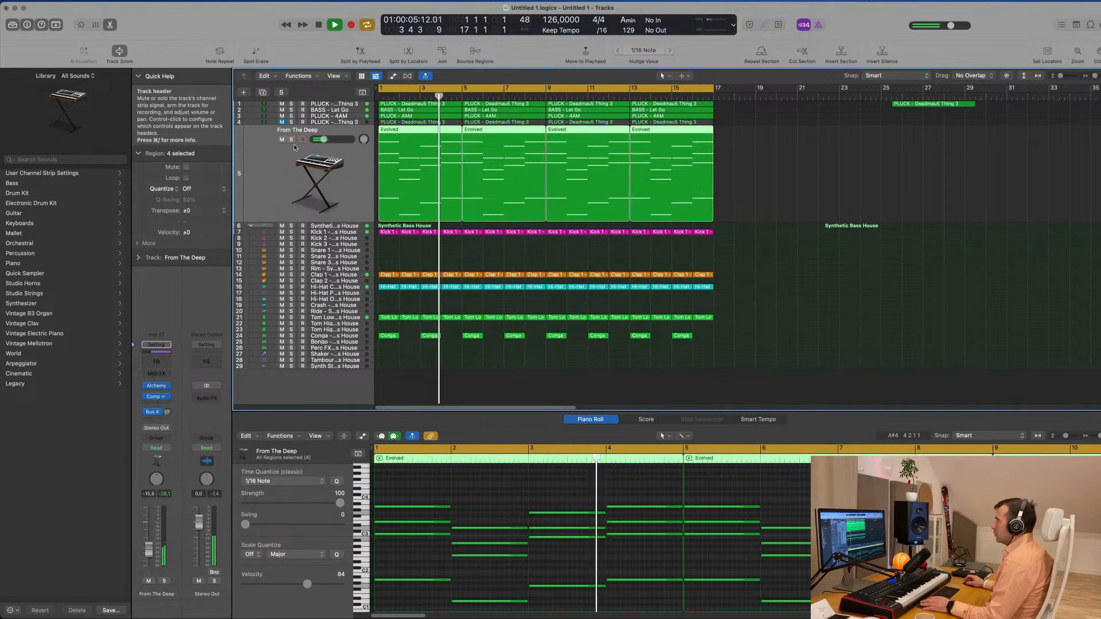
left_click(336, 116)
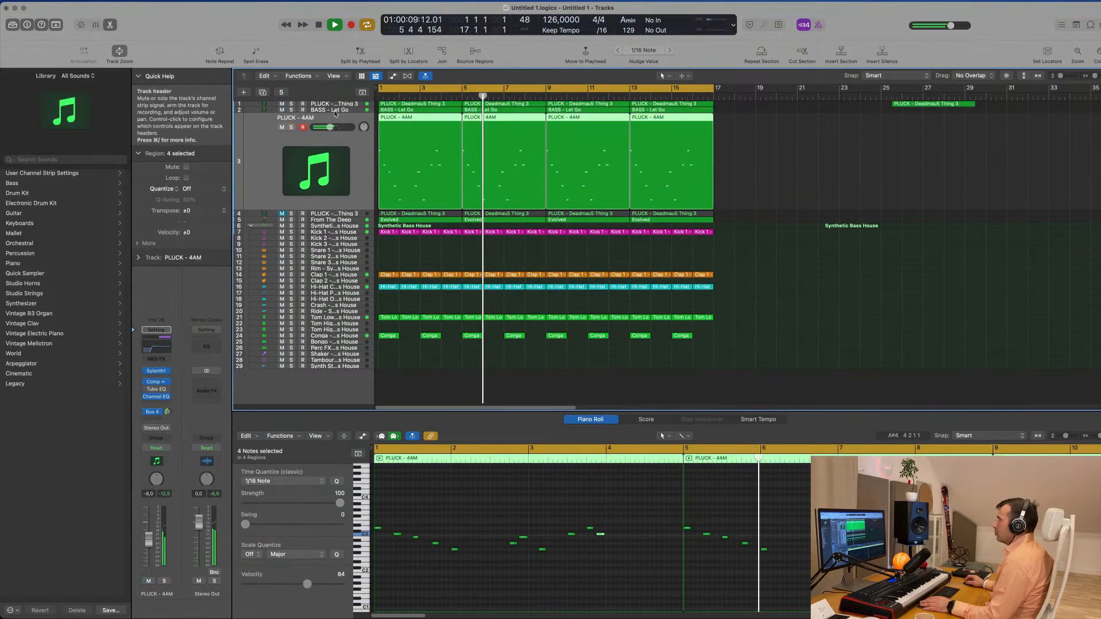
left_click(314, 110)
left_click(292, 122)
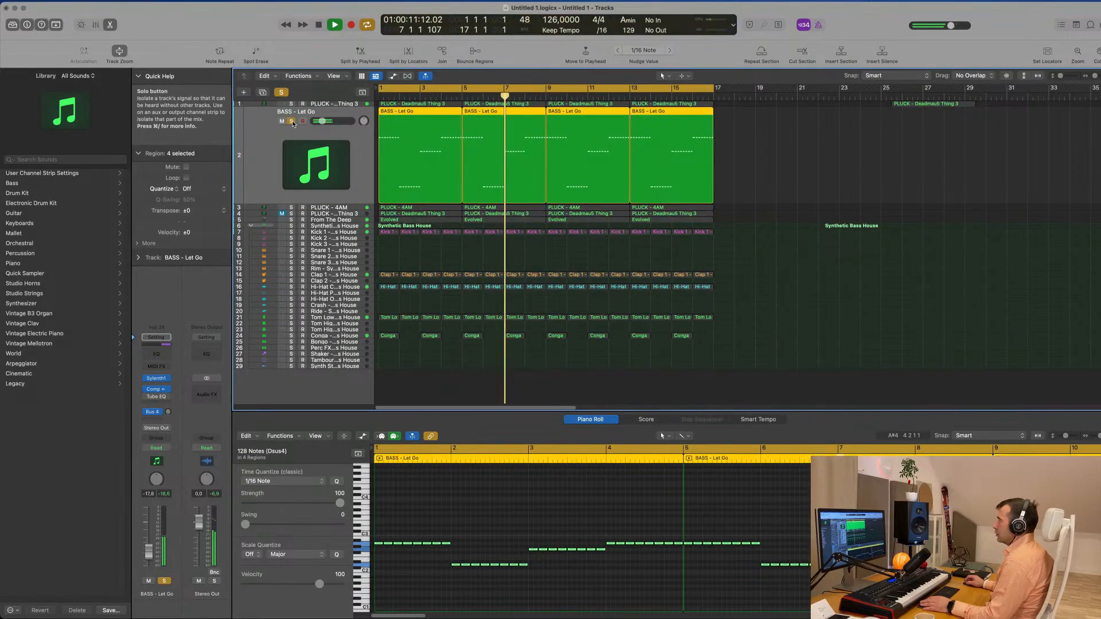
left_click(292, 122)
Step: Duplicate the BASS - Let Go track and copy its four regions onto the new track
key("Return")
key("super+d")
left_click(657, 163)
key("space")
left_click_drag(459, 156, 414, 126)
key("super+z")
key("space")
key("space")
Step: Shorten all notes in the copied bass track's four regions to 1/16 and shift them one sixteenth later
scroll(506, 614, "up", 1)
scroll(506, 614, "up", 3)
key("super+a")
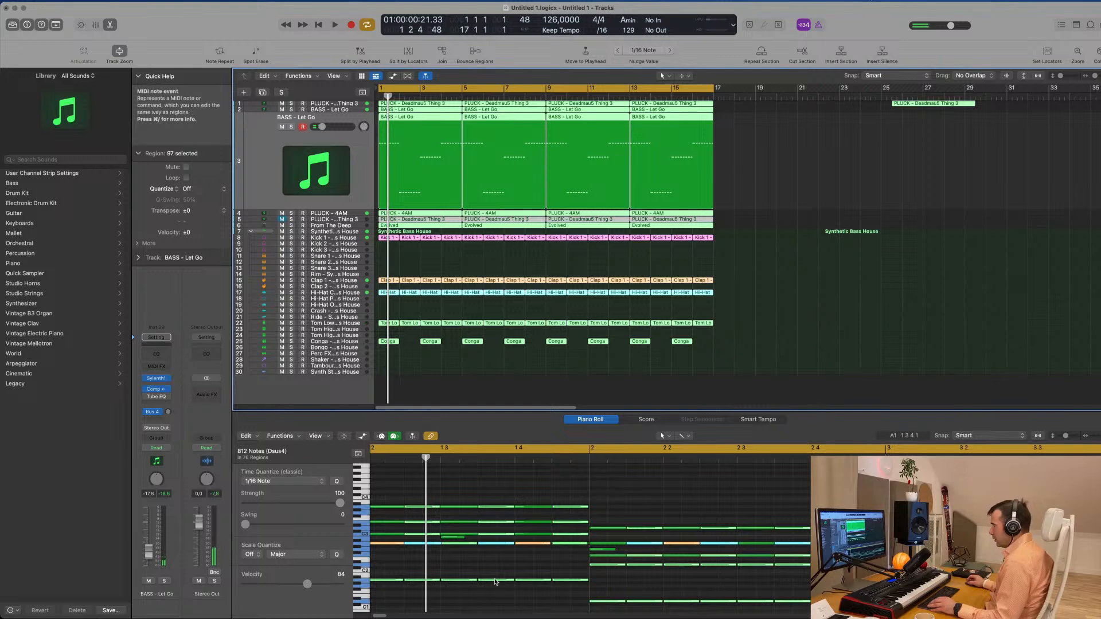
left_click(753, 293)
left_click_drag(761, 150, 394, 173)
left_click(512, 501)
key("super+a")
scroll(453, 585, "left", 5)
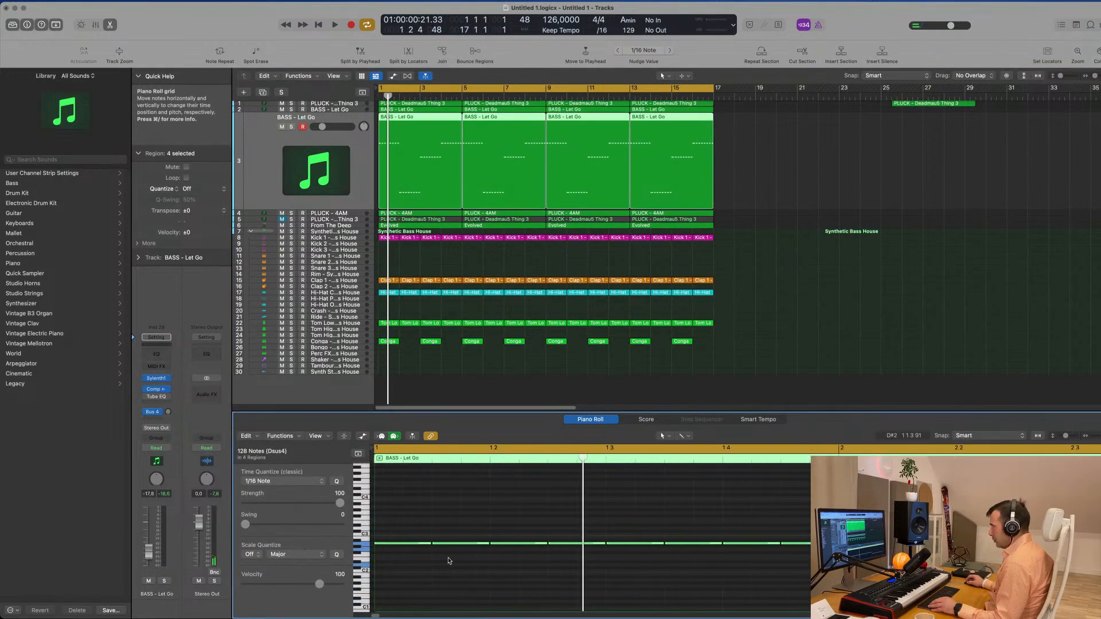
mouse_move(431, 543)
left_mouse_down()
mouse_move(395, 546)
mouse_move(423, 543)
left_mouse_up()
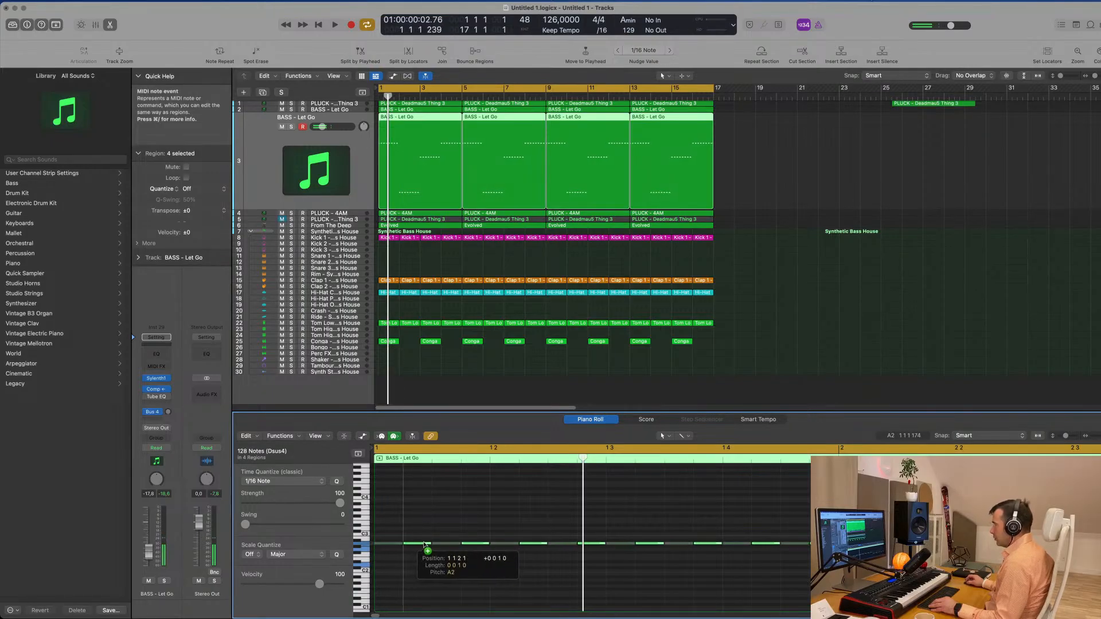
Step: Replace Sylenth1 with Alchemy as the instrument on the duplicated bass track
key("b")
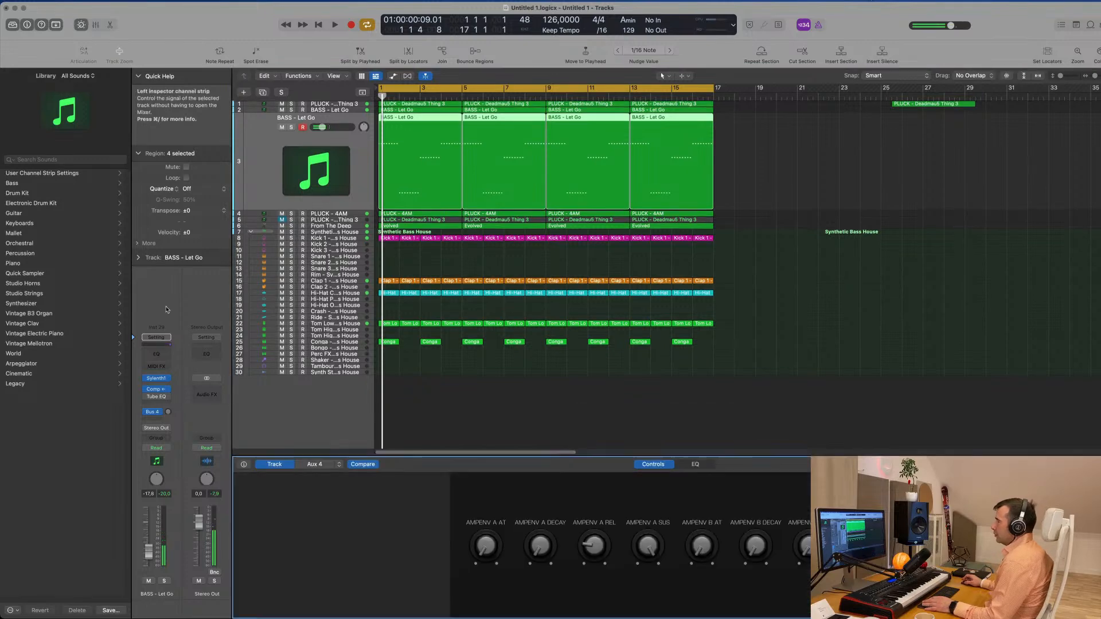
left_click(159, 380)
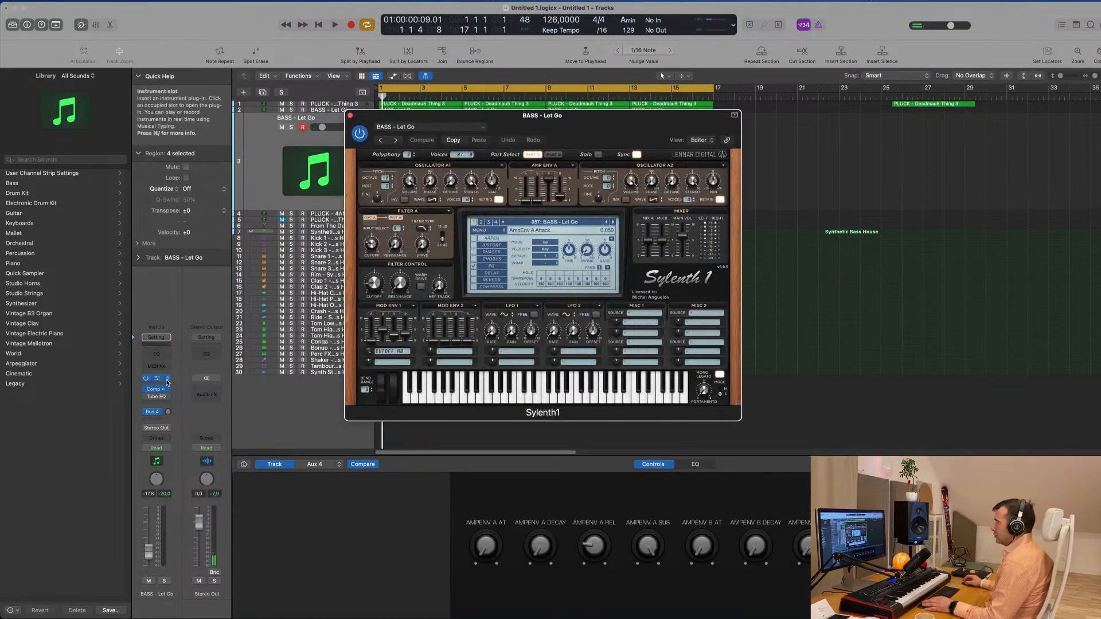
left_click(168, 381)
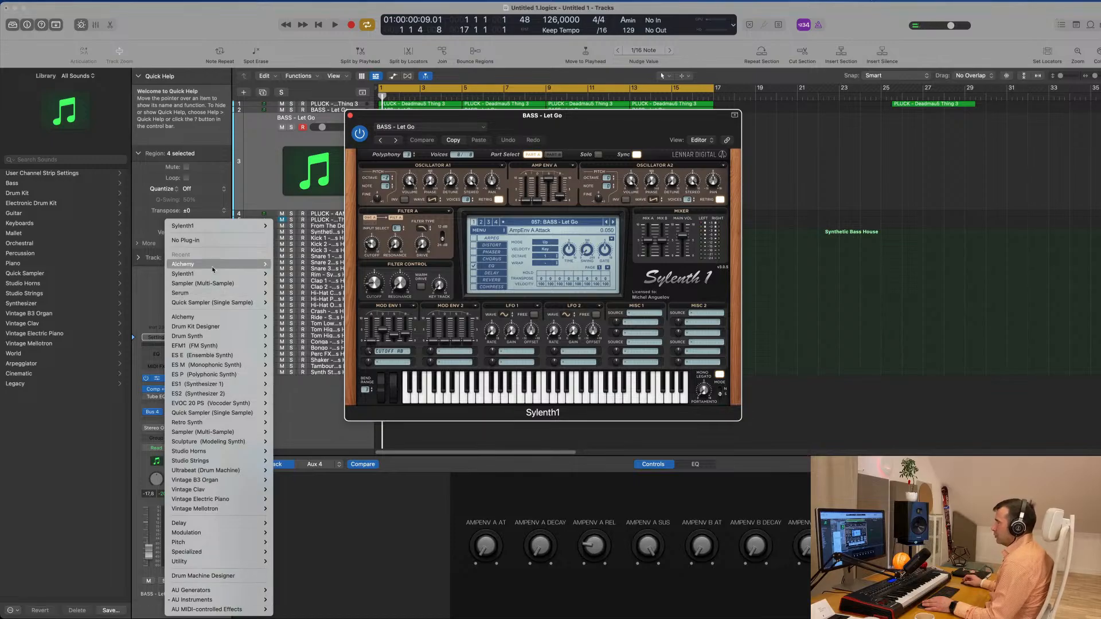
mouse_move(212, 266)
left_click(285, 265)
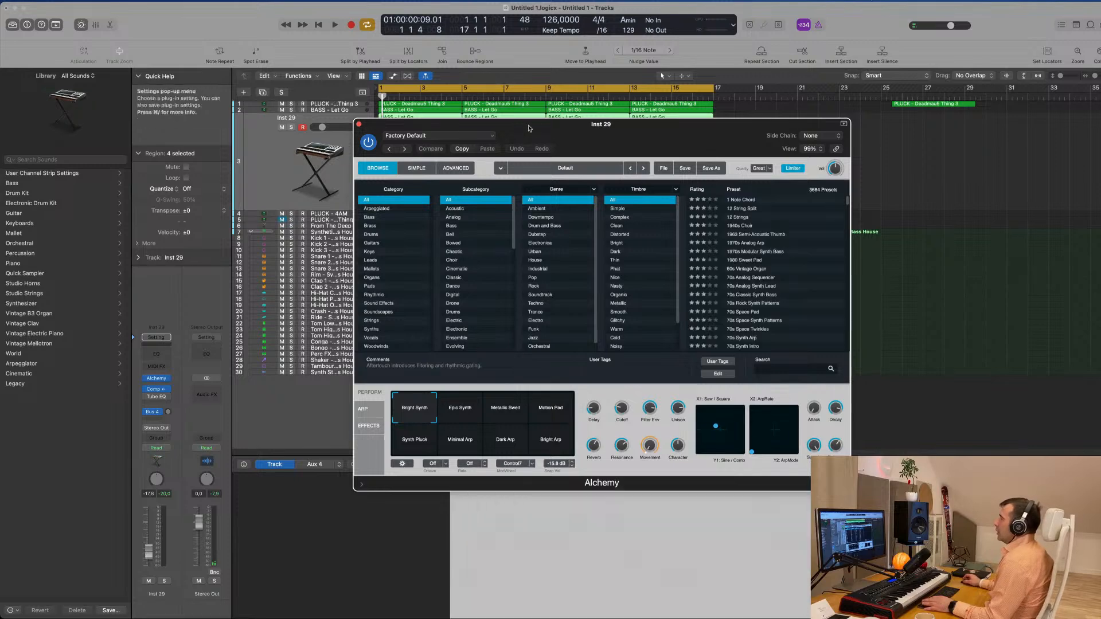
Step: Filter Alchemy's presets to the Organs category, load The Lost Chord and play it with the loop
left_click(485, 294)
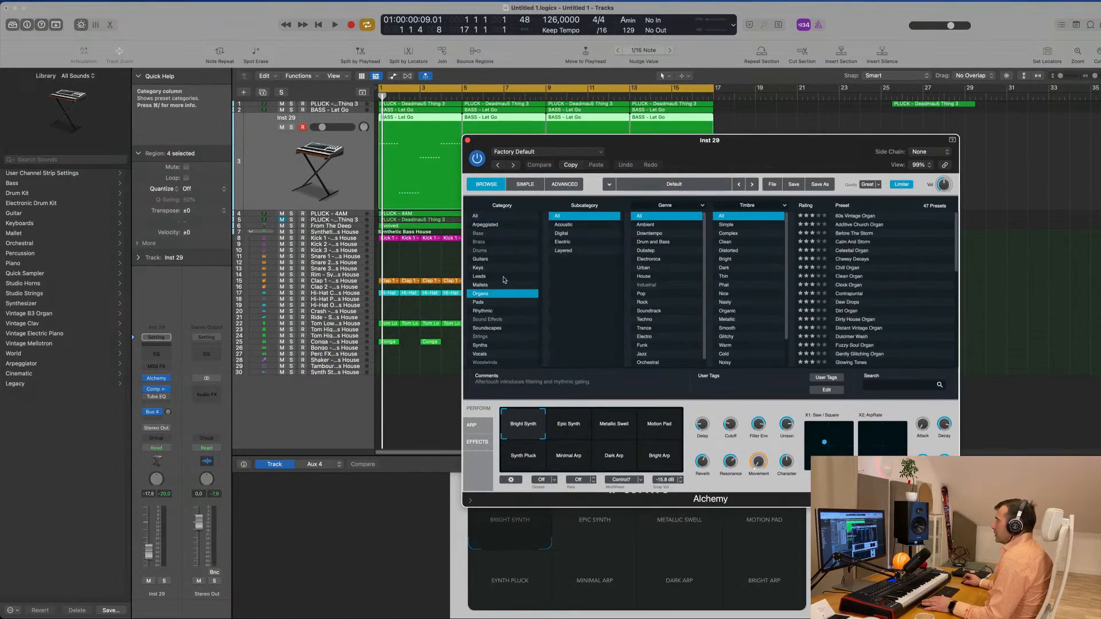
scroll(806, 303, "down", 5)
scroll(807, 303, "down", 4)
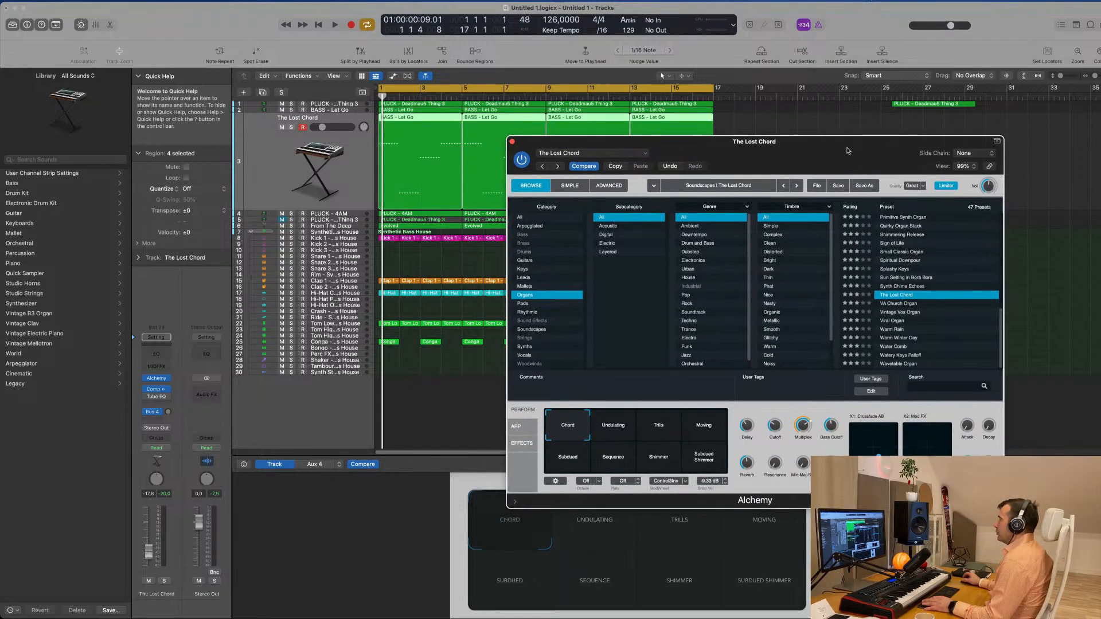
key("space")
key("space")
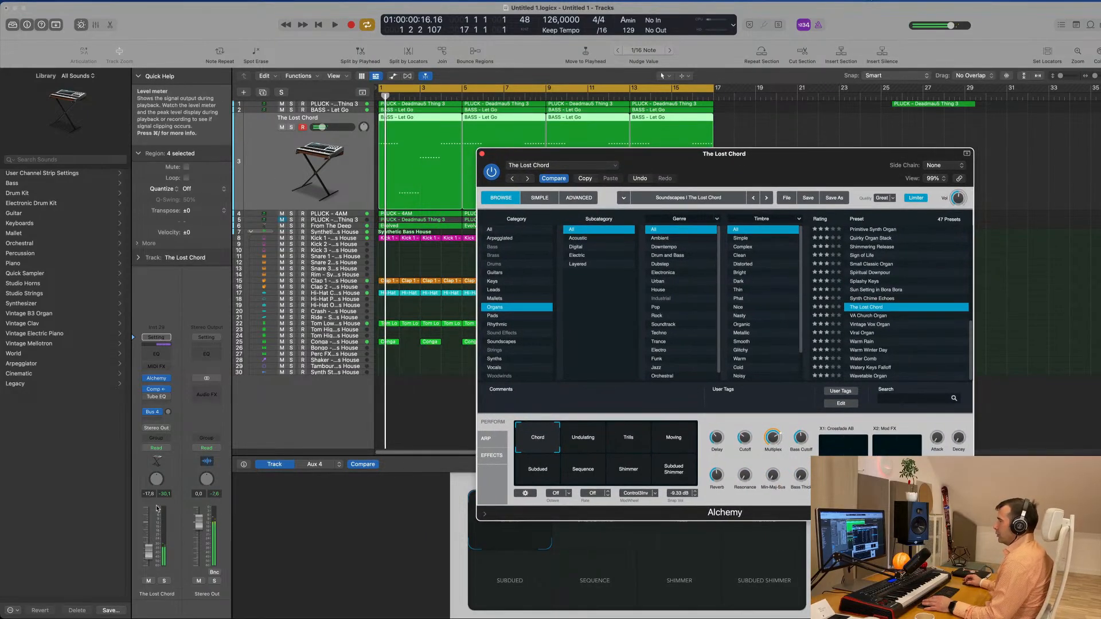
key("space")
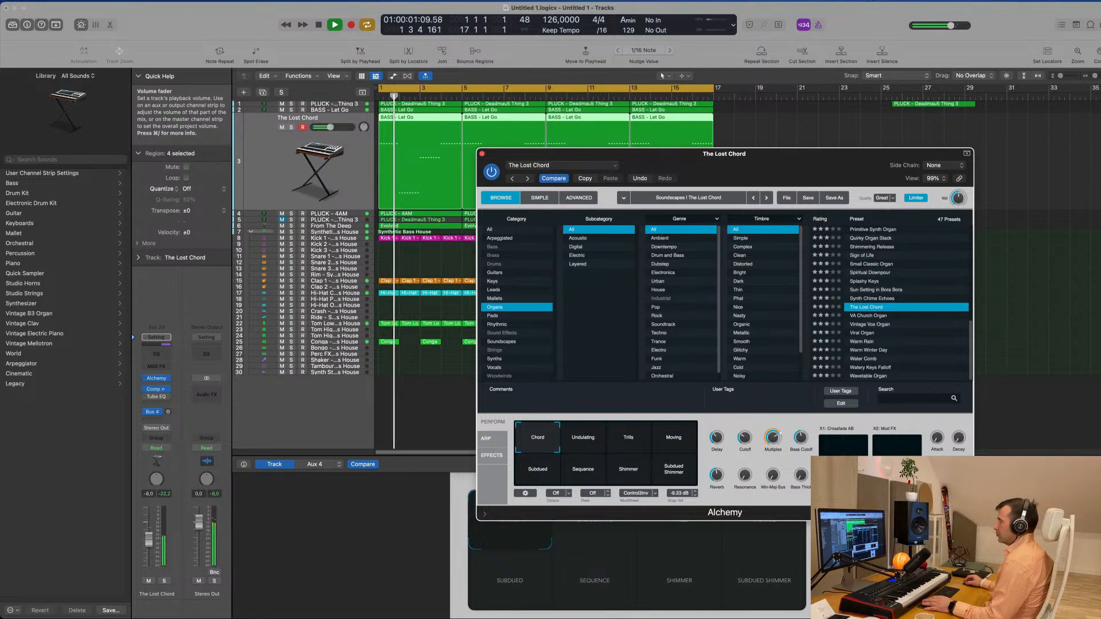
Step: Adjust The Lost Chord's track volume and audition its Undulating, Trills and Moving variations
left_click_drag(148, 549, 149, 548)
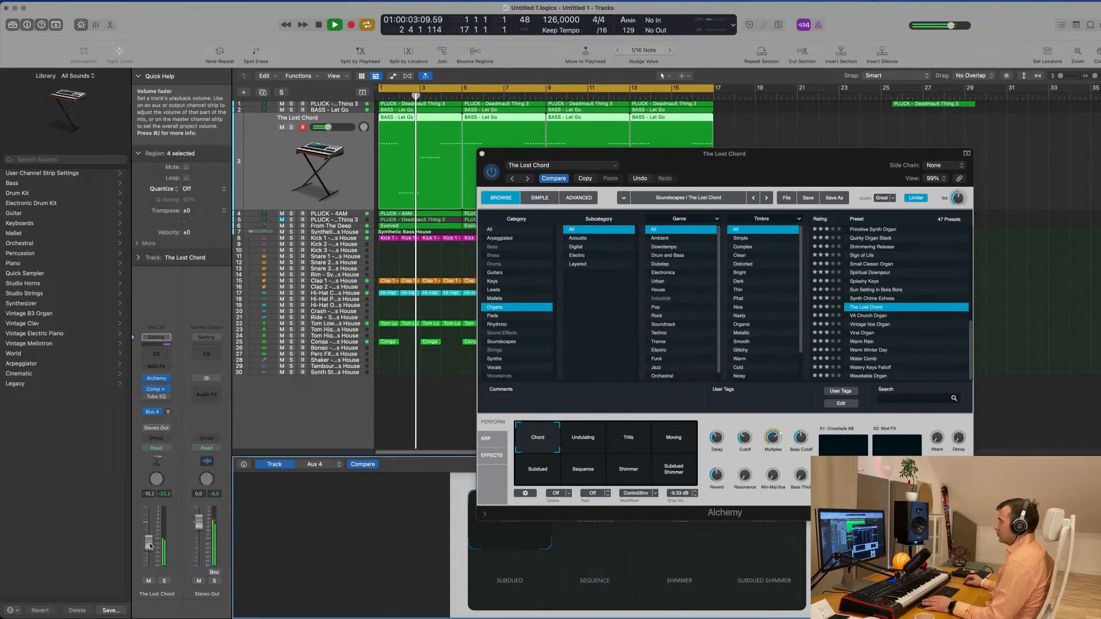
left_click_drag(651, 482, 592, 491)
left_click(520, 450)
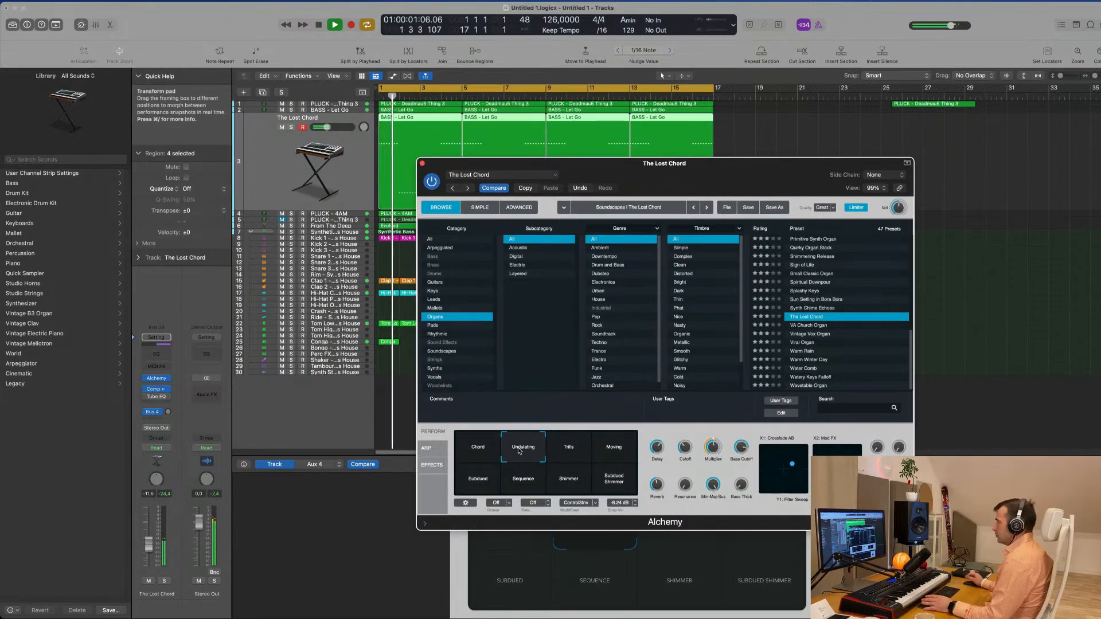
left_click(575, 453)
left_click(614, 454)
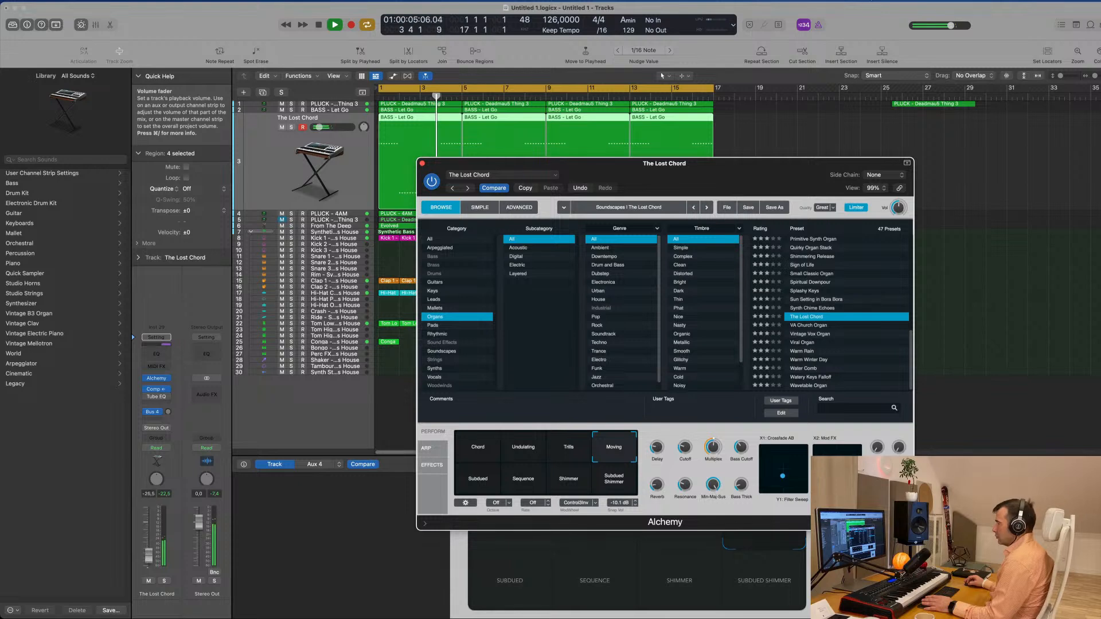
Step: Audition the VA Church Organ, Vintage Vox Organ and Warm Winter Day presets during playback
left_click(807, 326)
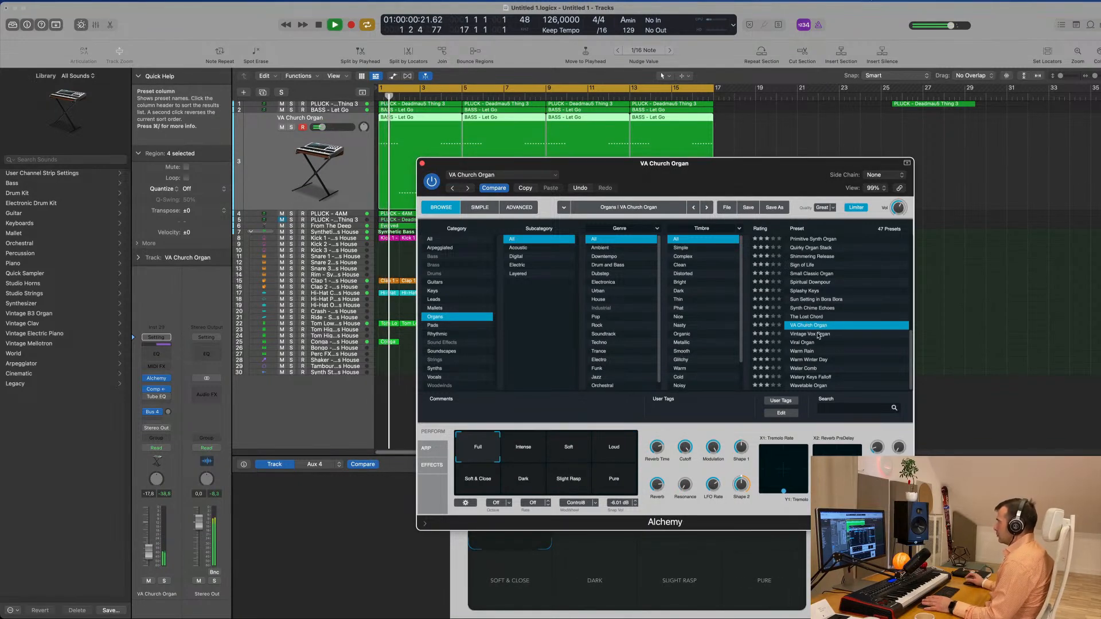
left_click(819, 335)
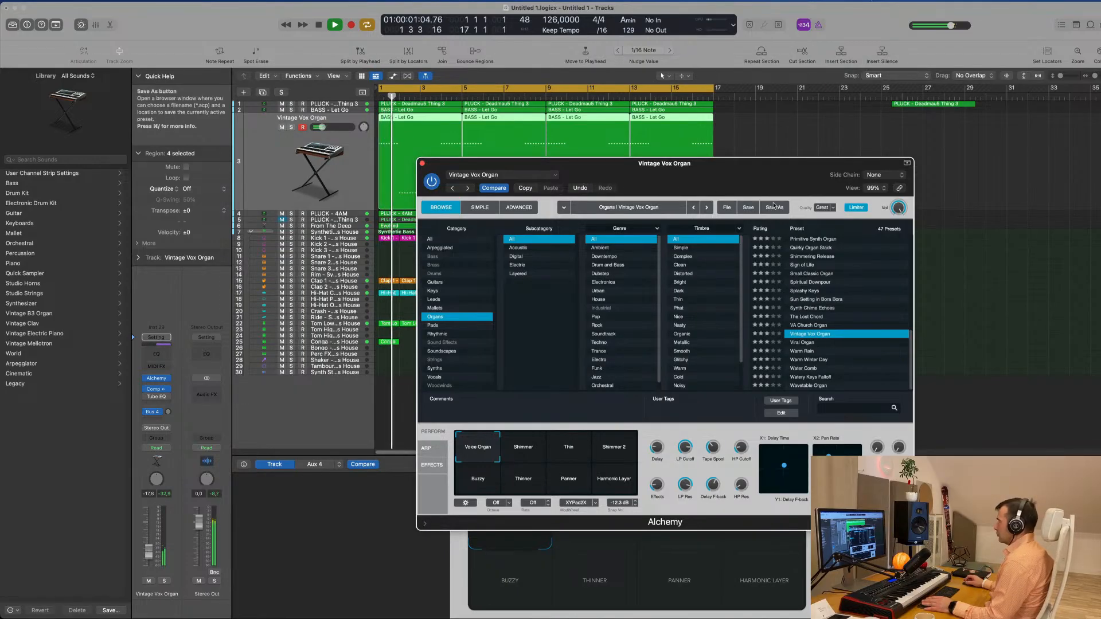
left_click_drag(773, 164, 839, 117)
left_click(877, 315)
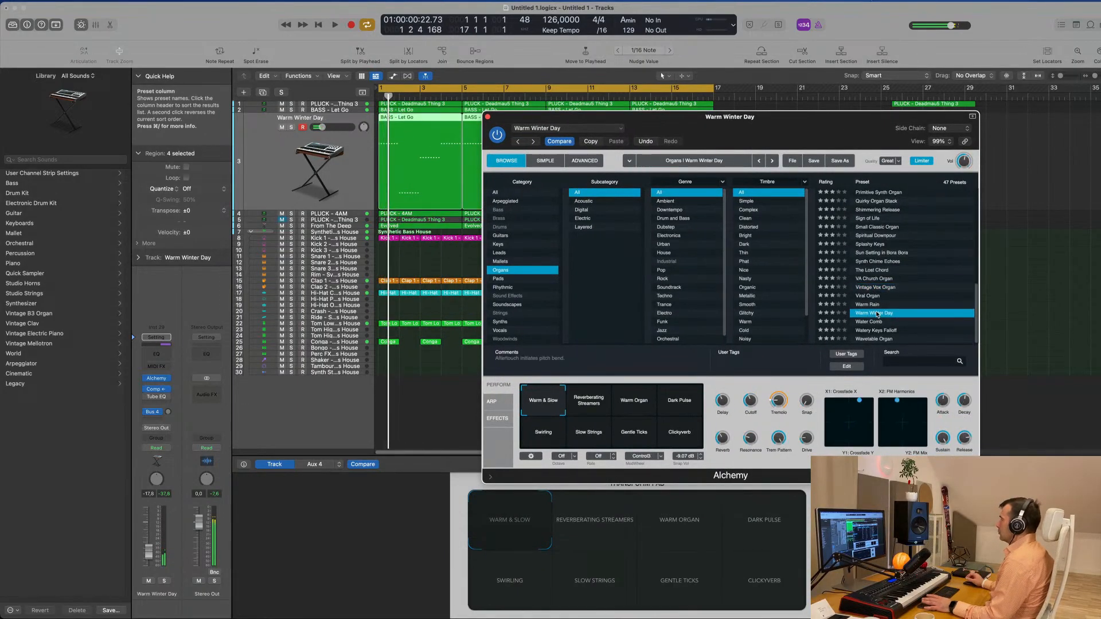
Step: Raise the Warm Winter Day track's volume to about -7 dB and briefly solo it
left_click_drag(149, 552, 148, 539)
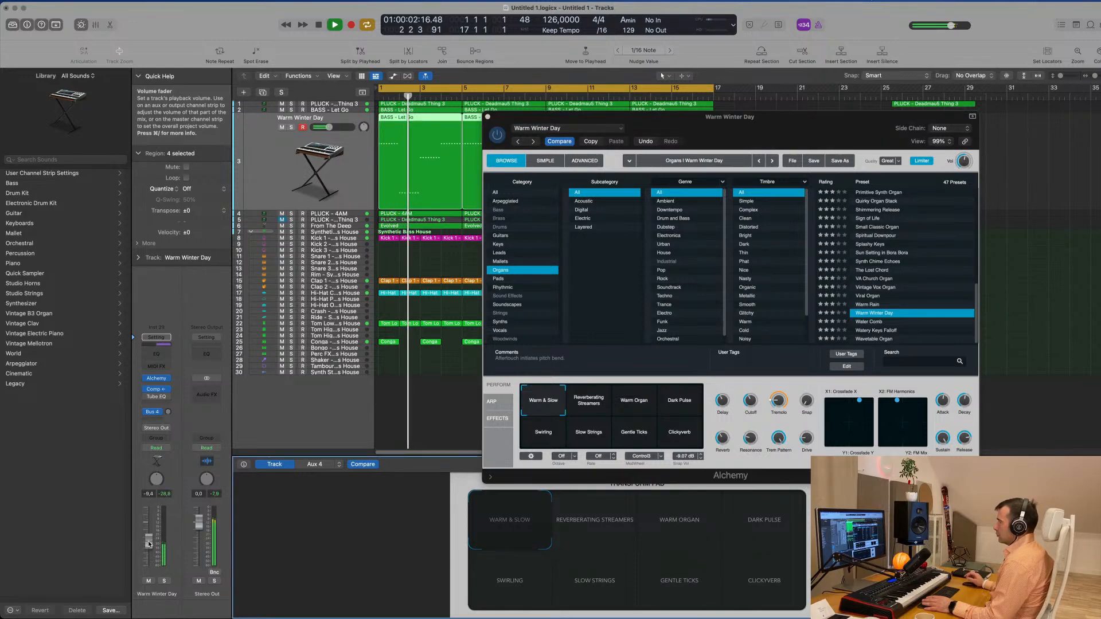
left_click(164, 582)
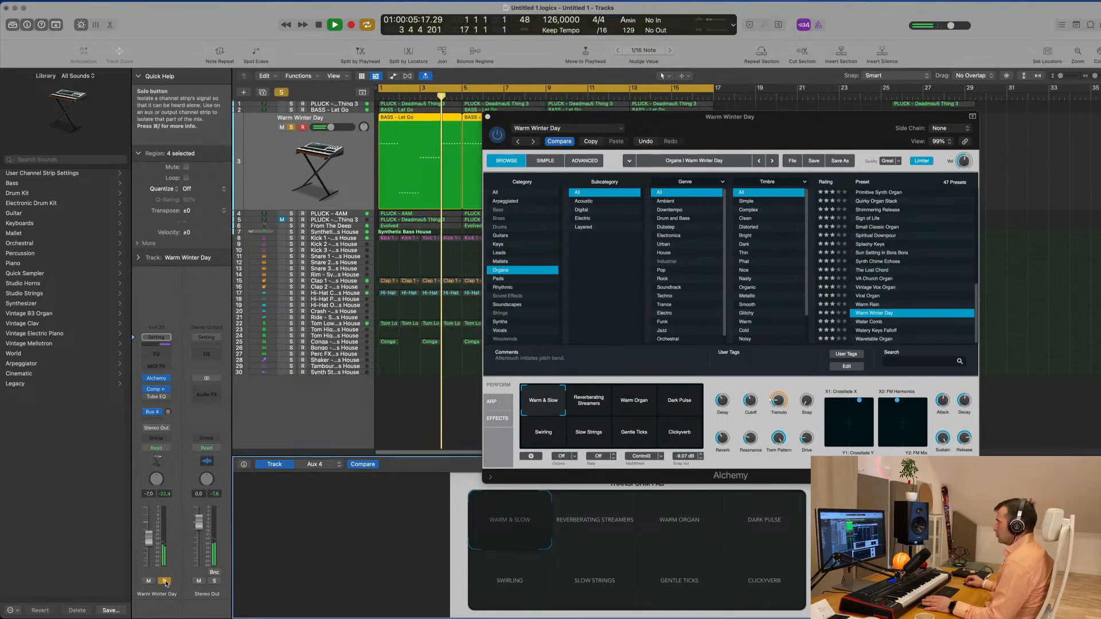
left_click(164, 582)
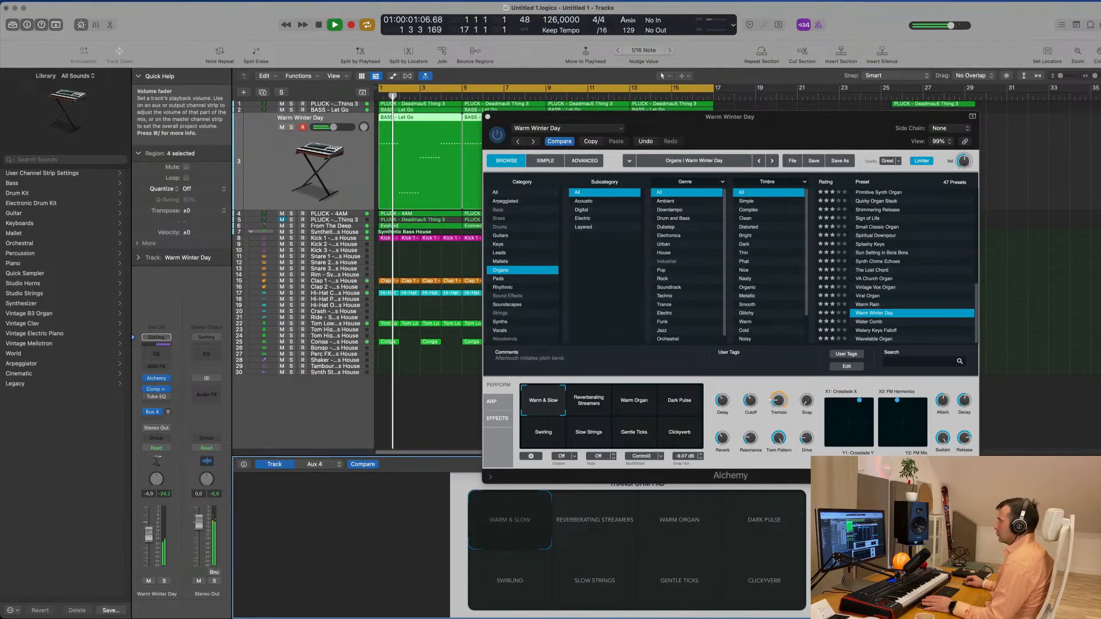
Step: Try the Watery Keys Falloff preset, load Wavetable Organ instead and check it briefly in solo
left_click(889, 331)
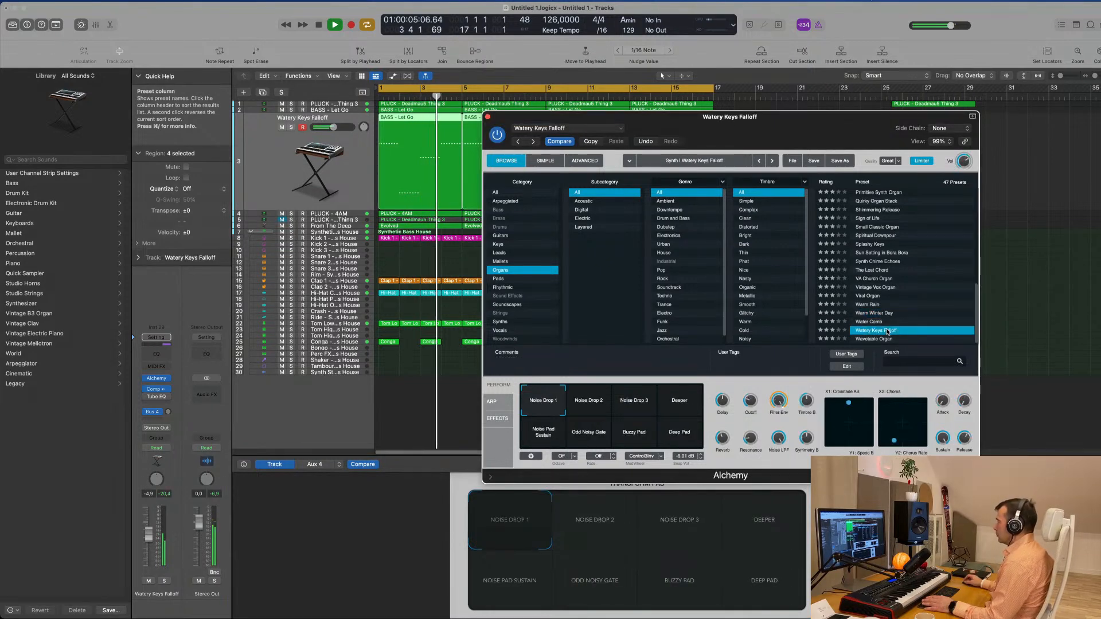
left_click(880, 339)
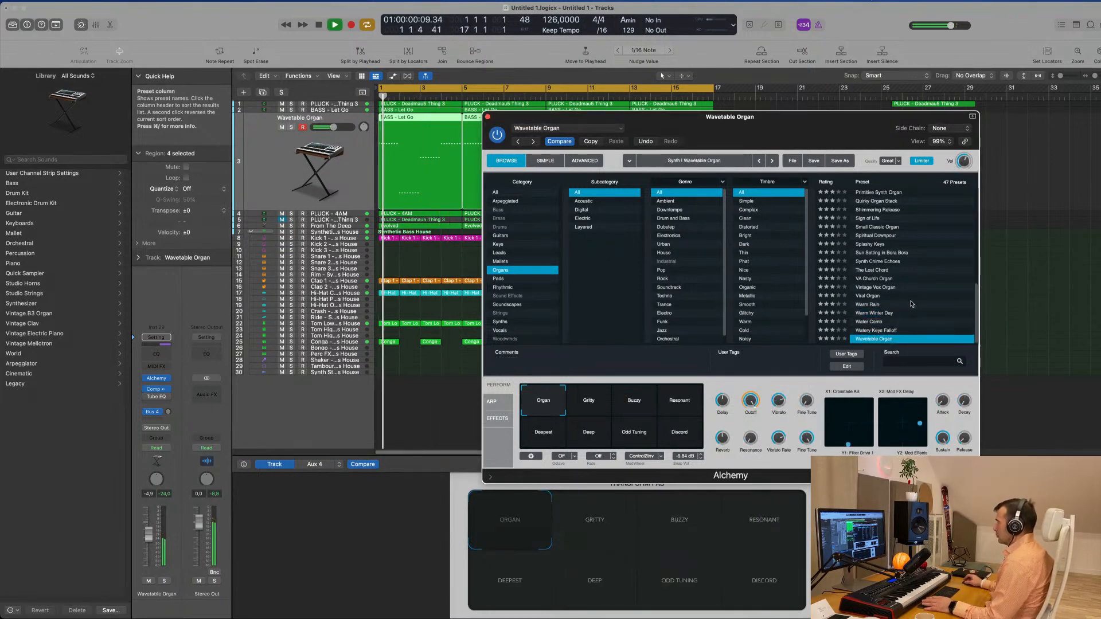
scroll(911, 307, "up", 10)
left_click(164, 581)
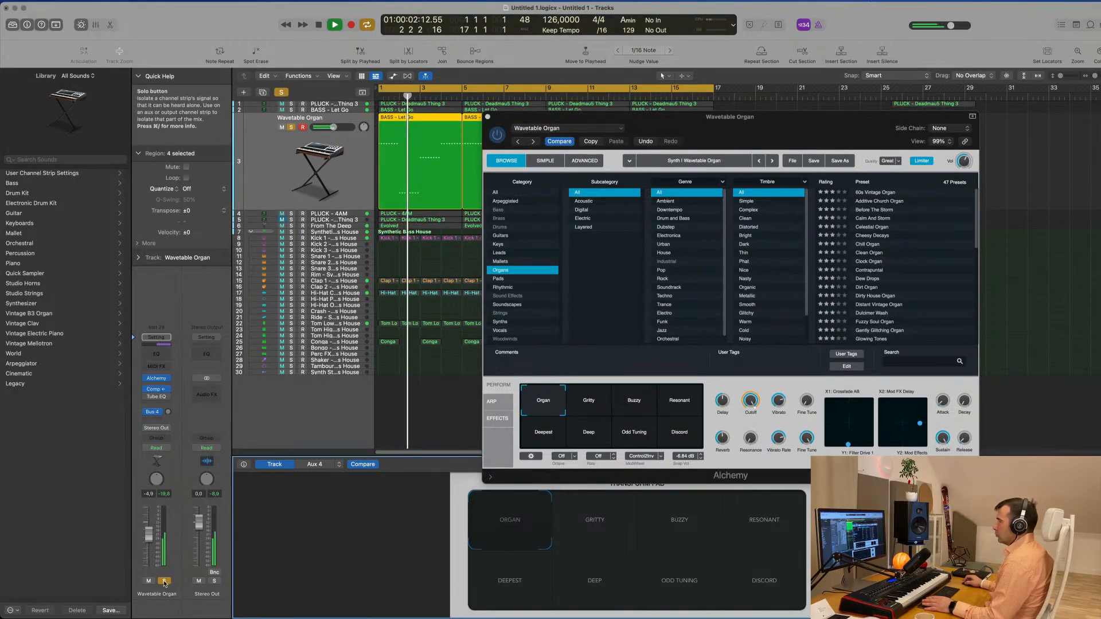
left_click(164, 581)
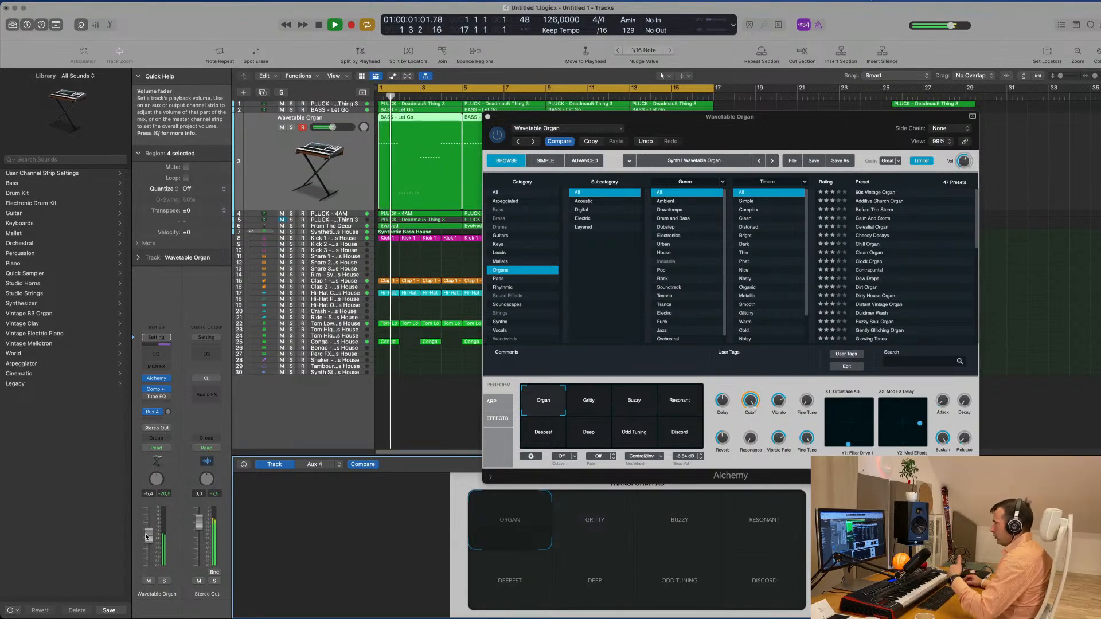
Step: Audition Wavetable Organ's Gritty, Buzzy and Resonant variations with the track volume at about -9 dB
left_click(580, 403)
left_click(632, 407)
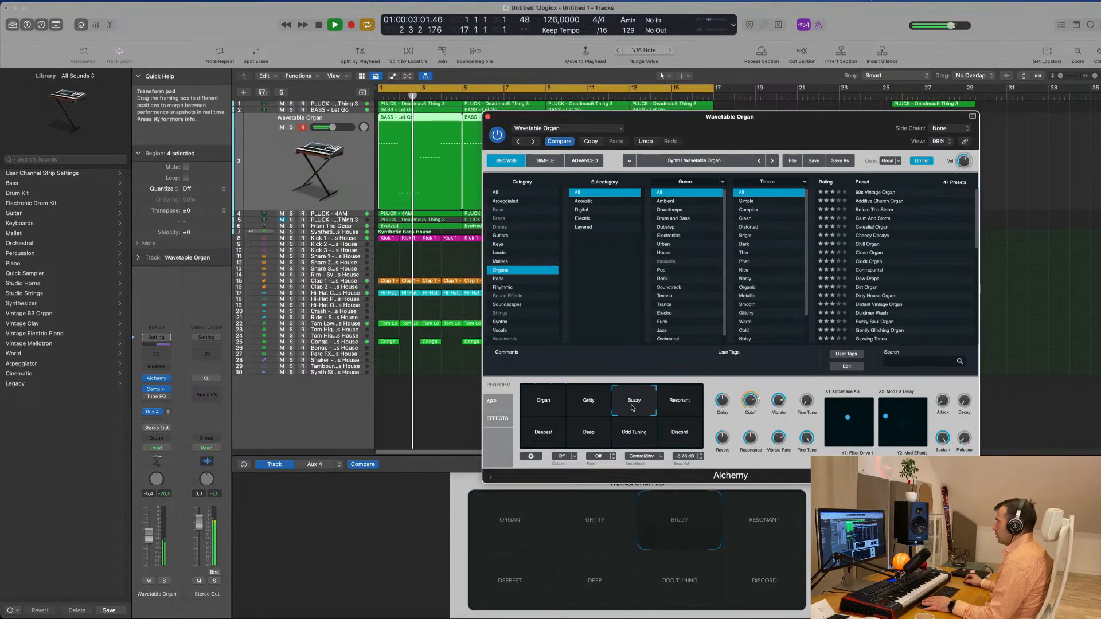
key("space")
left_click_drag(148, 544, 148, 540)
left_click(686, 400)
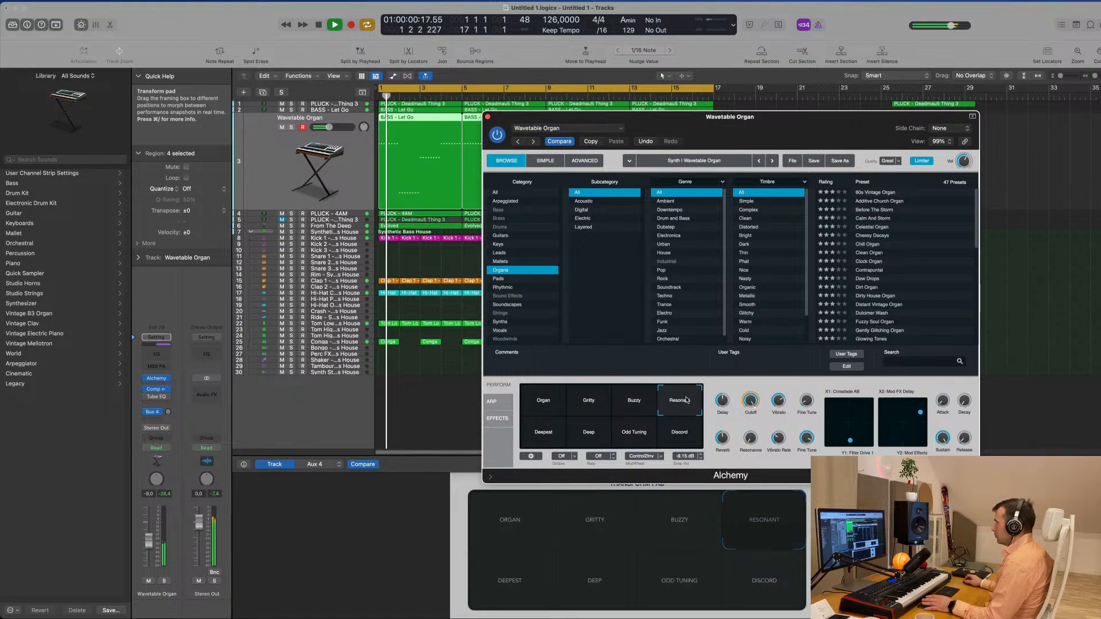
Step: Audition Wavetable Organ's Deepest, Deep and Odd Tuning variations and return to the Organ variation
left_click(548, 437)
key("space")
left_click(586, 437)
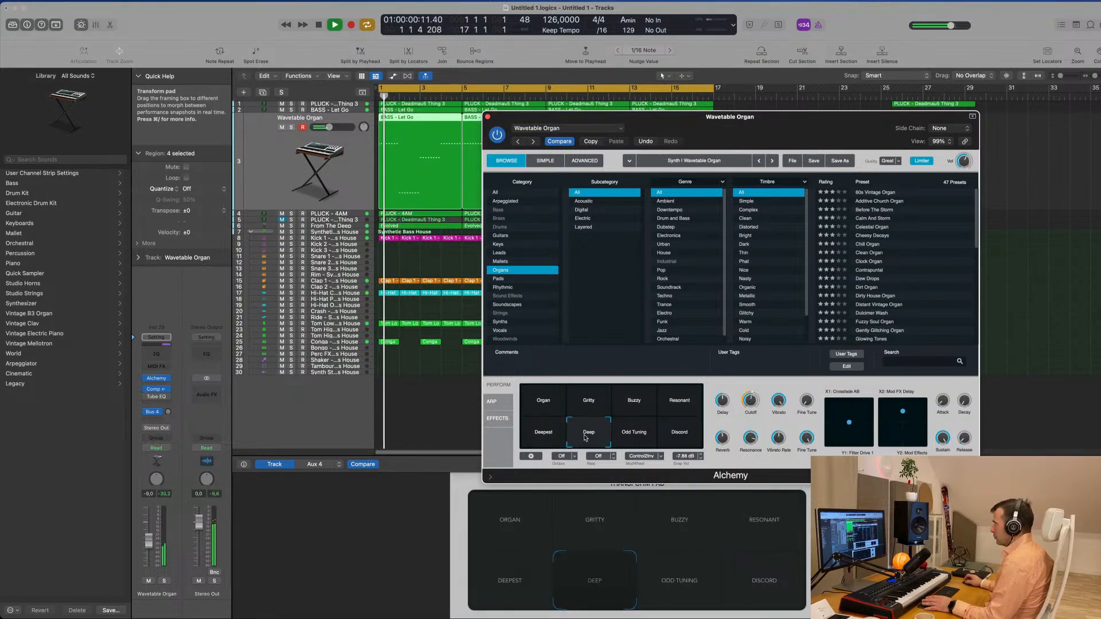
left_click(641, 437)
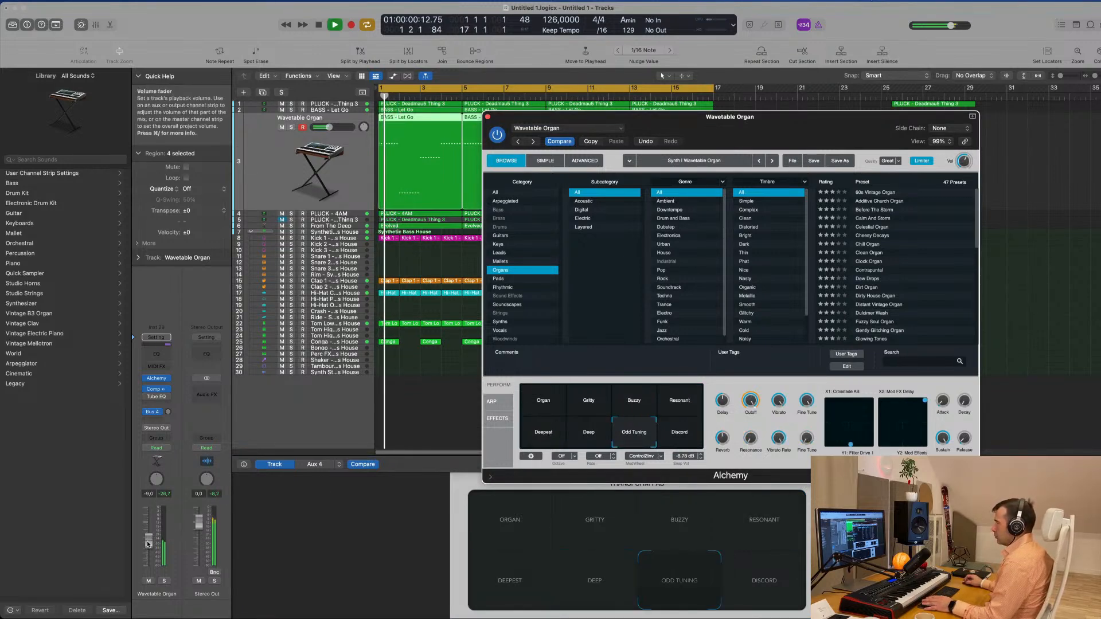
left_click(548, 405)
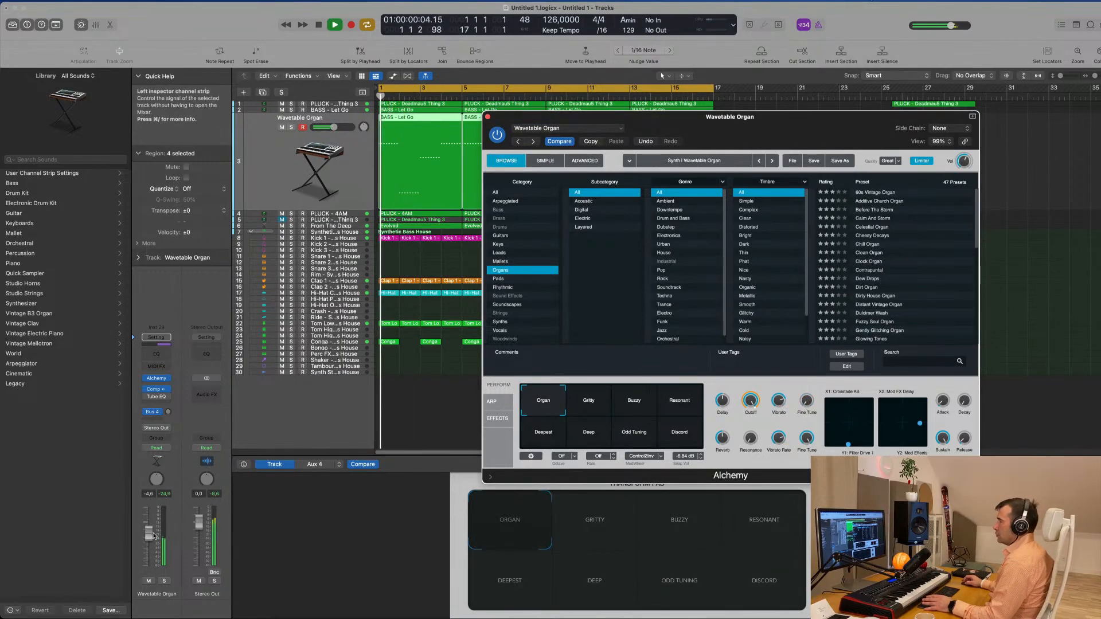
Step: Lower the Wavetable Organ track to about -8.4 dB and add a Channel EQ low cut at 127 Hz with a 24 dB/Oct slope
left_click_drag(149, 534, 151, 542)
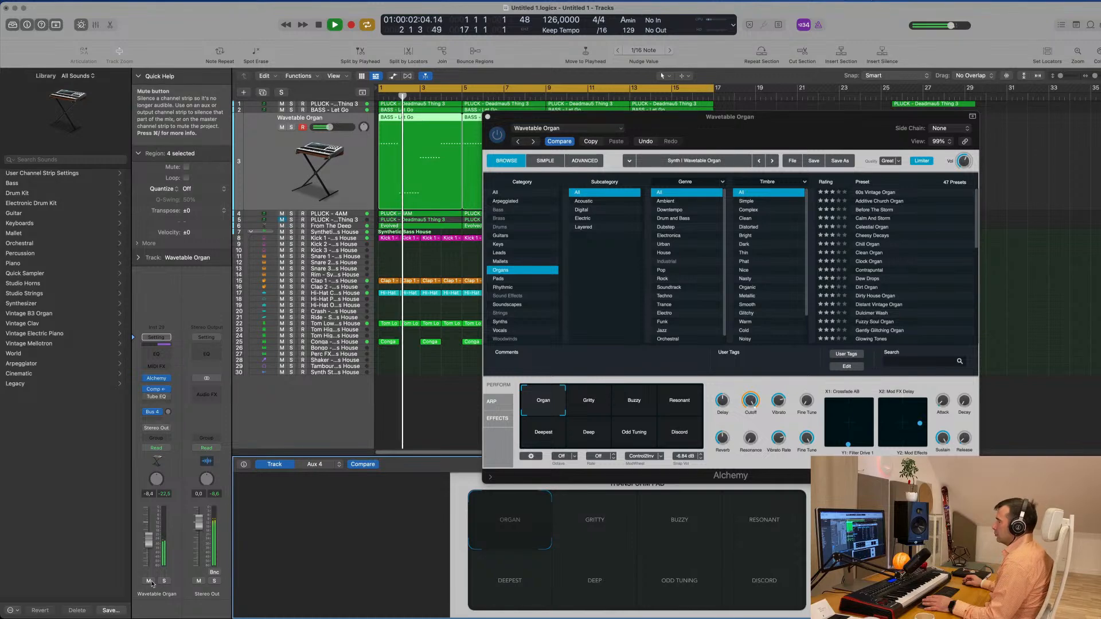
left_click(157, 355)
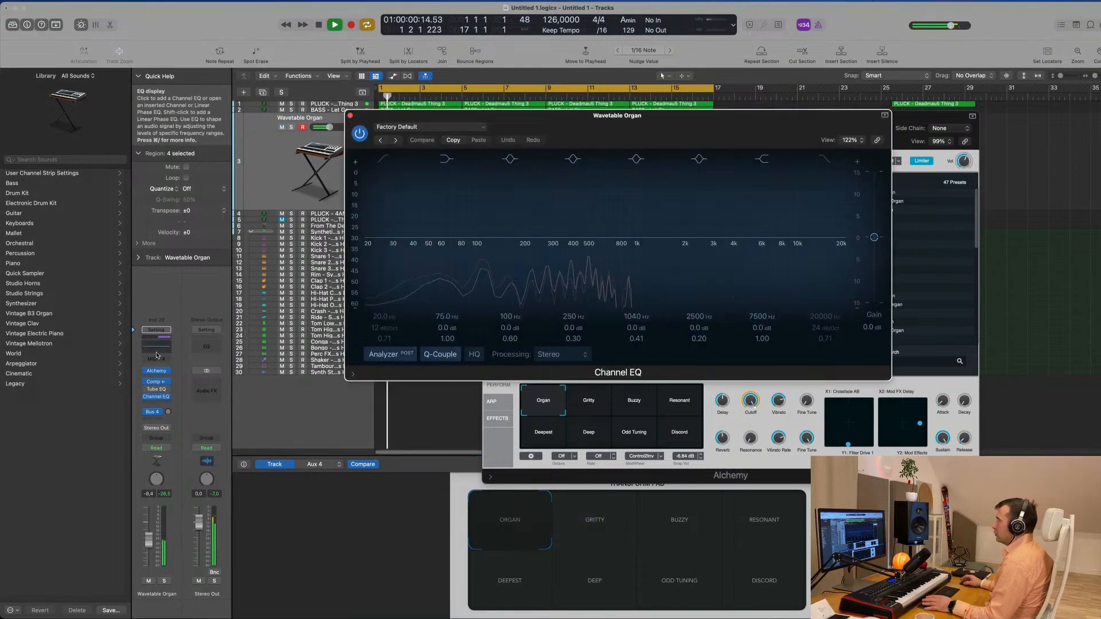
left_click(384, 159)
left_click_drag(388, 225, 499, 224)
left_click_drag(465, 260, 464, 240)
left_click_drag(386, 318, 384, 314)
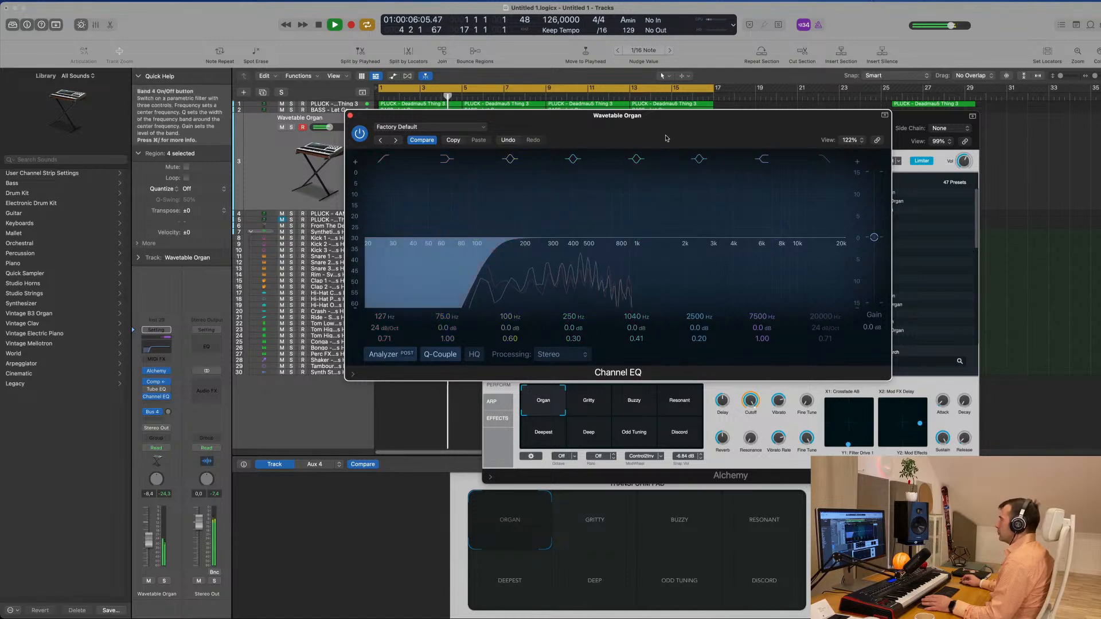
left_click_drag(351, 117, 329, 147)
left_click(329, 145)
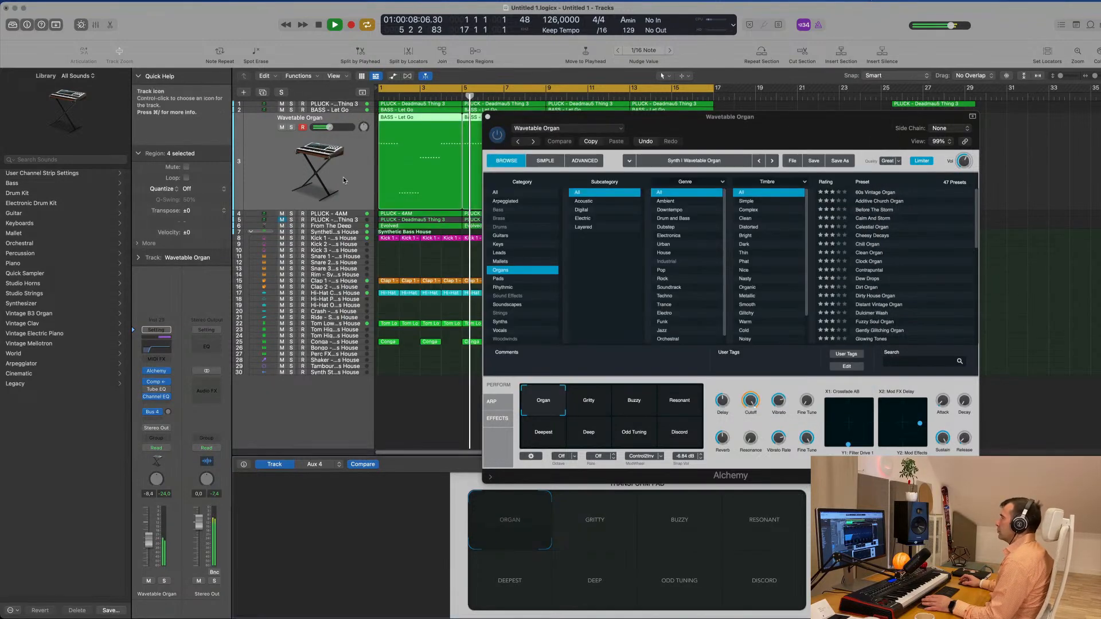
left_click_drag(671, 112, 546, 160)
left_click(361, 166)
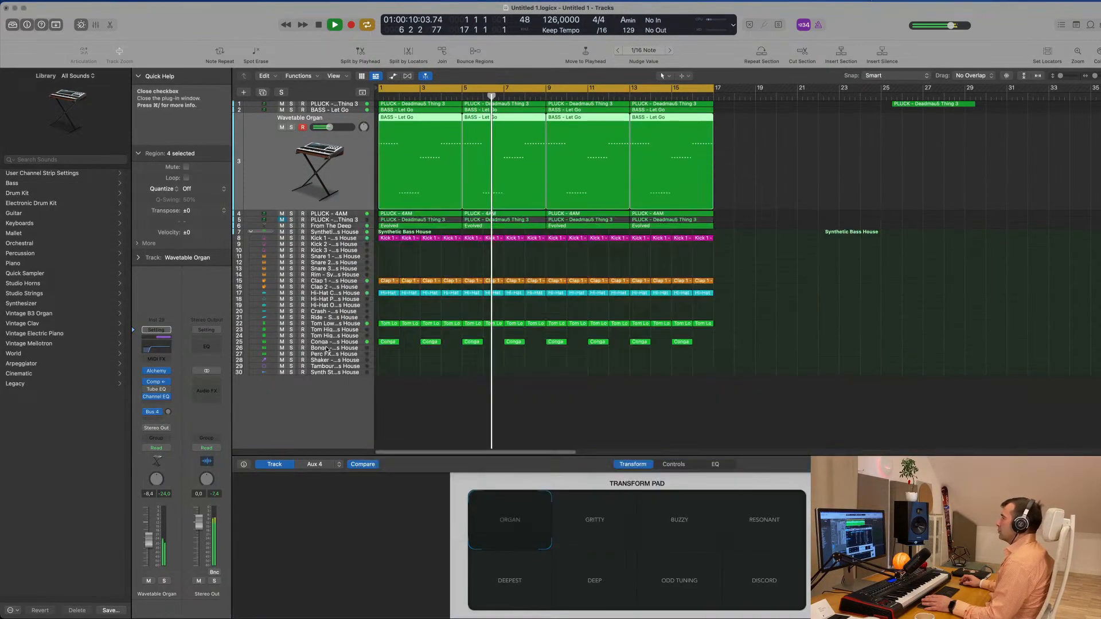
Step: Show the secondary ruler above the arrangement so that time is displayed alongside the bars
left_click(787, 300)
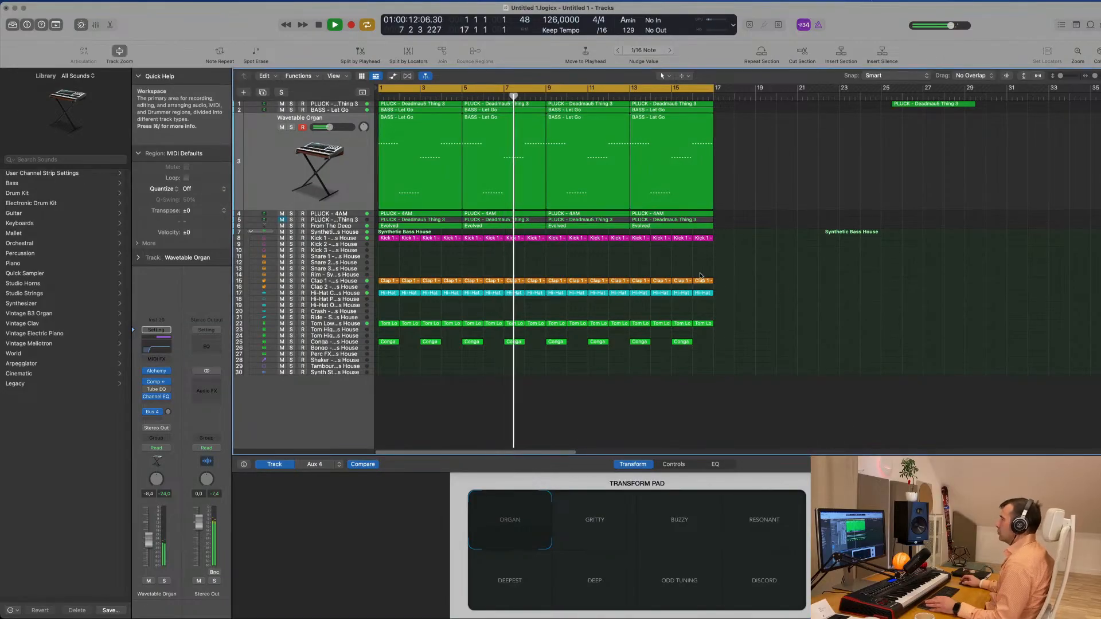
left_click(341, 76)
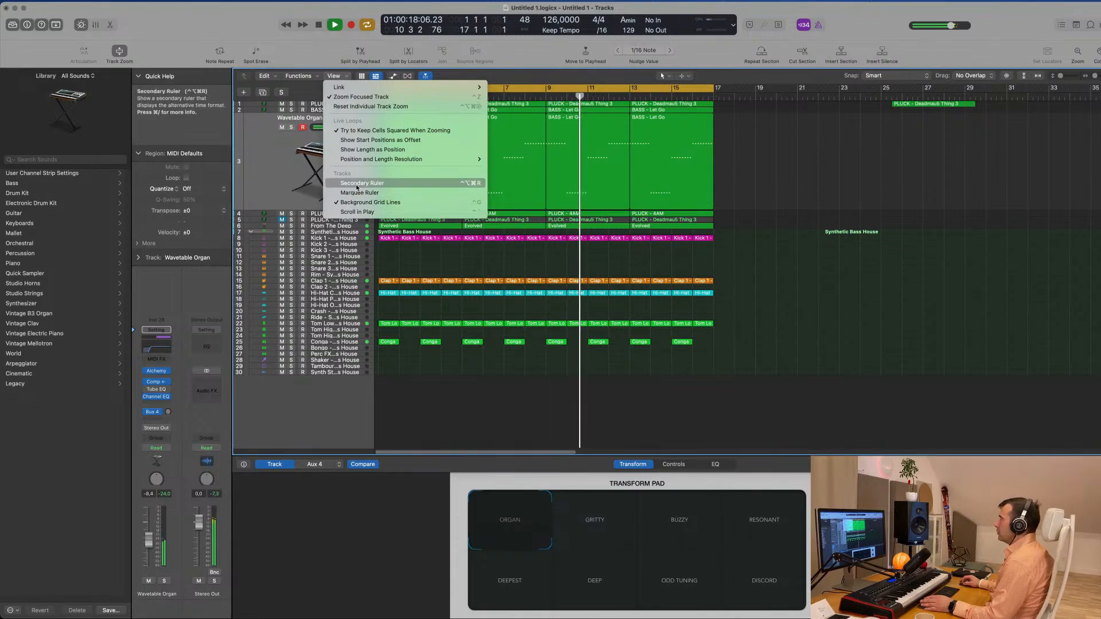
left_click(729, 194)
key("ctrl+alt+super+r")
key("super+Left")
key("super+Left")
key("super+Left")
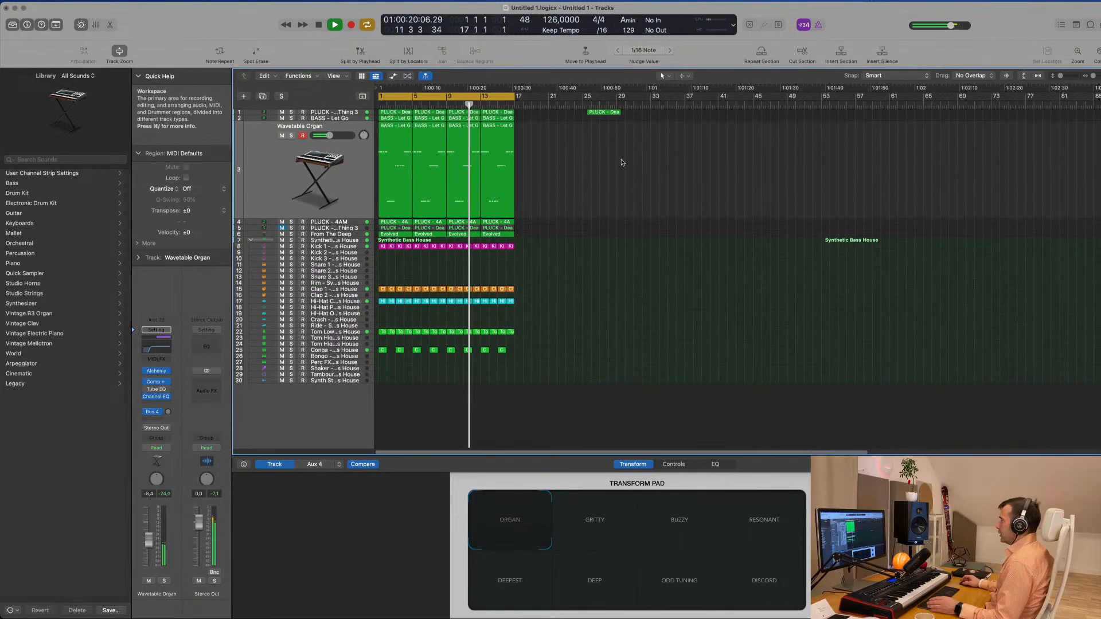
Step: Delete the stray PLUCK region at bar 25 and repeat all regions of the 16-bar section until bar 97
left_click_drag(611, 112, 687, 113)
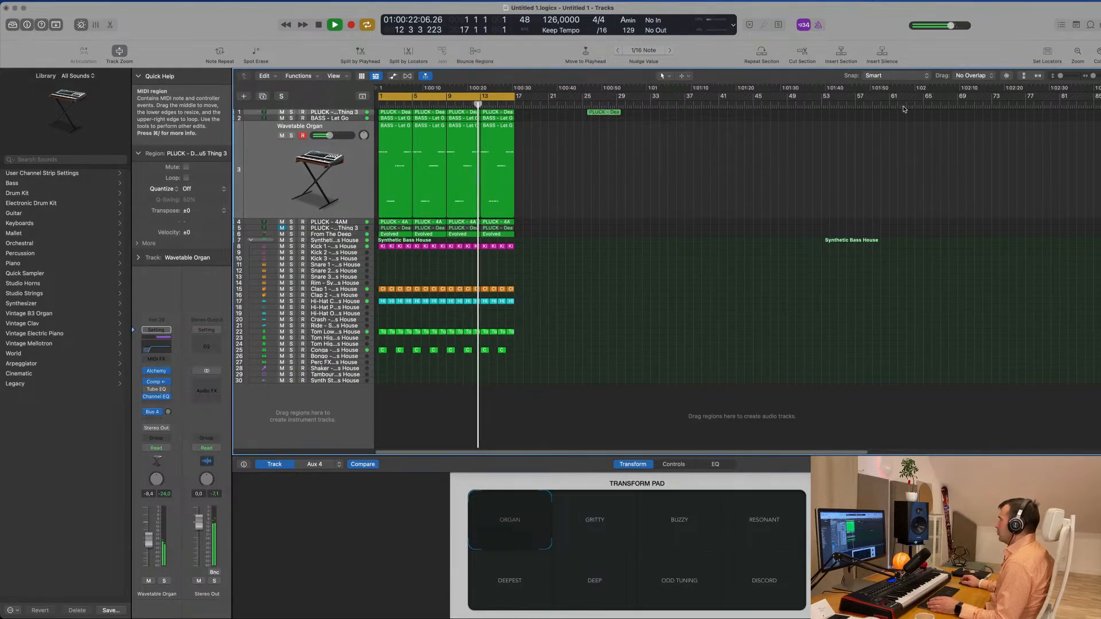
key("Delete")
key("super+r")
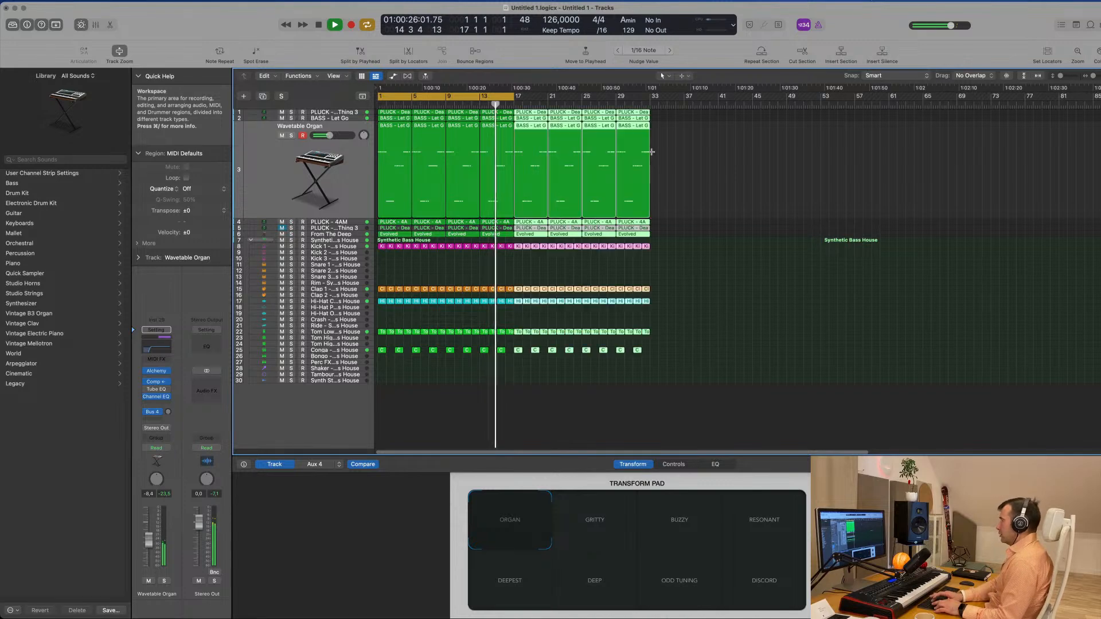
key("super+r")
key("super+r")
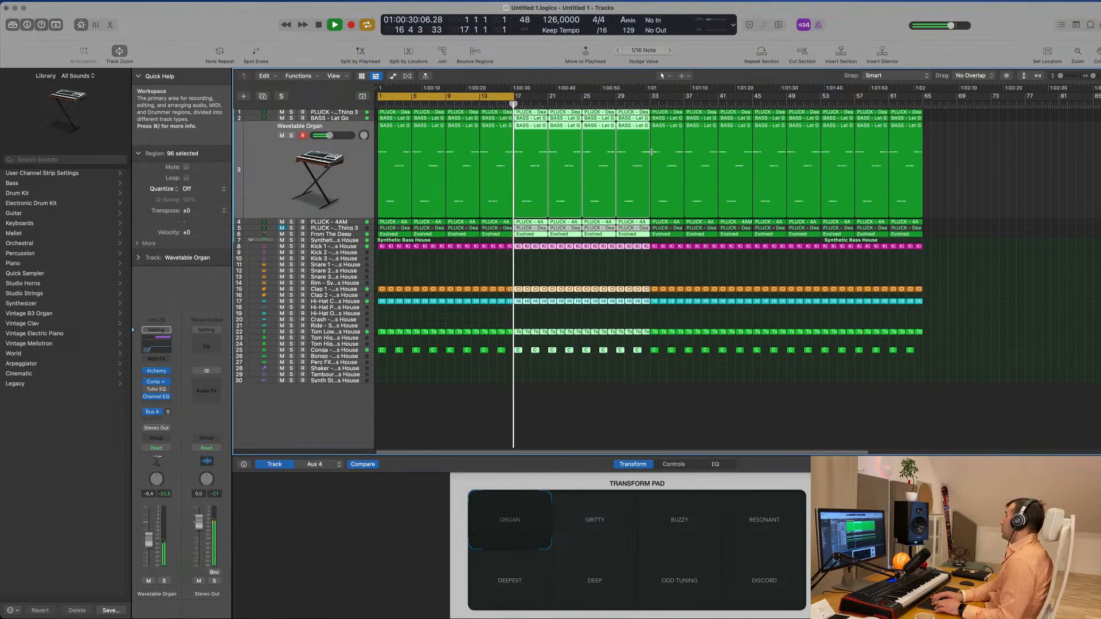
key("super+r")
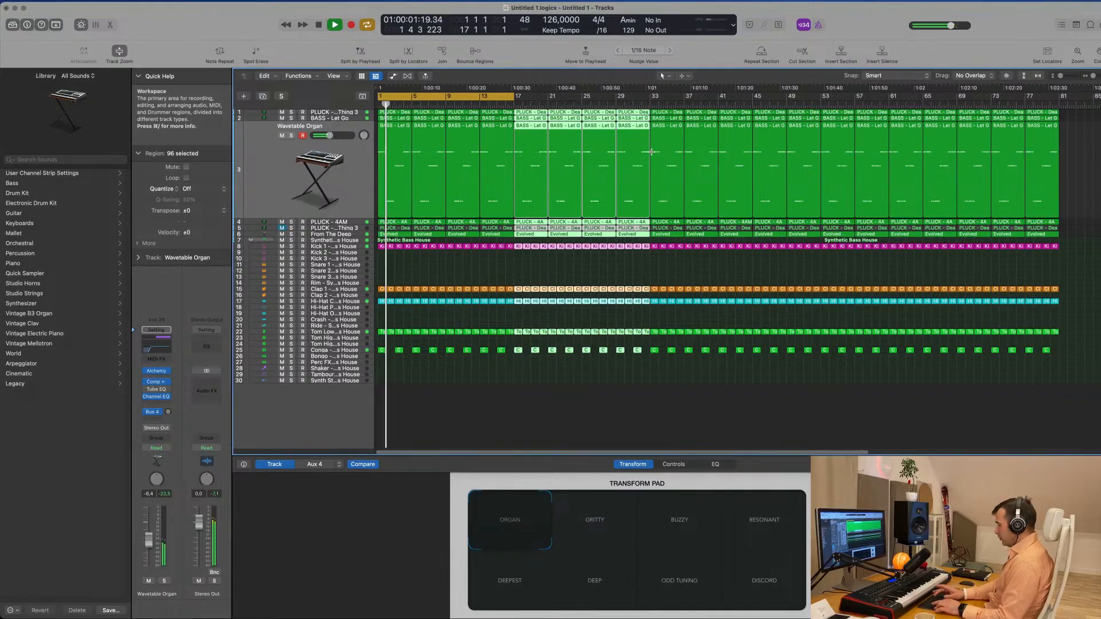
key("super+r")
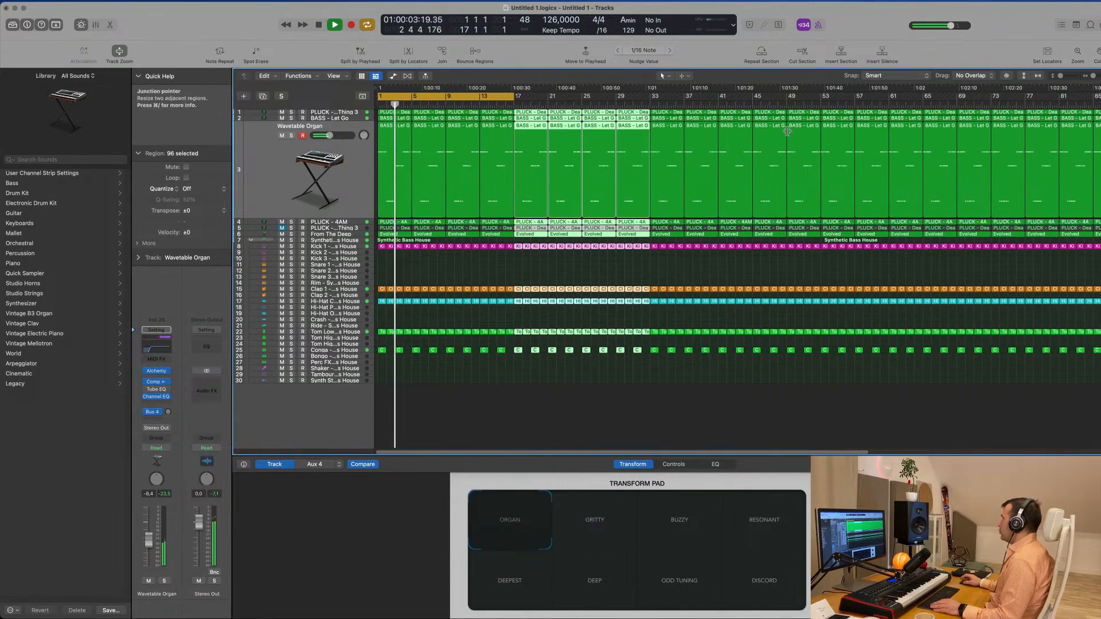
key("super+Left")
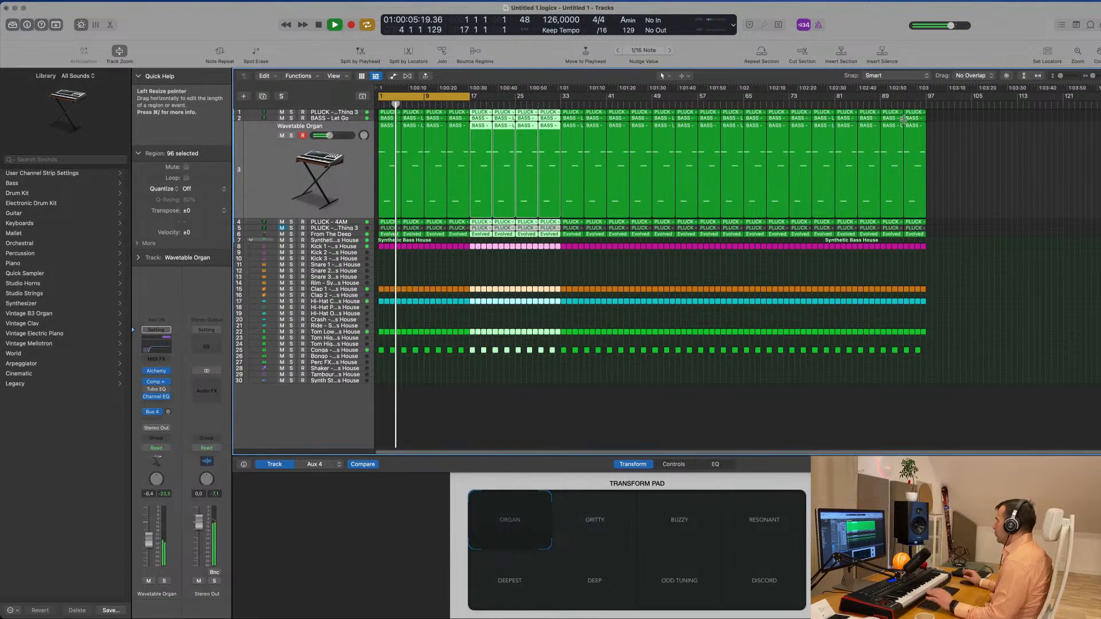
left_click(534, 270)
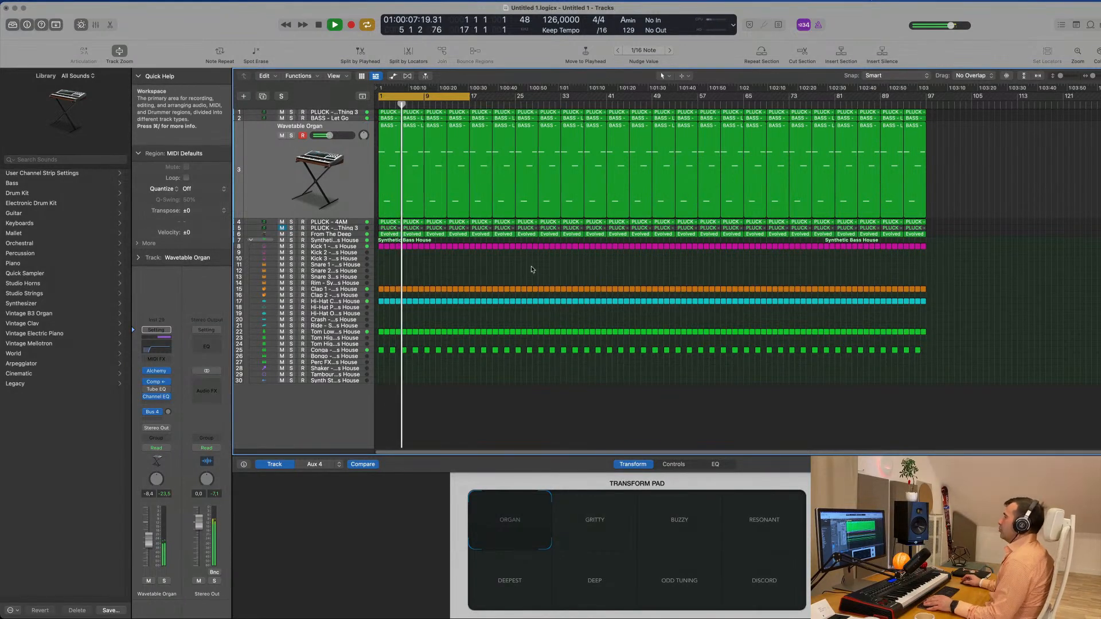
key("super+Right")
key("super+Right")
key("super+Right")
key("super+Left")
key("super+Down")
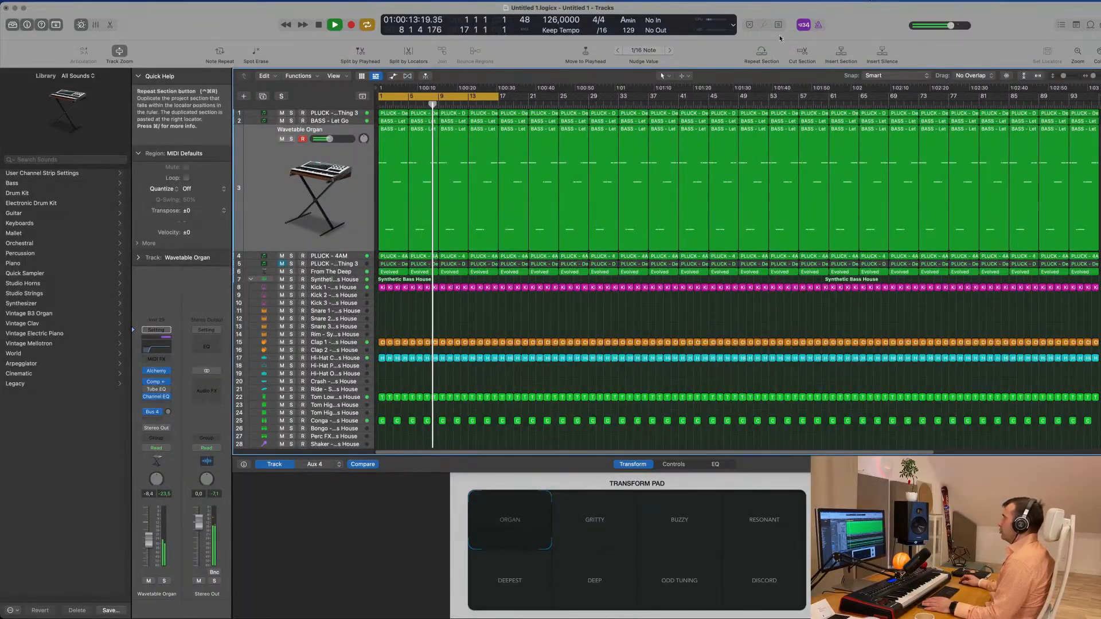
left_click(843, 1)
left_click(775, 11)
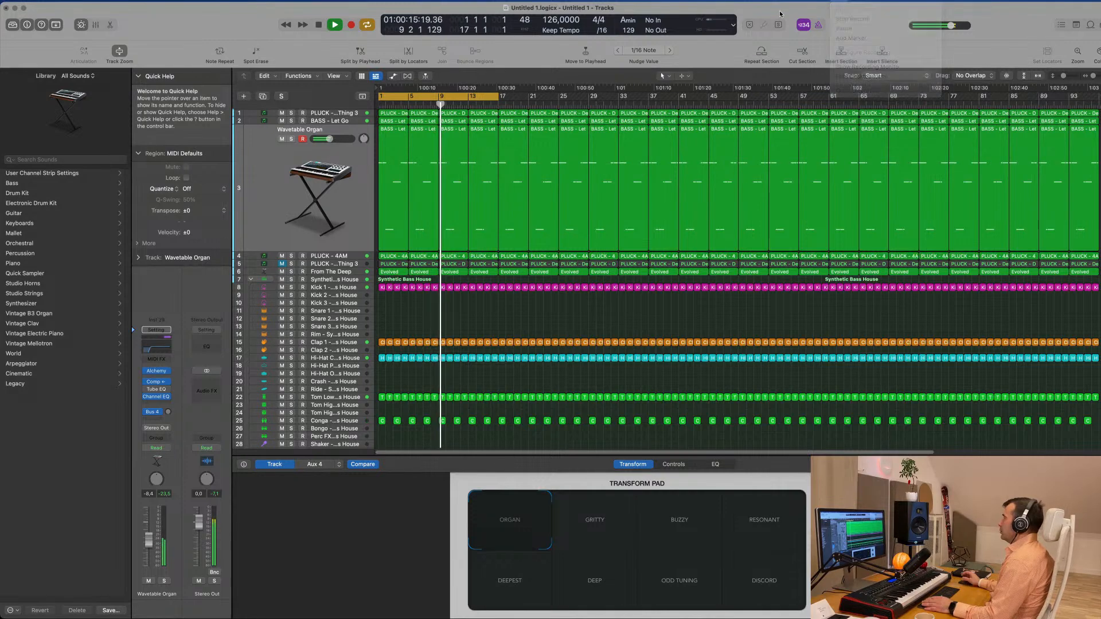
Step: Compare the mix with the Wavetable Organ muted and soloed, and lower the organ's volume to about -10 dB
left_click(274, 220)
key("space")
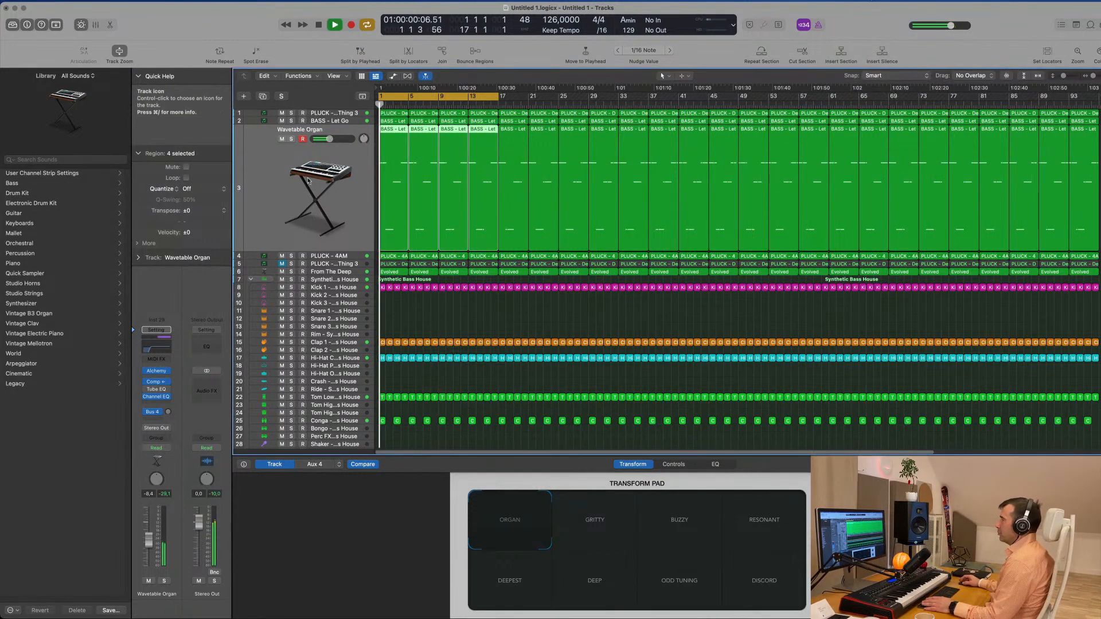
left_click(282, 139)
left_click(282, 139)
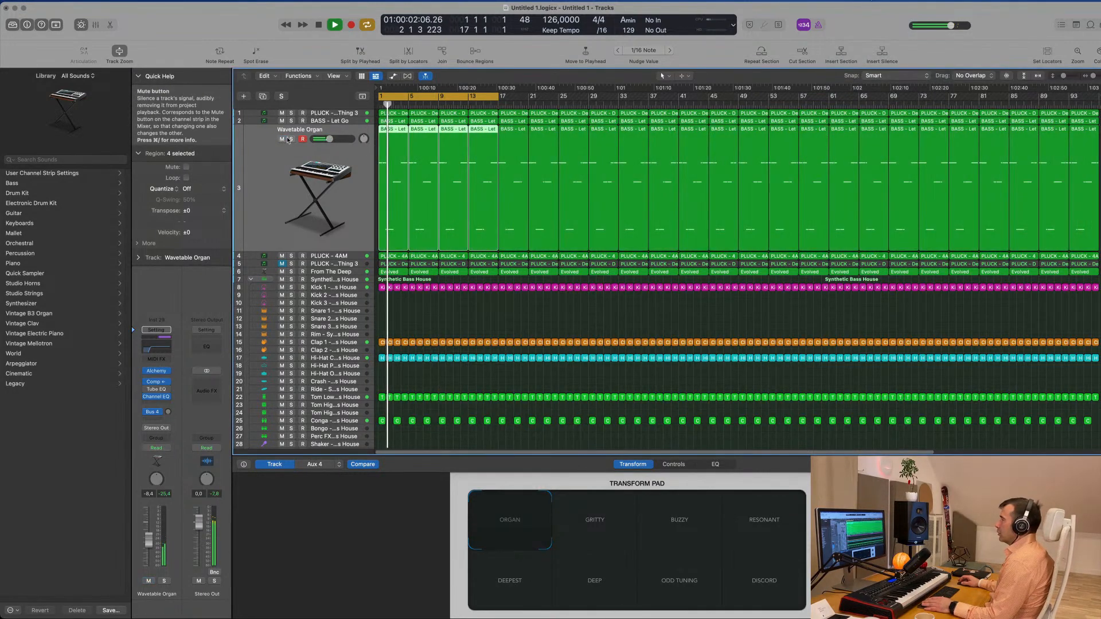
left_click(290, 139)
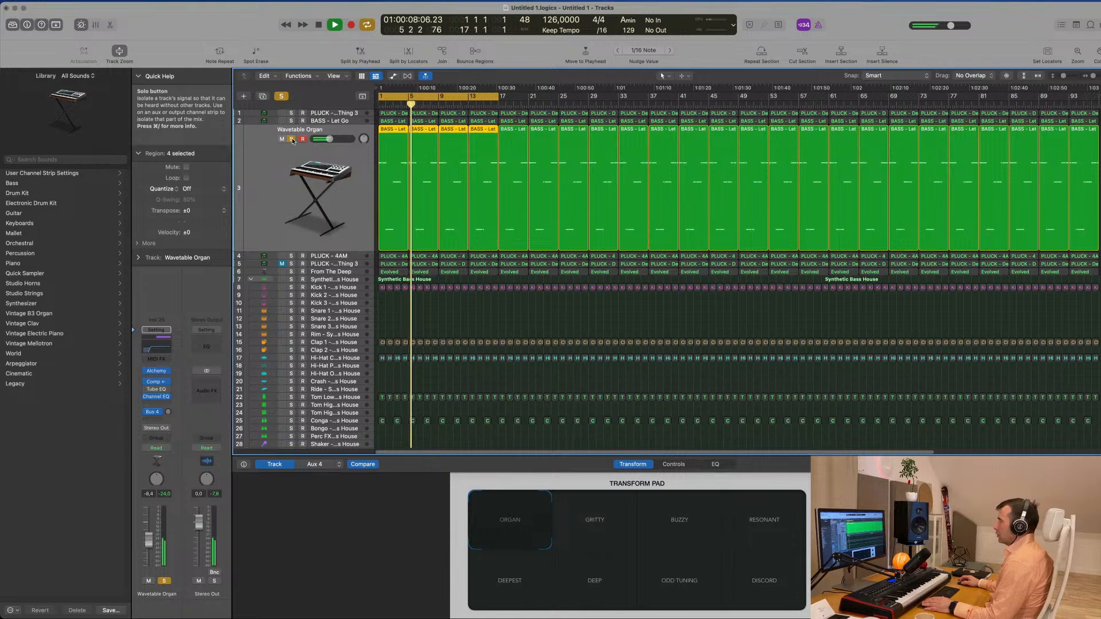
left_click(291, 139)
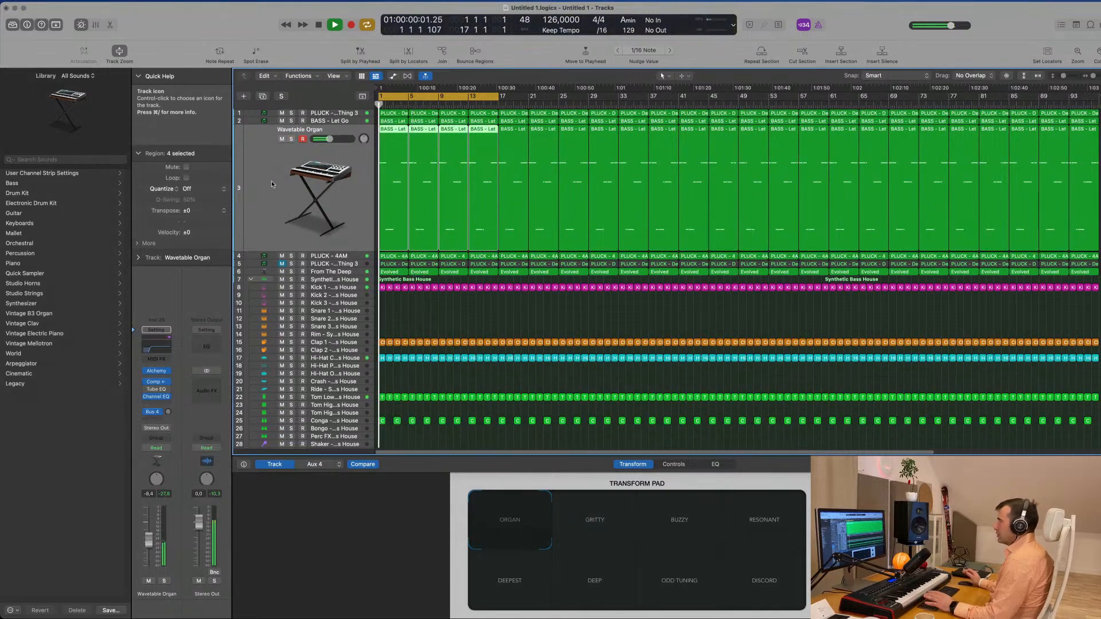
left_click(281, 140)
left_click(281, 140)
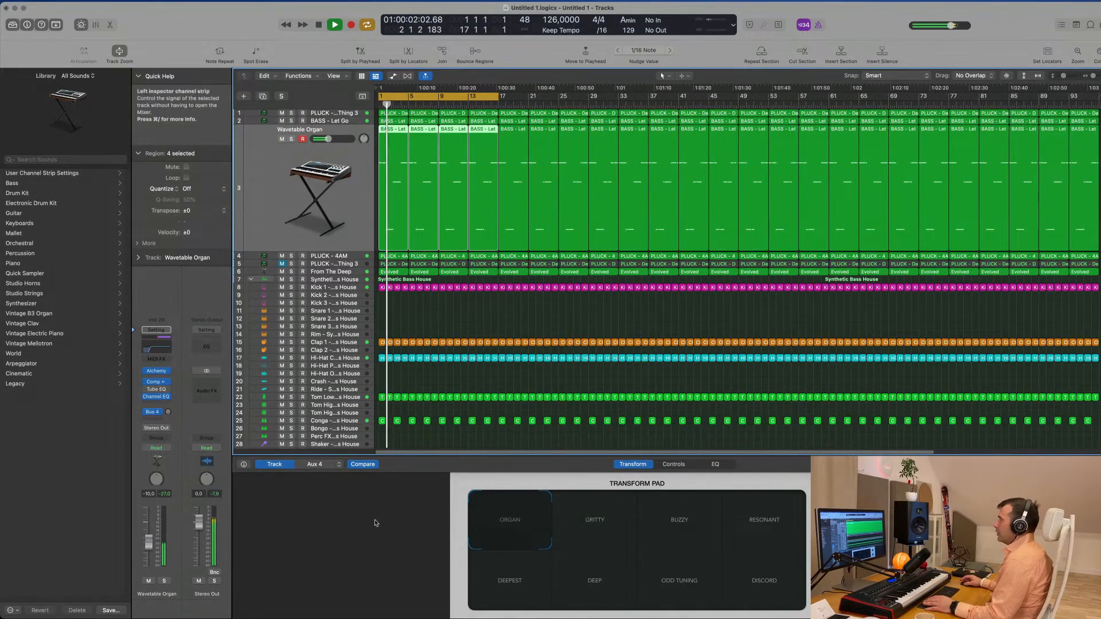
Step: Copy the first Kick 1 region to the start of the Ride track and stop playback
scroll(442, 286, "down", 5)
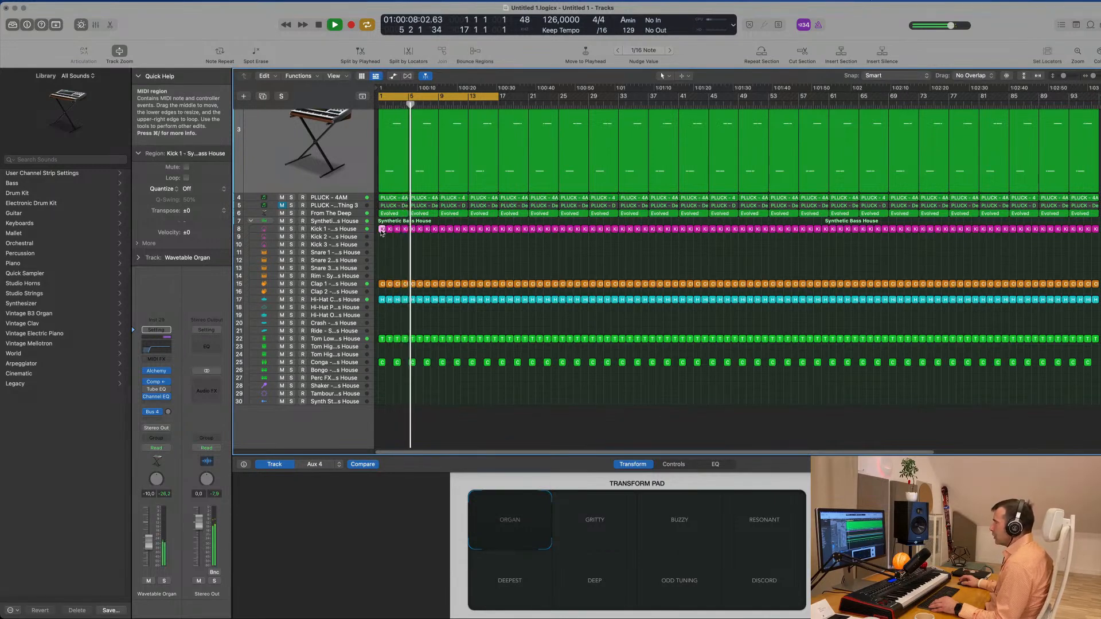
left_click_drag(381, 244, 381, 332)
key("Return")
key("space")
left_click(362, 332)
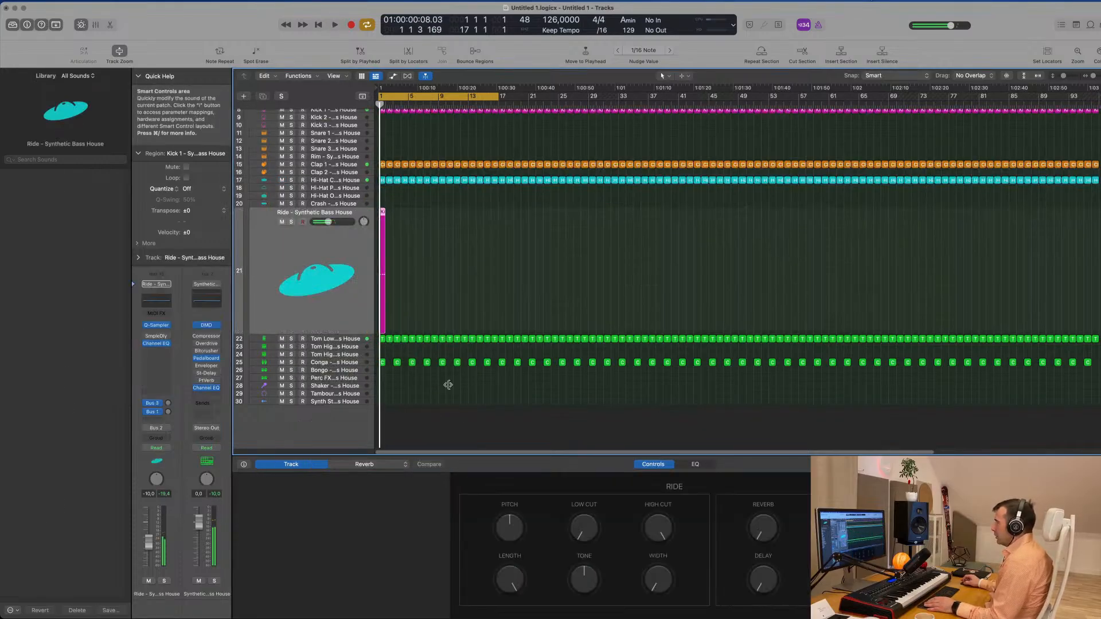
Step: Transpose all notes of the copied region on the Ride track upward by octaves
double_click(384, 213)
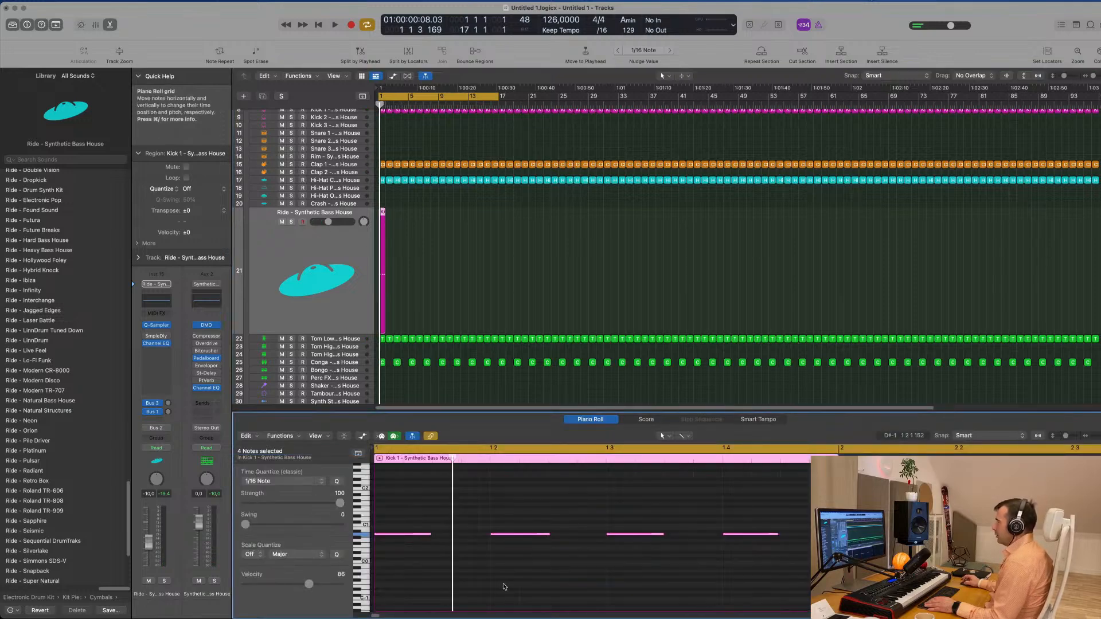
key("super+a")
key("alt+shift+Up")
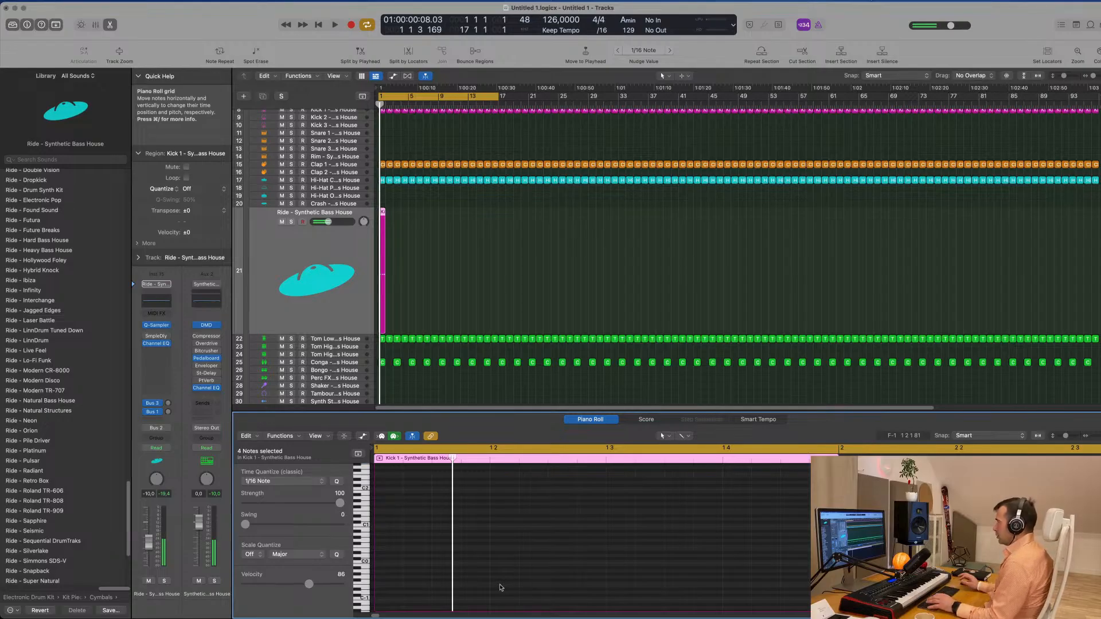
Step: Play the ride with the mix and lower the Ride track's volume to about -34 dB
left_click(328, 252)
key("space")
left_click_drag(329, 222, 322, 222)
left_click_drag(149, 553, 148, 562)
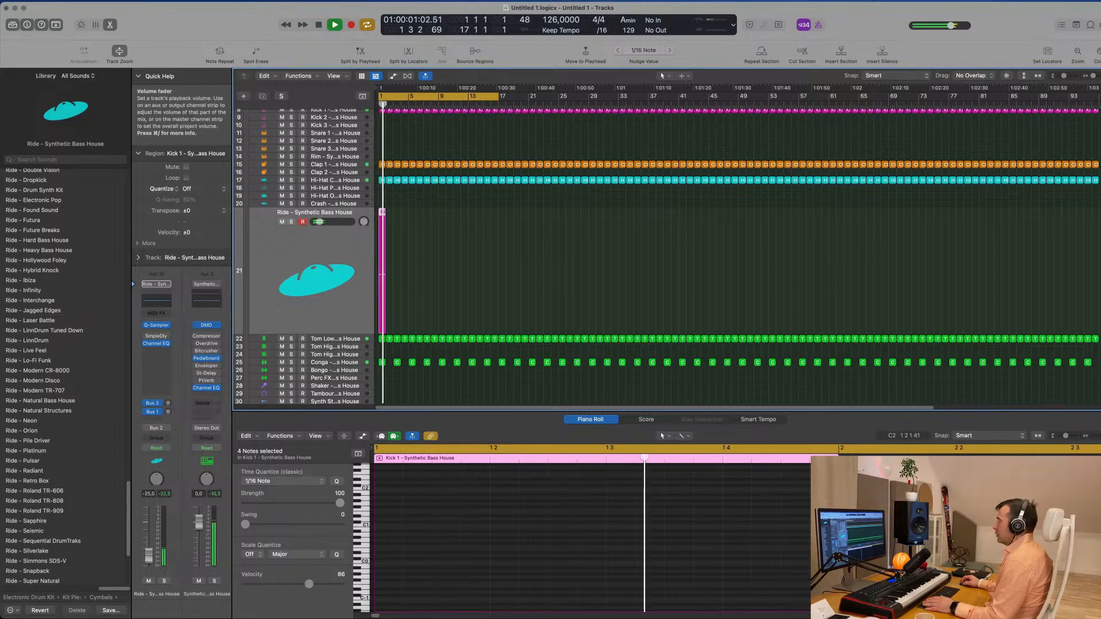
key("space")
key("space")
key("space")
left_click_drag(148, 565, 151, 561)
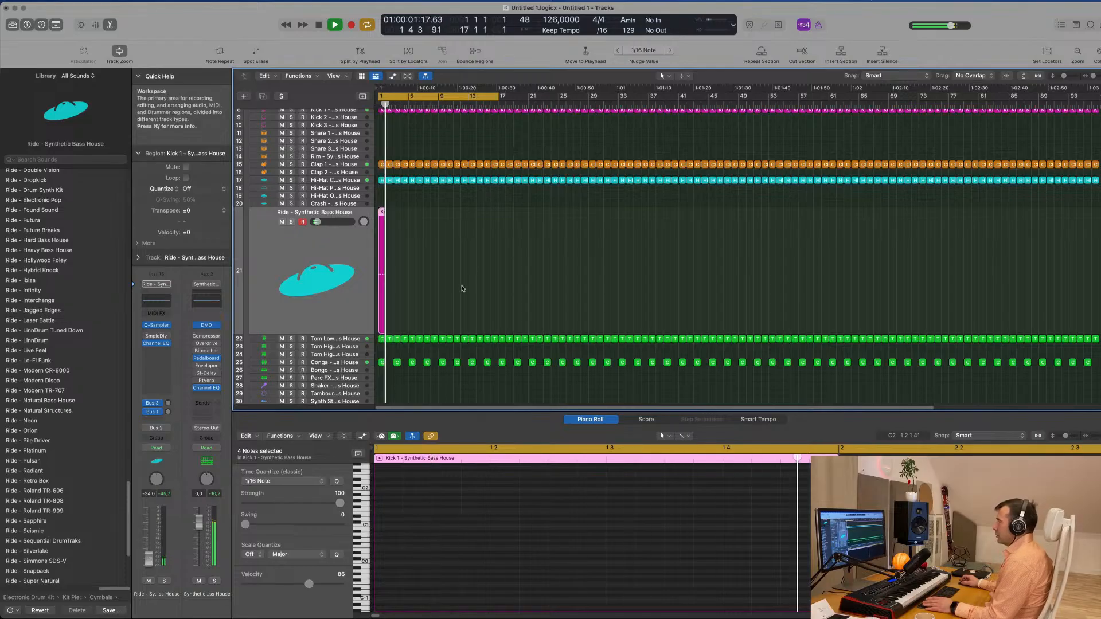
Step: Repeat the one-bar region on the Ride track until bar 37
left_click(387, 294)
left_click_drag(391, 288, 367, 292)
key("super+r")
key("super+r")
key("super+r")
left_click(366, 289)
key("super+r")
key("super+r")
key("super+r")
key("super+r")
key("super+r")
key("super+r")
key("super+r")
key("super+r")
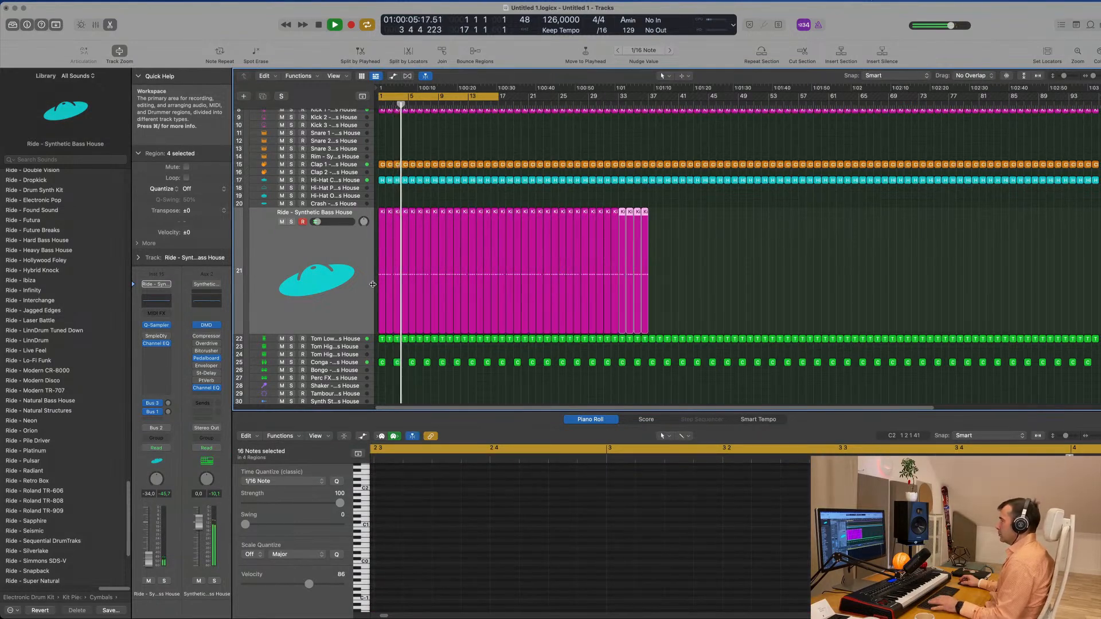
Step: Repeat the whole block of ride regions twice, delete the excess past bar 97 and play from the start
key("super+Left")
left_click(330, 284)
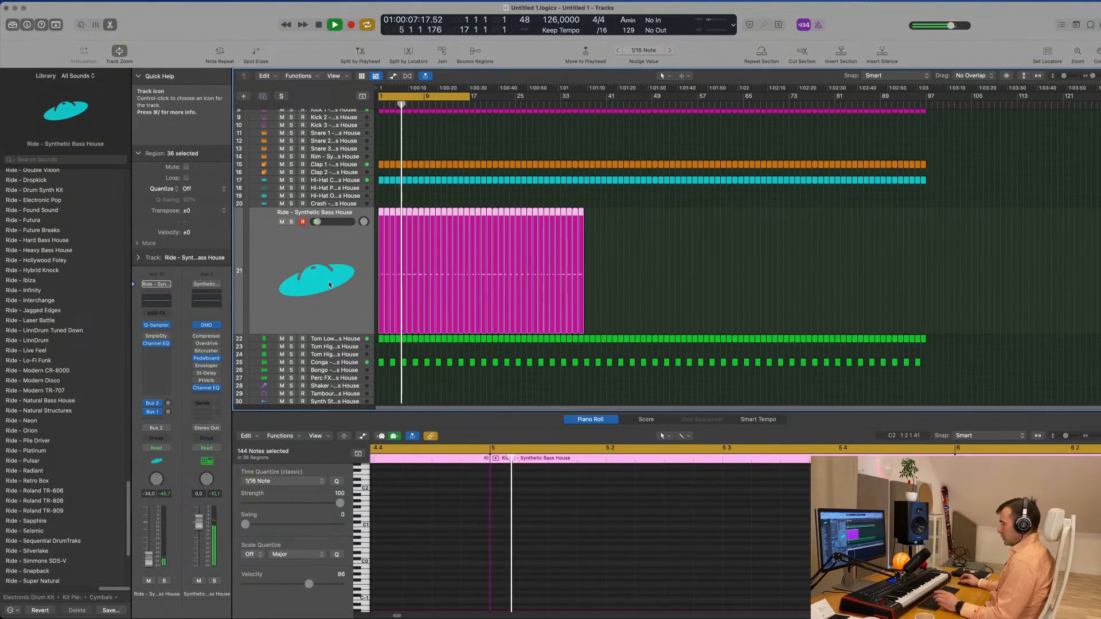
key("super+r")
key("super+r")
left_click_drag(1077, 199, 935, 359)
key("Delete")
key("Return")
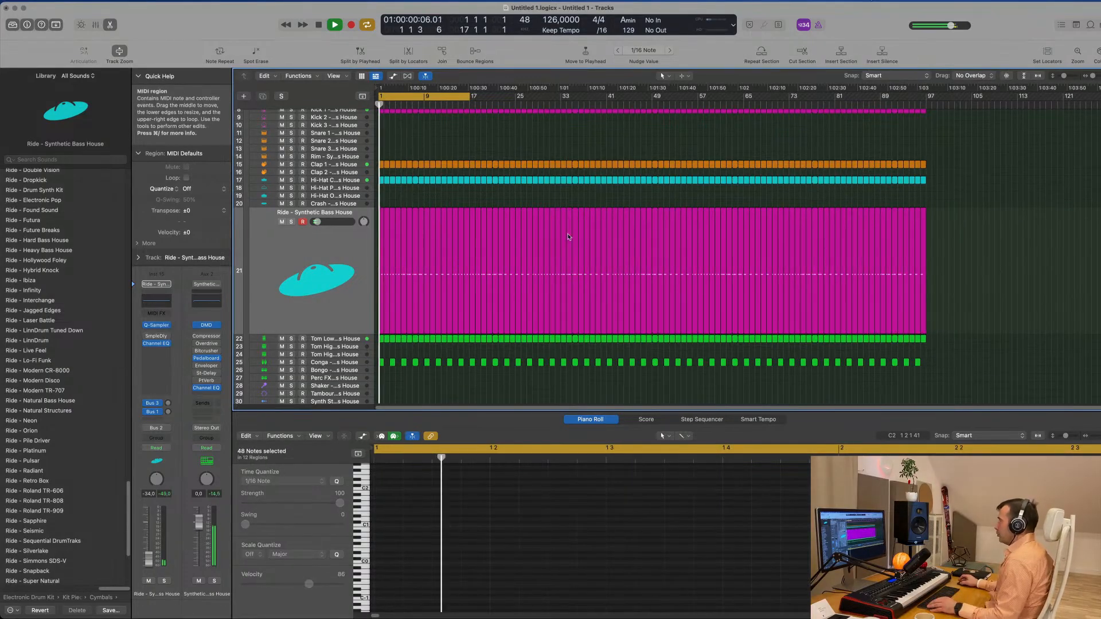
Step: Select the Ride track and lower its volume slightly to about -35 dB during playback
scroll(505, 231, "up", 2)
scroll(546, 233, "down", 4)
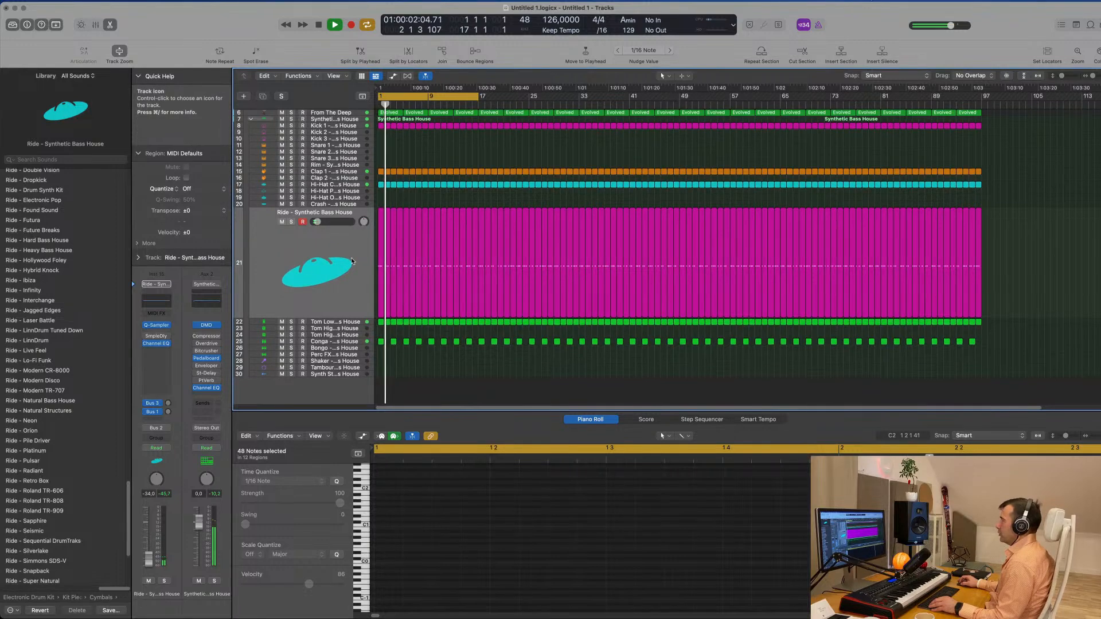
left_click(321, 287)
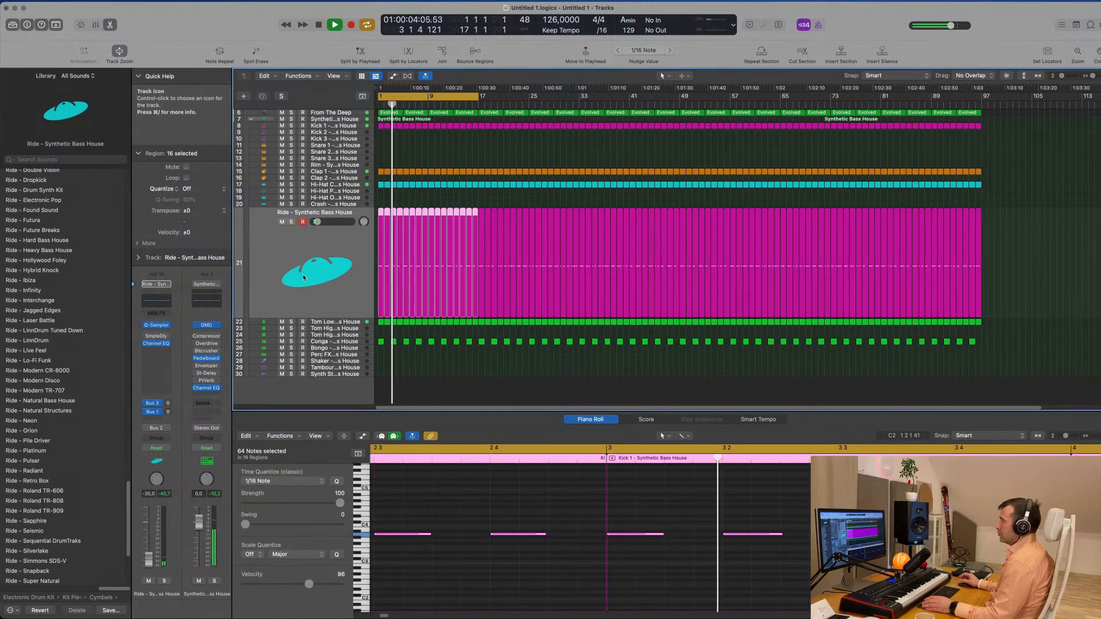
scroll(418, 255, "up", 2)
scroll(418, 255, "up", 3)
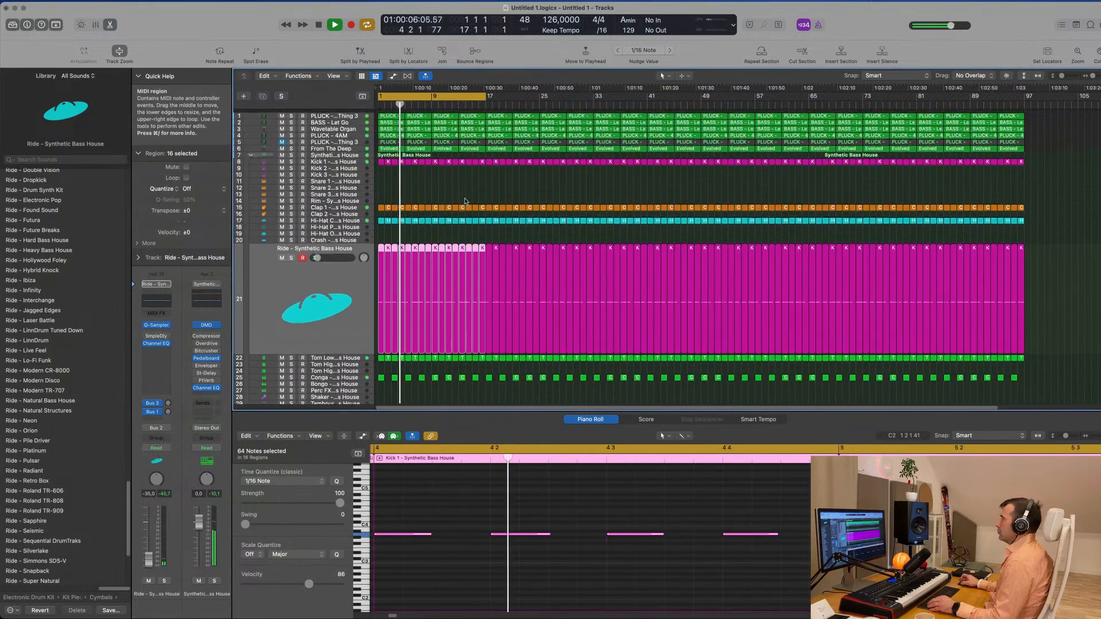
scroll(465, 199, "up", 2, "alt")
scroll(466, 198, "up", 3, "alt")
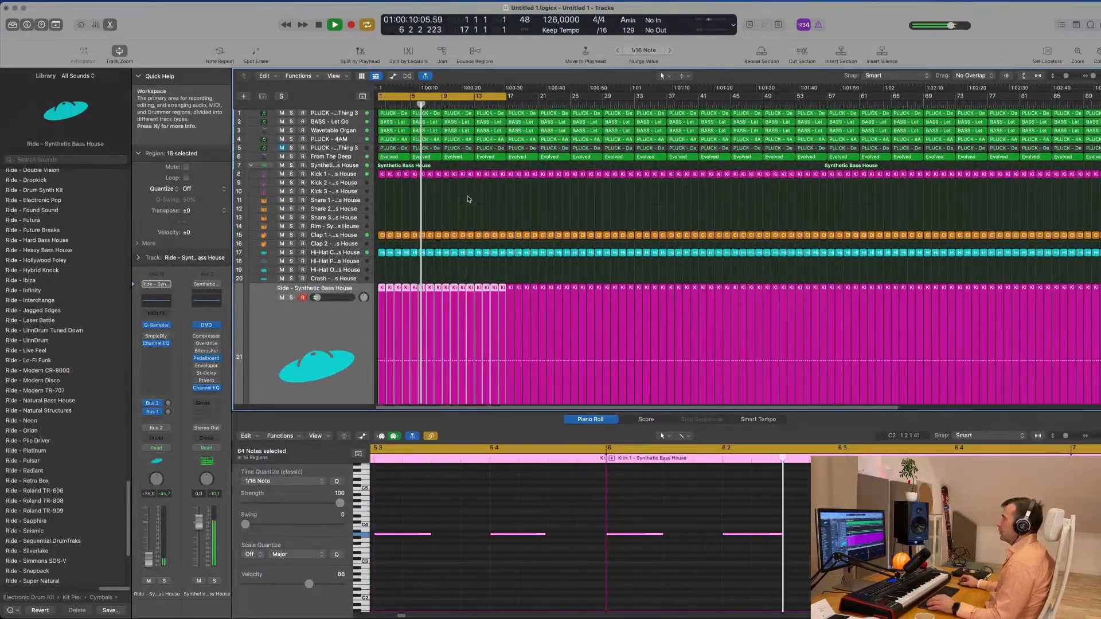
Step: Play the arrangement from the start and select the first pluck track, PLUCK - Deadmau5 Thing 3
left_click(459, 212)
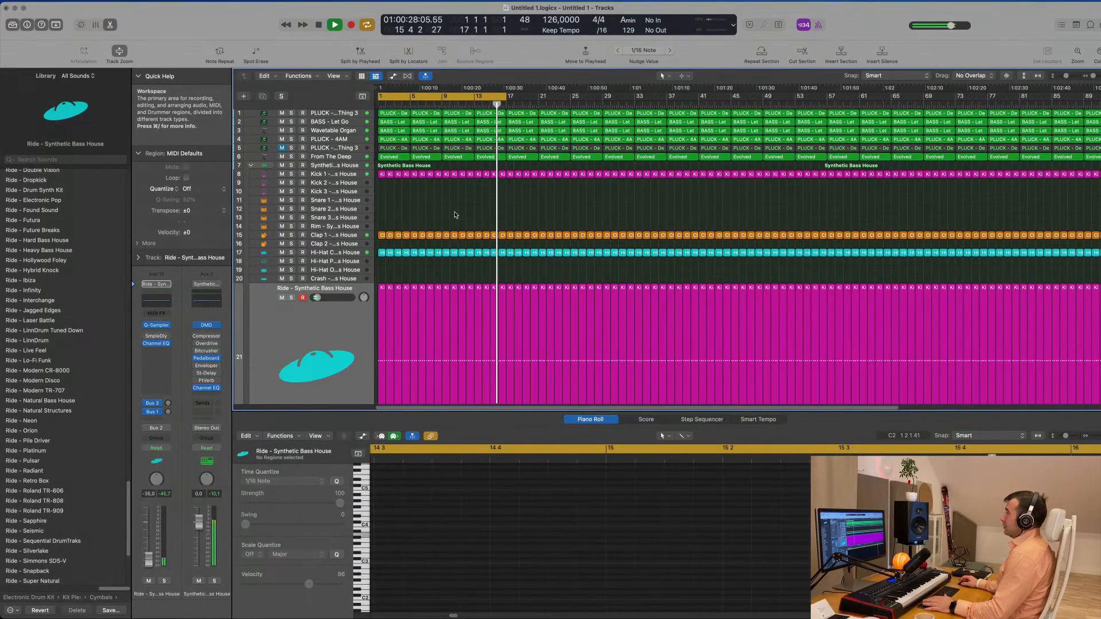
left_click(338, 113)
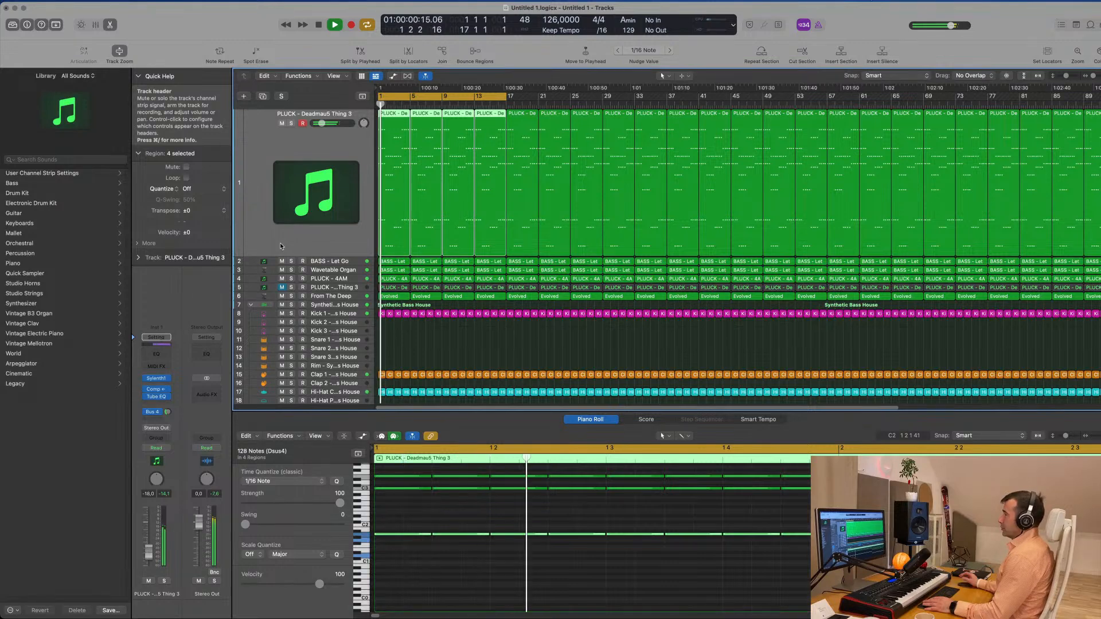
key("space")
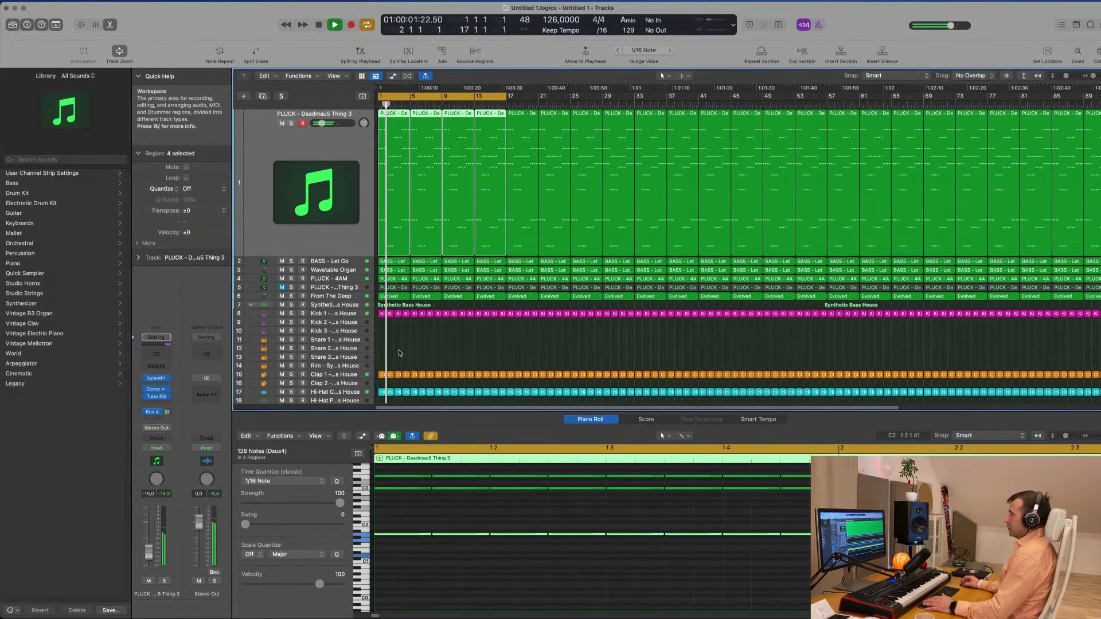
Step: Delete the clap, hi-hat, ride, tom and conga regions in the first 16 bars
scroll(401, 348, "down", 3)
scroll(405, 323, "left", 3)
scroll(392, 324, "down", 3)
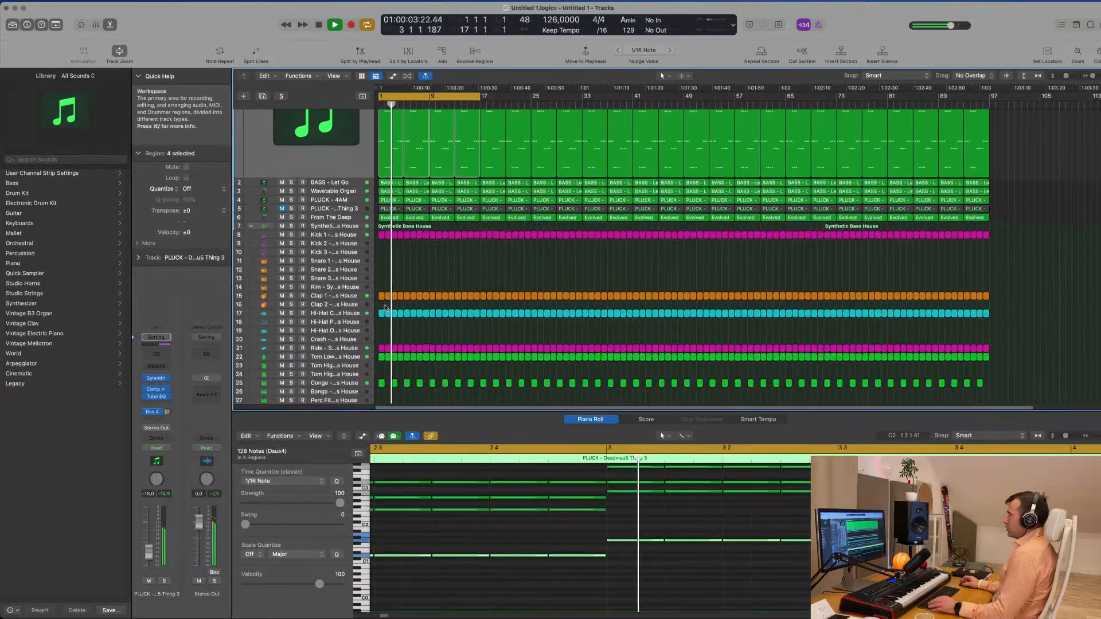
left_click_drag(382, 288, 476, 394)
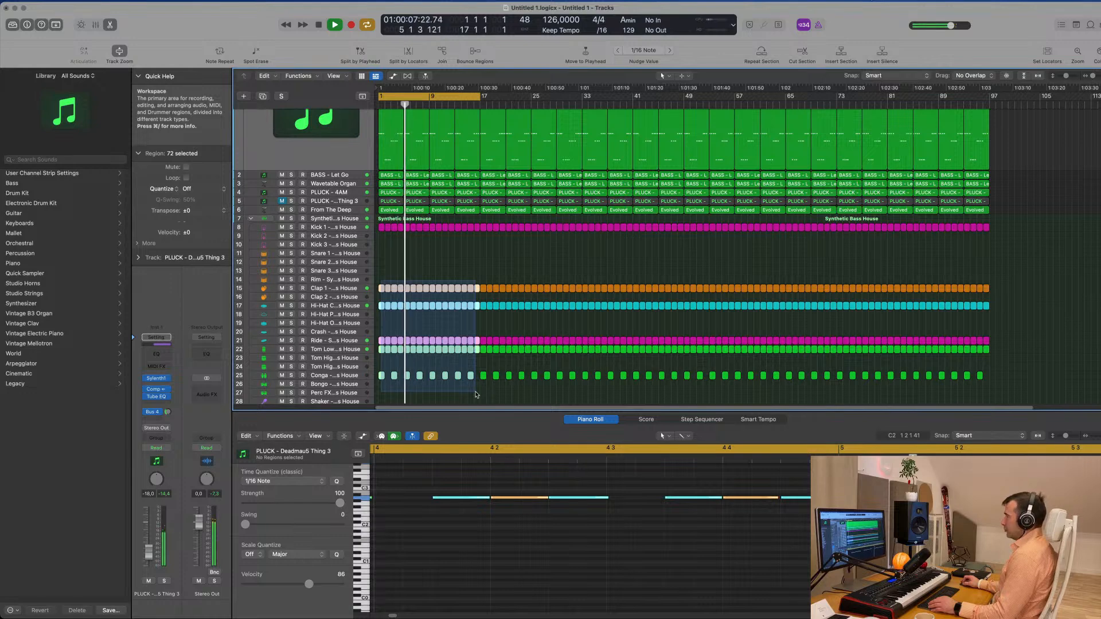
key("Delete")
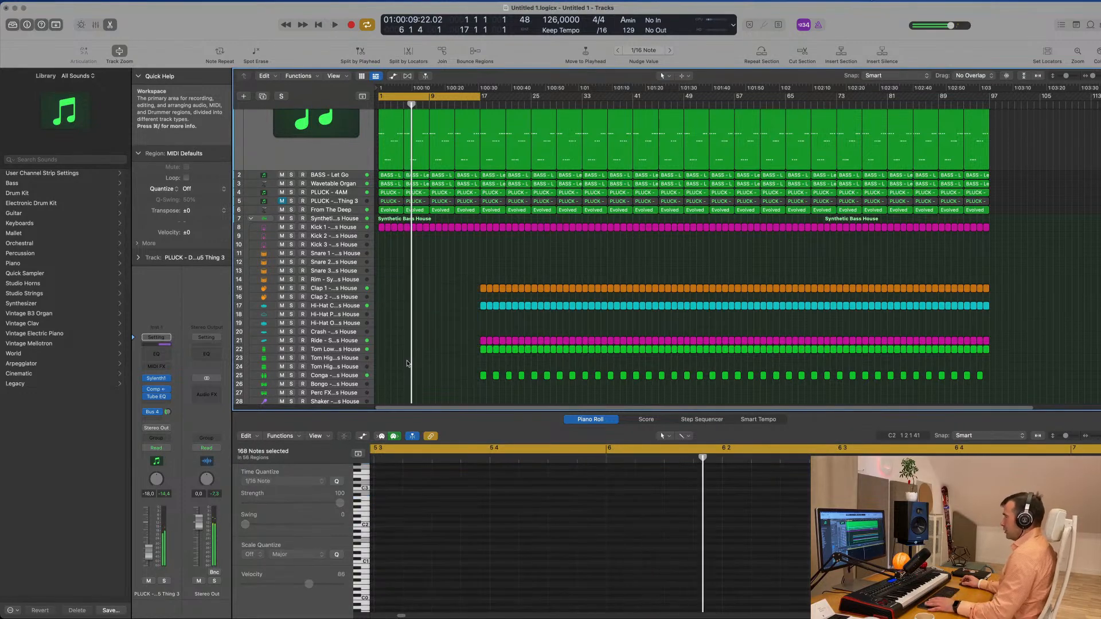
Step: Play the intro and delete the PLUCK - 4AM track's regions in the first 16 bars
key("super+Right")
scroll(412, 329, "up", 8)
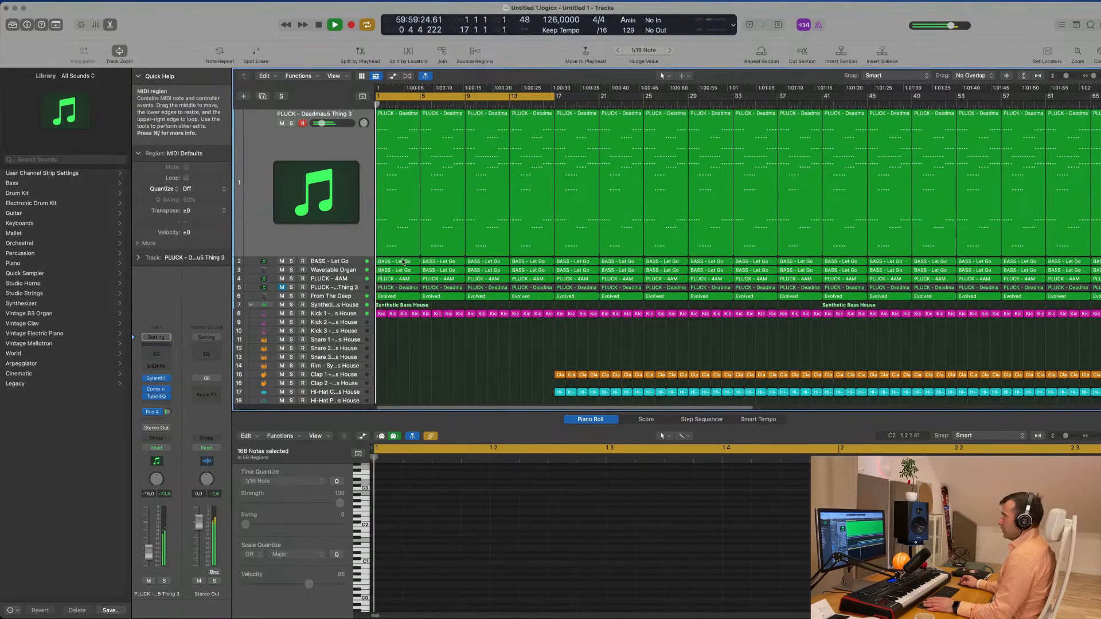
key("space")
scroll(402, 262, "down", 2)
left_click(357, 266)
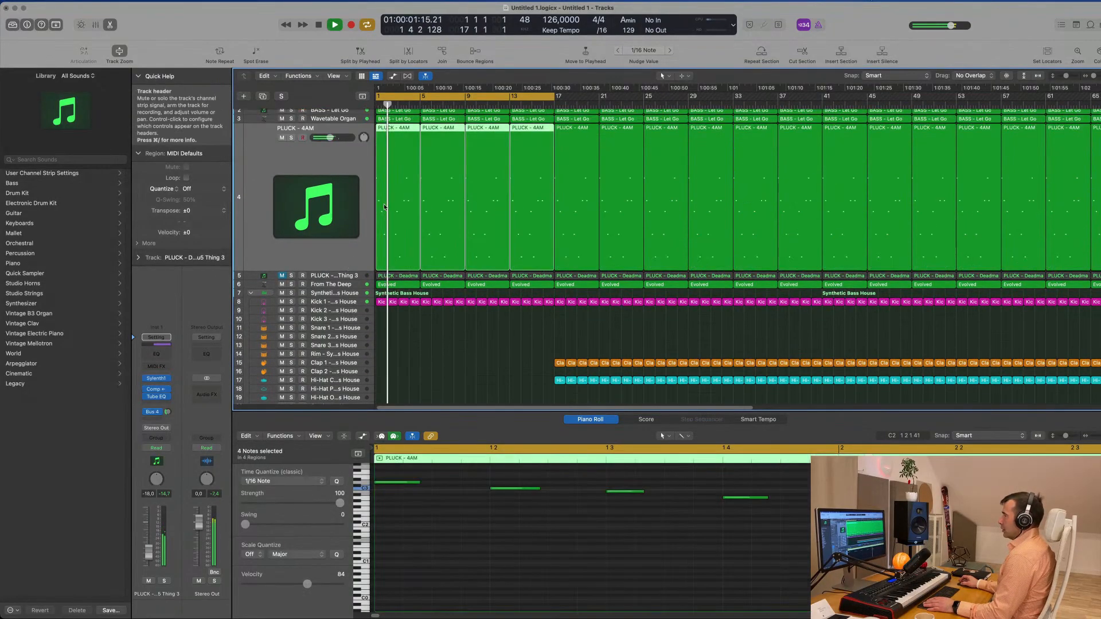
key("space")
key("space")
key("Delete")
key("space")
key("space")
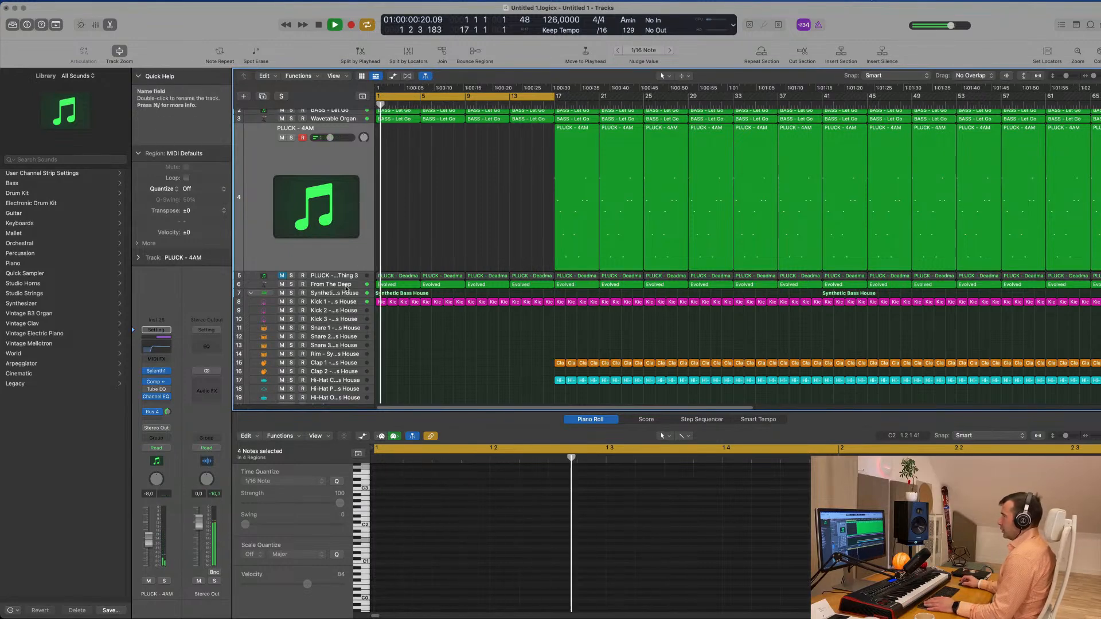
Step: Delete the Wavetable Organ and BASS - Let Go regions in the first 16 bars
scroll(354, 132, "up", 2)
key("space")
key("space")
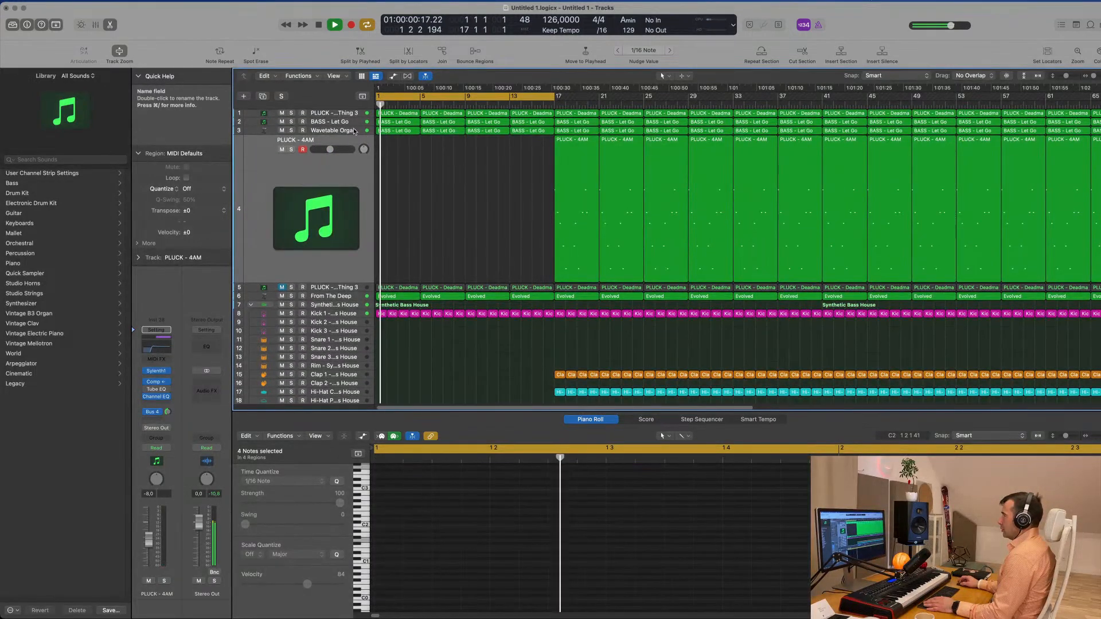
left_click(354, 132)
key("Delete")
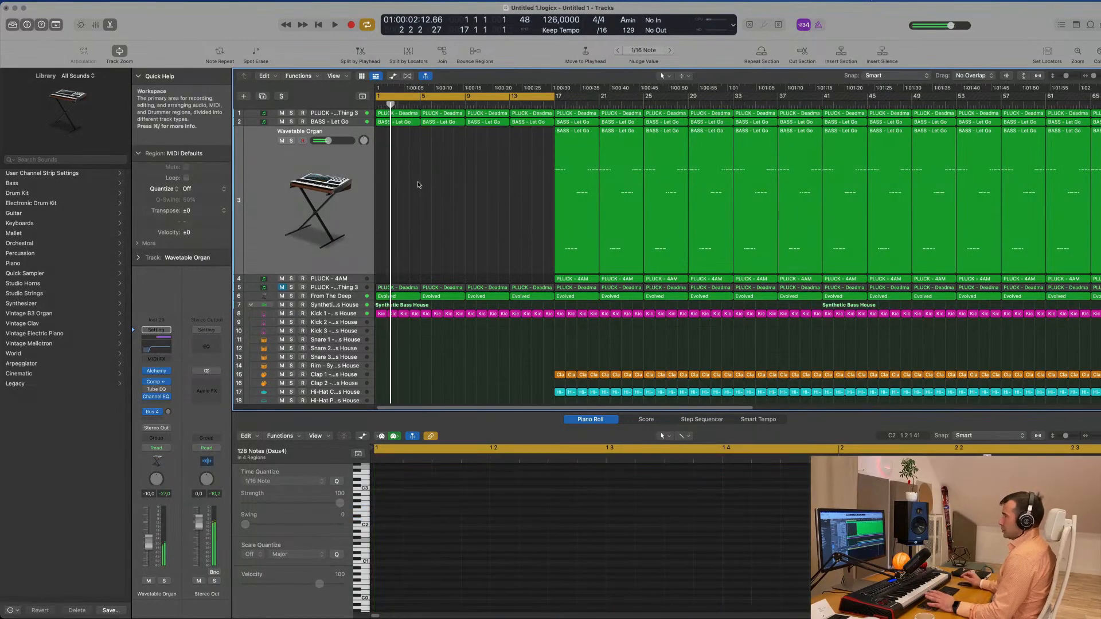
key("Up")
key("space")
key("Delete")
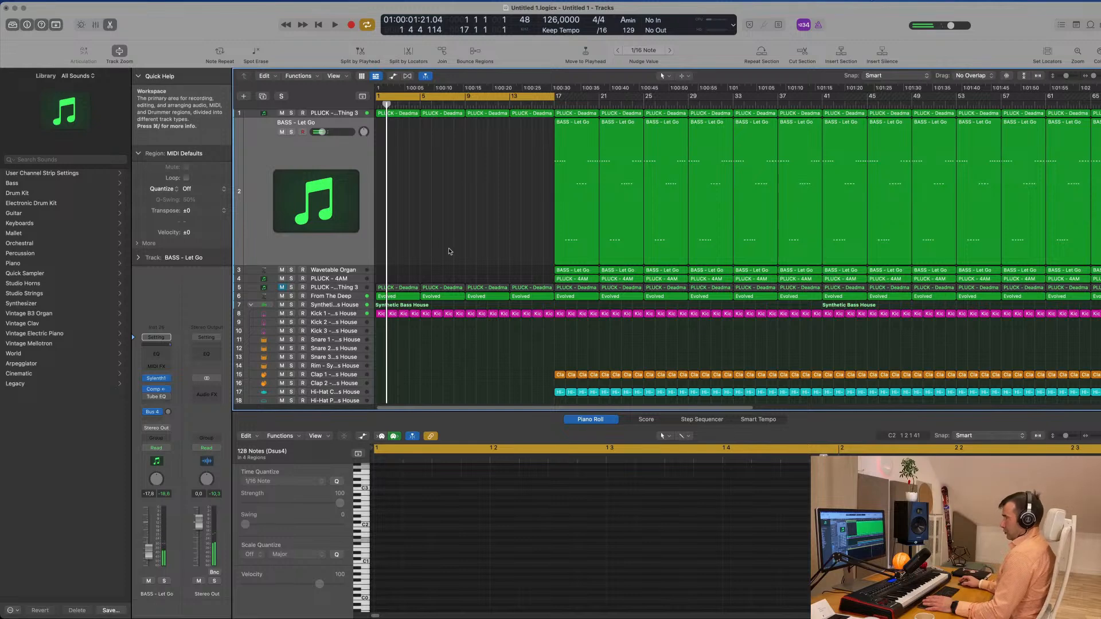
Step: Set the first pluck track's automation to Touch and record a brief move of Sylenth1's filter control cutoff during playback
key("Up")
key("space")
key("space")
left_click(155, 448)
left_click(210, 387)
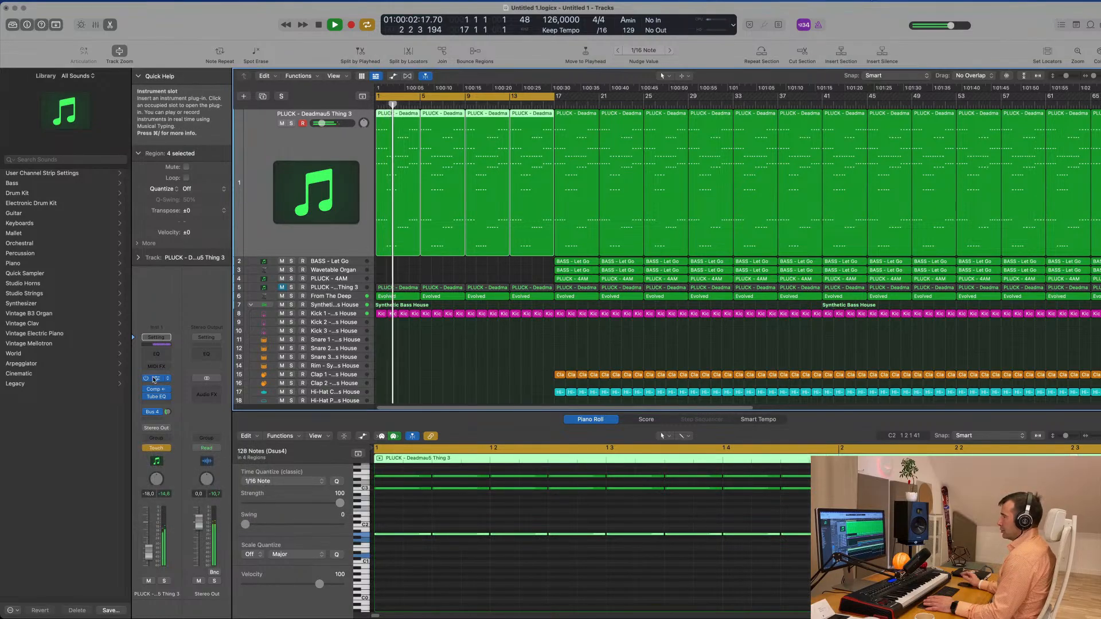
left_click(155, 379)
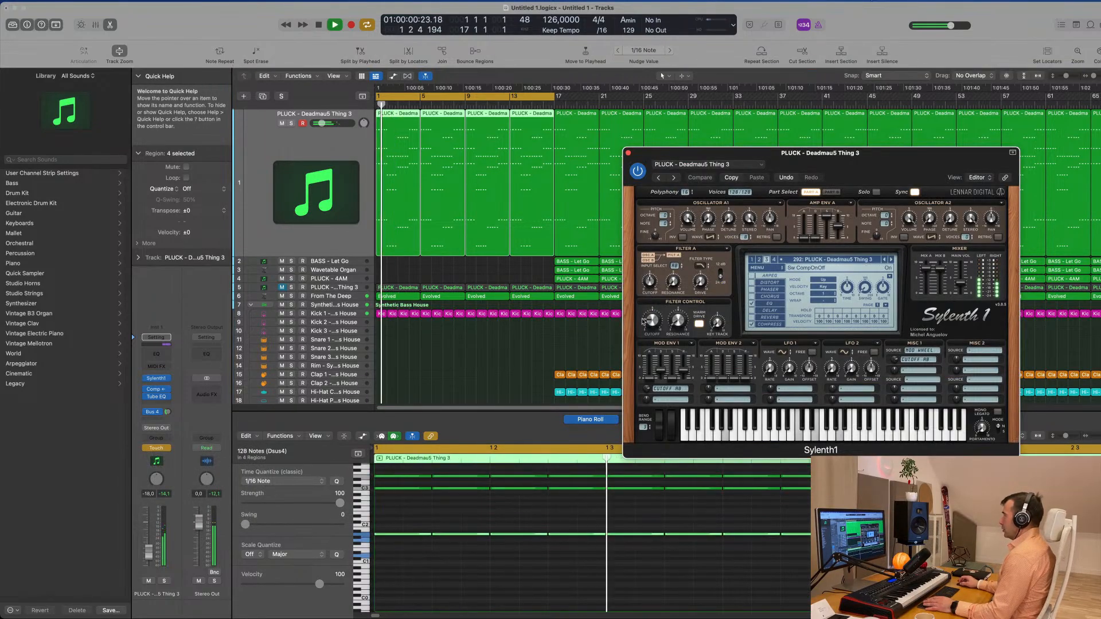
key("space")
left_click(628, 153)
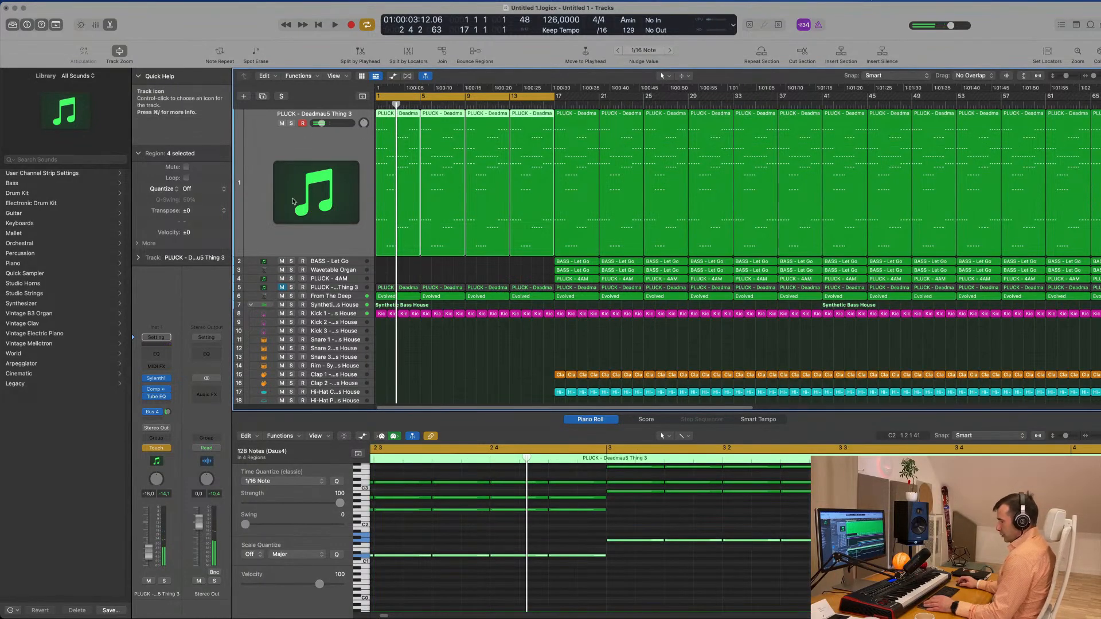
Step: Show automation on the first pluck track, display the recorded cutoff parameter and set the automation mode to Read
key("a")
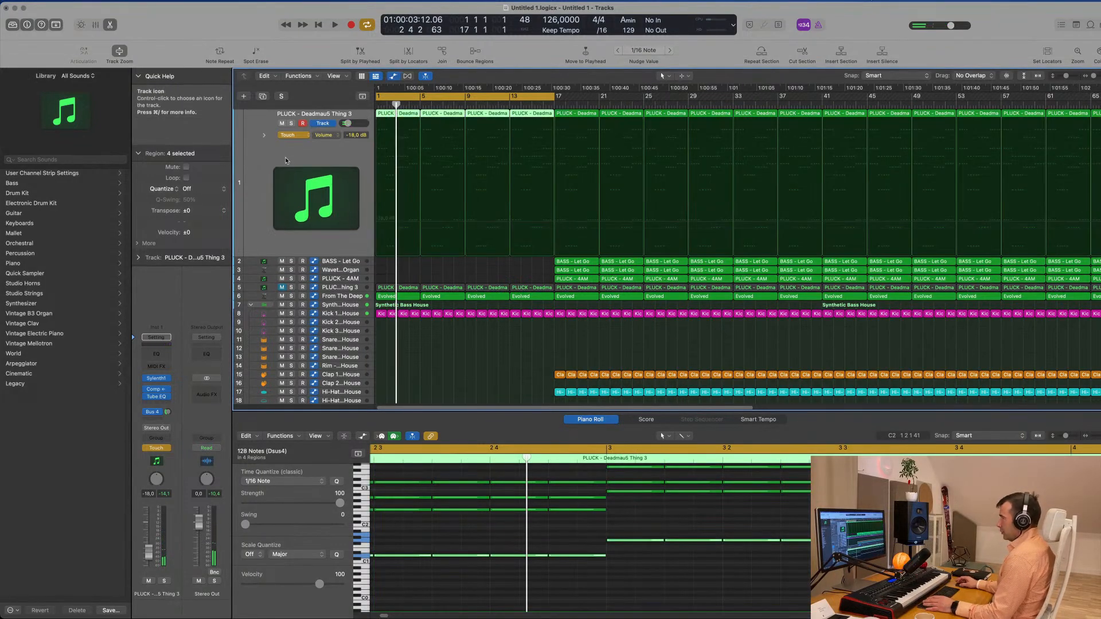
left_click(322, 136)
left_click(351, 259)
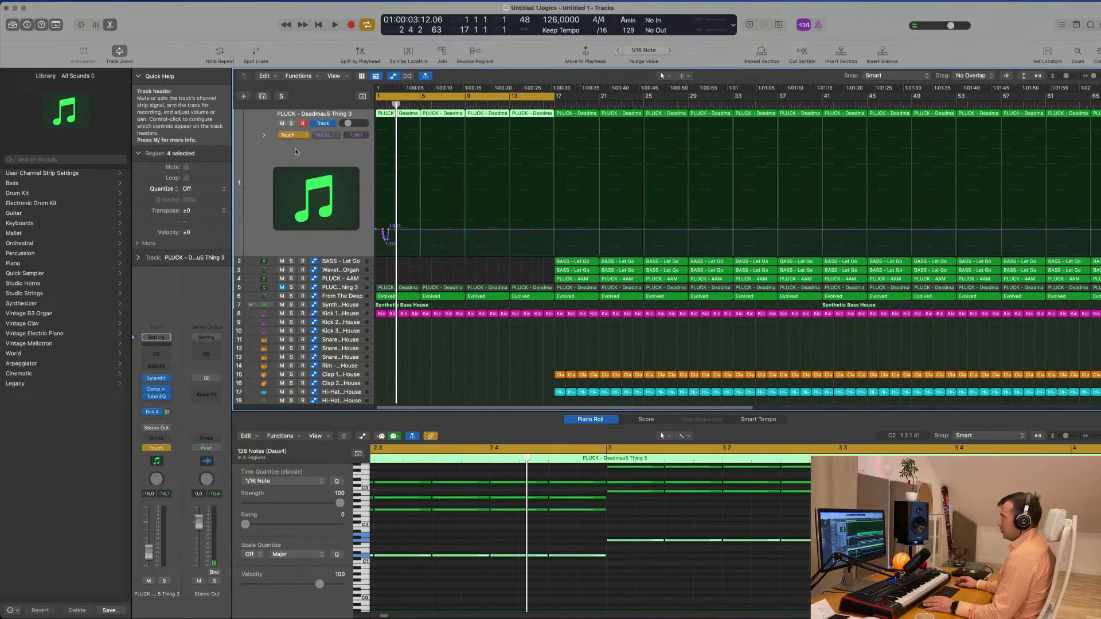
left_click(297, 136)
left_click(292, 127)
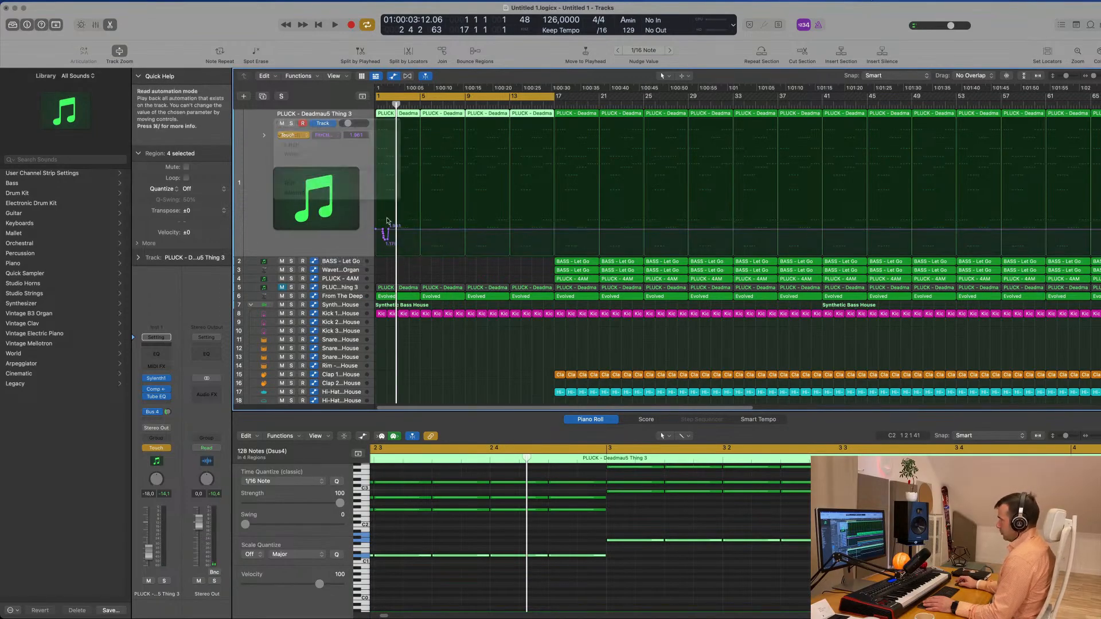
Step: Replace the recorded cutoff move with a low rising ramp from bar 1 to bar 5 and play it
left_click_drag(388, 230, 424, 246)
left_click(423, 230)
key("space")
key("space")
key("space")
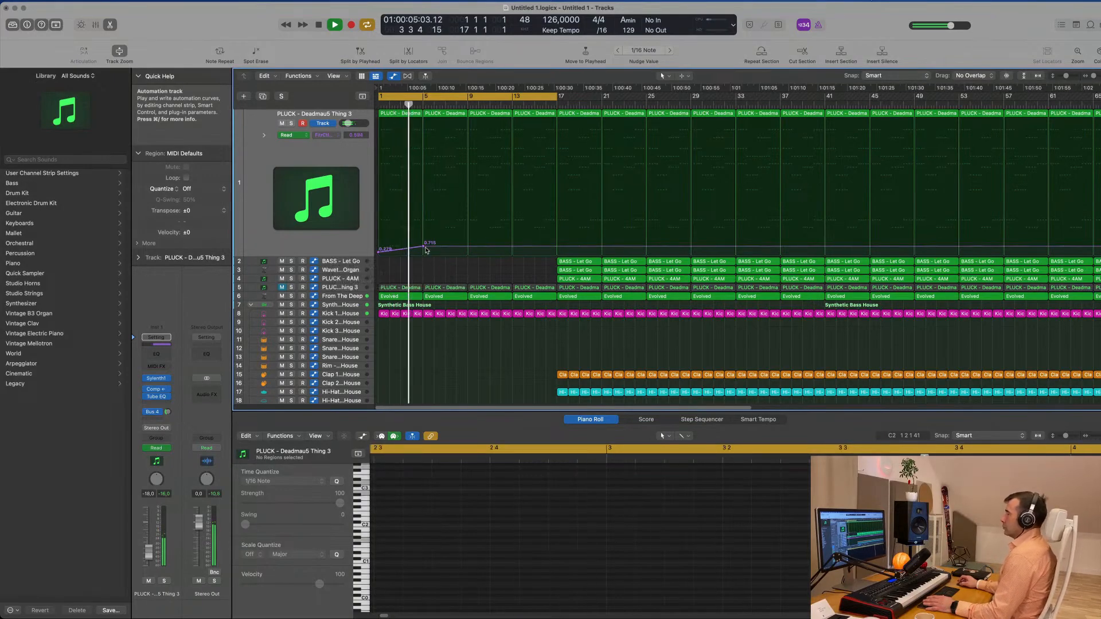
Step: Add a cutoff automation point at bar 9 and raise it to about 1.3 to continue the ramp
scroll(436, 240, "down", 3)
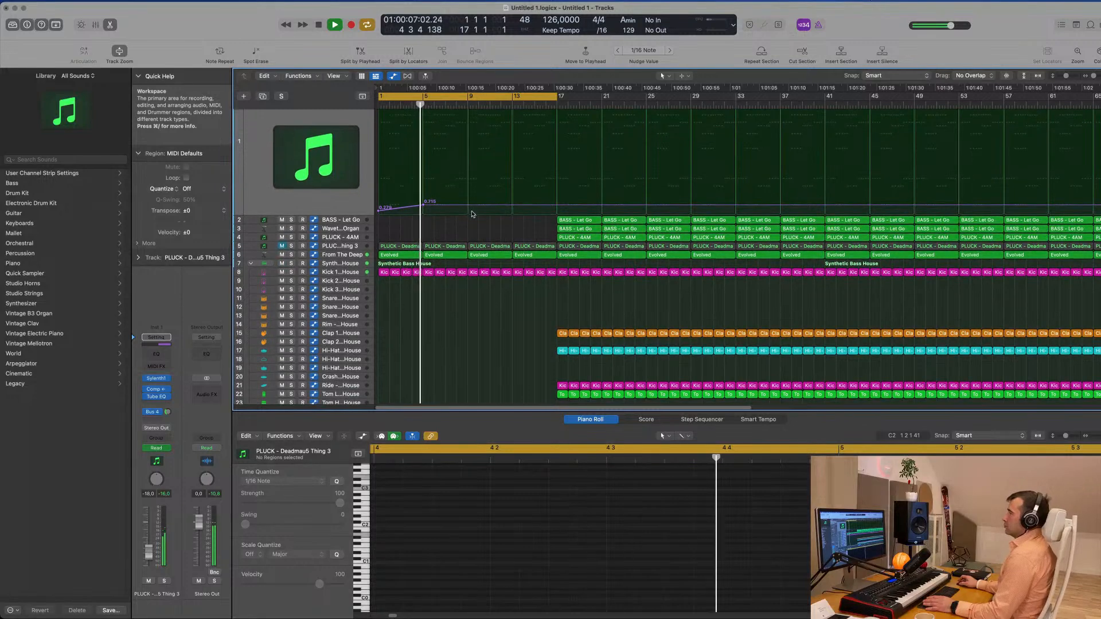
left_click(466, 206)
left_click_drag(467, 205, 467, 196)
key("space")
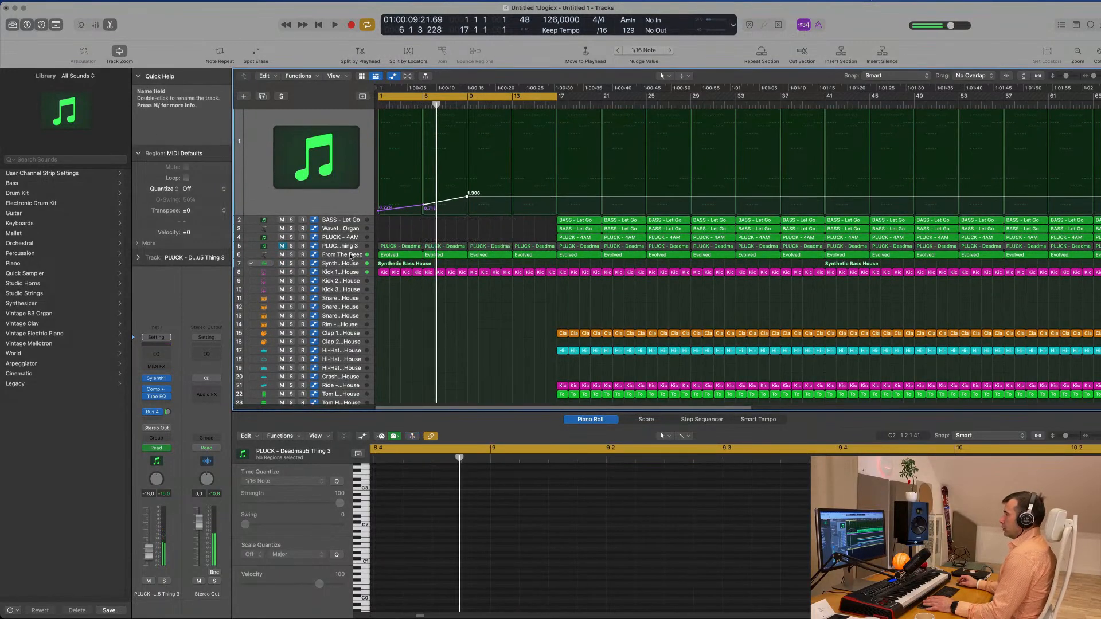
Step: Play the From The Deep track, open its Alchemy synth and set the perform knob beside Delay to about 11.4%
left_click(354, 257)
key("space")
key("space")
key("space")
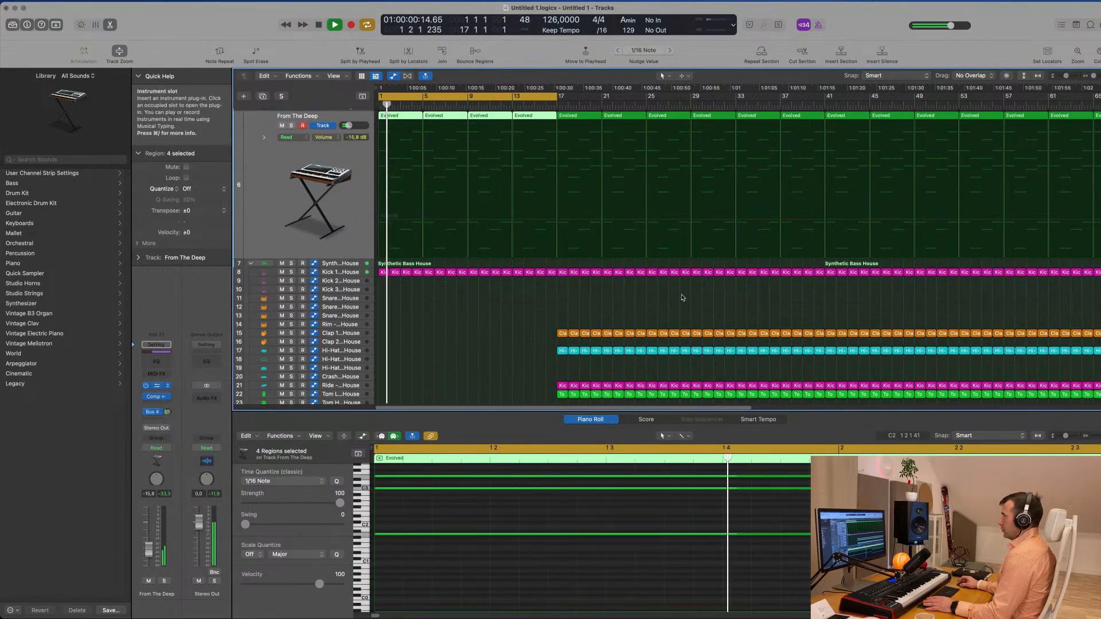
left_click(156, 386)
left_click_drag(847, 431, 847, 457)
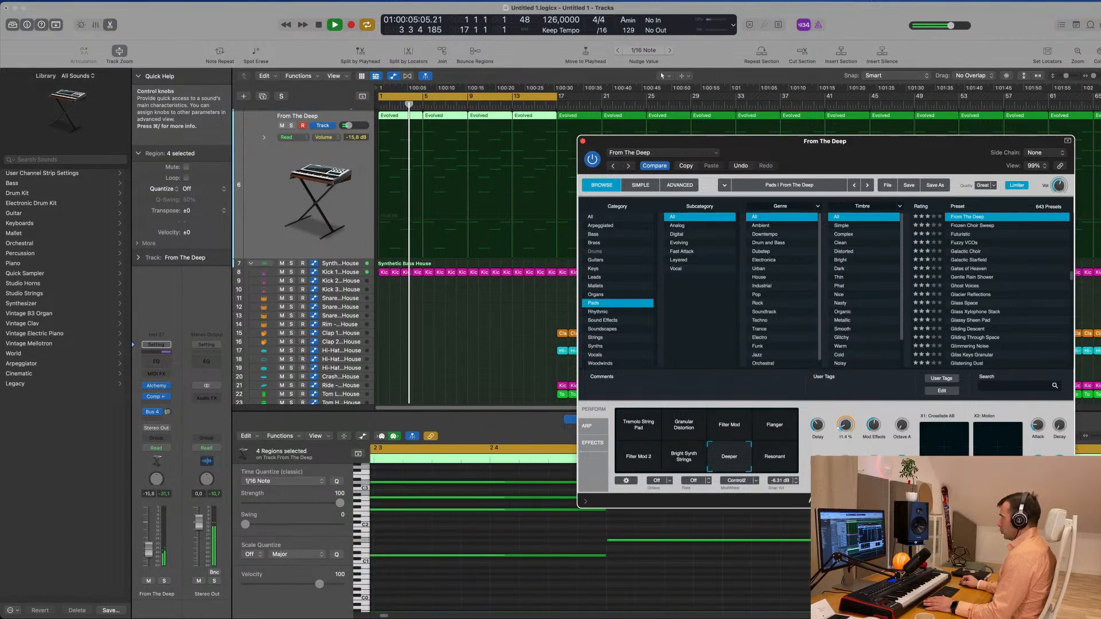
left_click_drag(856, 148, 859, 289)
key("Return")
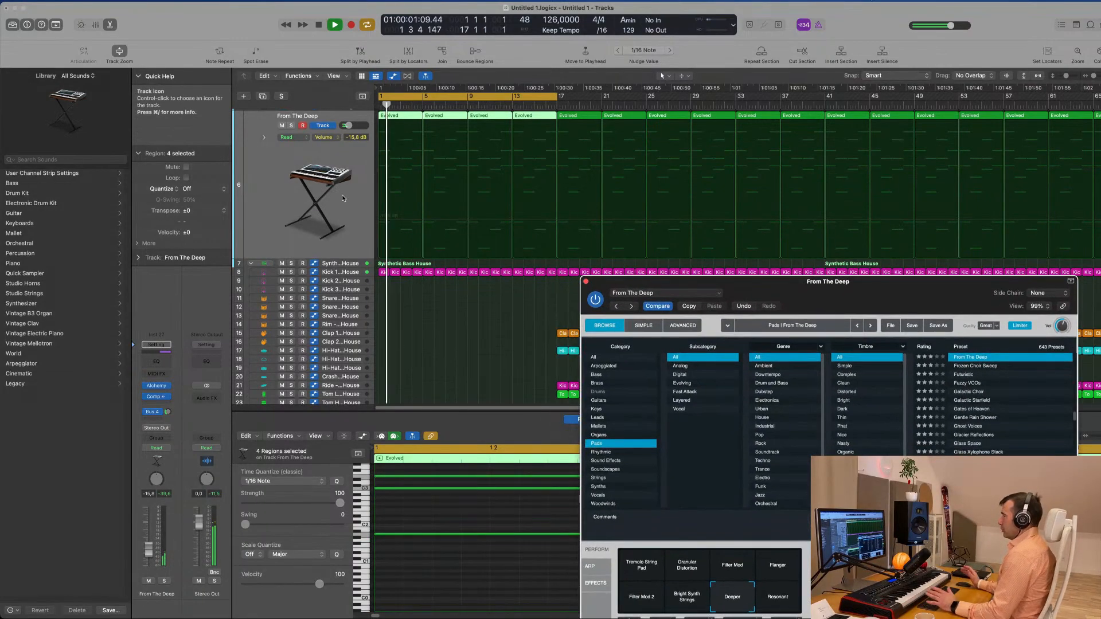
Step: Compare the intro with the From The Deep pad muted and unmuted during playback
scroll(406, 196, "up", 3)
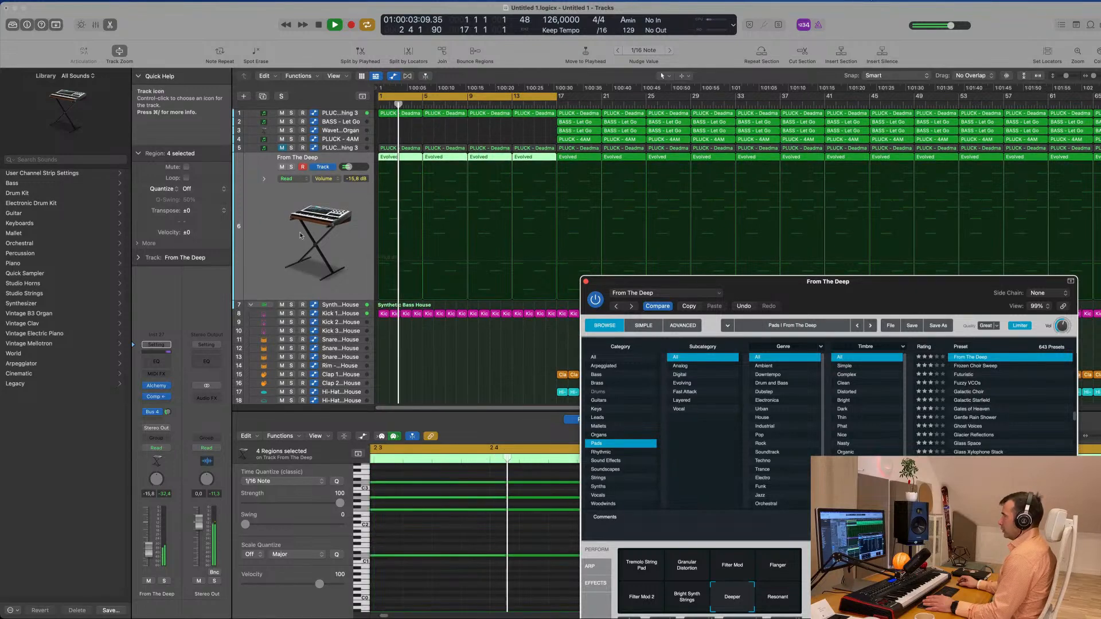
key("space")
left_click(274, 254)
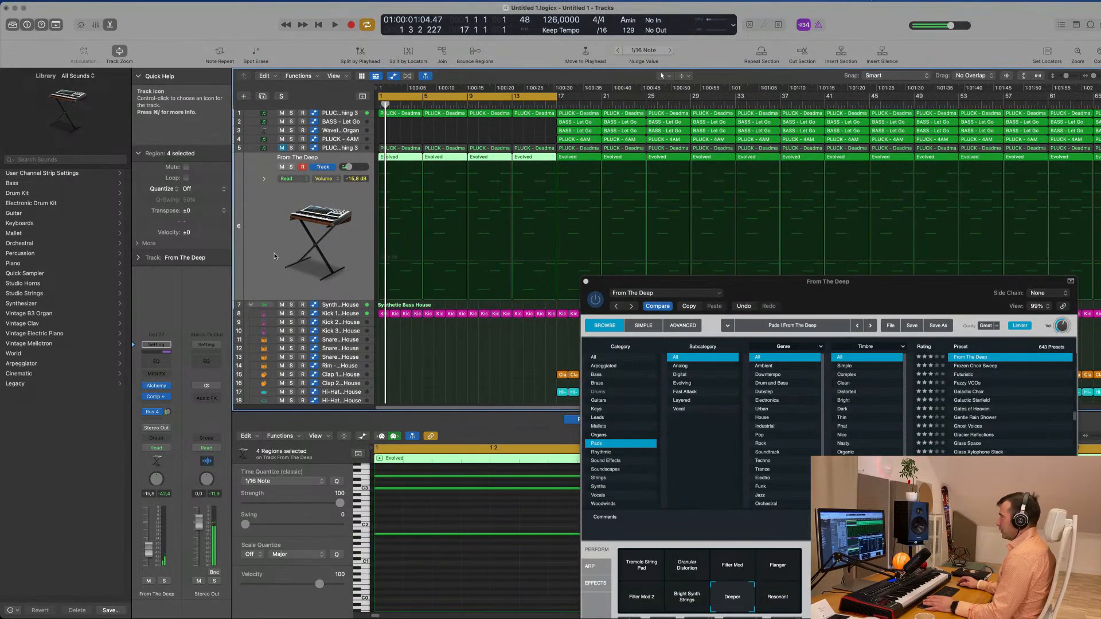
left_click(166, 450)
left_click(268, 338)
key("space")
left_click(282, 166)
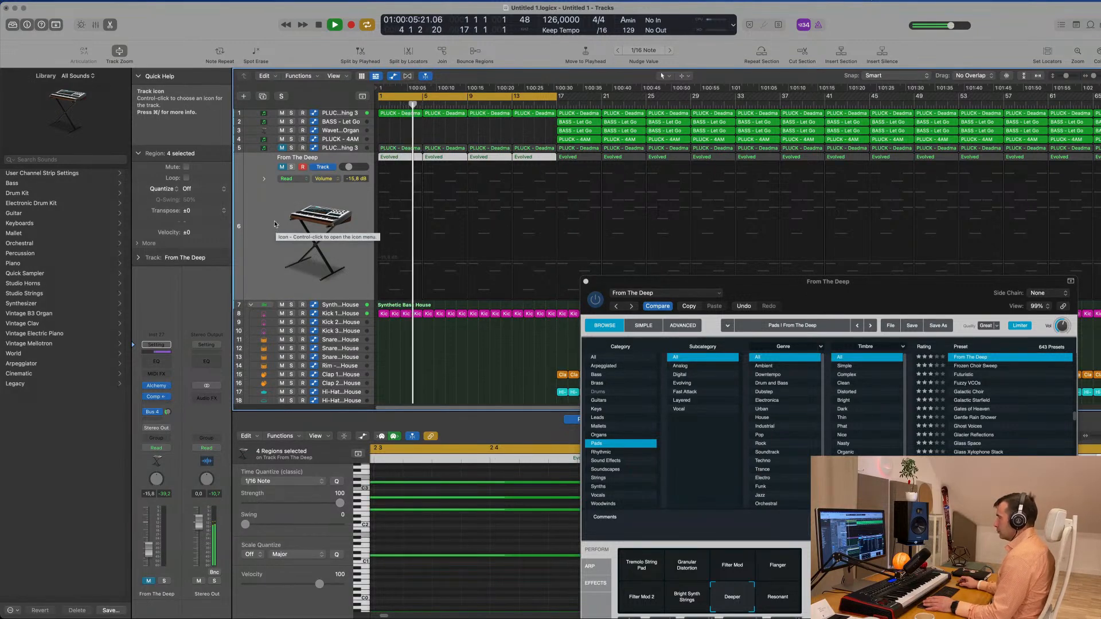
left_click(282, 167)
key("space")
Step: Delete the From The Deep track's first two regions so the pad starts at bar 9, and play from the start
left_click(434, 140)
left_click(401, 158)
key("Delete")
left_click(439, 158)
key("Delete")
scroll(414, 140, "up", 1)
key("space")
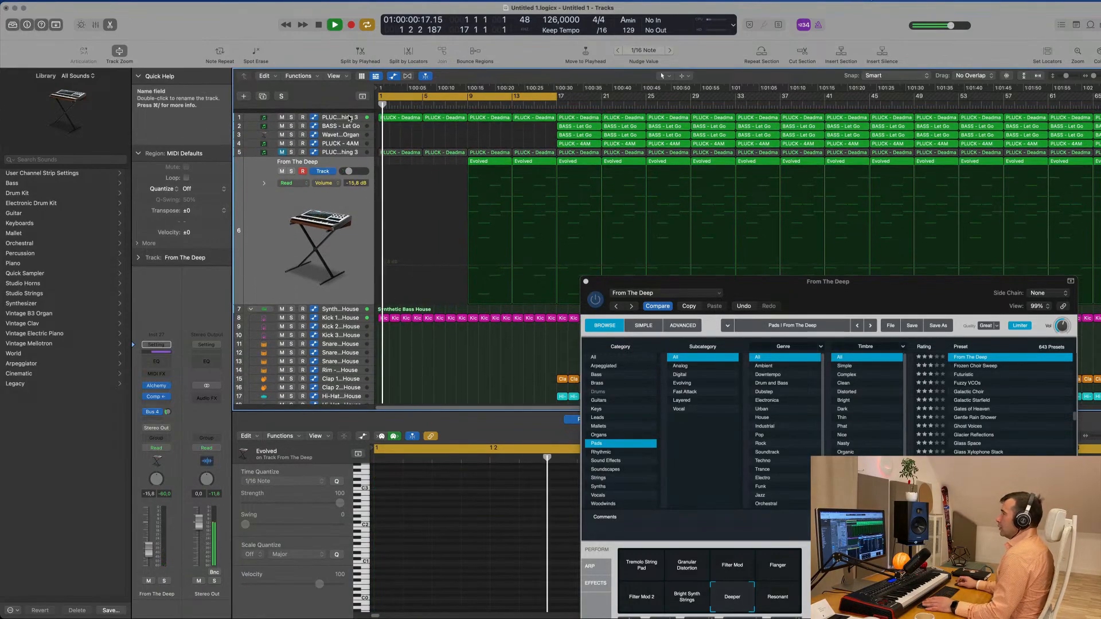
Step: Remove the bar 5 cutoff automation point on the first pluck track and raise the bar 9 point to about 1.49
left_click(337, 118)
key("space")
key("space")
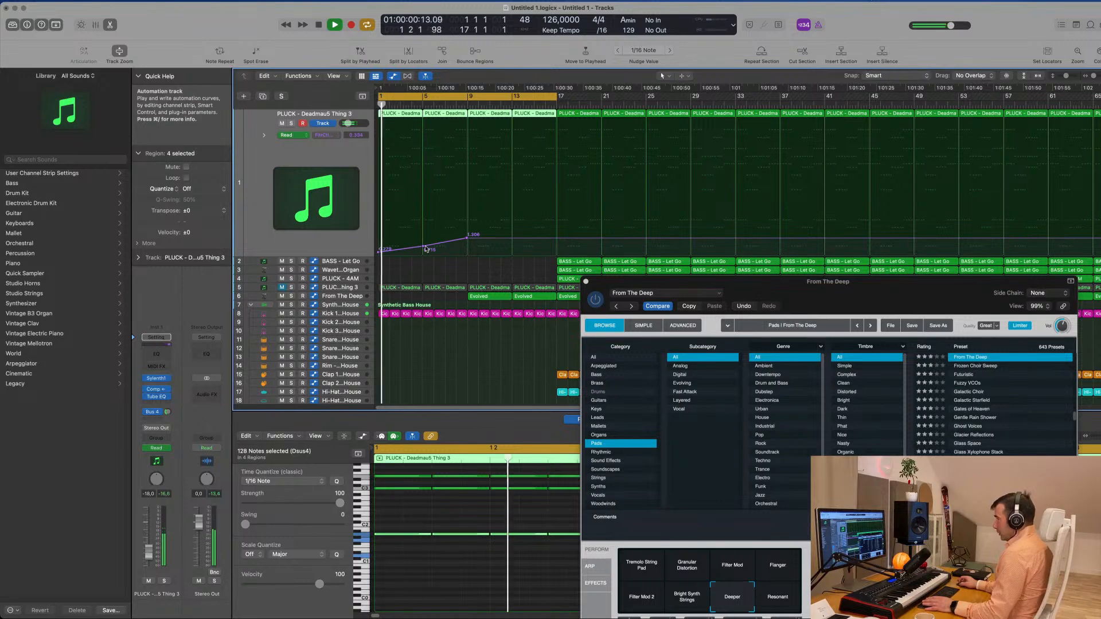
left_click(424, 248)
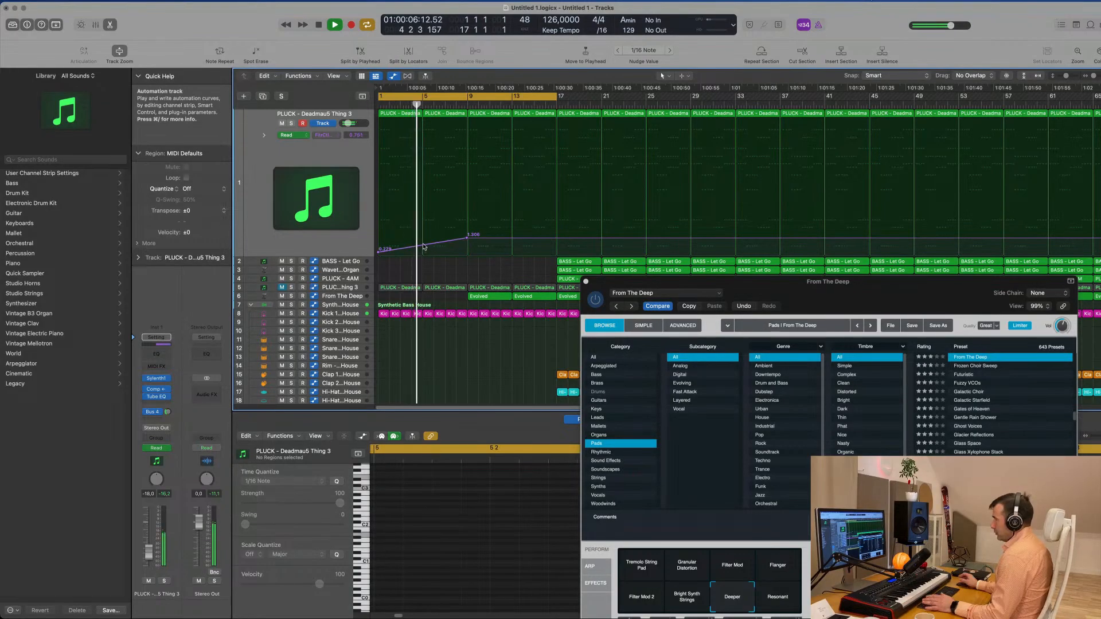
key("space")
left_click_drag(467, 238, 467, 234)
left_click(315, 150)
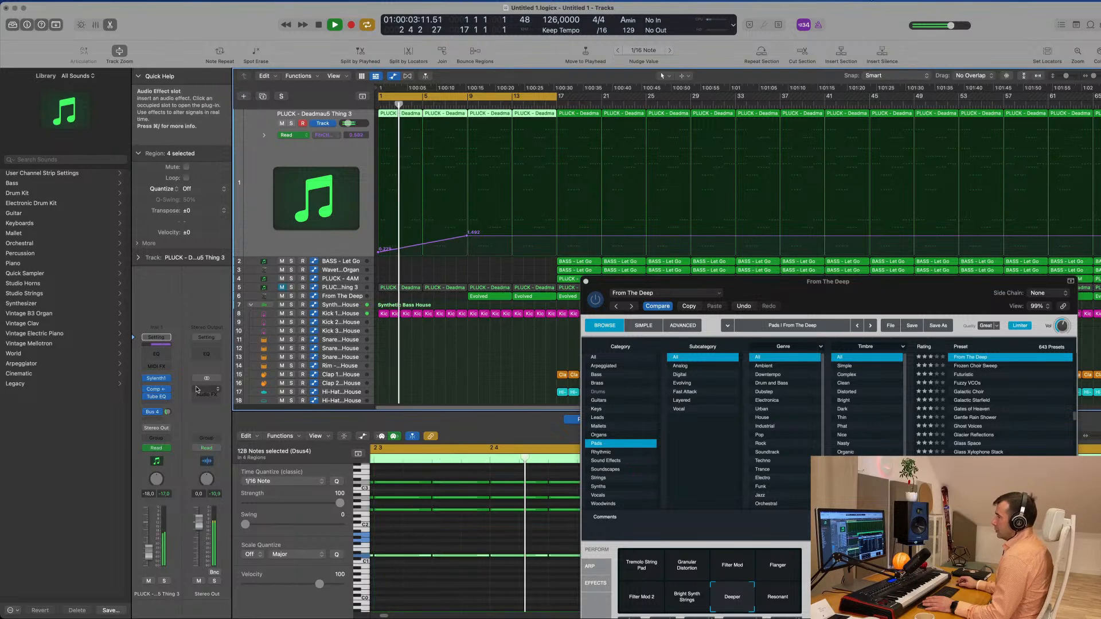
Step: Set the first pluck track's automation to Touch, nudge its Bus 4 send level to reveal that lane, and undo the recorded change
left_click(167, 453)
left_click(164, 457)
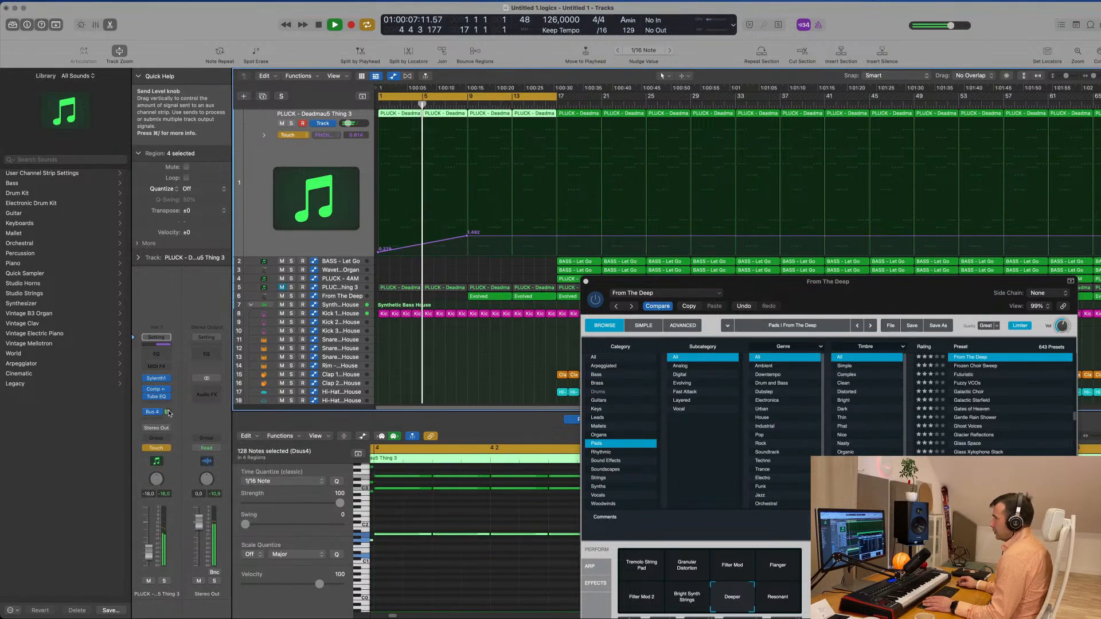
left_click_drag(167, 412, 167, 414)
key("space")
key("super+z")
Step: Draw a Bus 4 send automation ramp from about -29 dB at bar 1 to -11.7 dB at bar 9 and play it
left_click(442, 206)
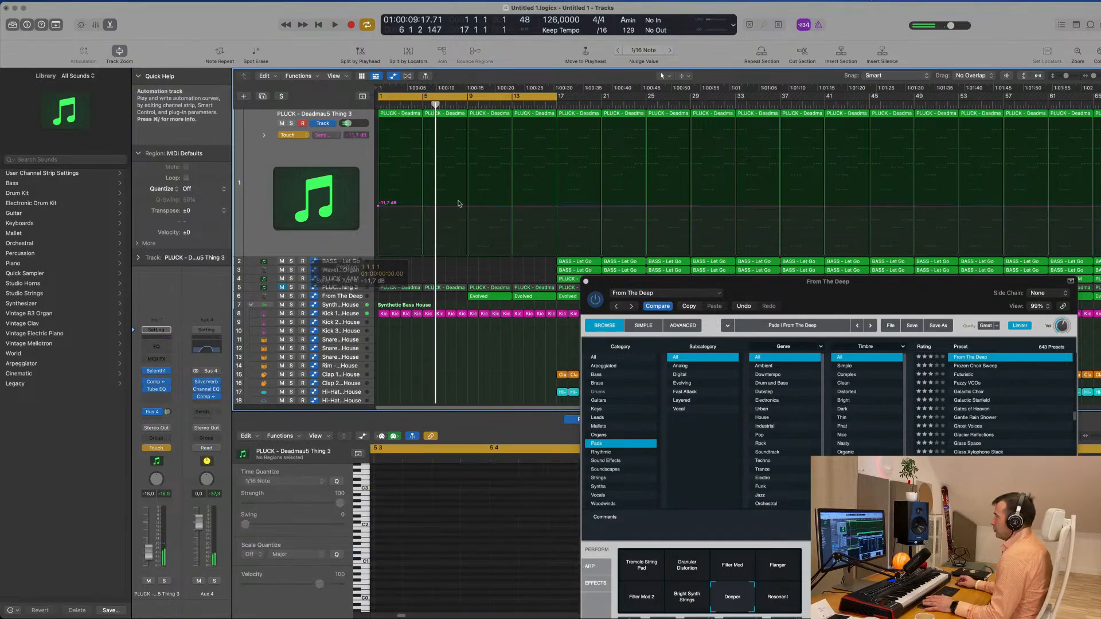
left_click(378, 205)
key("space")
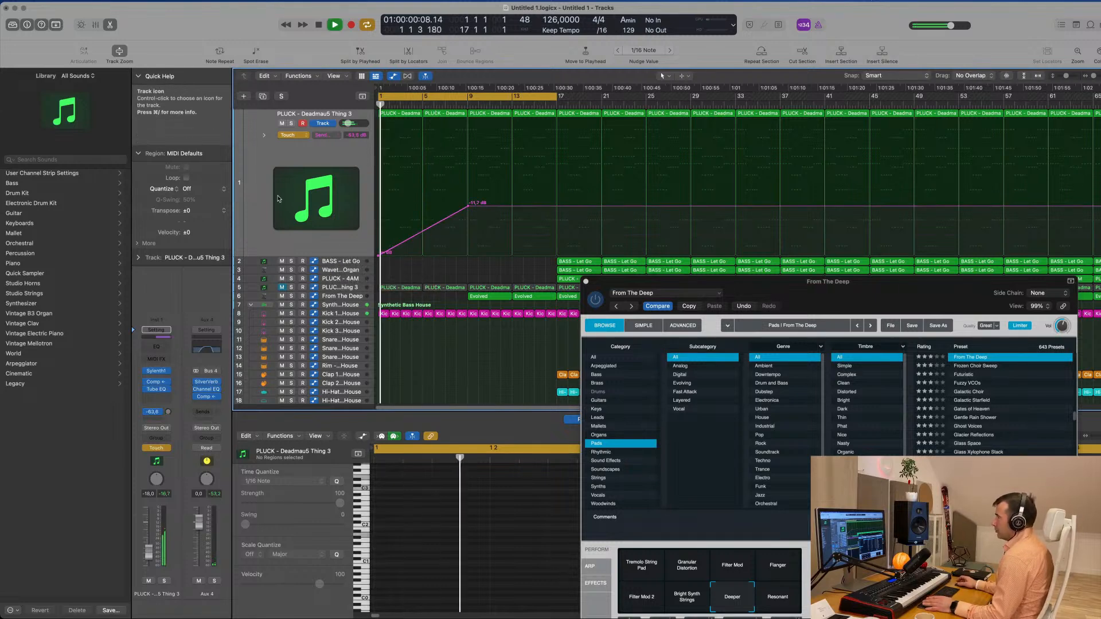
key("space")
left_click_drag(380, 258, 380, 241)
key("space")
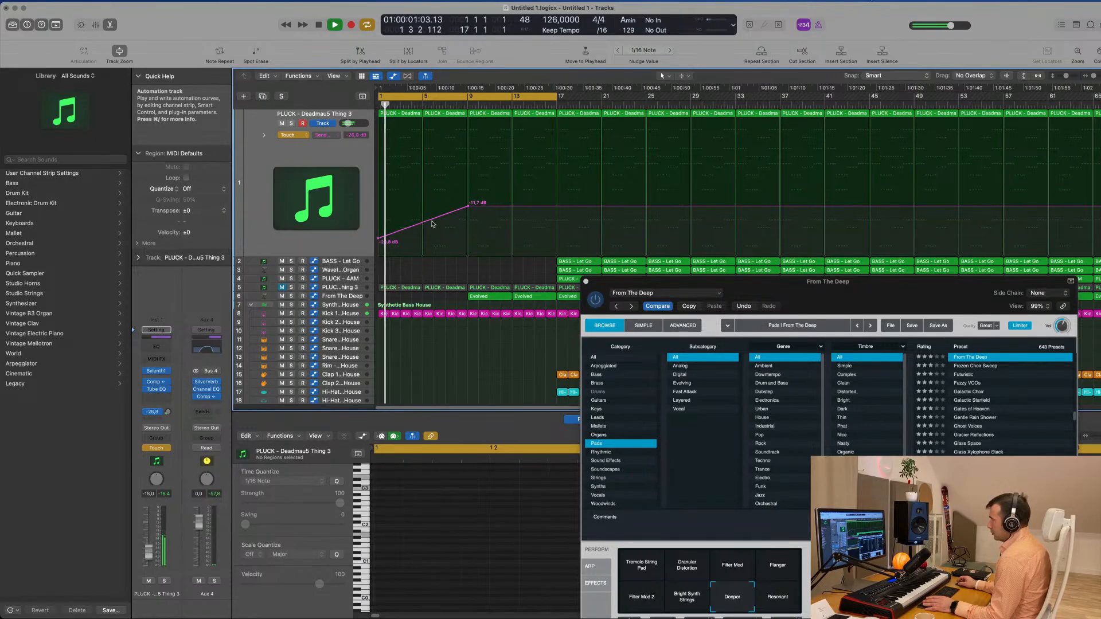
Step: Reshape the pluck's Bus 4 send automation: about -16.5 dB at bar 9, a drop to -22.0 dB, and a rise to -16.5 dB at bar 17
left_click_drag(469, 206, 466, 219)
left_click(471, 225)
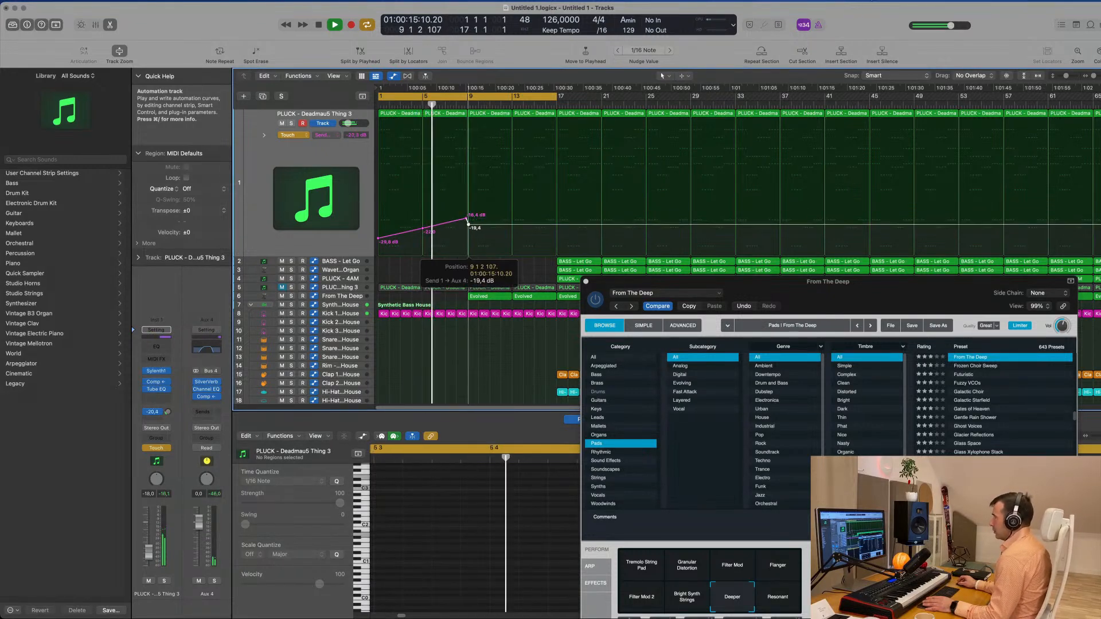
left_click_drag(470, 225, 473, 231)
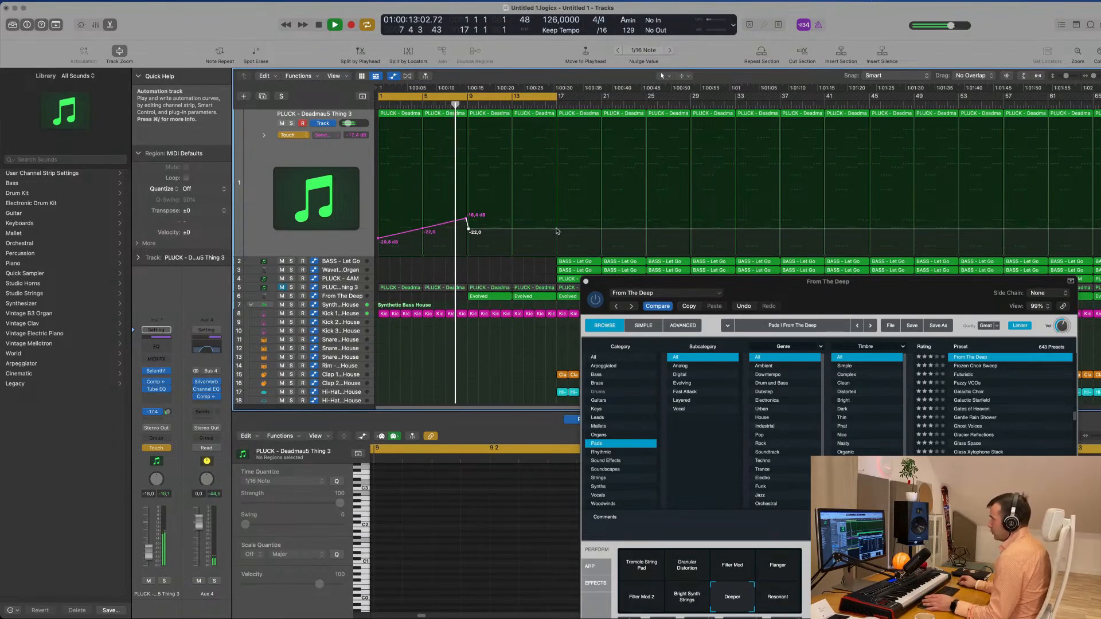
left_click_drag(557, 232, 557, 212)
scroll(505, 247, "down", 5)
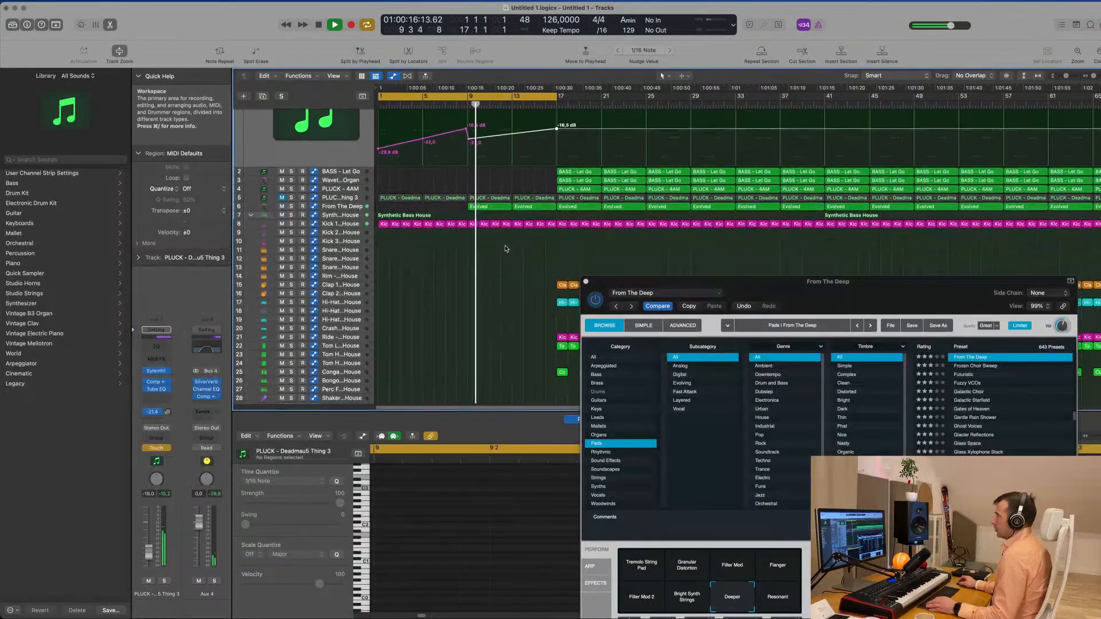
Step: Copy the last note in the Kick 1 region at bar 8 slightly later, then replay from bar 1 and move the synth window aside
left_click(462, 225)
scroll(479, 545, "down", 5)
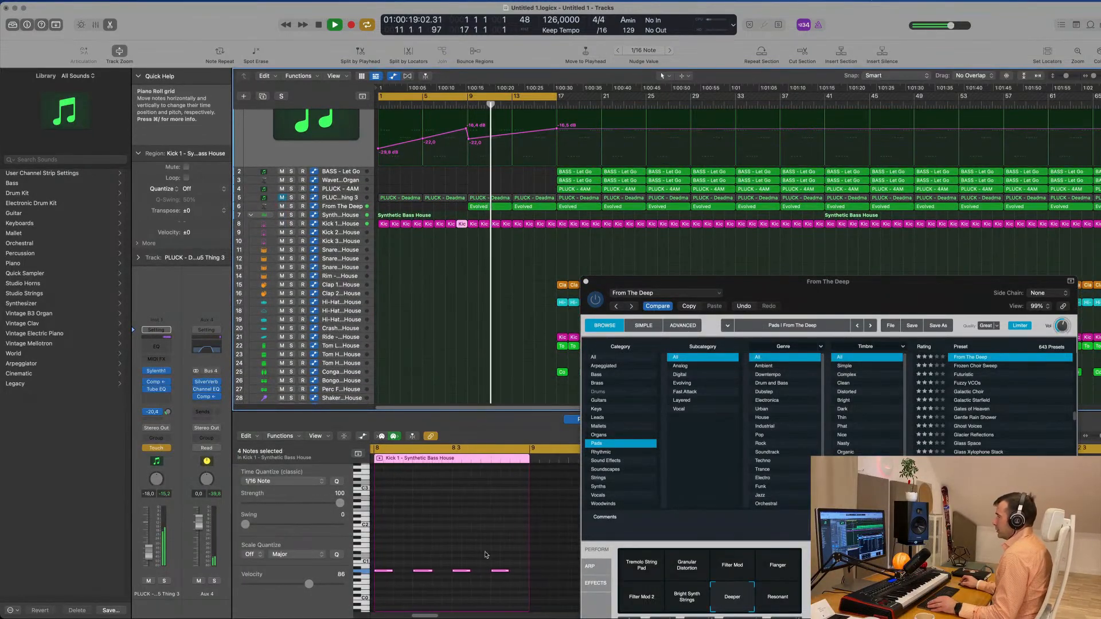
left_click(489, 570)
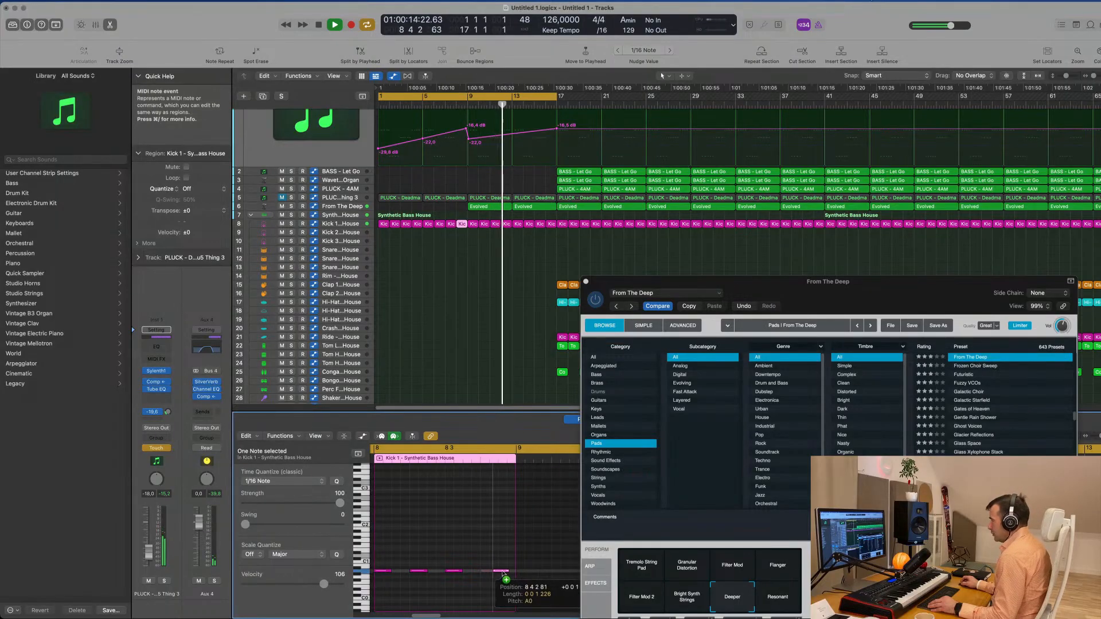
key("Return")
scroll(482, 250, "up", 3)
left_click_drag(693, 277, 833, 266)
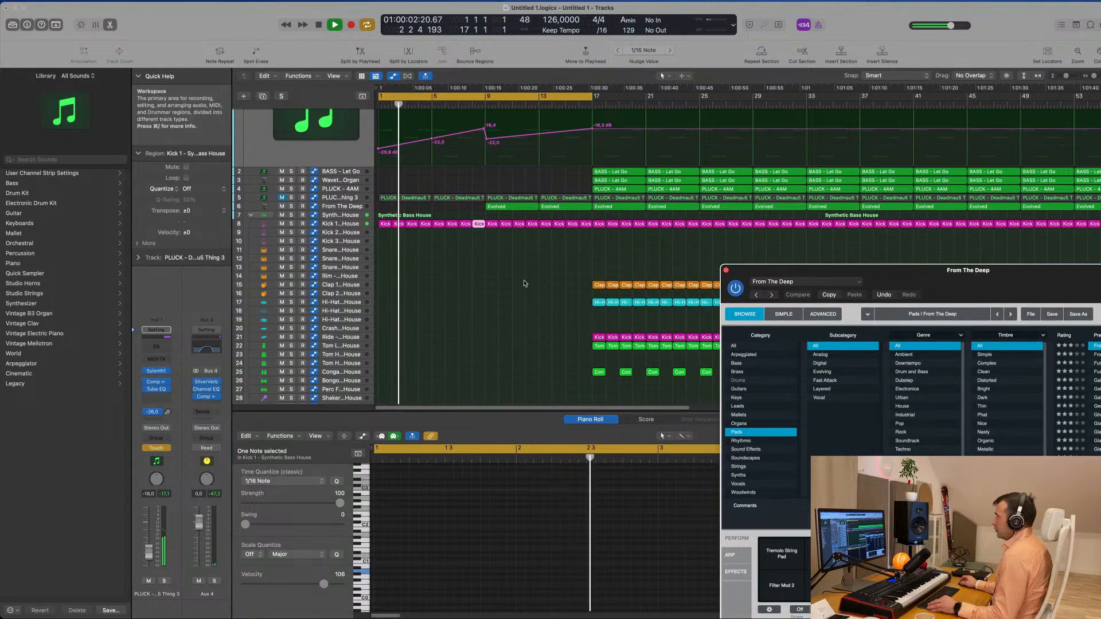
Step: Copy the closed hi-hat region from bar 17 to bar 1 on the Crash track and return the playhead to the start
scroll(429, 294, "down", 6)
scroll(429, 294, "down", 3)
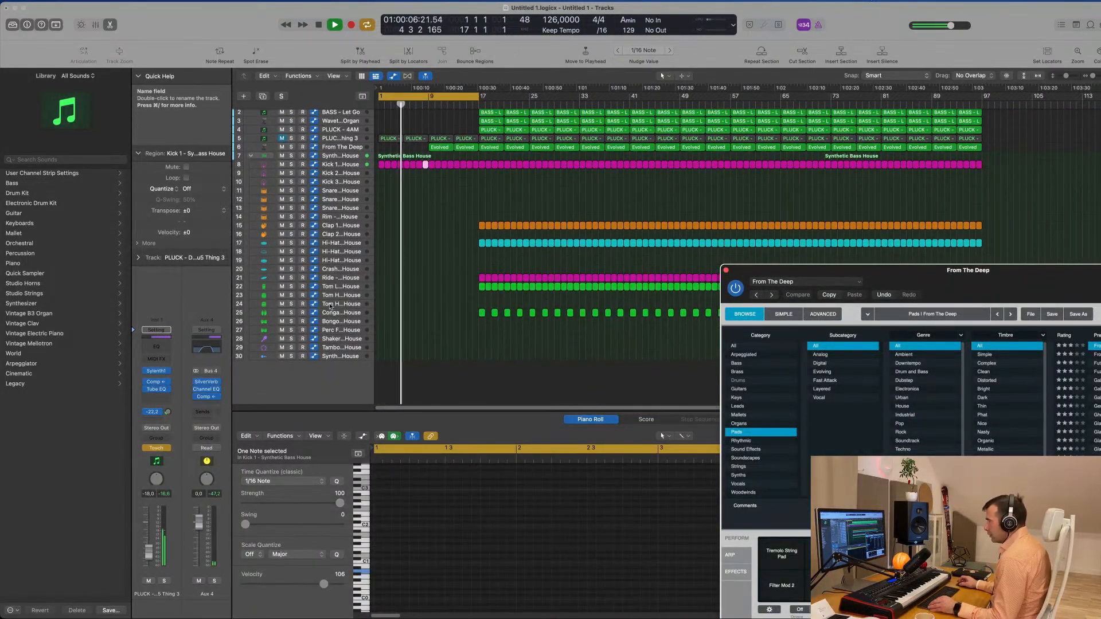
left_click(481, 243)
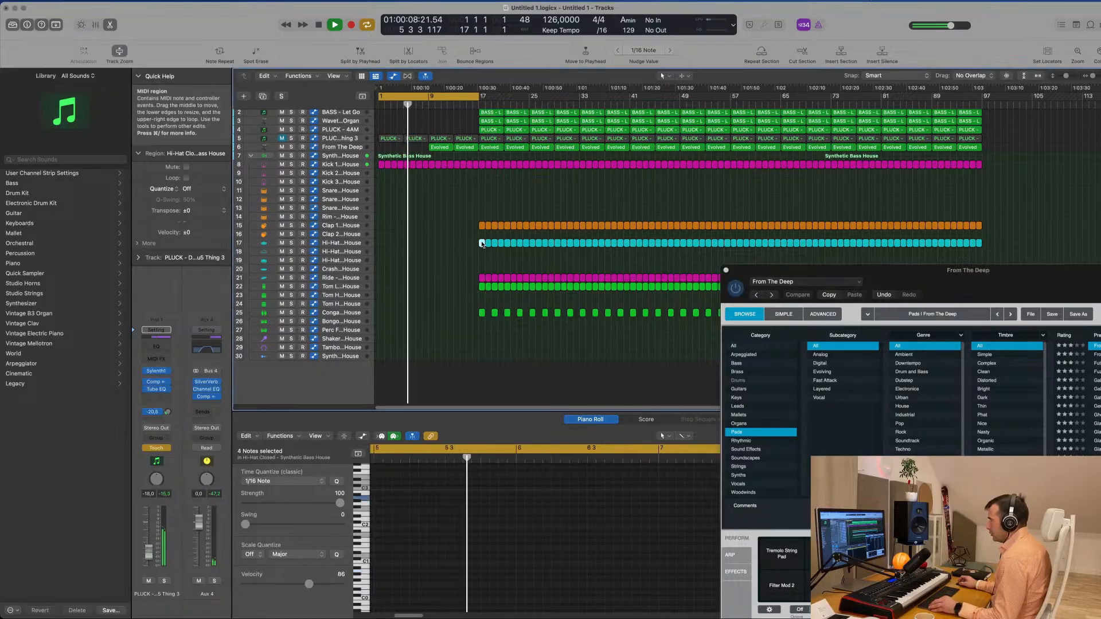
left_click_drag(401, 269, 378, 272)
key("Return")
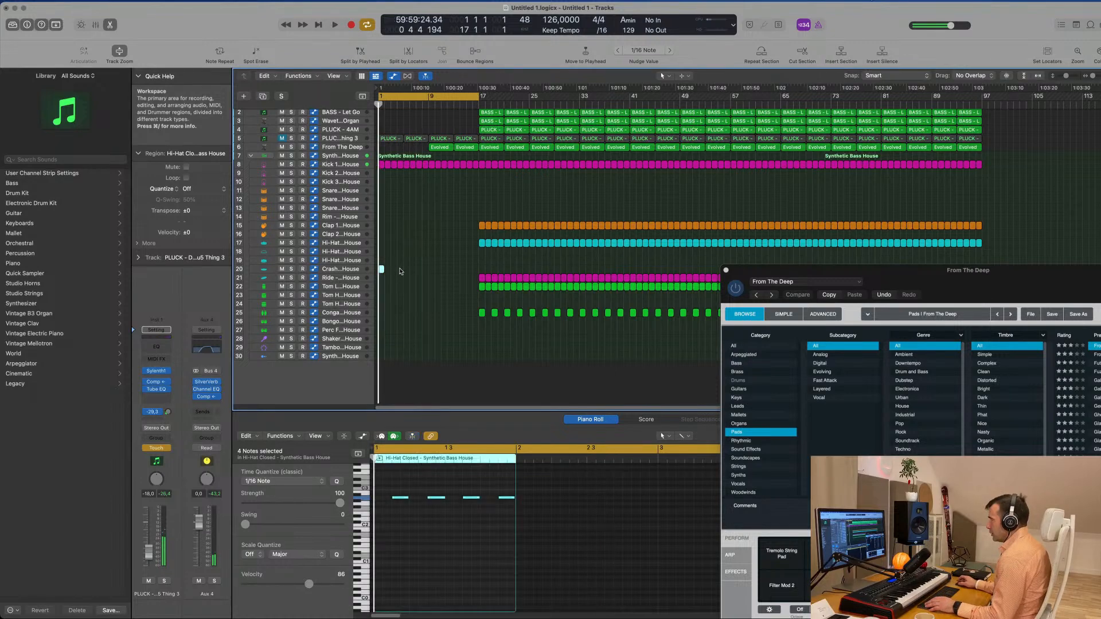
Step: Delete the last three notes in the Crash track's region and move the remaining note to the region's start
key("space")
left_click_drag(433, 486, 505, 509)
key("Delete")
left_click_drag(397, 500, 379, 500)
scroll(386, 501, "up", 3)
scroll(386, 501, "up", 2)
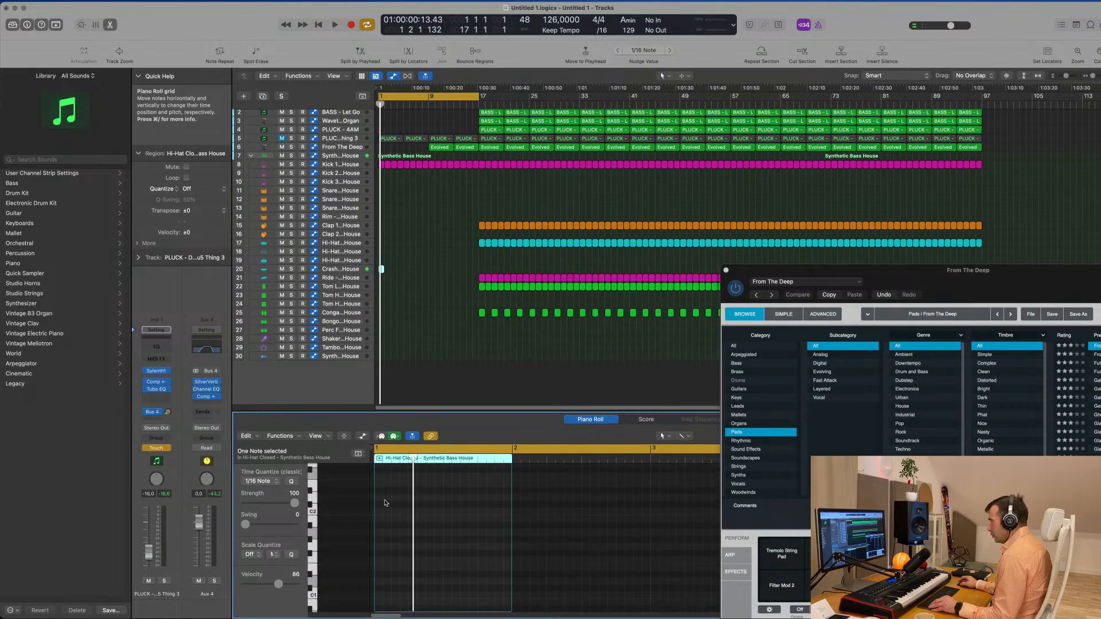
key("space")
Step: Lower the Crash track's volume to -21.0 dB, replaying the opening crash to judge its level
left_click(341, 269)
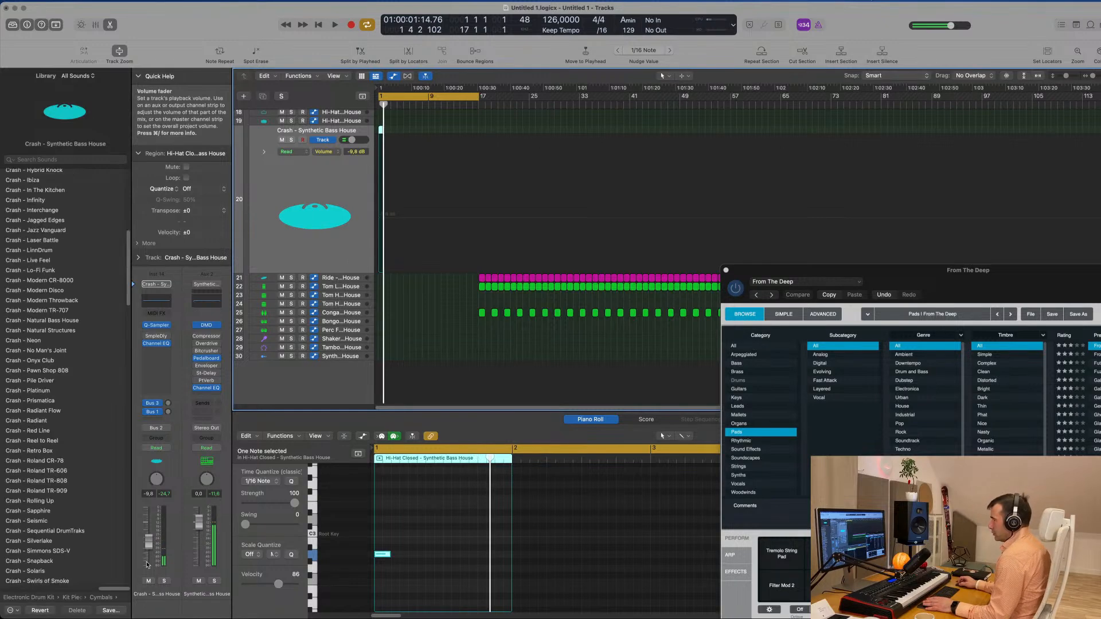
left_click_drag(149, 547, 149, 552)
key("space")
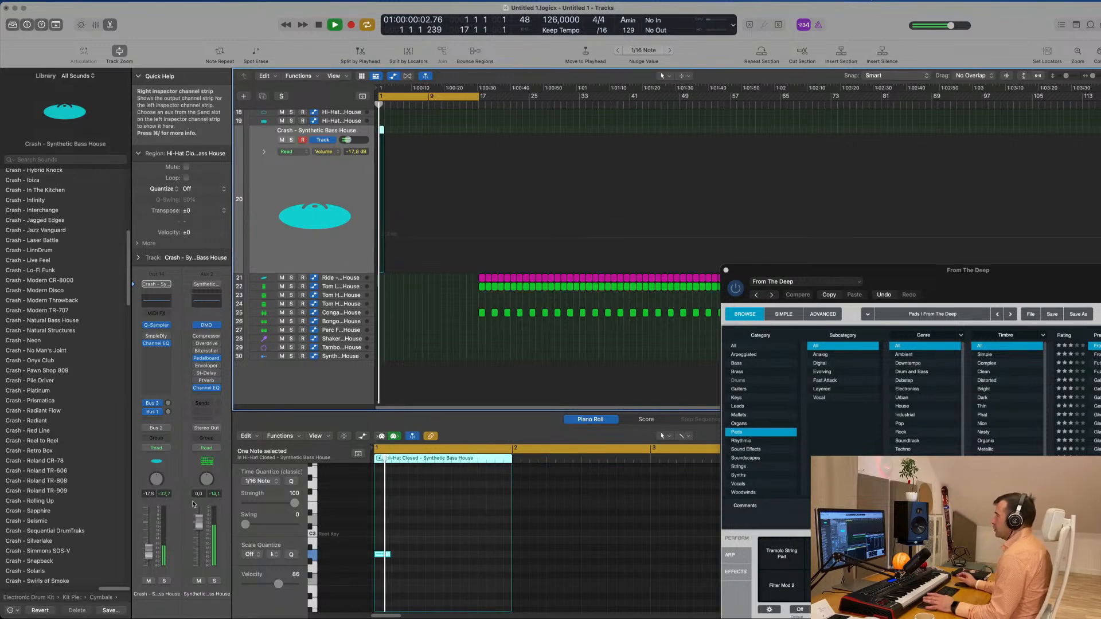
left_click(420, 361)
scroll(424, 338, "up", 5)
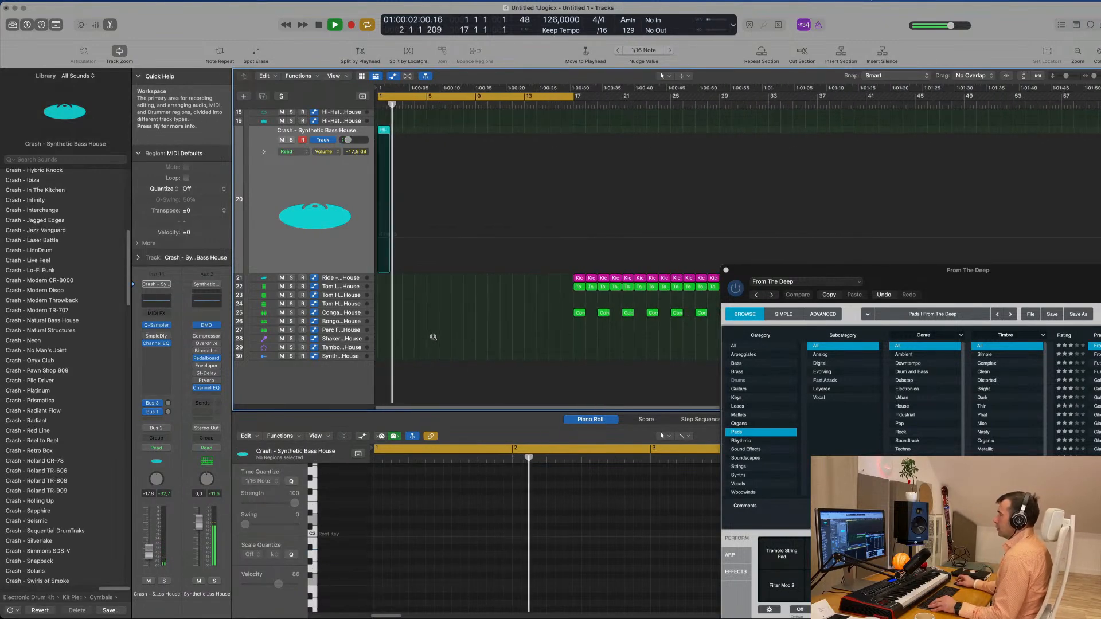
key("space")
key("space")
left_click(336, 201)
left_click_drag(150, 556, 150, 558)
key("space")
key("space")
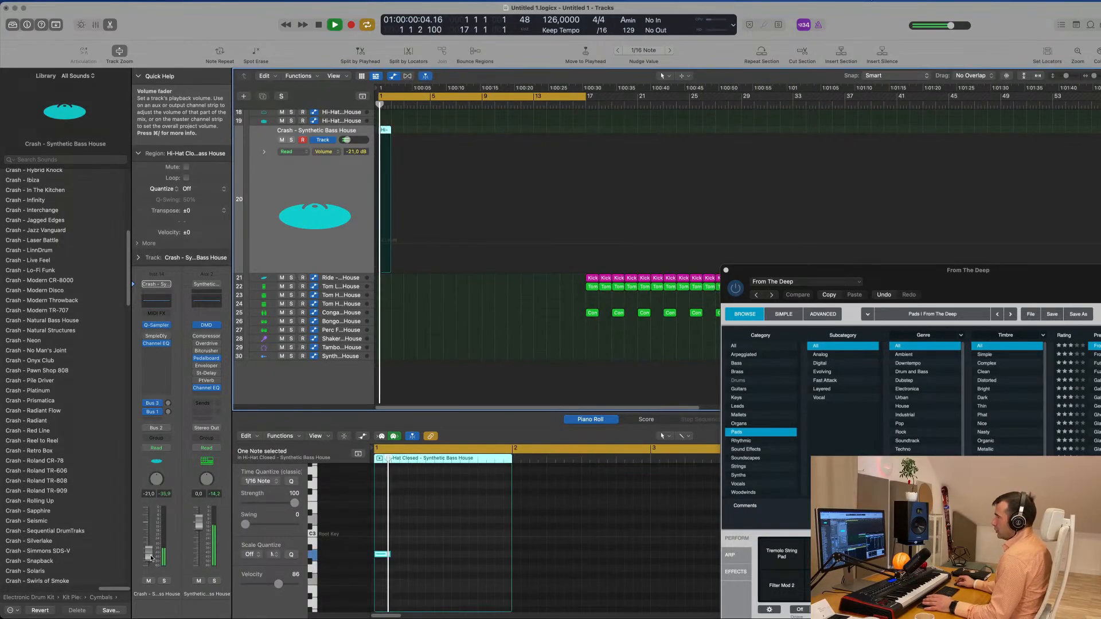
Step: Copy the crash region from bar 1 to bar 9 on the Crash track and listen through the intro
scroll(471, 218, "up", 6)
scroll(462, 194, "up", 2)
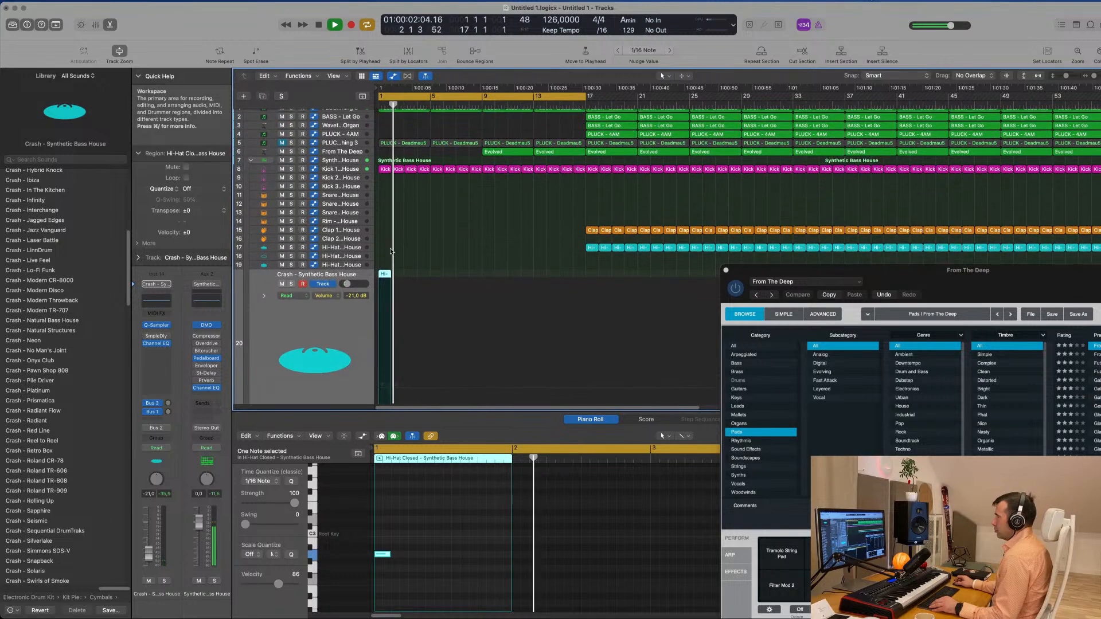
left_click_drag(384, 276, 489, 278)
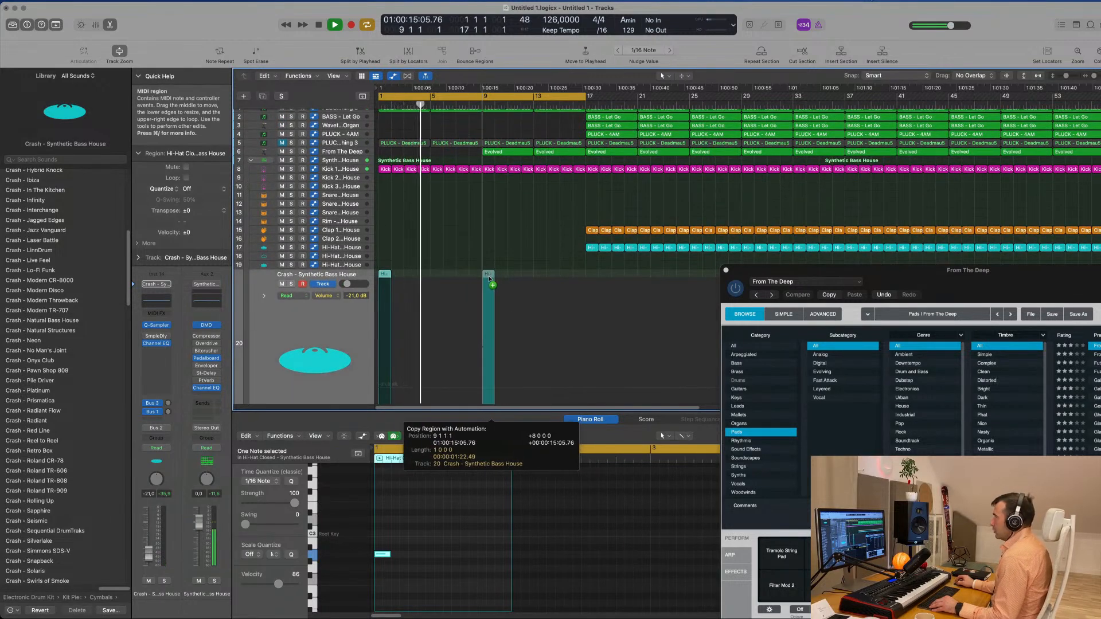
scroll(455, 241, "down", 5)
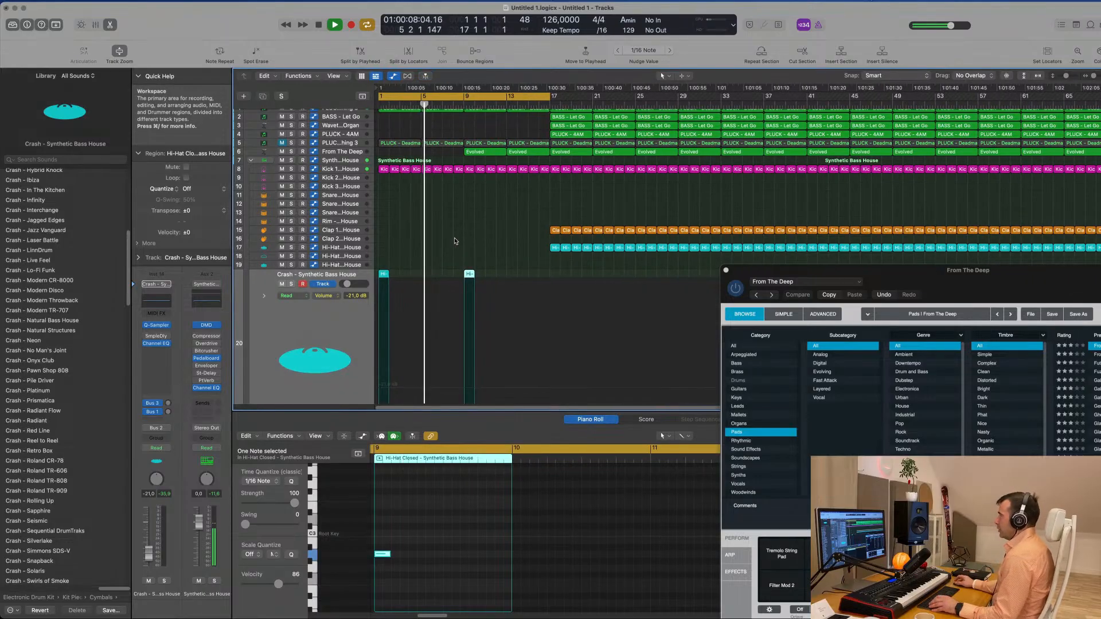
scroll(455, 242, "up", 5)
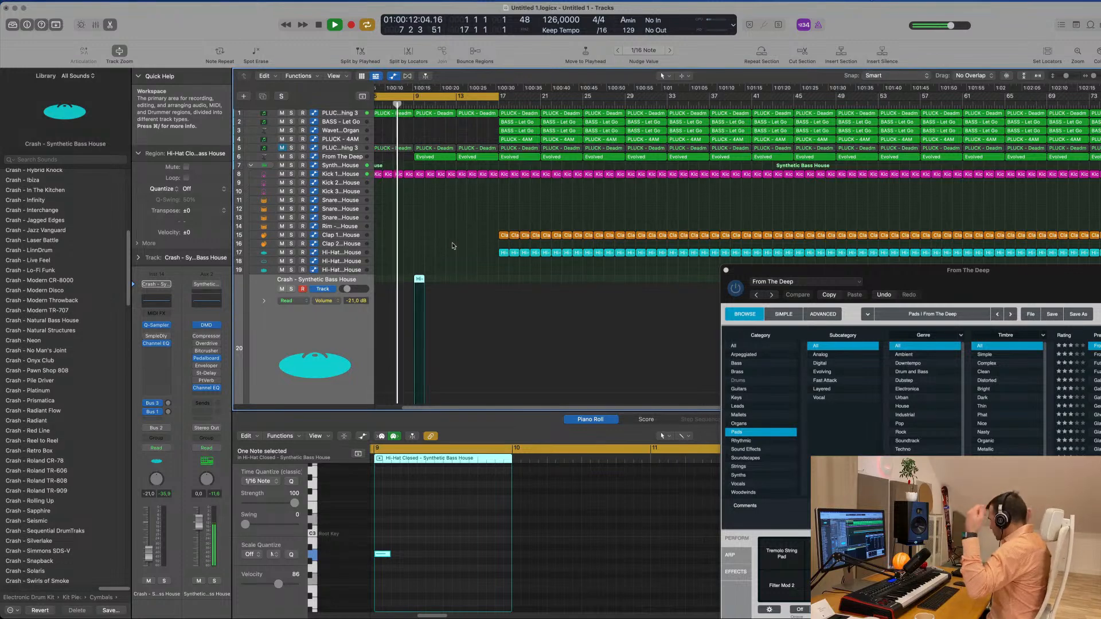
scroll(460, 242, "down", 2)
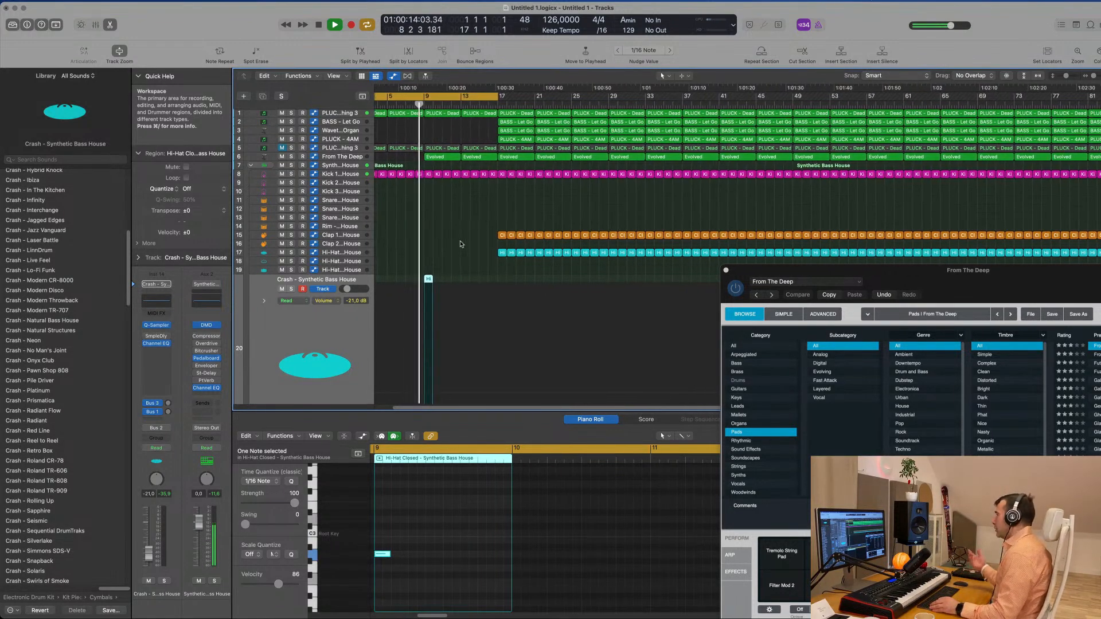
scroll(457, 245, "up", 3)
scroll(453, 248, "left", 1)
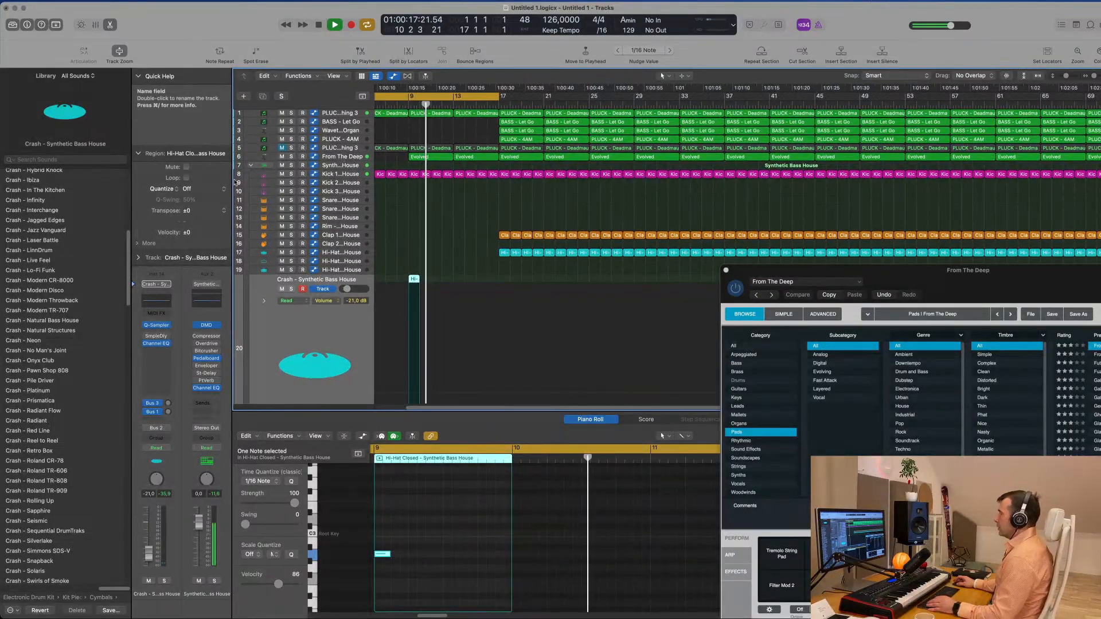
Step: Set the From The Deep track's automation to Touch and adjust its Cutoff to 10.3 % while it plays
left_click(244, 156)
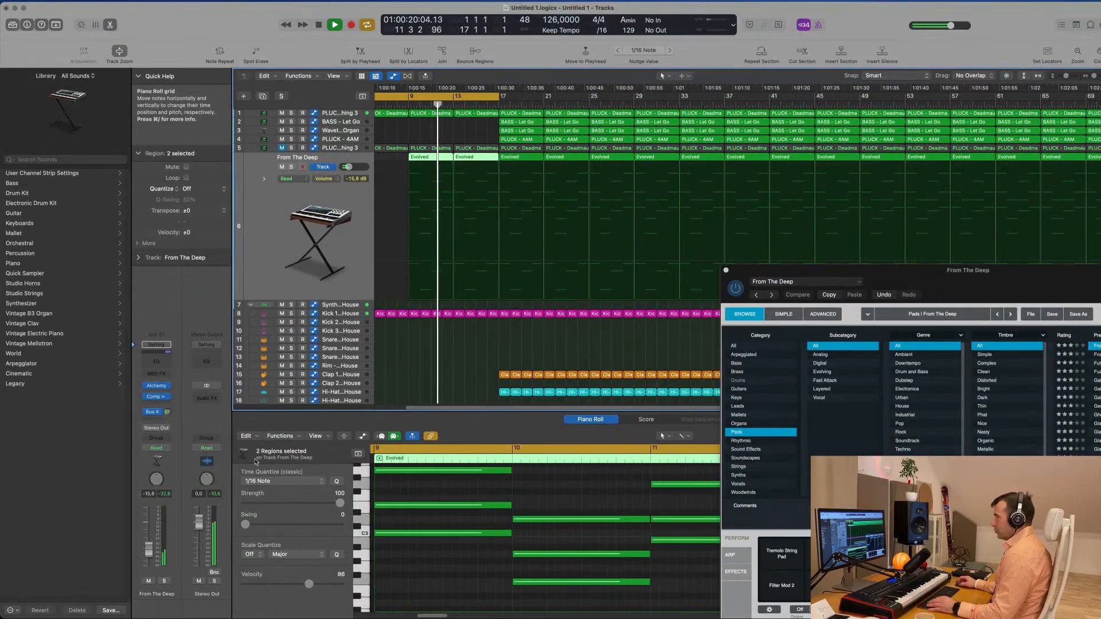
left_click(156, 448)
left_click(156, 459)
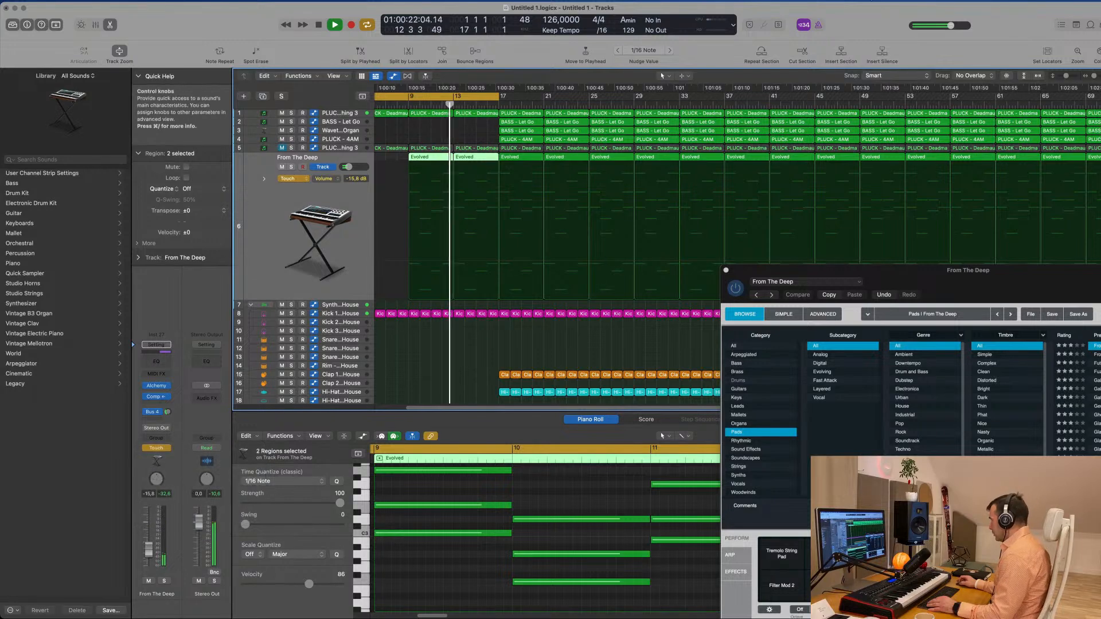
left_click_drag(969, 559, 969, 524)
left_click(447, 288)
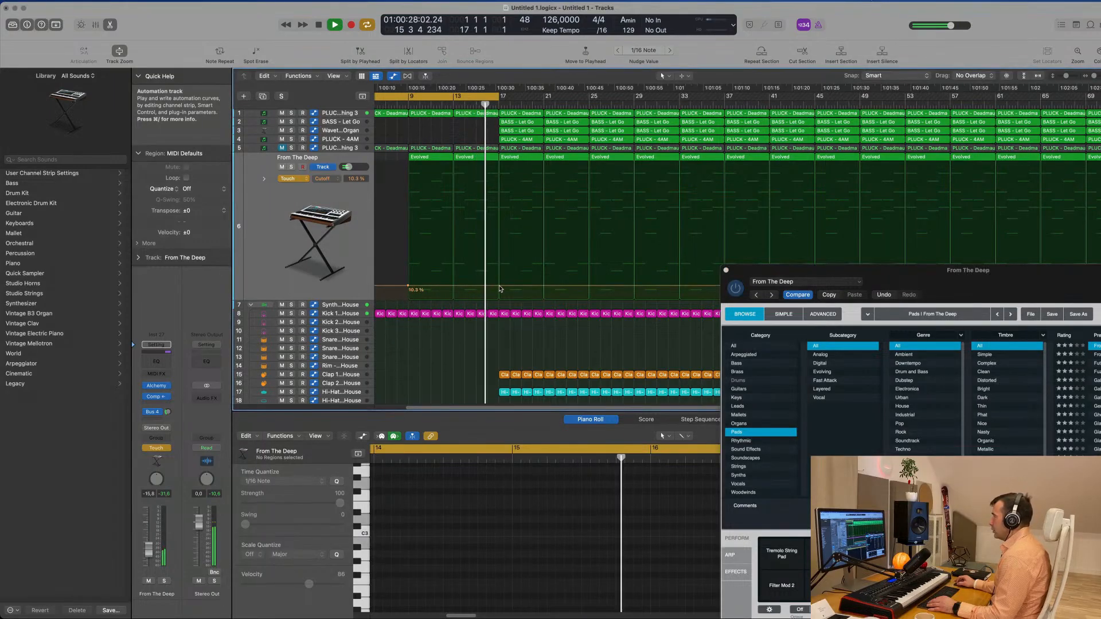
Step: Draw a Cutoff automation ramp on From The Deep from bar 9 up to 40.8 % at bar 17, replay it, and close the synth window
left_click_drag(500, 288, 501, 244)
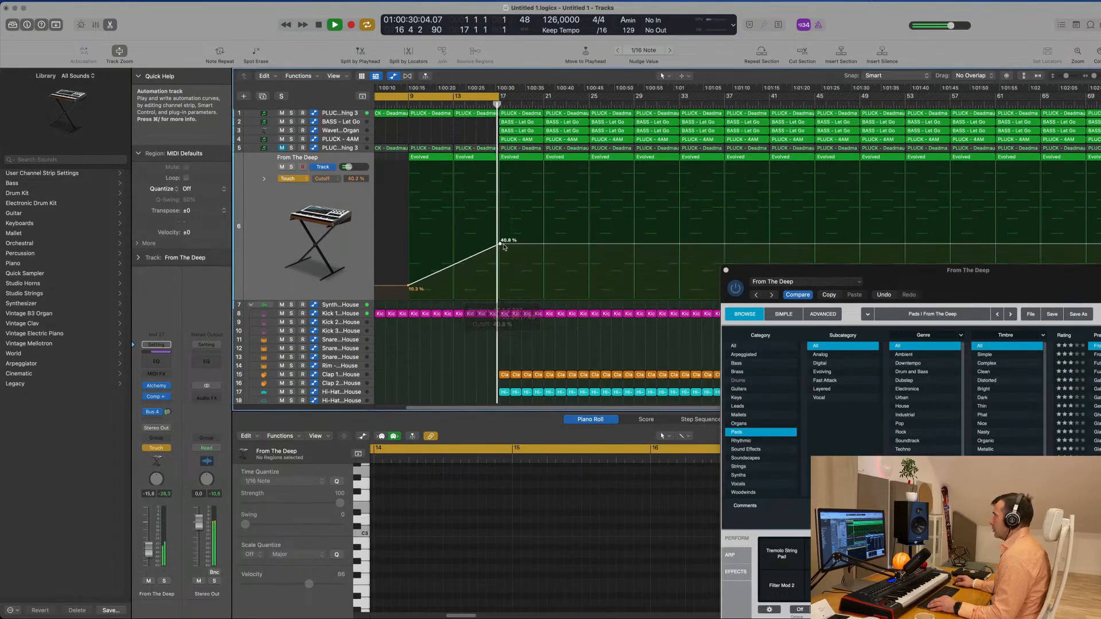
left_click(445, 107)
scroll(445, 133, "left", 3)
scroll(445, 133, "down", 5)
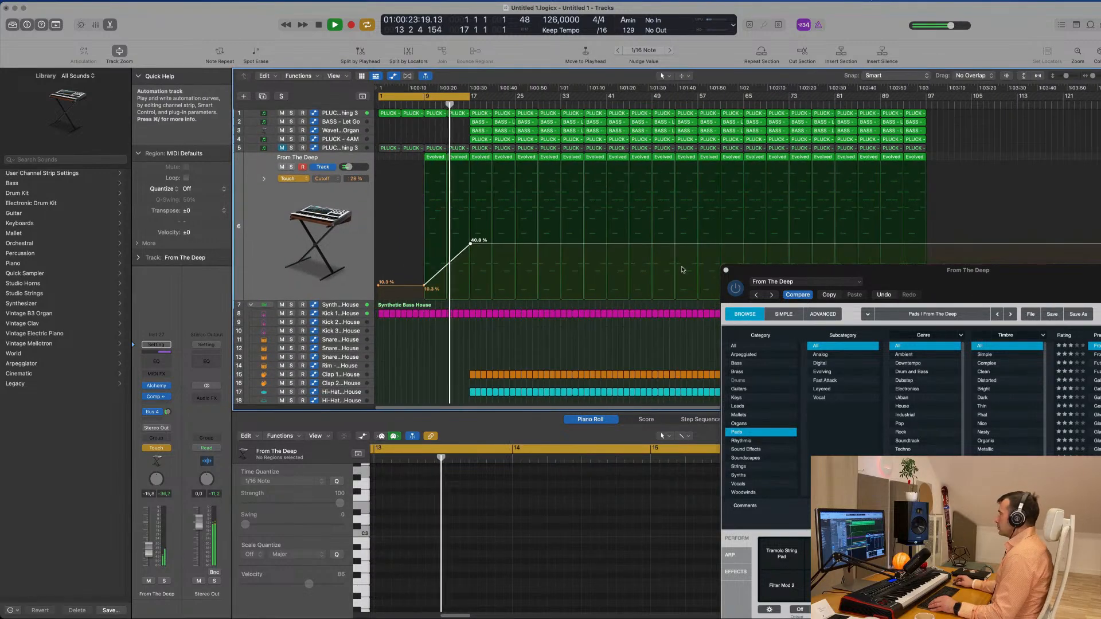
left_click(726, 270)
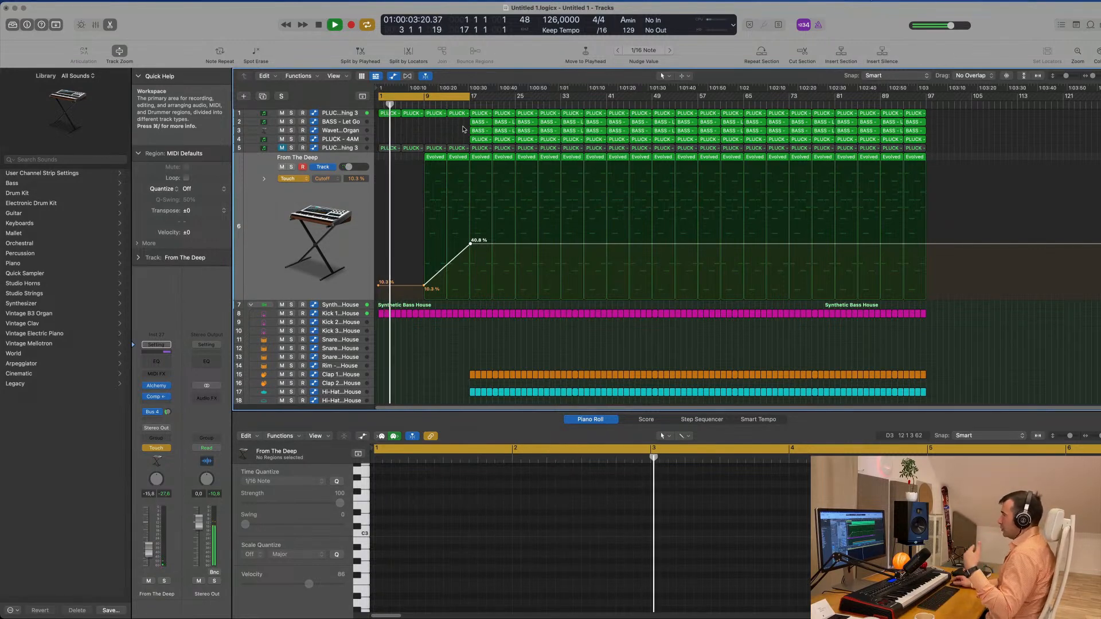
Step: Delete the clap, hi-hat, ride, tom and conga regions in bars 17 to 25, keeping the kick
key("super+Right")
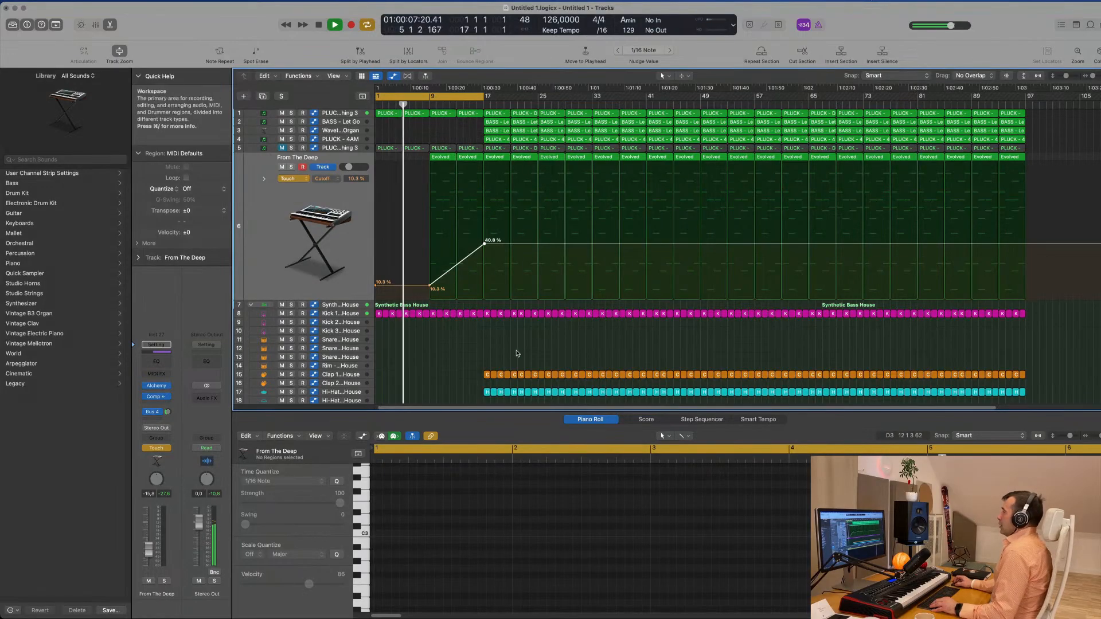
scroll(523, 334, "down", 5)
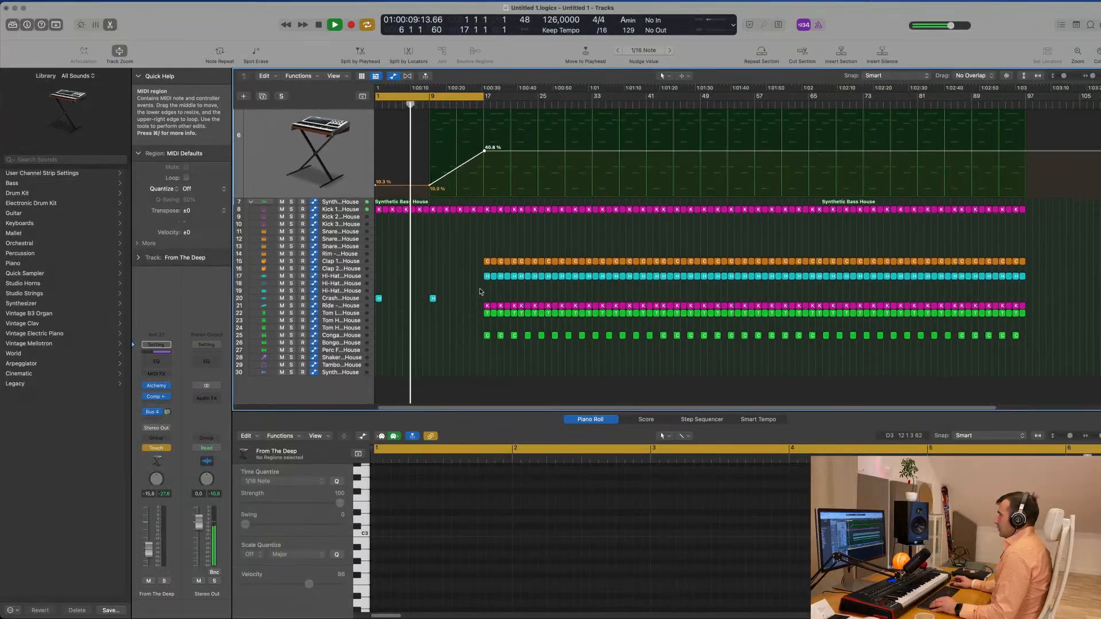
left_click_drag(490, 242, 536, 355)
key("Delete")
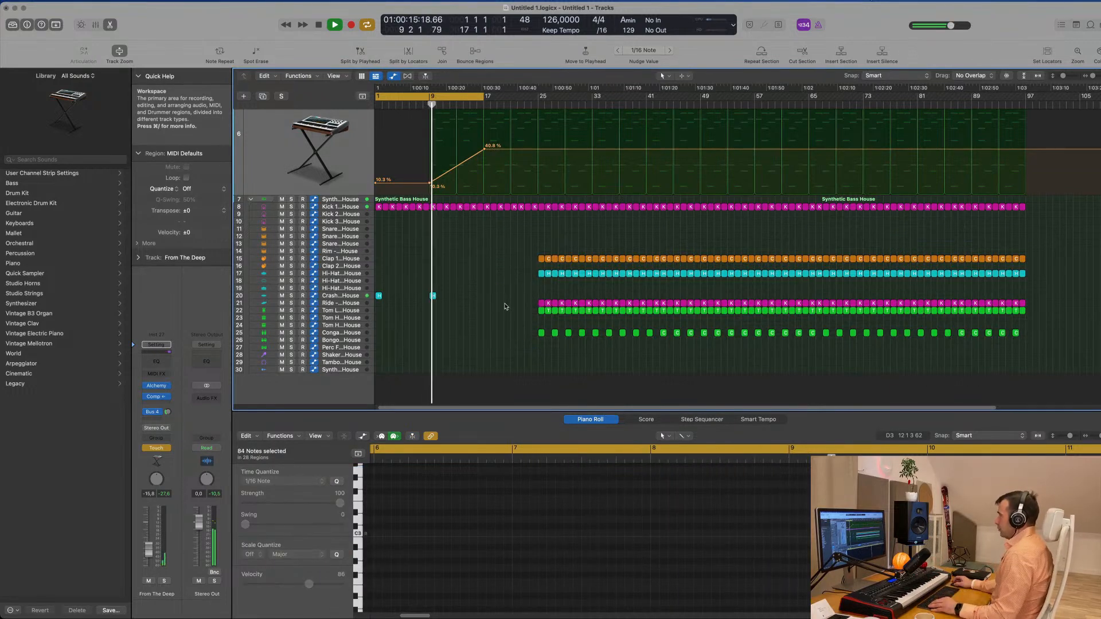
Step: Move the cycle range to bars 17 to 33 and stop playback
scroll(505, 306, "up", 5)
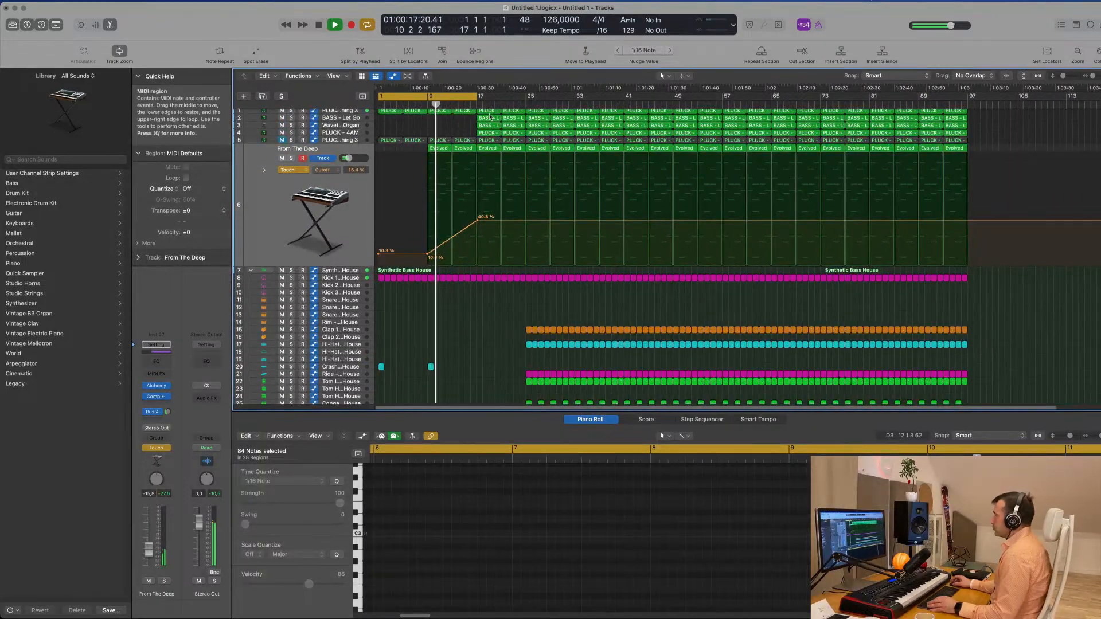
left_click_drag(468, 98, 566, 104)
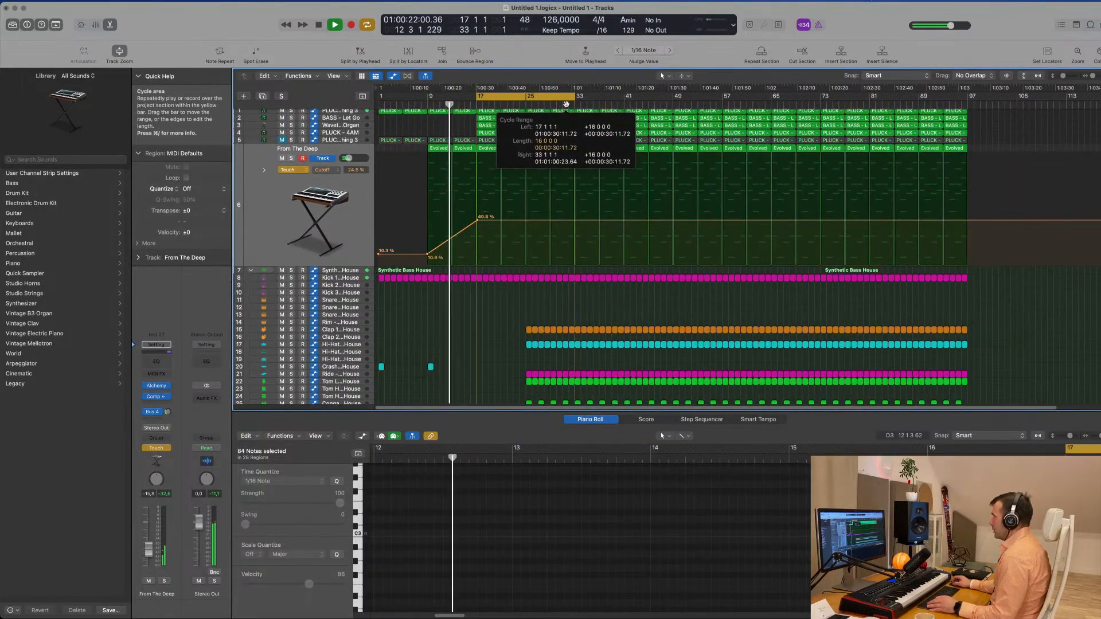
key("space")
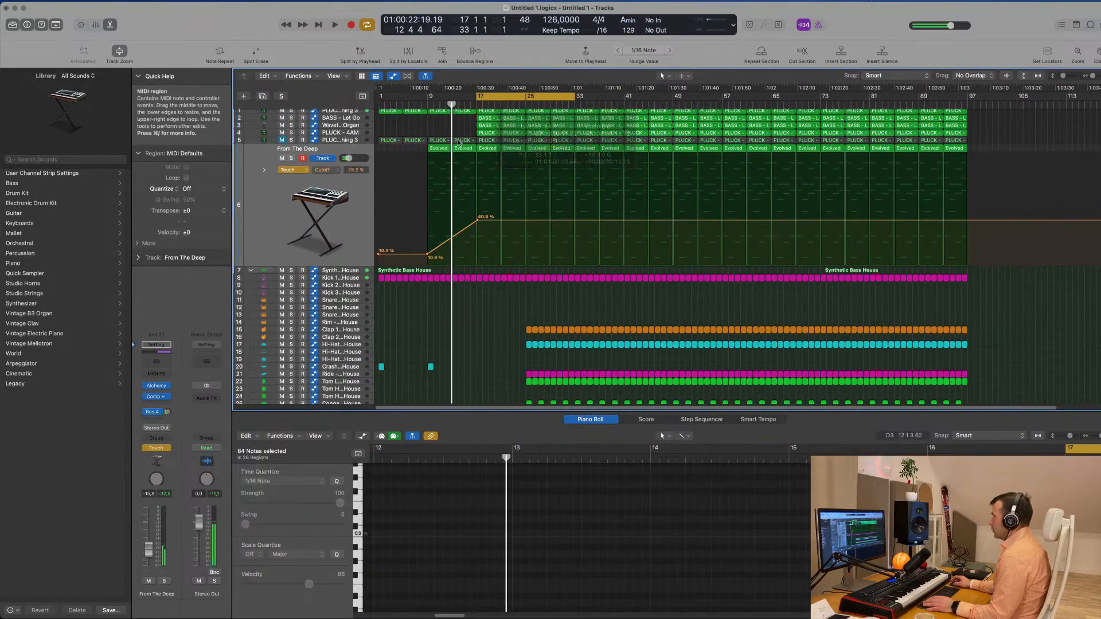
Step: Delete the four PLUCK - 4AM regions in bars 17 to 33 and play the cycle section
left_click(356, 134)
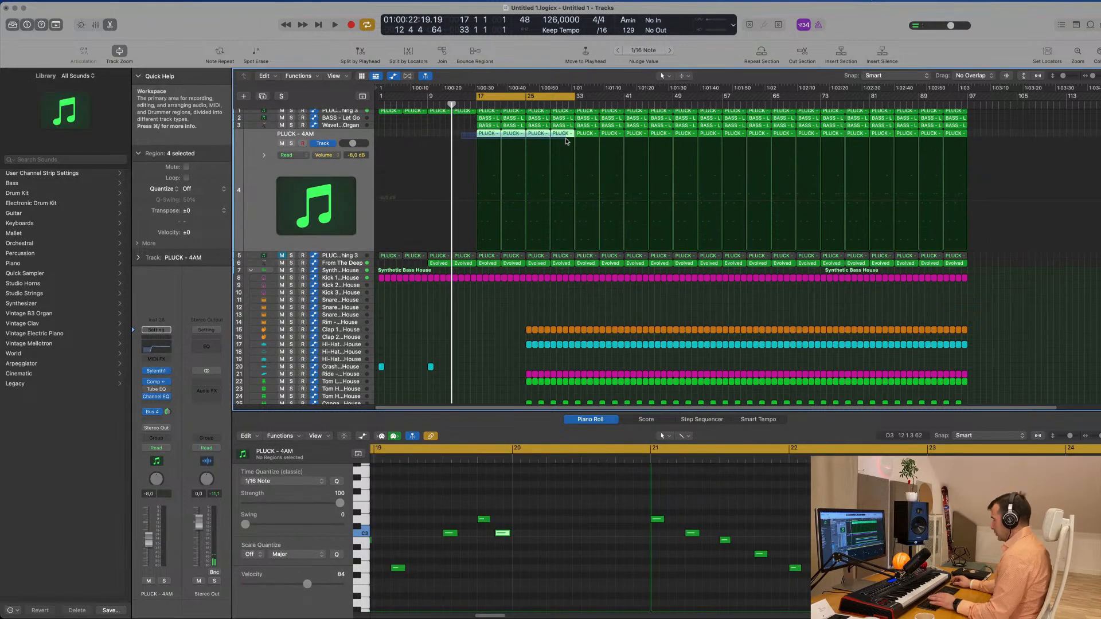
key("Delete")
key("space")
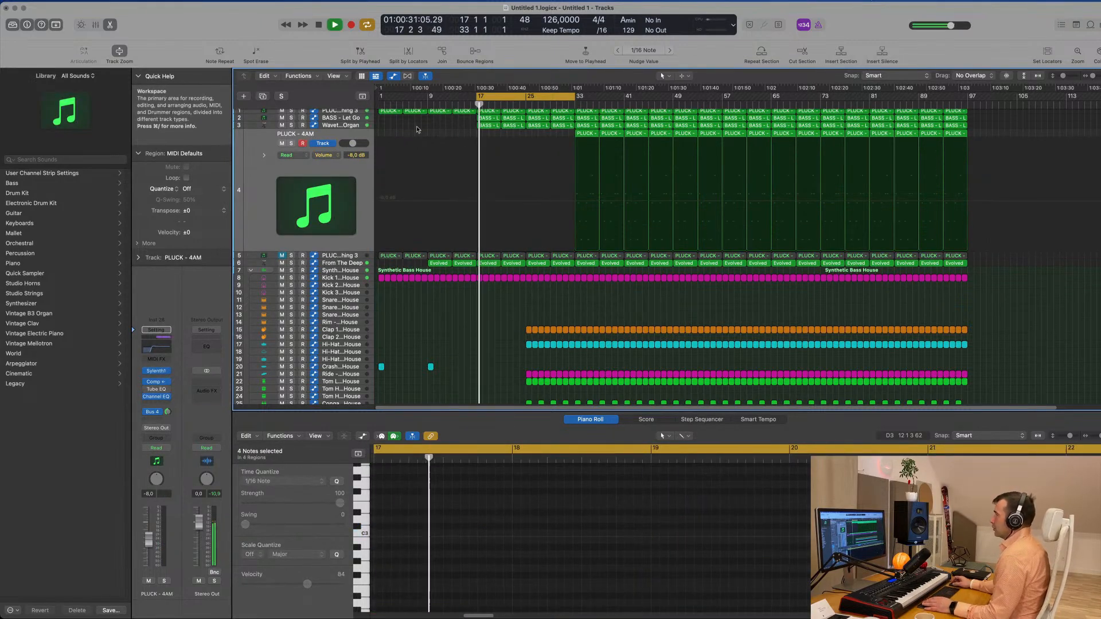
Step: Delete the four Wavetable Organ regions in bars 17 to 33 and play the cycle section
scroll(417, 134, "up", 1)
key("space")
left_click(357, 126)
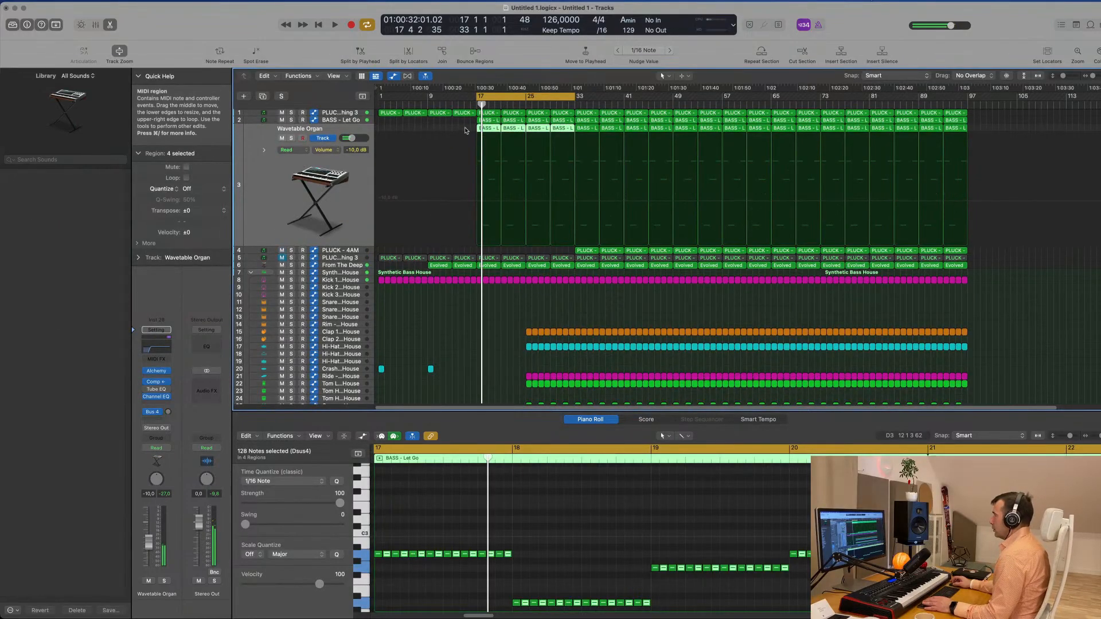
key("Delete")
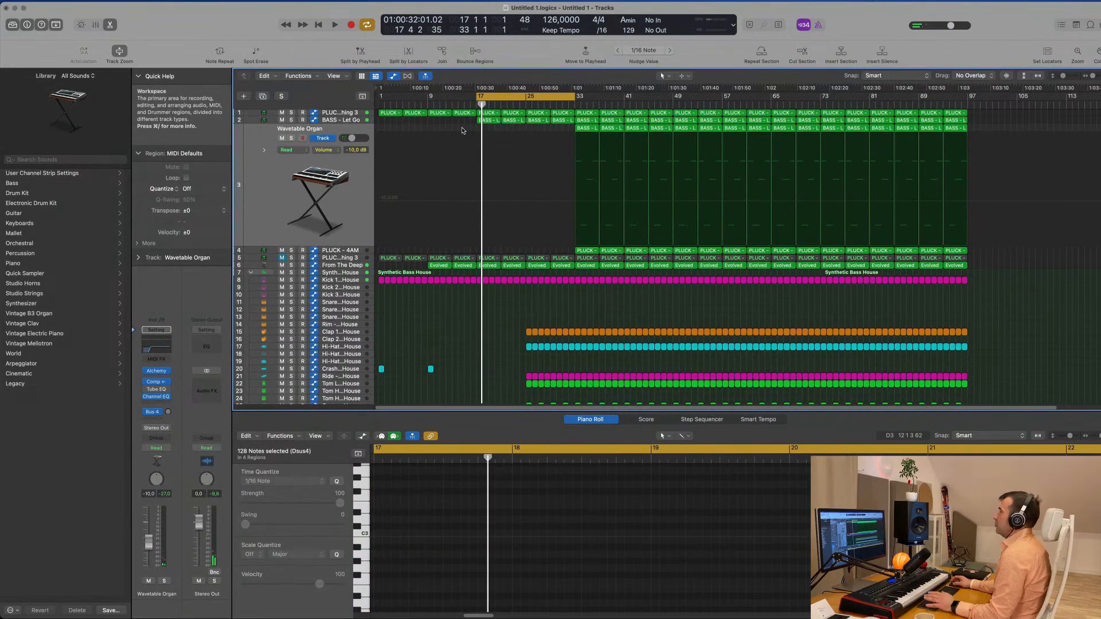
key("space")
Step: Shape a Cutoff automation peak on From The Deep, rising to 65.5 % at bar 21 and falling to 40.8 % at bar 25, then stop playback
key("Up")
scroll(508, 288, "down", 3)
key("super+Right")
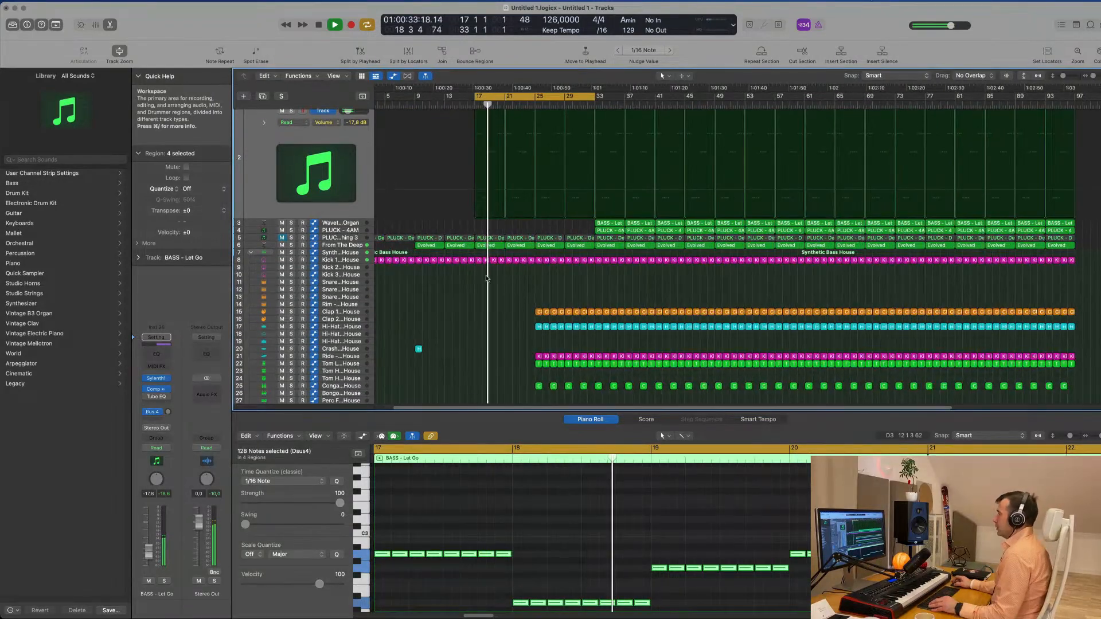
left_click(322, 244)
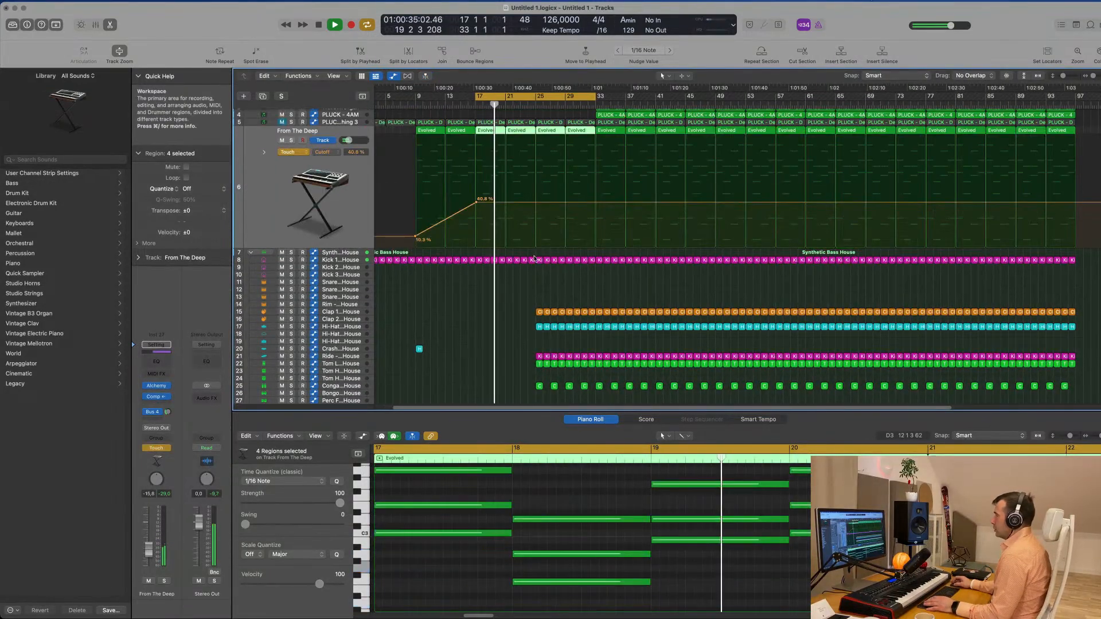
left_click(534, 203)
left_click_drag(505, 202, 506, 175)
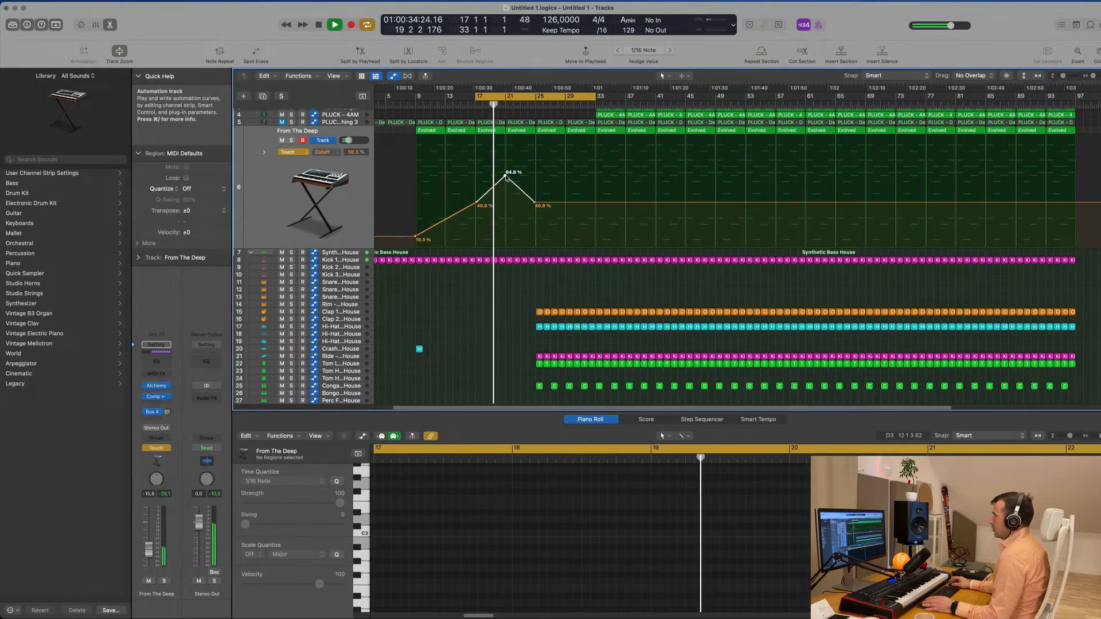
scroll(334, 112, "up", 2)
key("space")
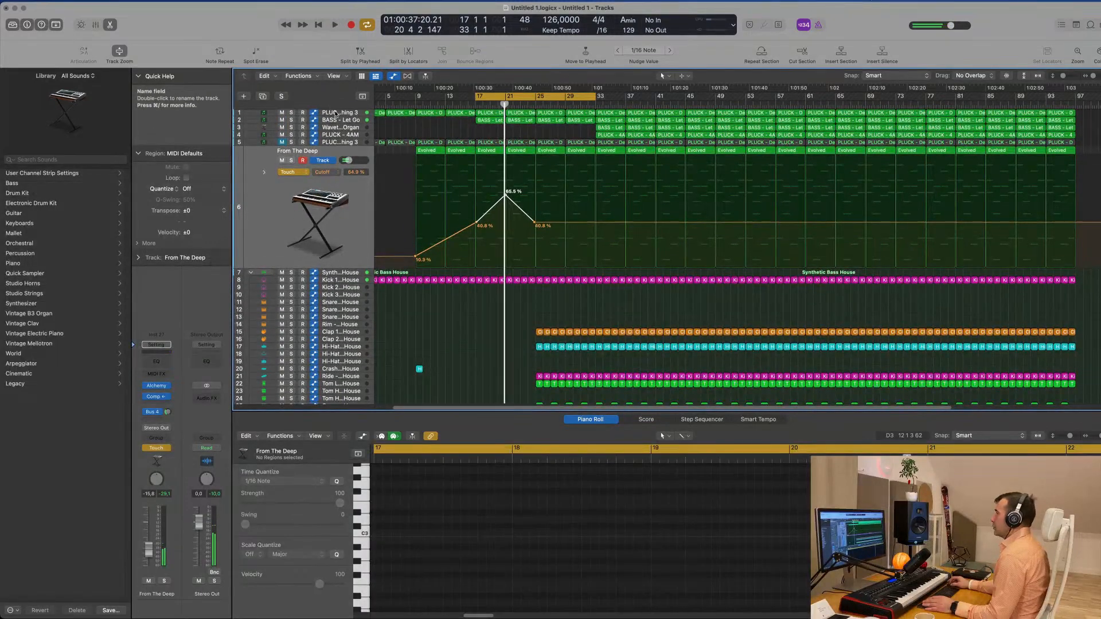
Step: Show the Send 1 and Sylenth1 FilterCtl Cutoff automation lanes together on the first PLUCK - Deadmau5 Thing 3 track and play the section
left_click(335, 113)
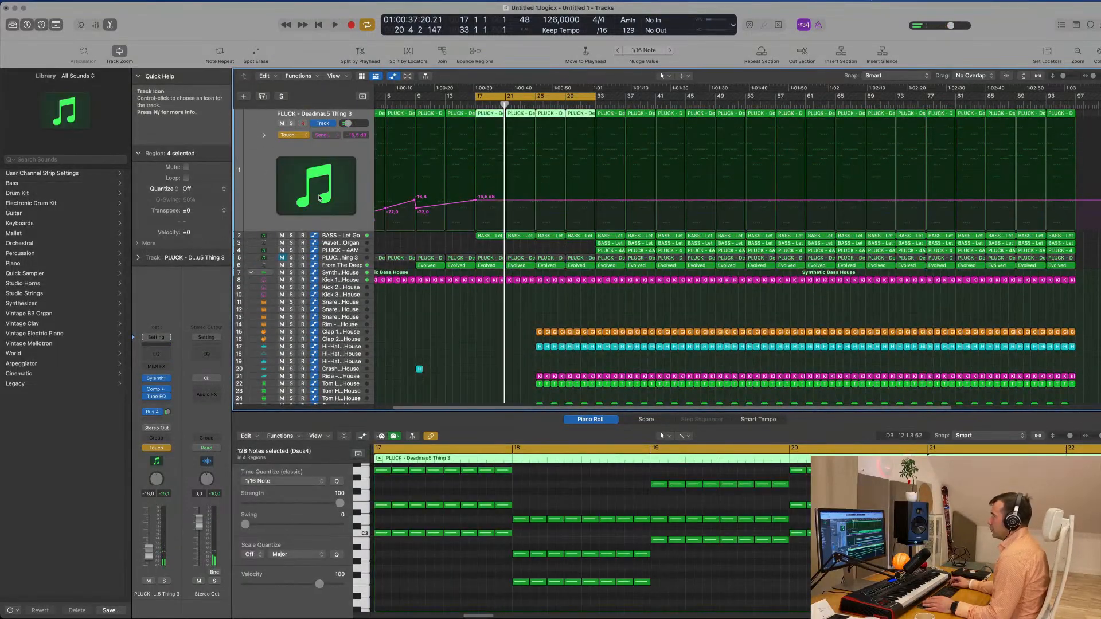
left_click(325, 136)
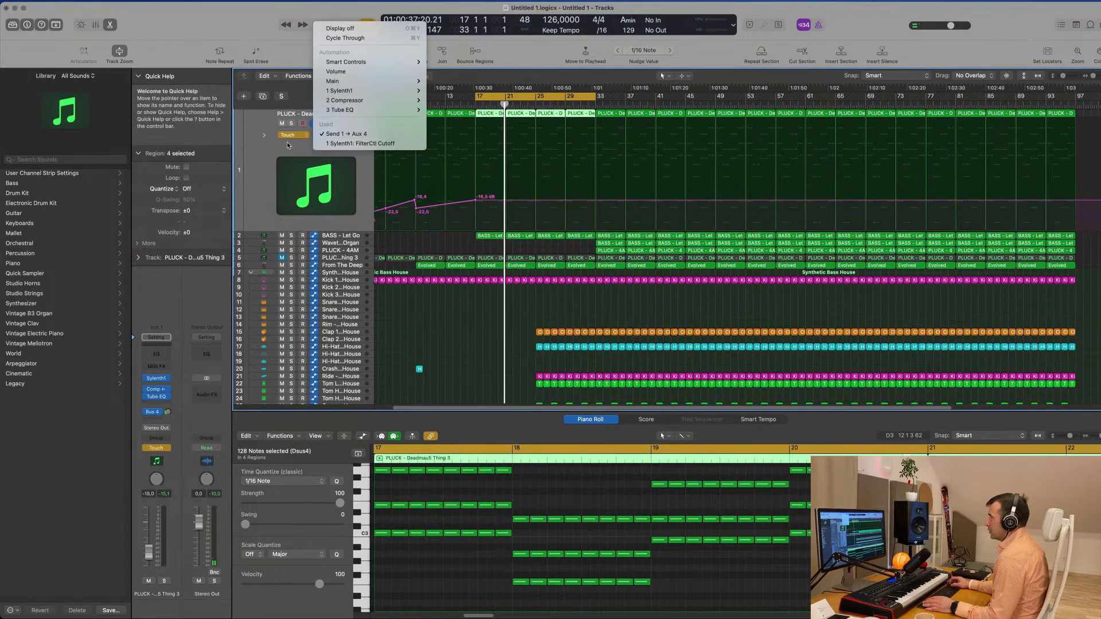
left_click(350, 144)
left_click(265, 136)
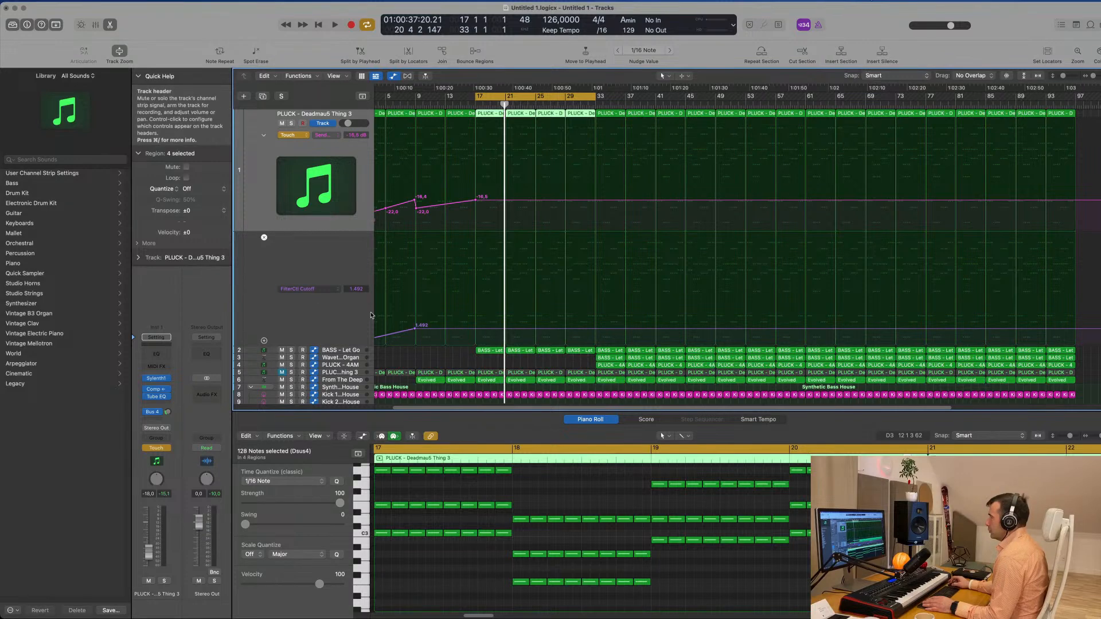
key("space")
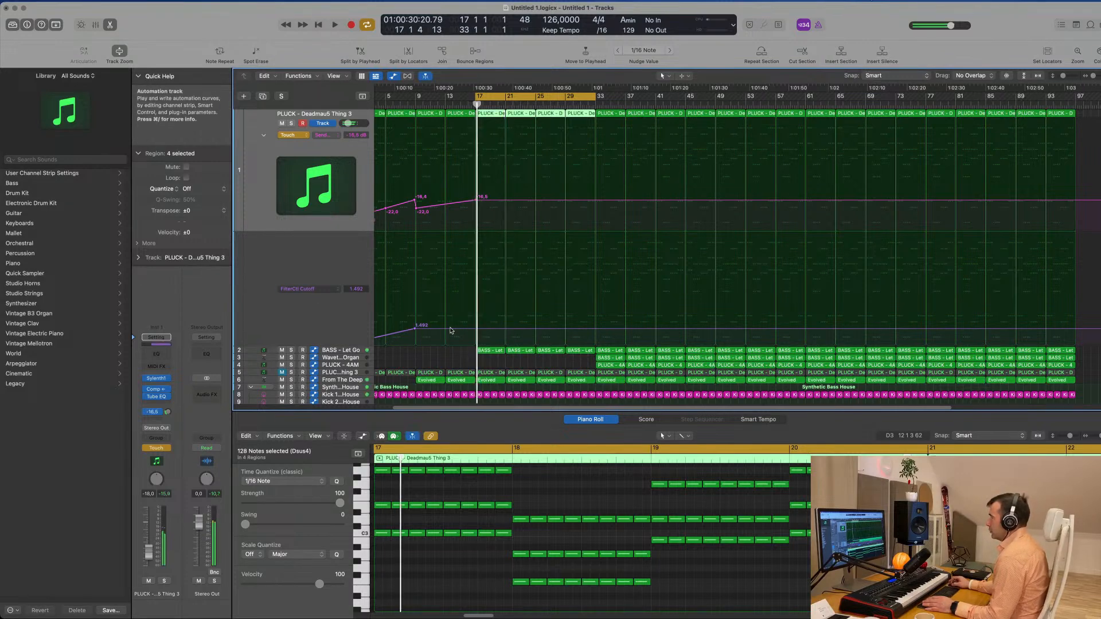
Step: Draw a FilterCtl Cutoff ramp from bar 13 to 3.697 just before bar 17, dropping to 1.454, and play the cycle from bar 13
left_click(448, 330)
left_click_drag(476, 332, 476, 305)
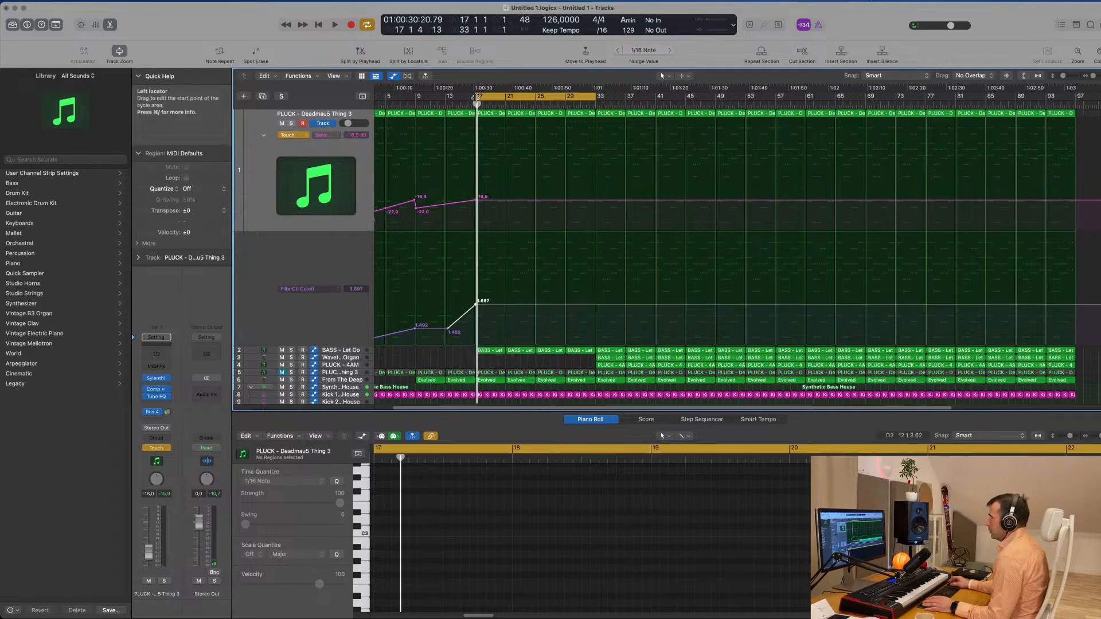
left_click_drag(476, 99, 448, 98)
key("space")
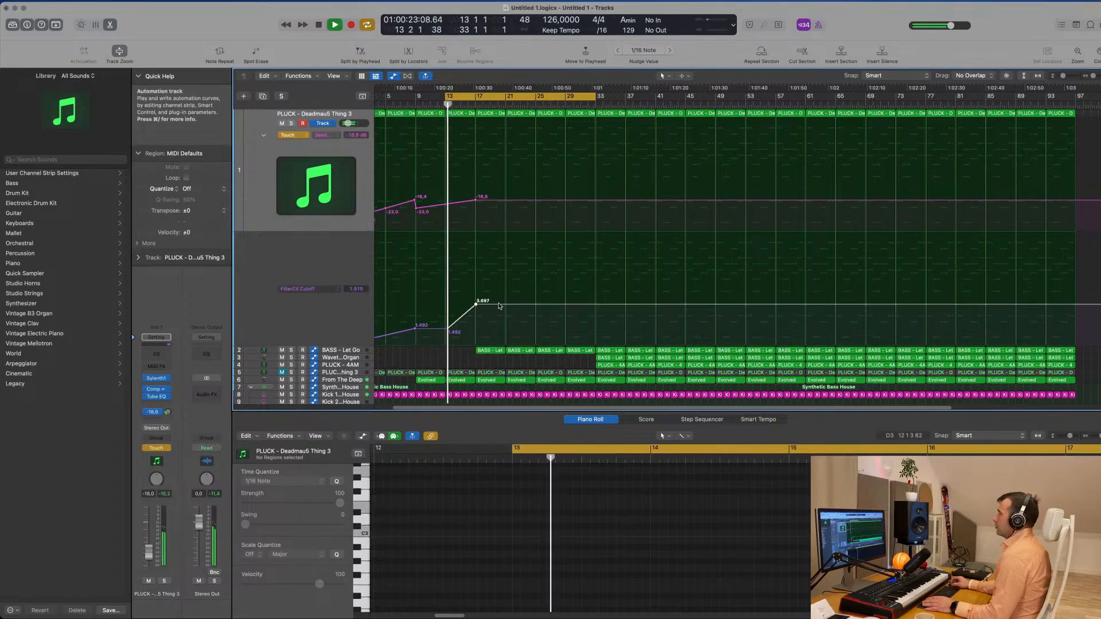
left_click_drag(476, 305, 474, 305)
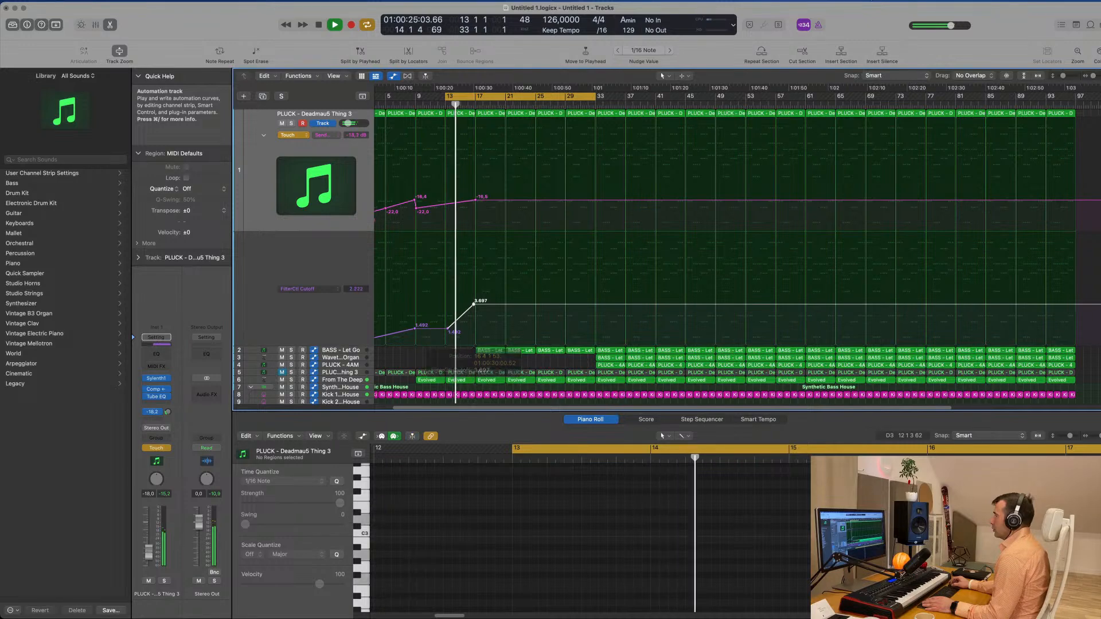
left_click(478, 330)
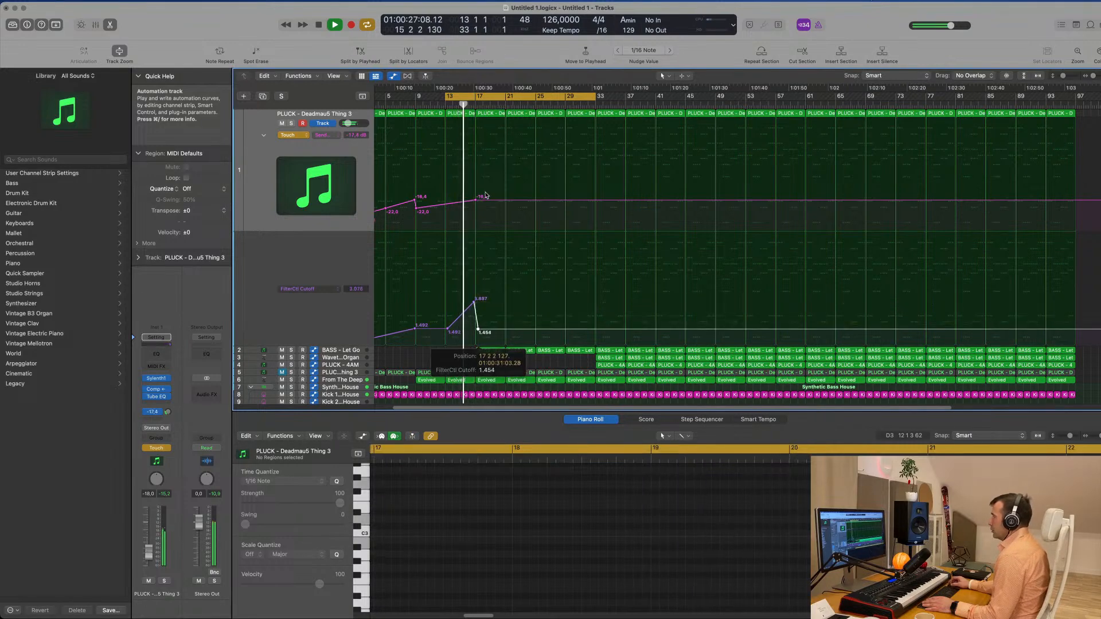
Step: Add a short Send 1 automation spike to -12.2 dB around bar 17 on the Deadmau5 pluck track
mouse_move(476, 200)
left_mouse_down()
mouse_move(475, 187)
mouse_move(487, 203)
left_mouse_up()
scroll(516, 222, "down", 3)
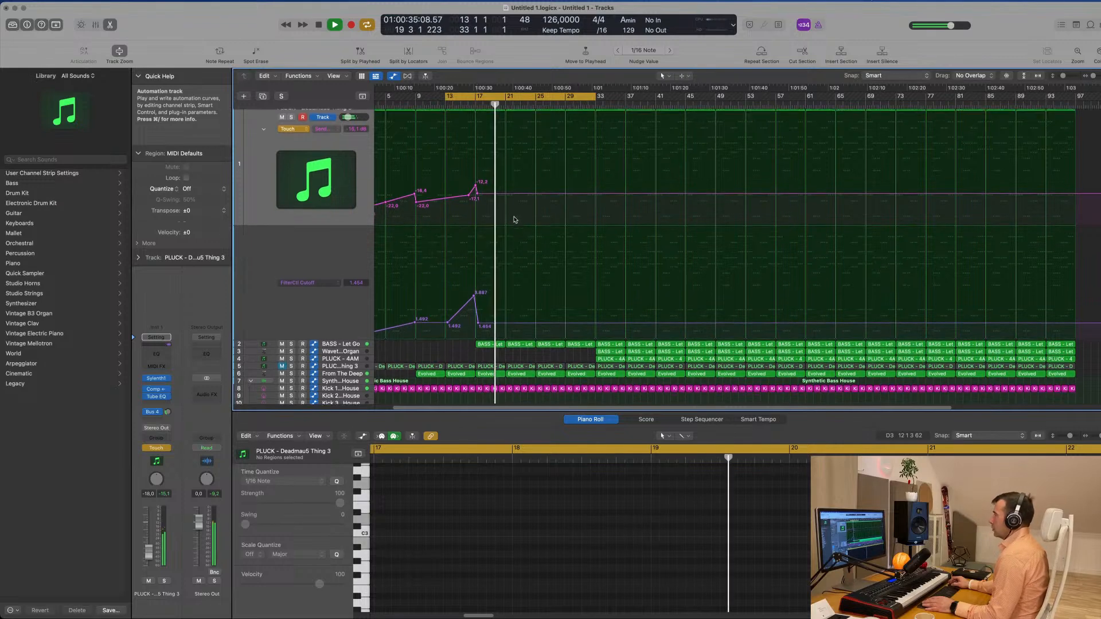
Step: Listen through the section into bar 25 and select the Conga track with its regions in bars 25 to 33
key("super+Left")
scroll(539, 234, "up", 2)
scroll(539, 234, "down", 5)
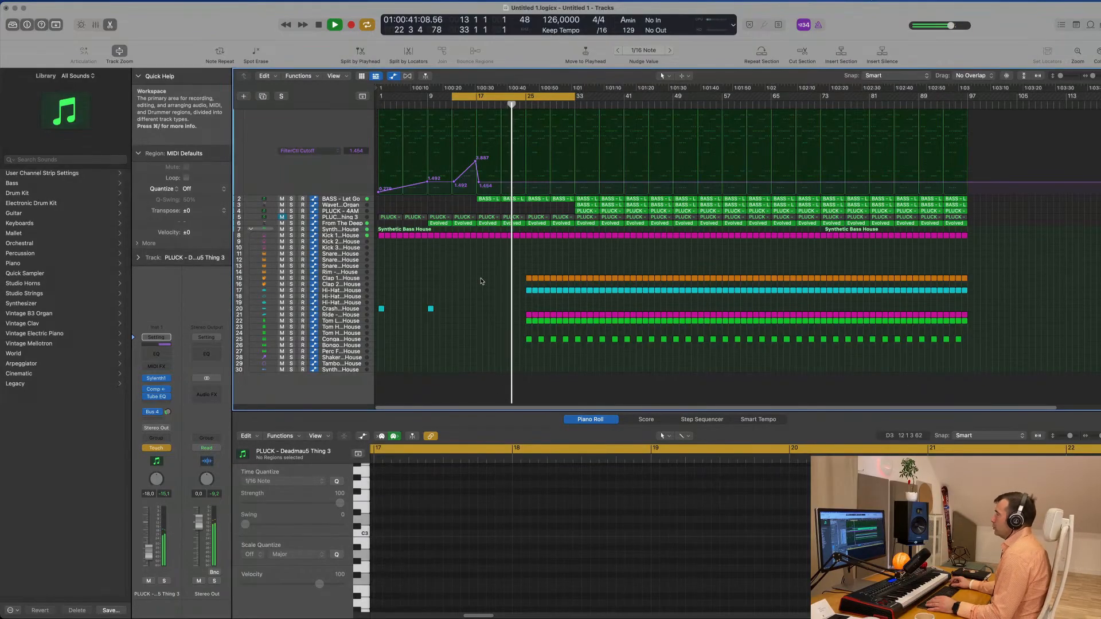
key("super+Right")
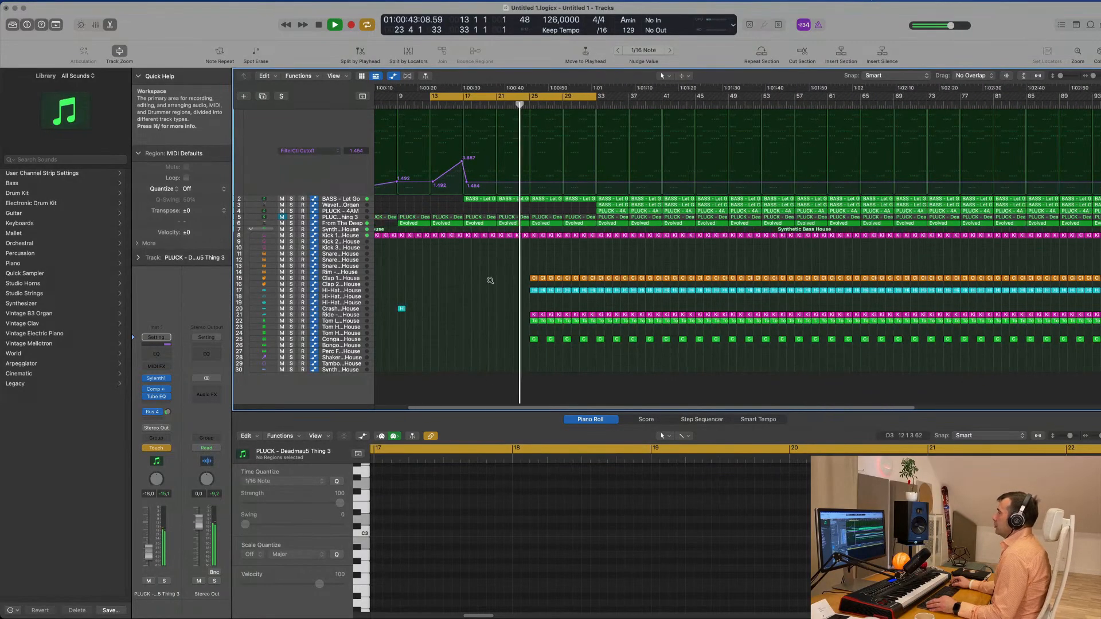
key("super+Right")
scroll(533, 287, "left", 3)
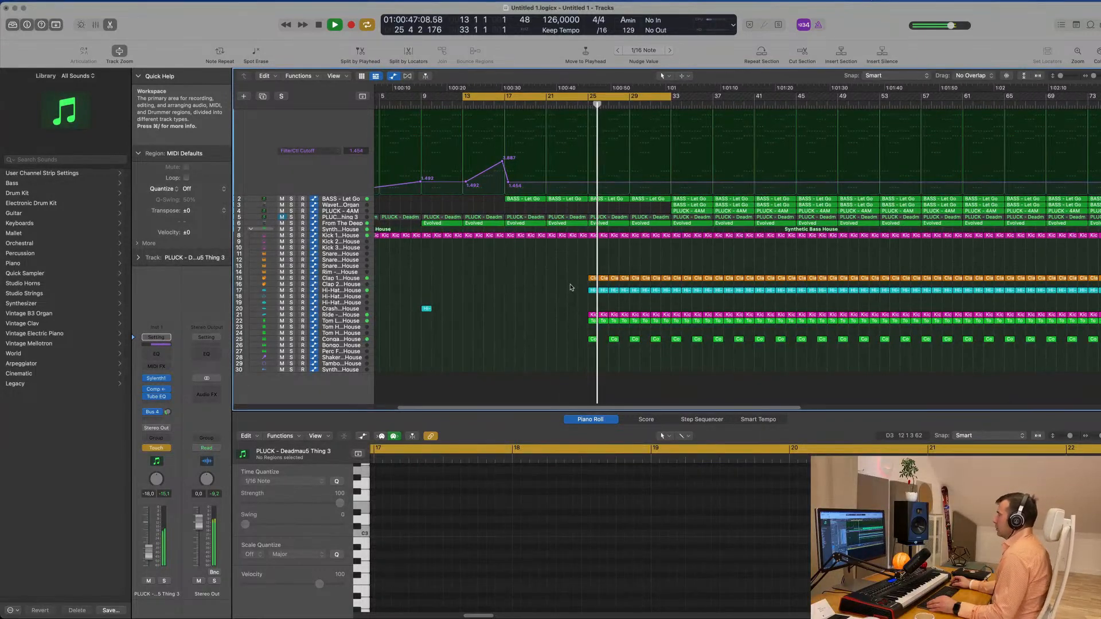
left_click(341, 339)
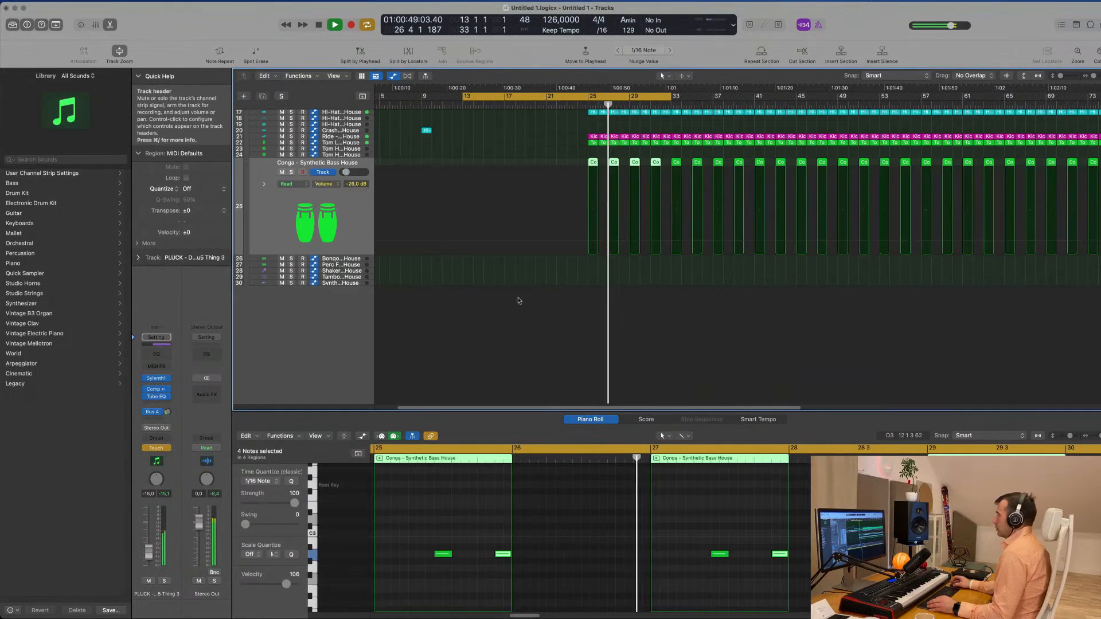